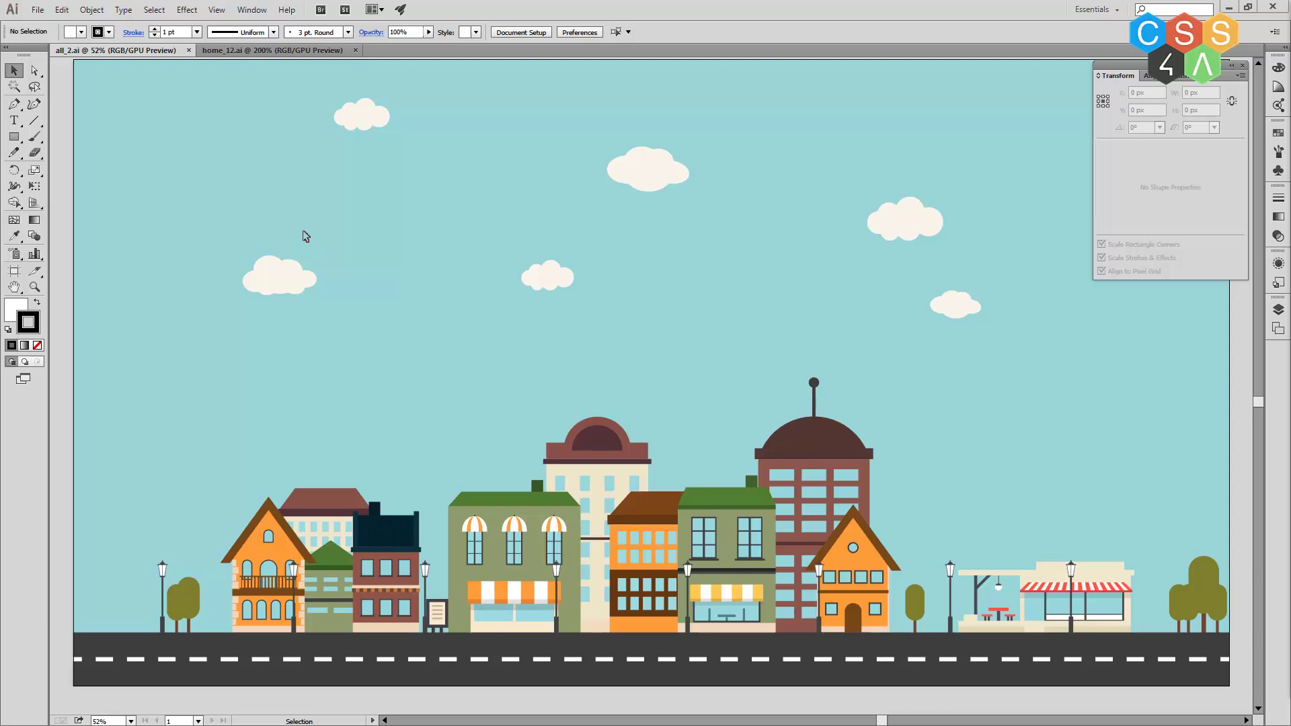
Switch to the home_12.ai shop building reference and bring up the File menu
click(233, 50)
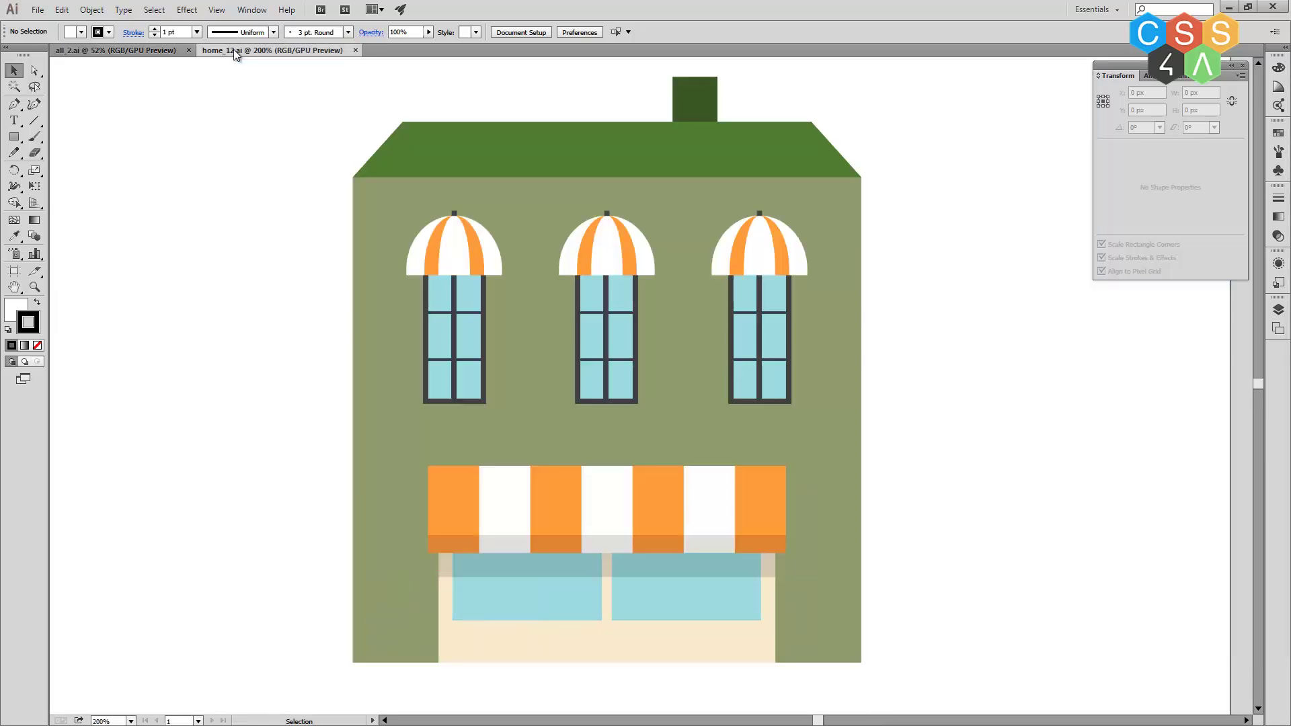
click(37, 11)
double_click(37, 10)
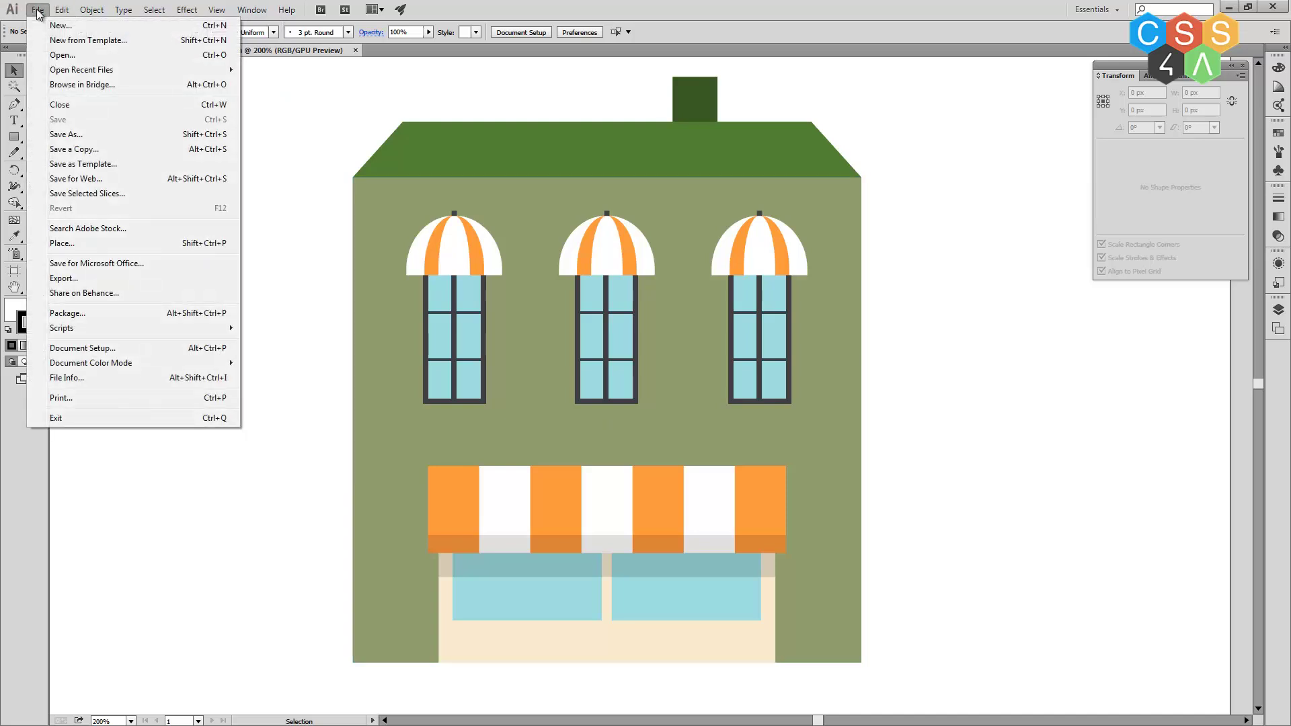
Create a new 1280 × 2800 px document starting from the 1280 x 800 preset
click(57, 27)
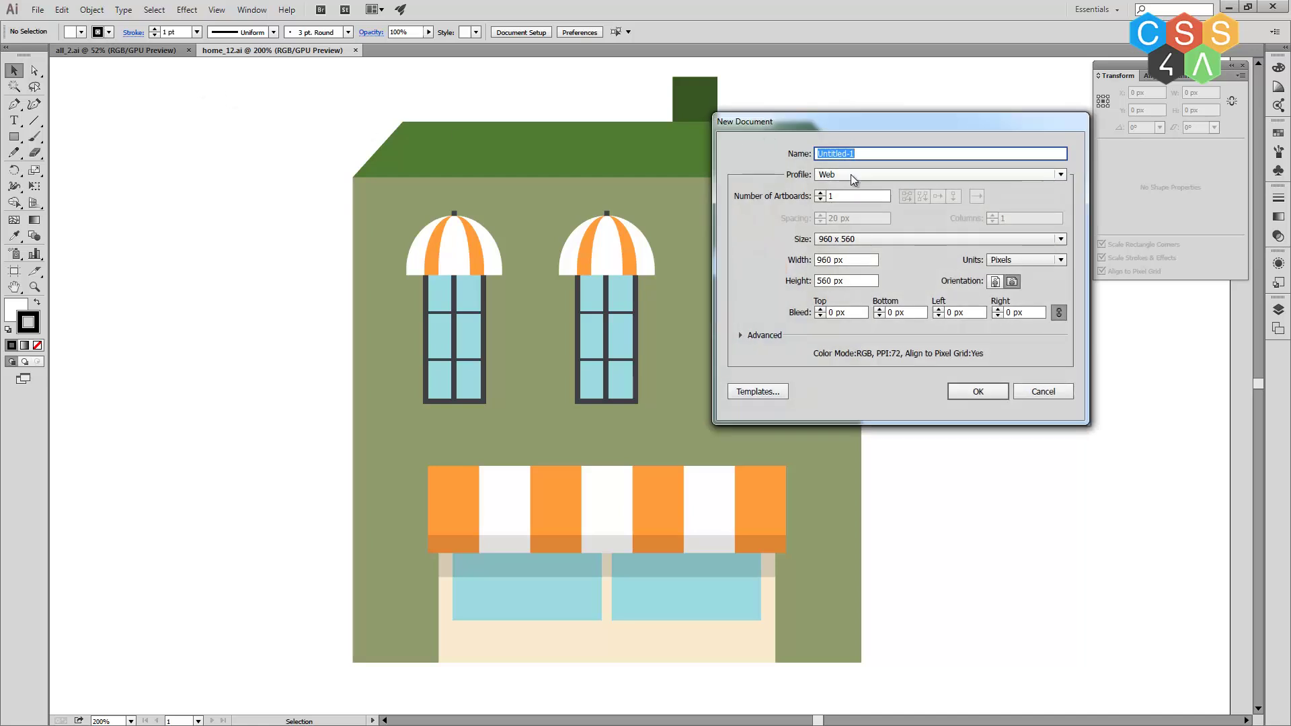
click(876, 240)
click(865, 331)
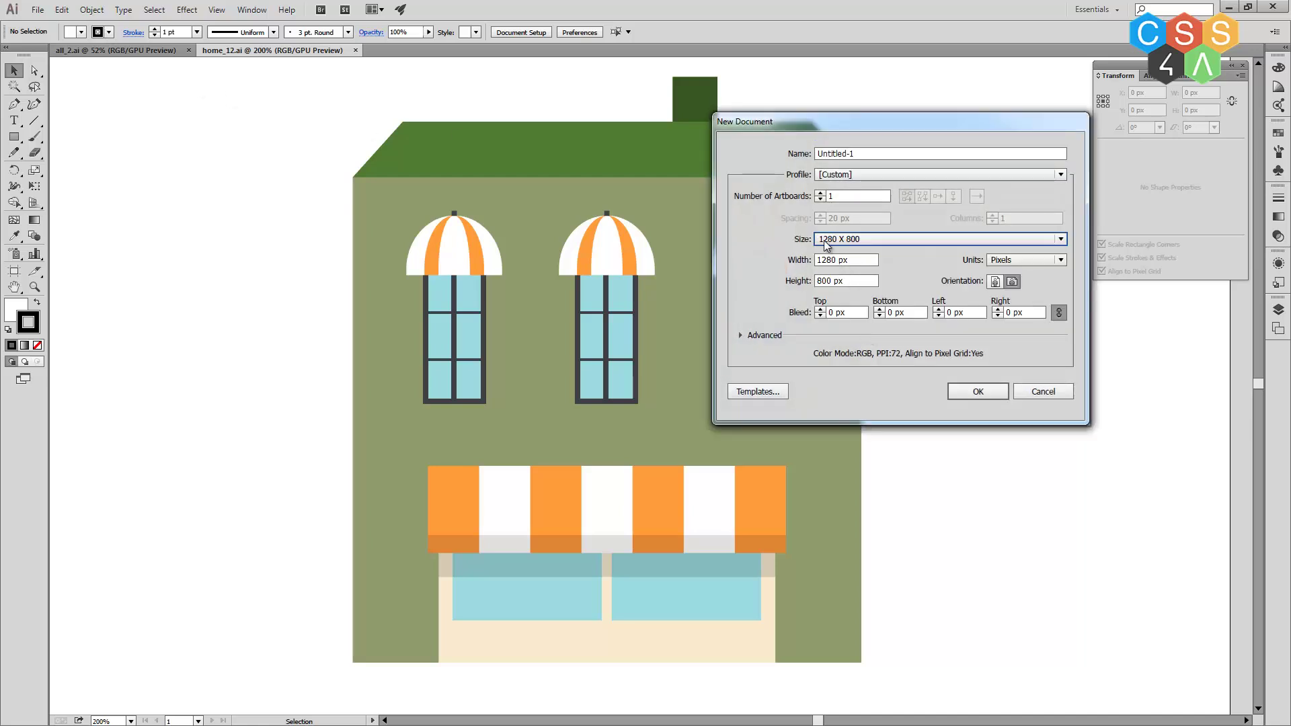
click(827, 262)
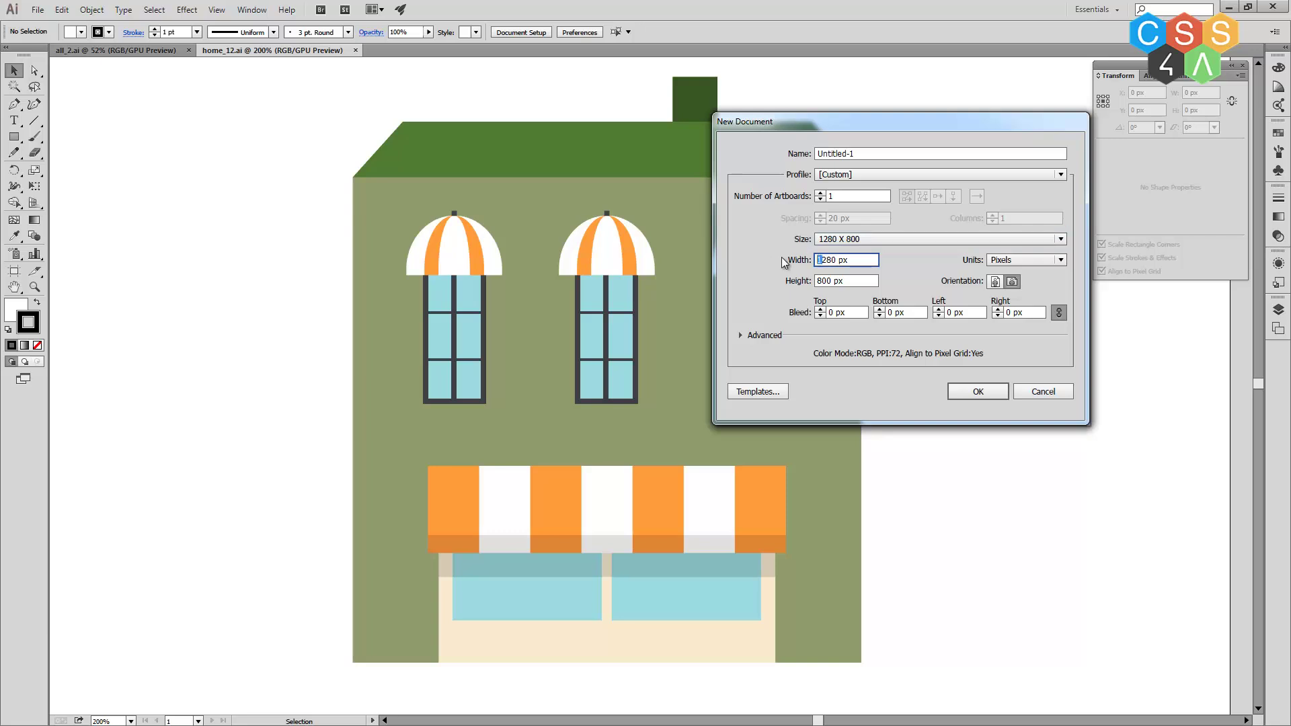
text(3)
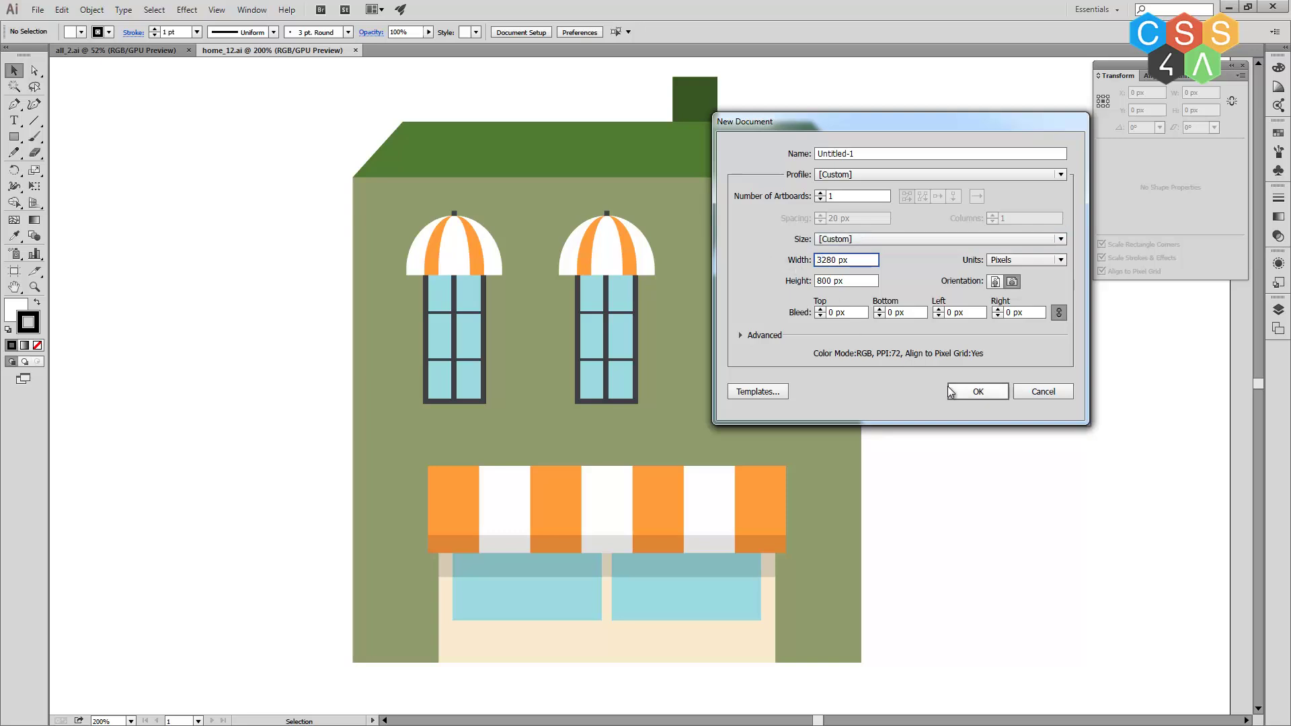
key(ctrl+z)
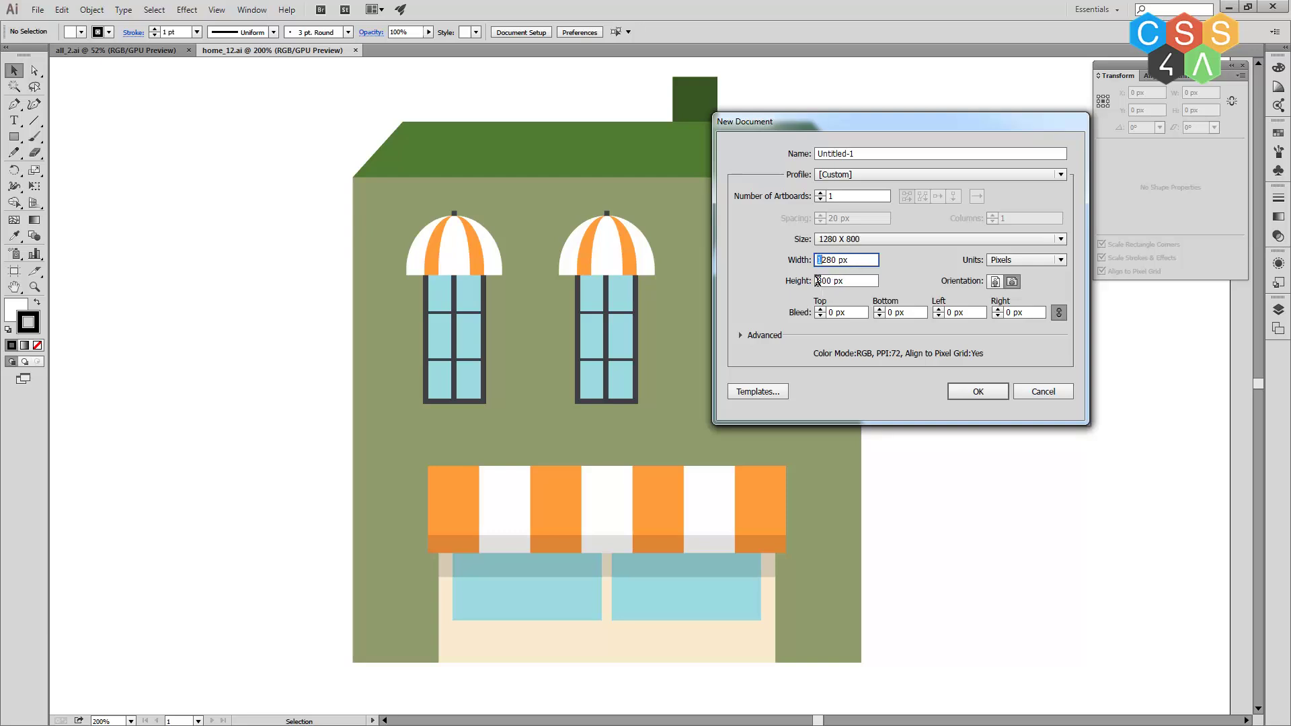
click(819, 281)
text(2)
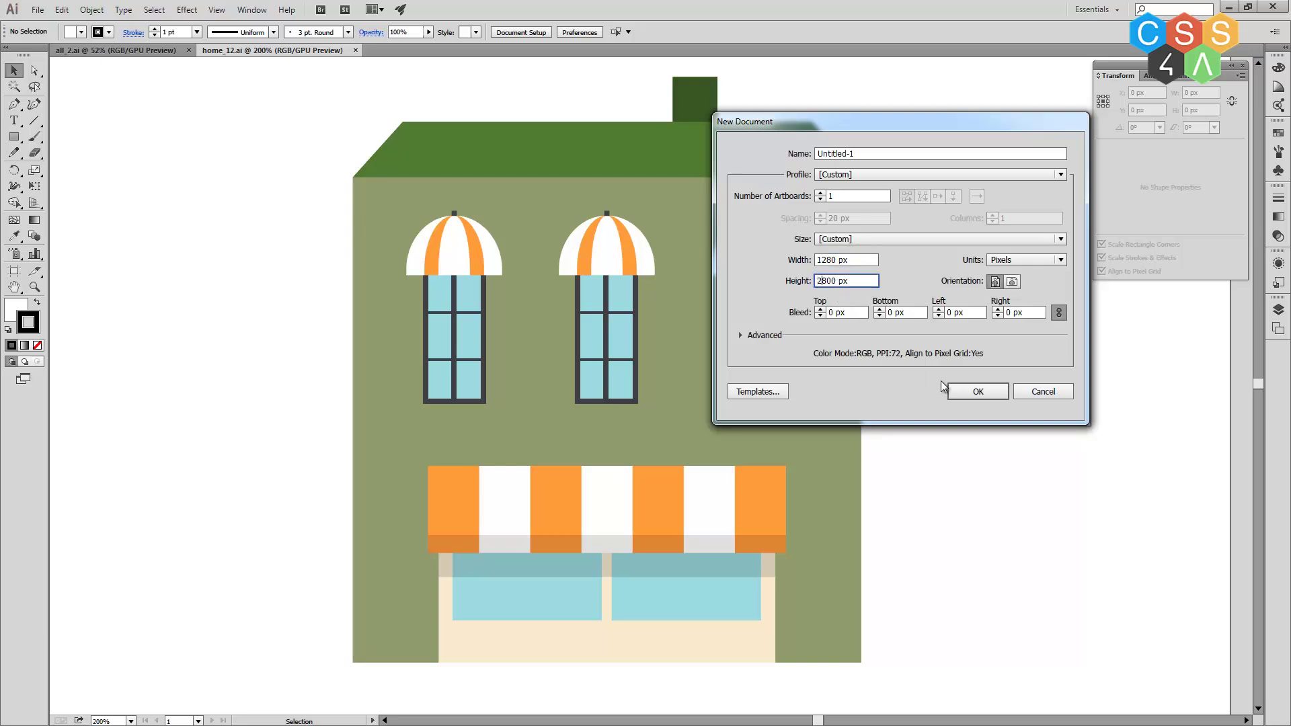
click(978, 391)
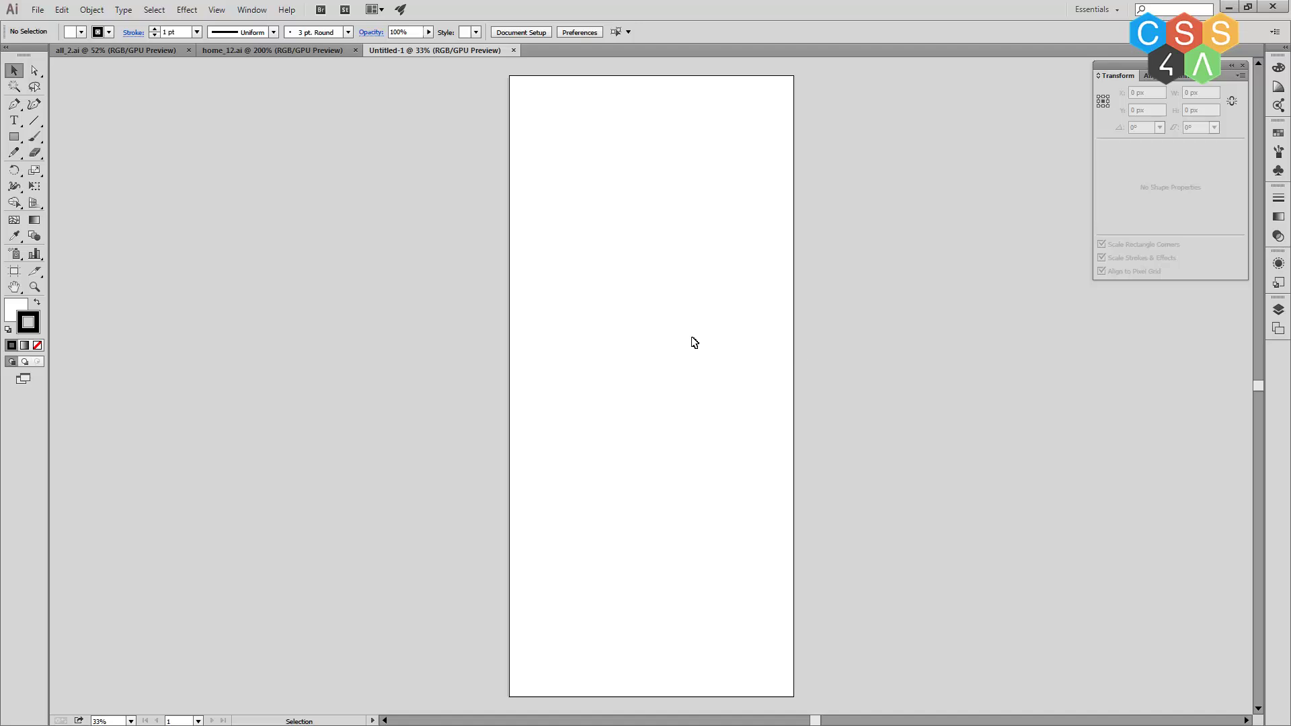
scroll(692, 344, up, 5)
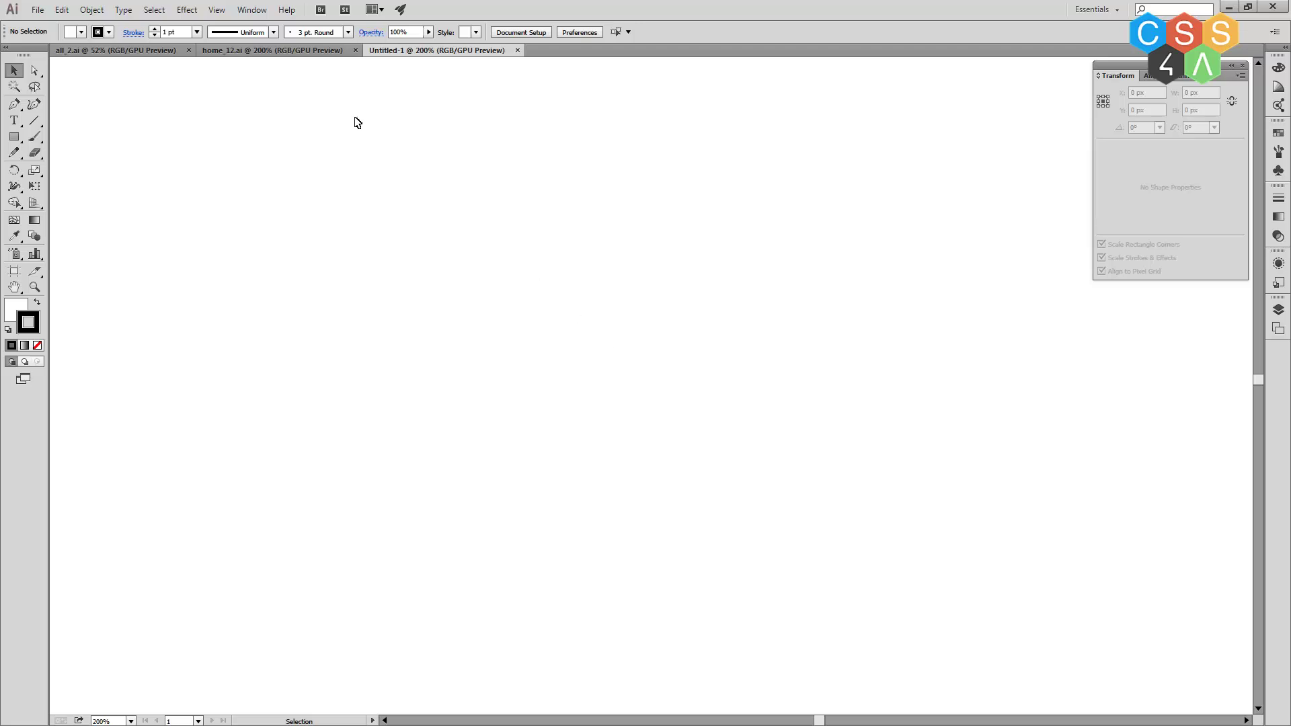
click(286, 50)
Draw the 409.5 × 378.5 px rectangle for the shop body
click(15, 137)
mouse_move(335, 145)
mouse_down()
mouse_move(765, 586)
mouse_move(885, 654)
mouse_up()
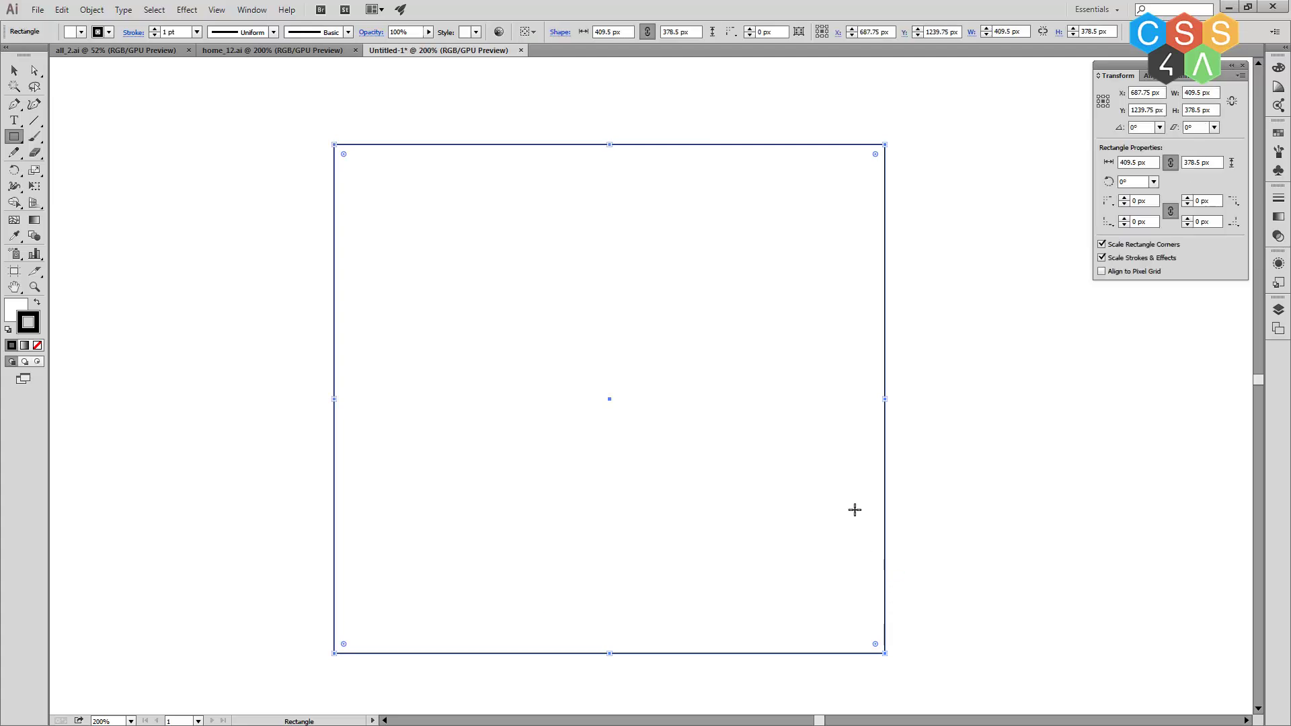
key(v)
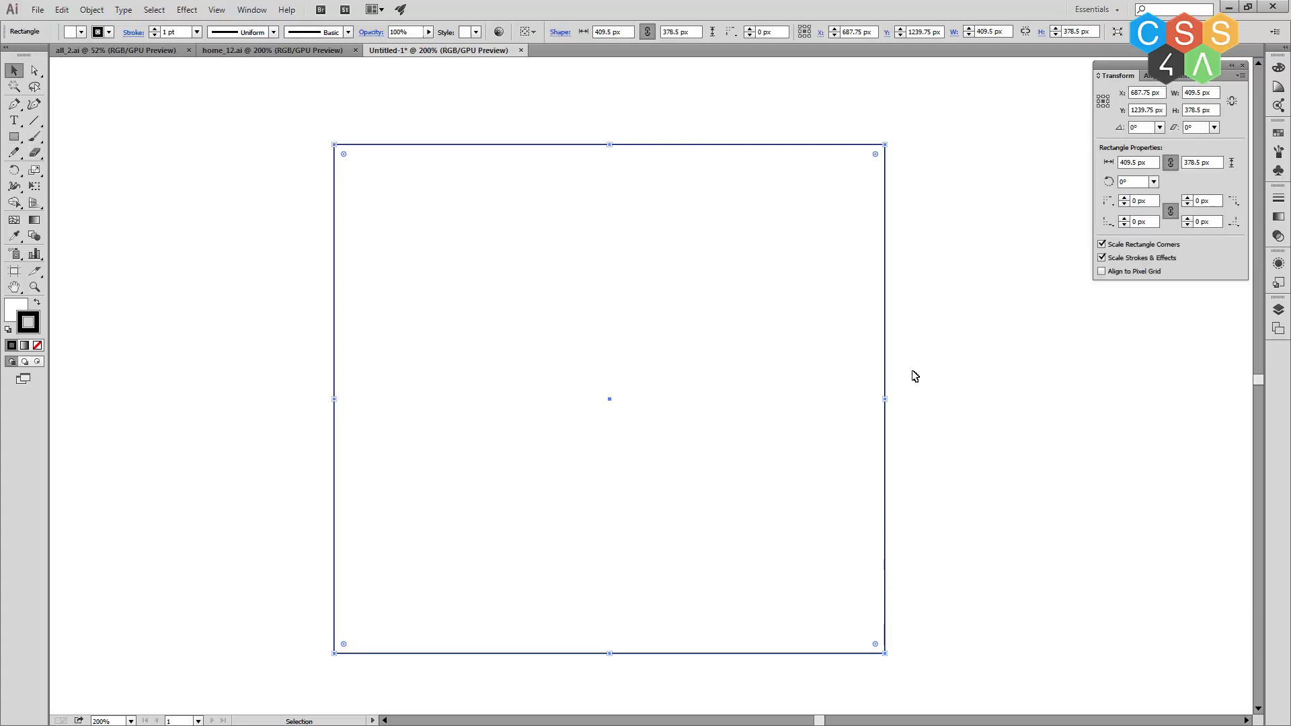
click(914, 375)
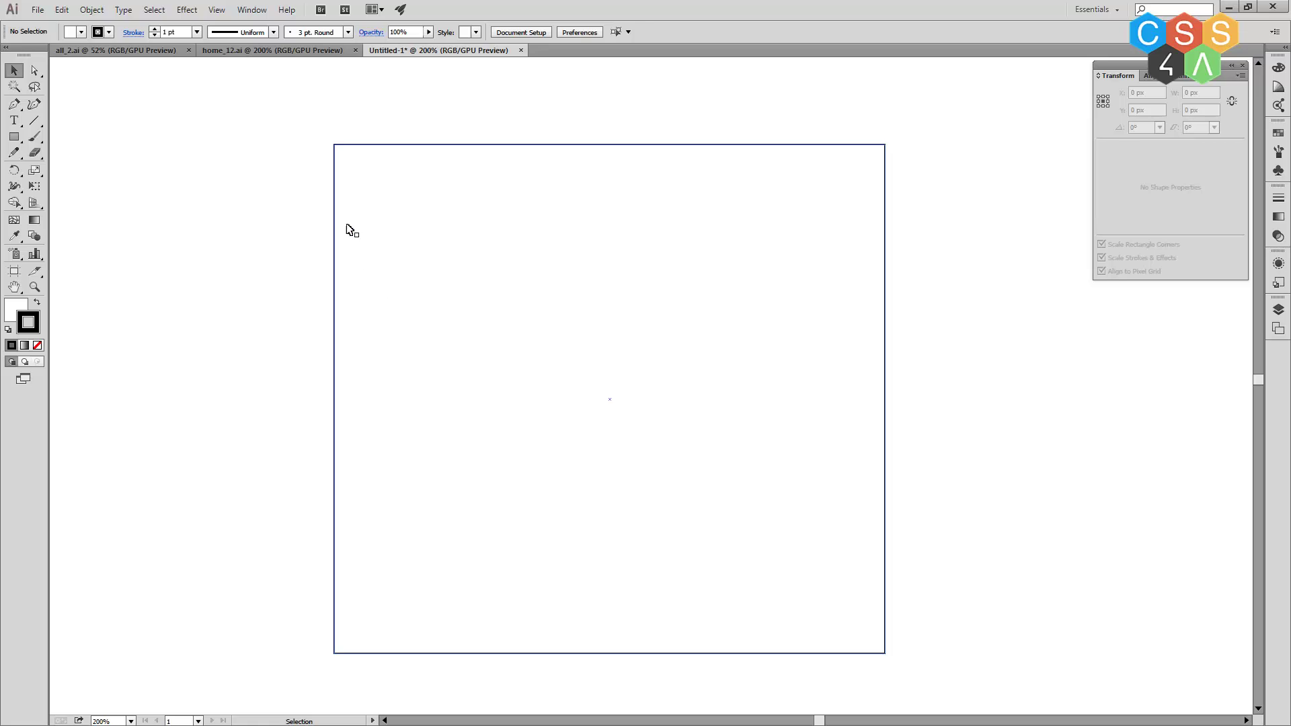
scroll(351, 233, up, 1)
scroll(360, 238, up, 1)
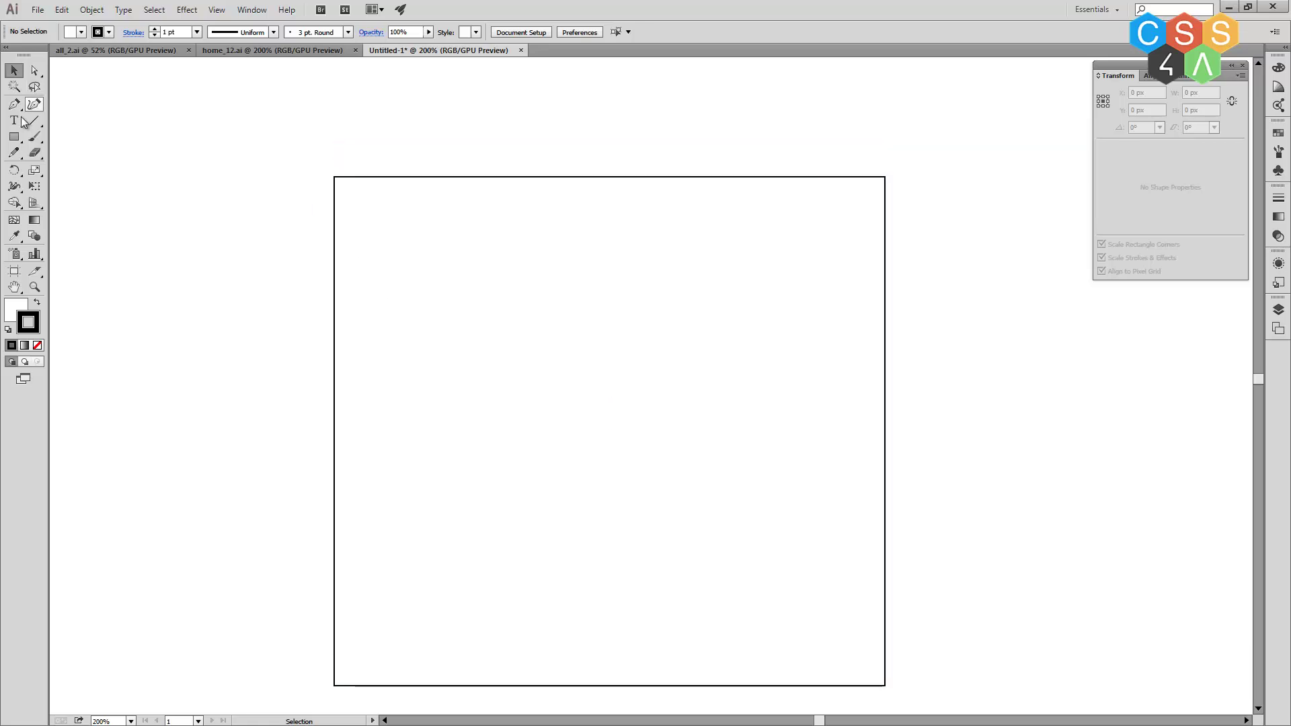
Draw a full-width strip rectangle on top of the body
click(13, 138)
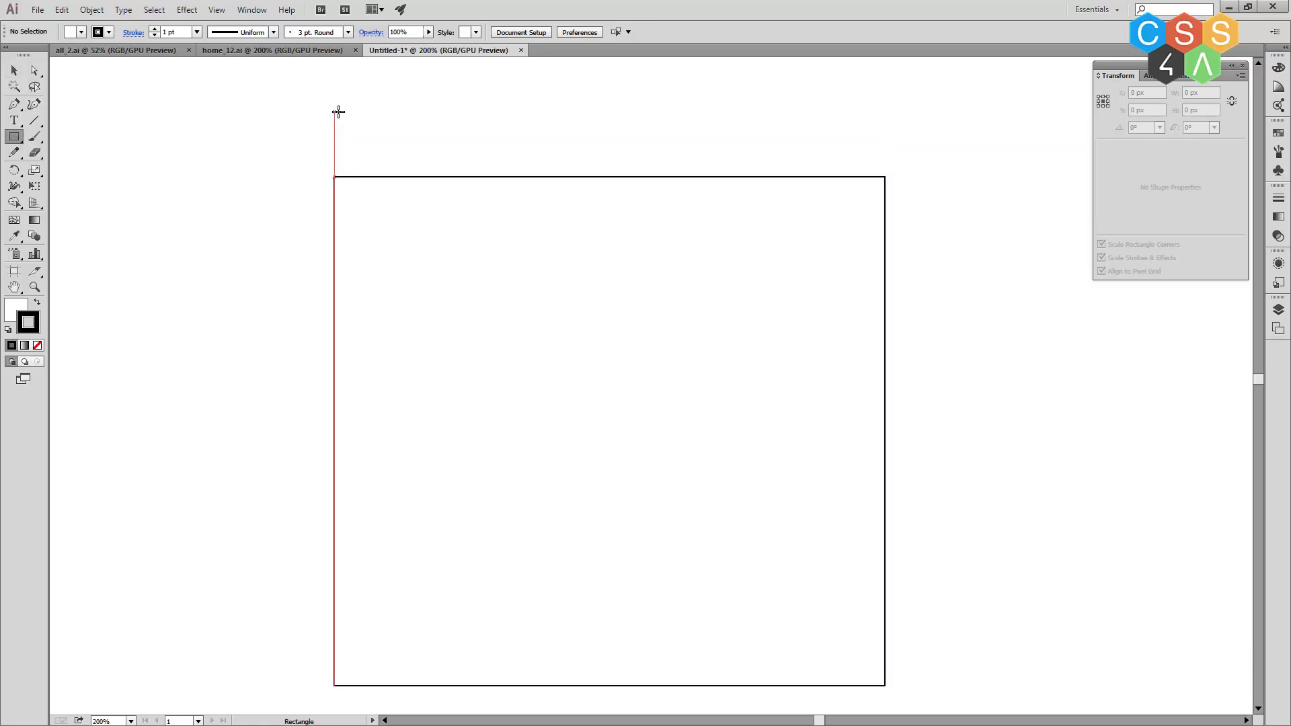
mouse_move(337, 90)
mouse_down()
mouse_move(675, 174)
mouse_move(885, 174)
mouse_up()
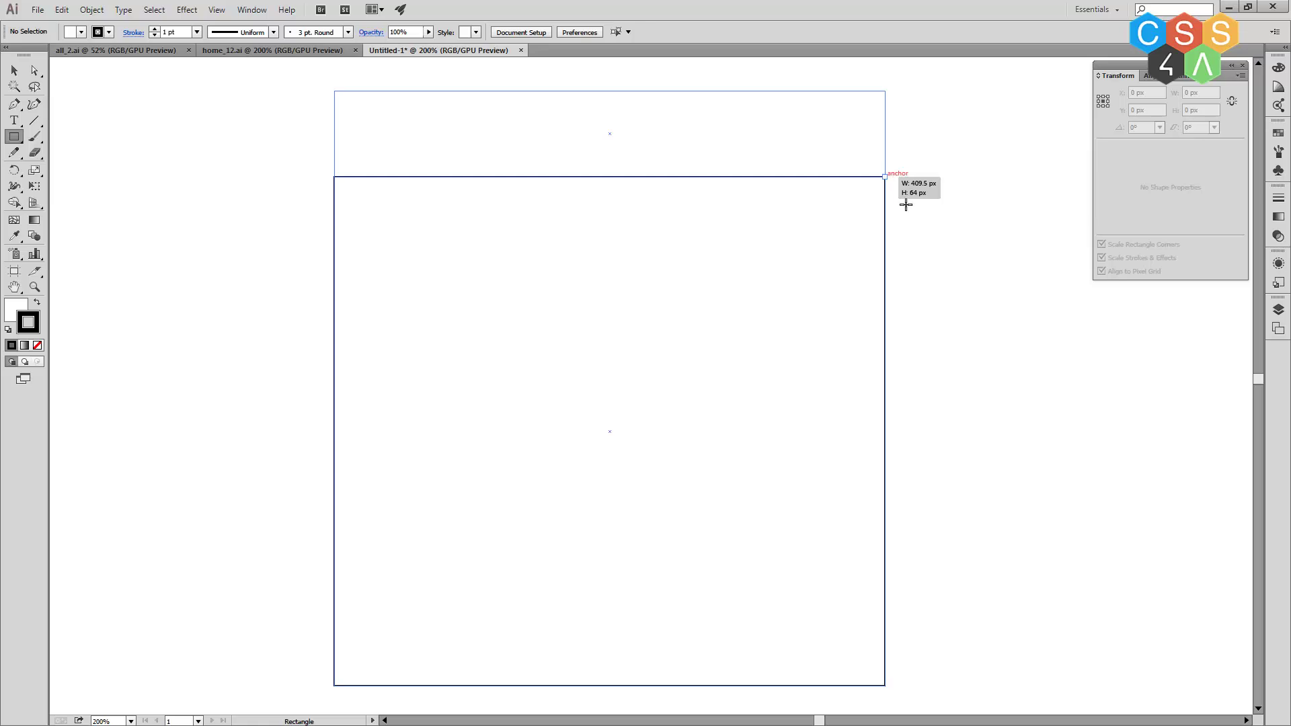
drag(905, 204, 905, 204)
key(v)
click(994, 303)
scroll(993, 306, up, 1)
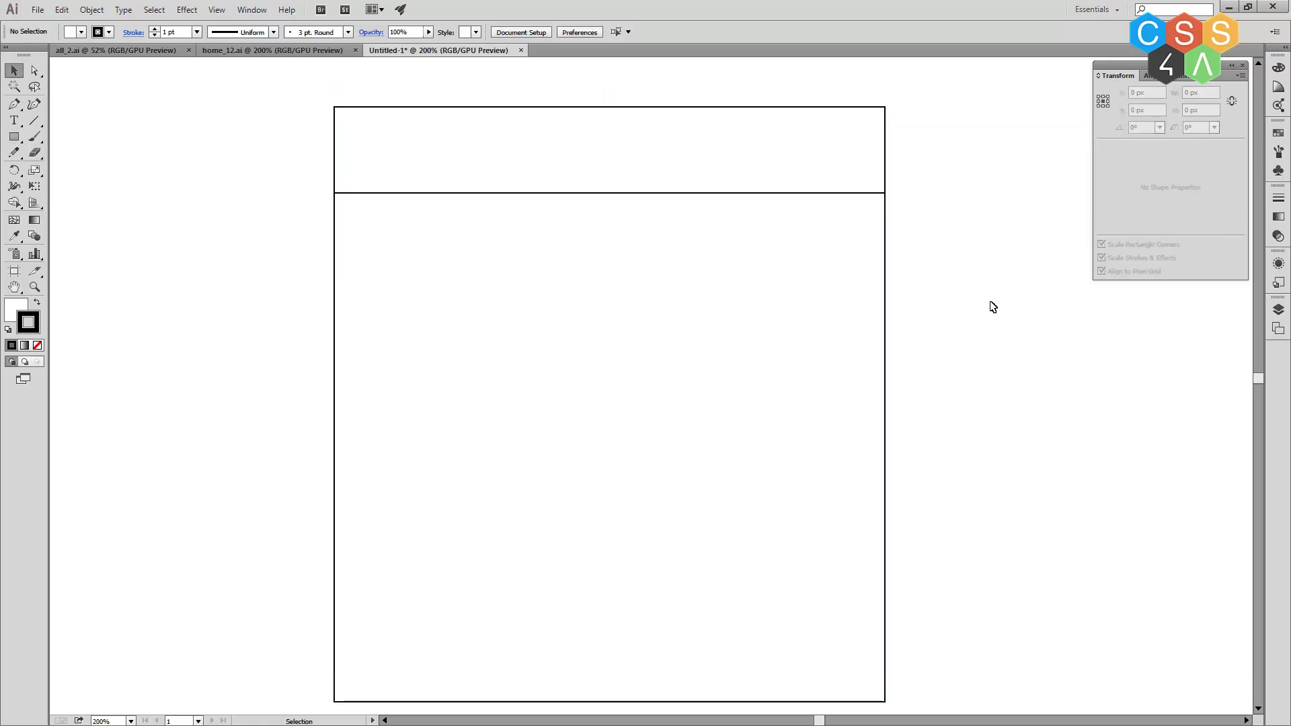
scroll(993, 305, down, 1)
Resize the top strip to 409.5 × 55 px by lowering its upper edge
click(612, 92)
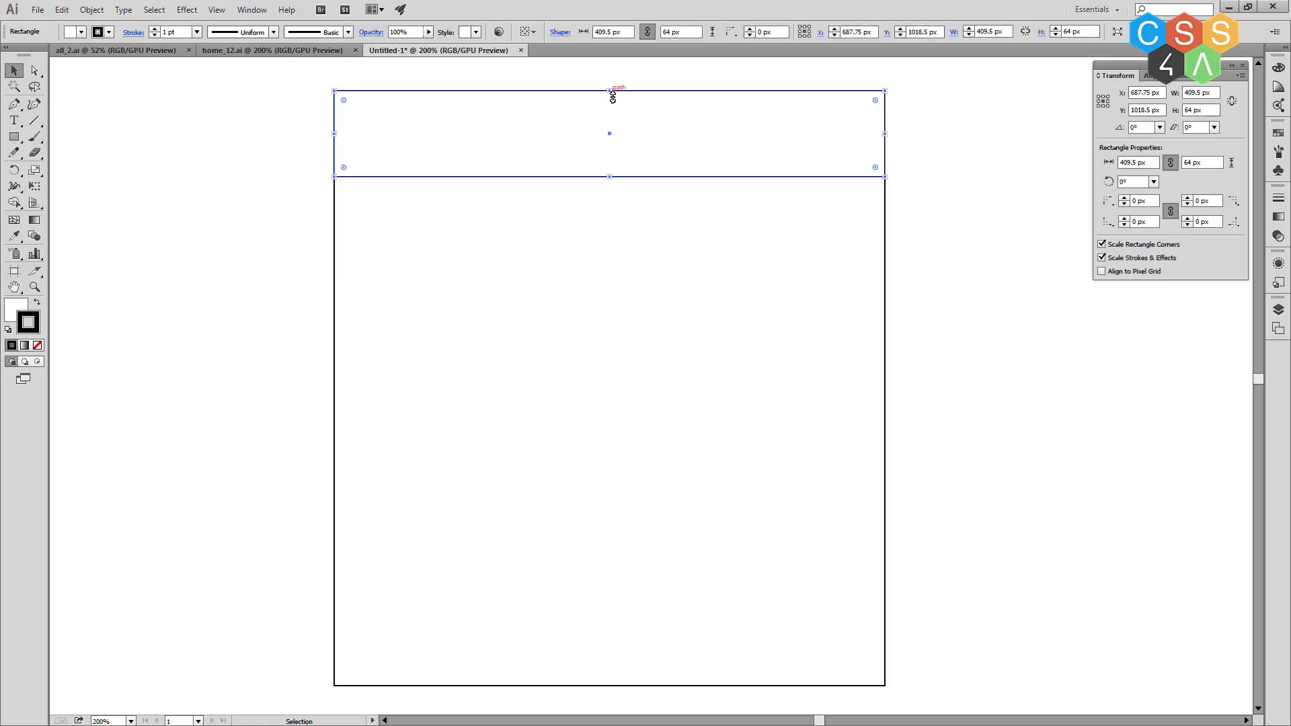
drag(612, 97, 613, 104)
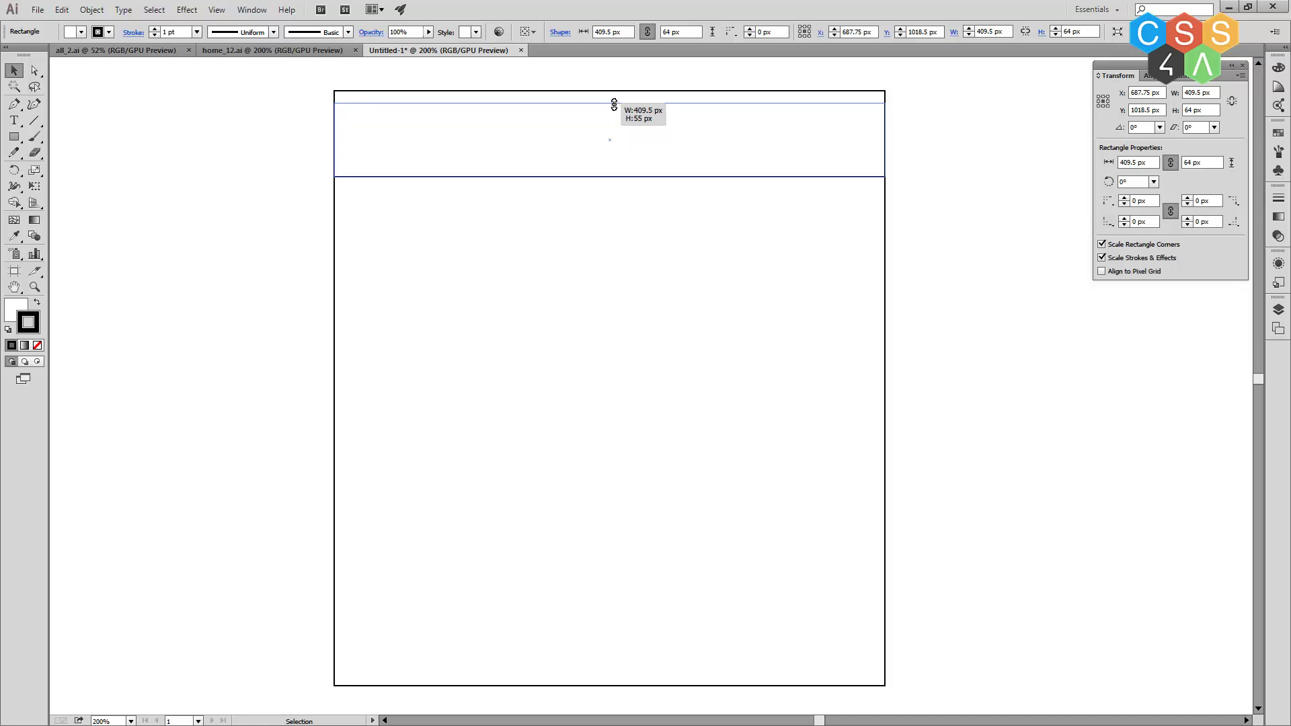
drag(613, 106, 613, 104)
click(984, 239)
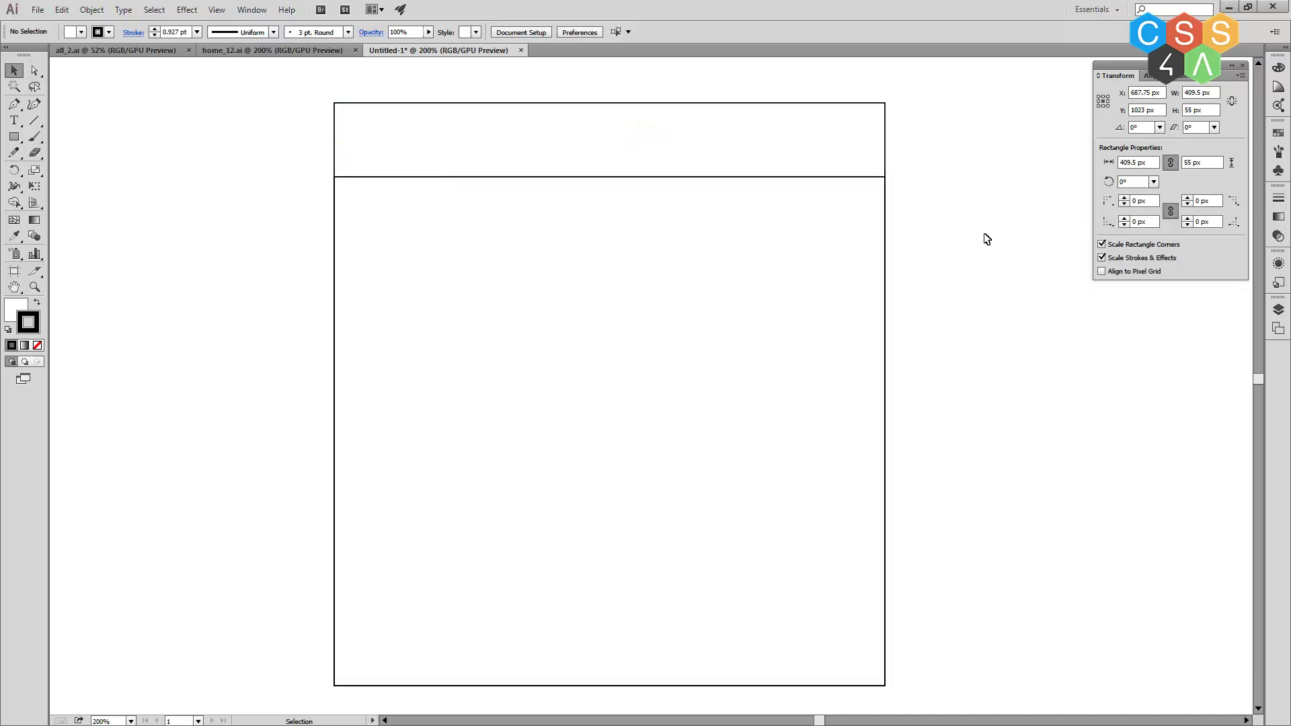
click(689, 159)
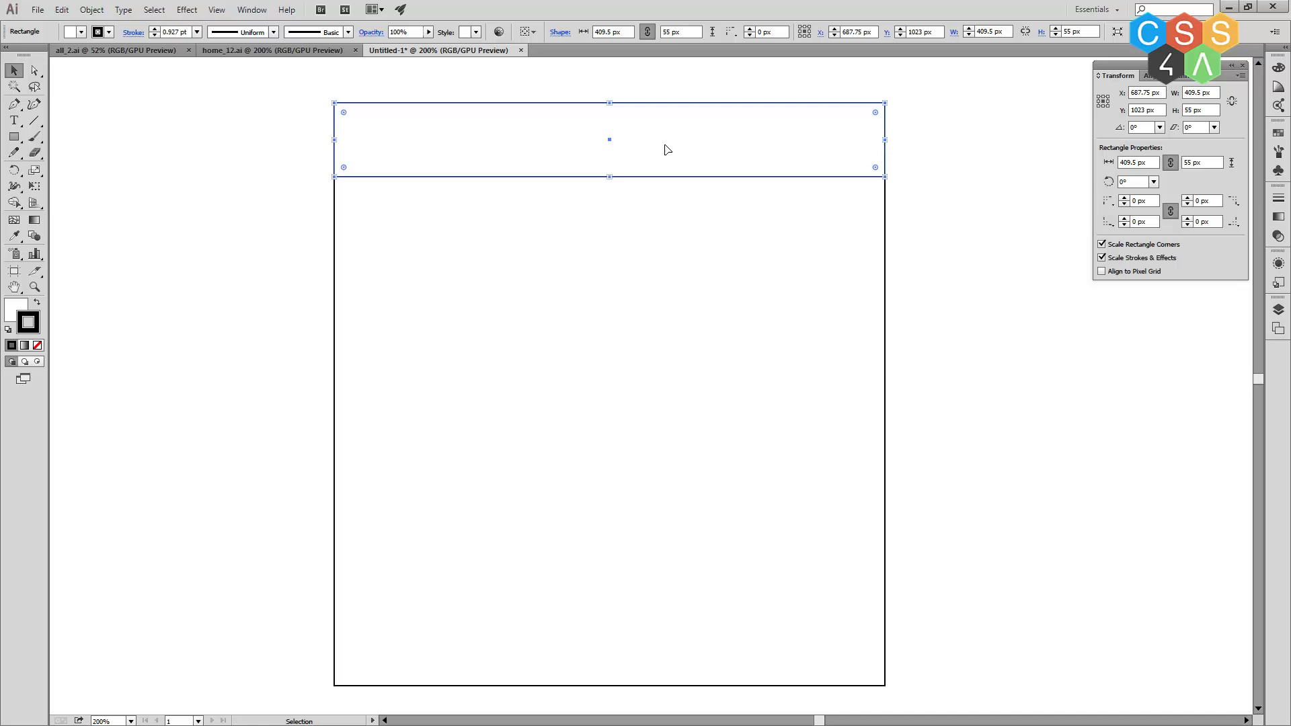
click(923, 209)
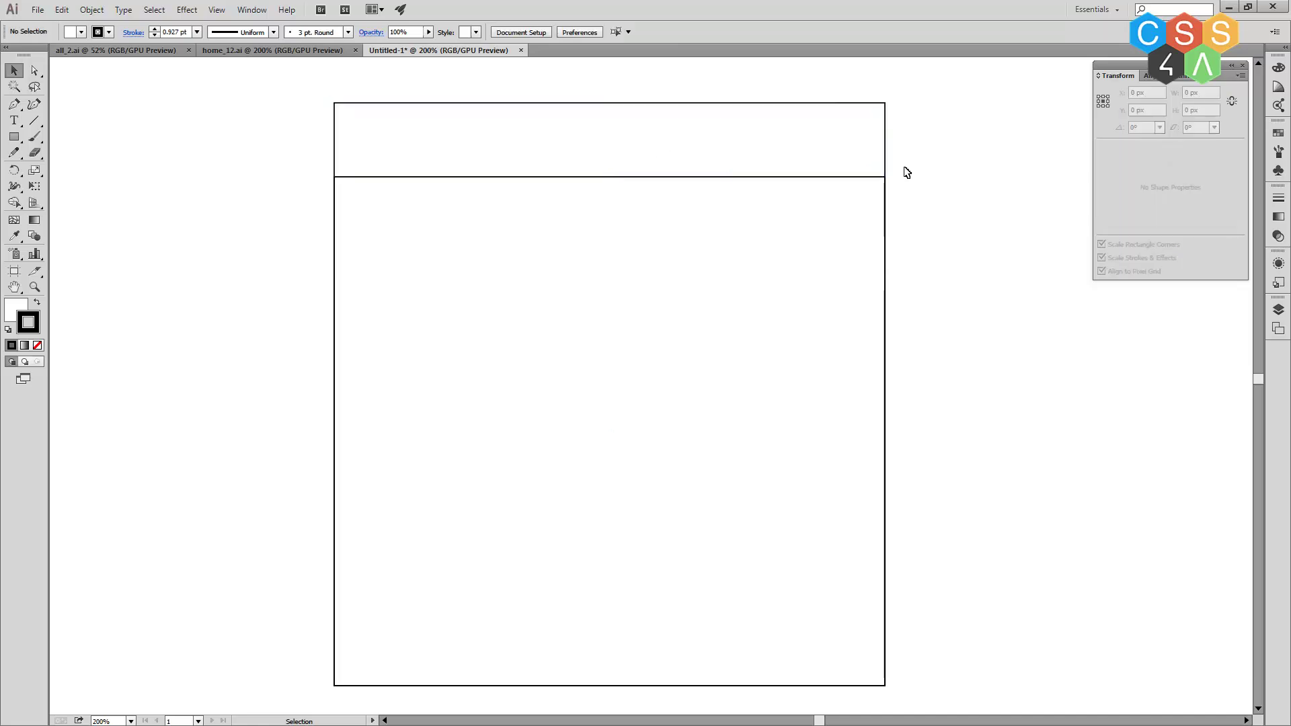
click(665, 115)
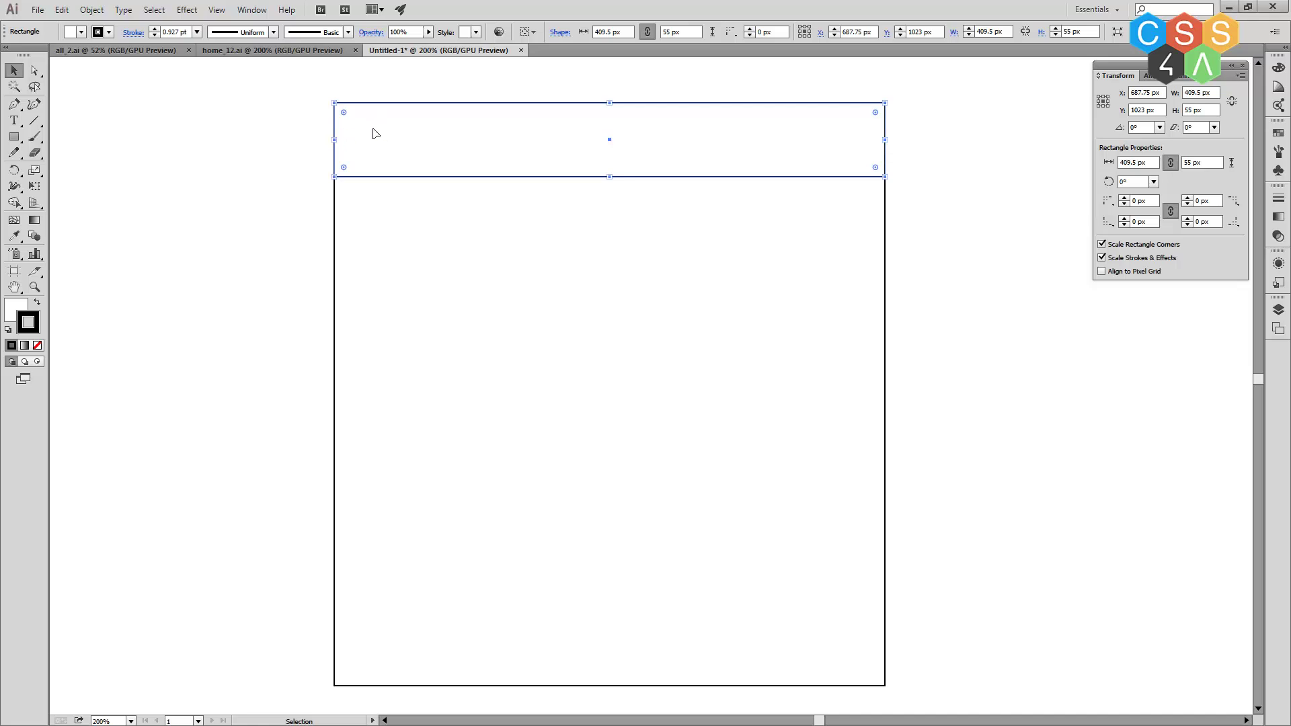
Perspective-distort the top strip into a trapezoid roof with its top corners pulled inward
click(37, 190)
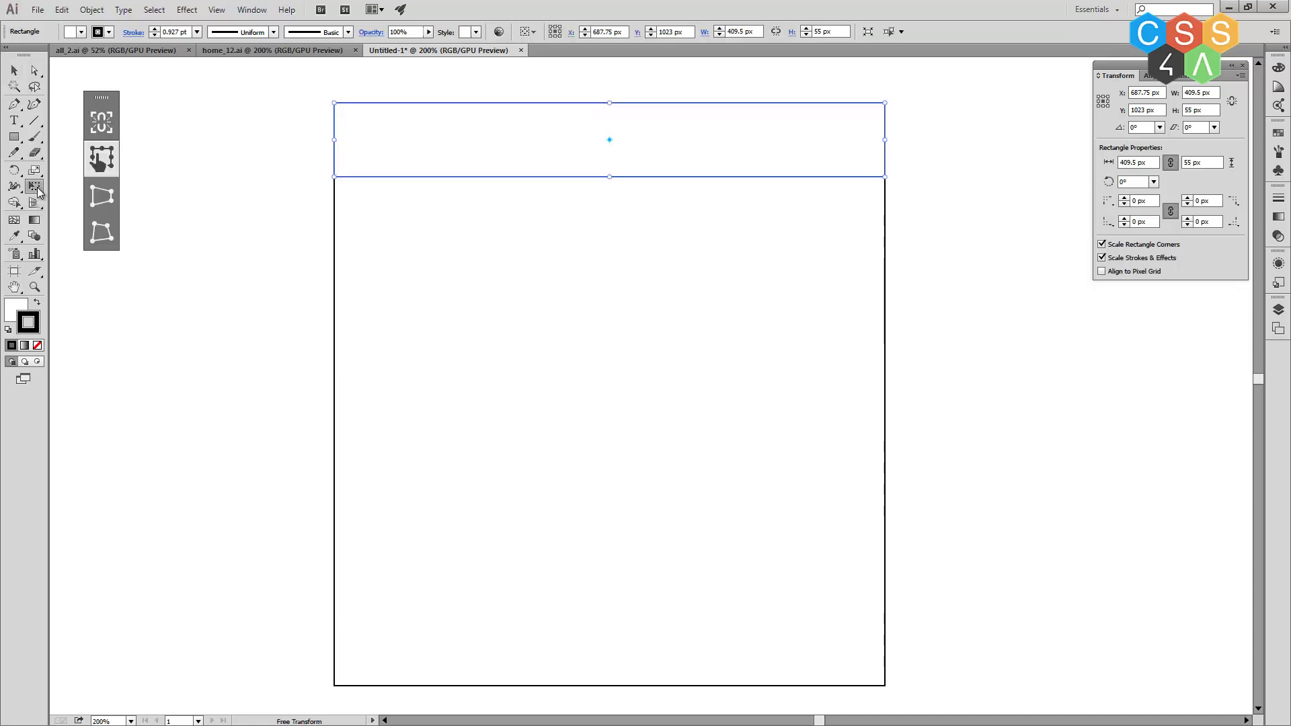
click(102, 200)
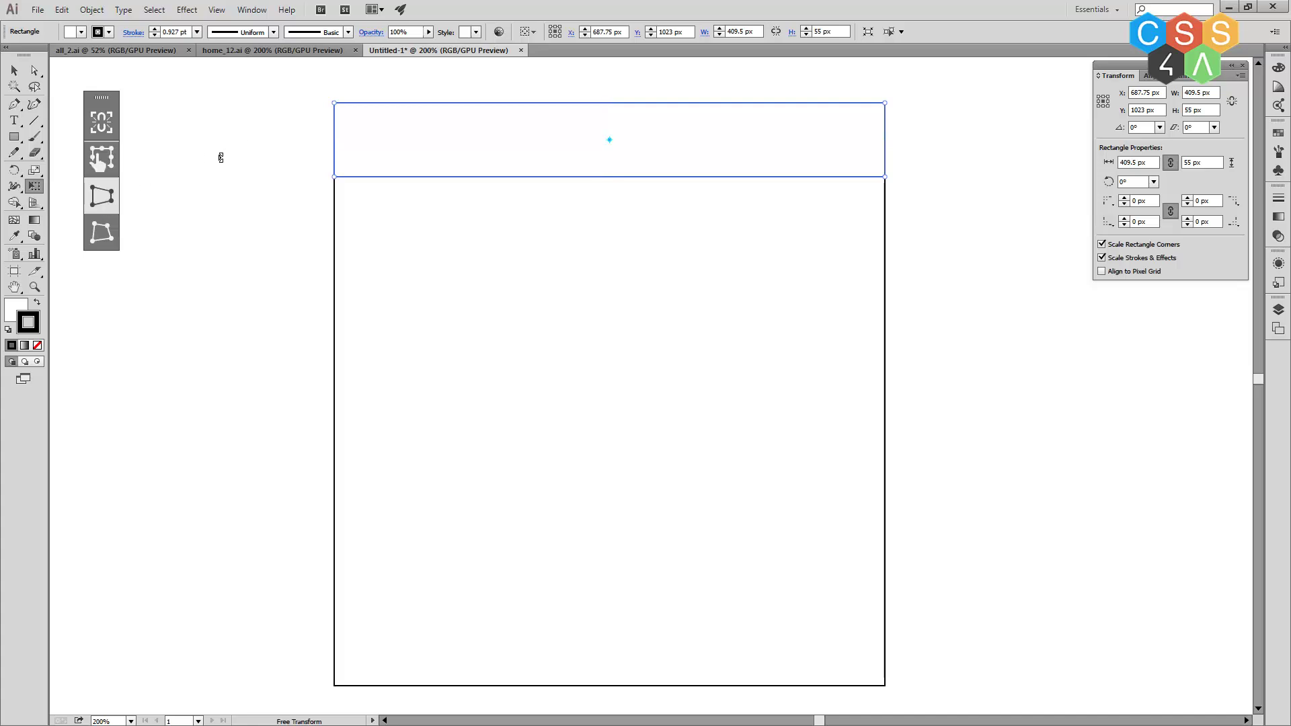
mouse_move(334, 103)
mouse_down()
mouse_move(399, 104)
mouse_move(385, 104)
mouse_up()
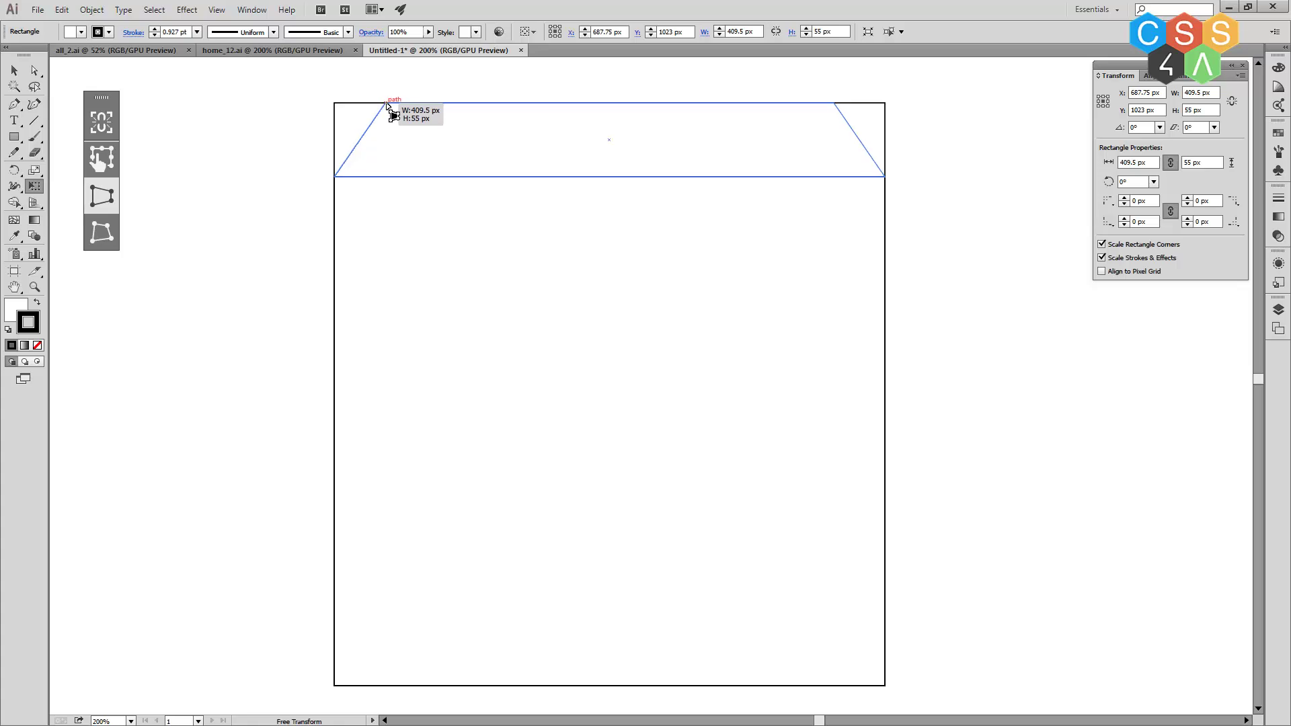
drag(388, 105, 387, 104)
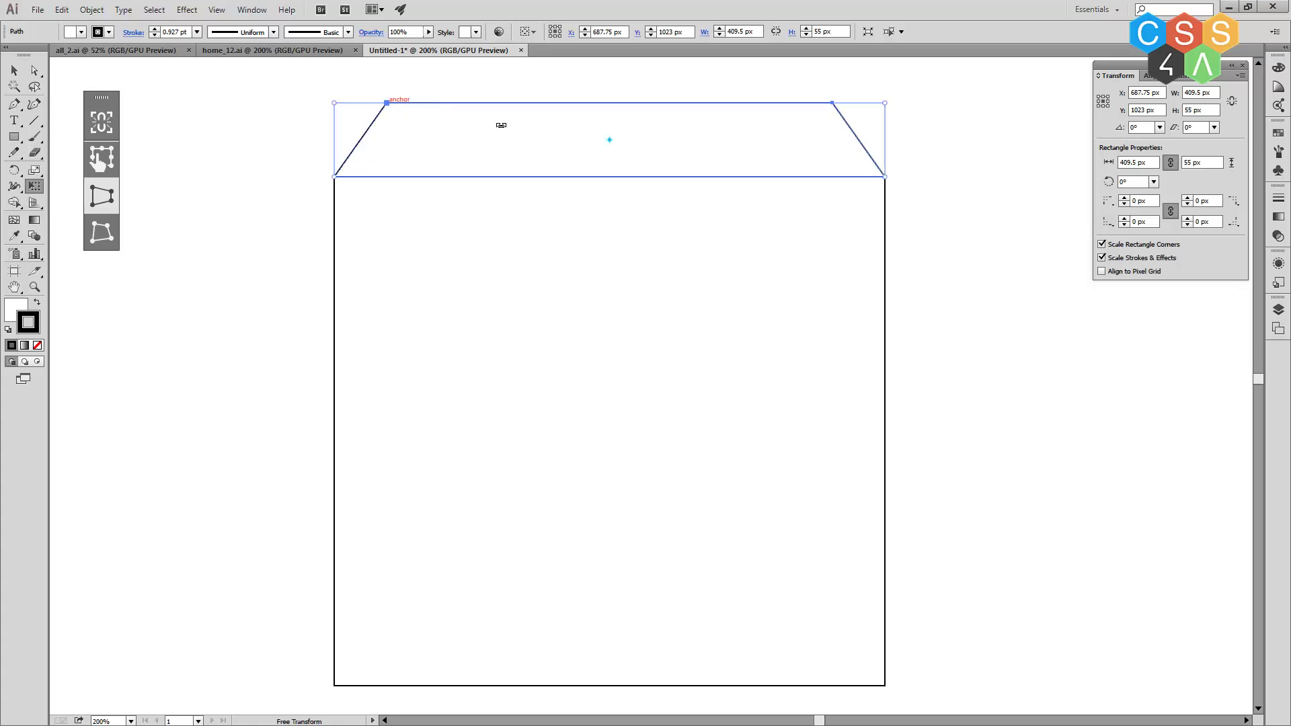
key(v)
click(932, 213)
click(880, 162)
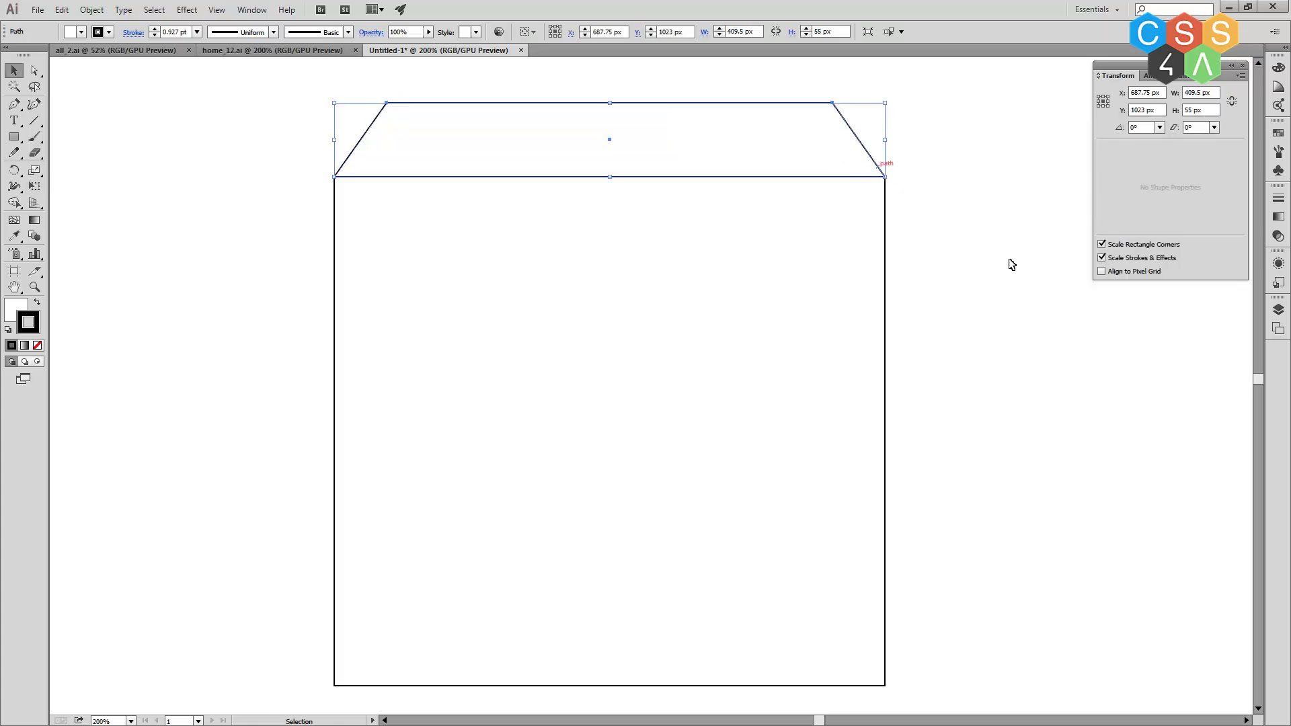
click(948, 285)
scroll(948, 285, up, 1)
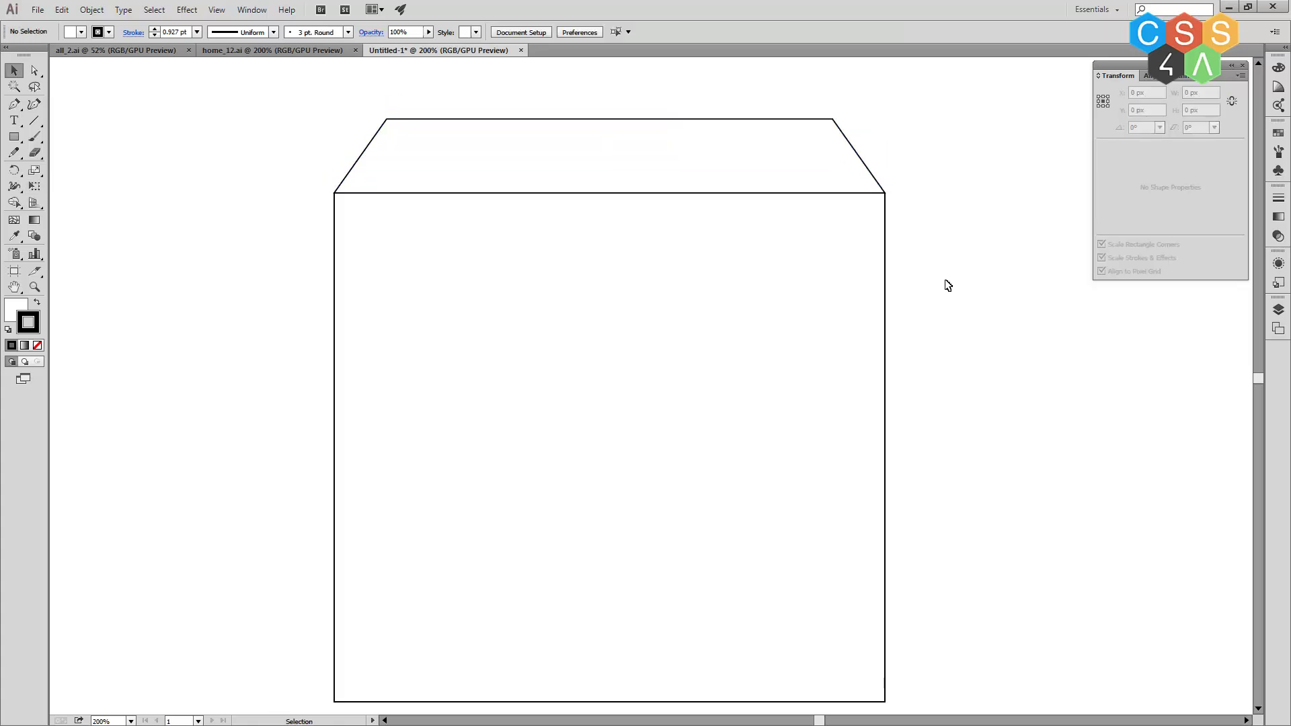
scroll(948, 285, up, 1)
key(m)
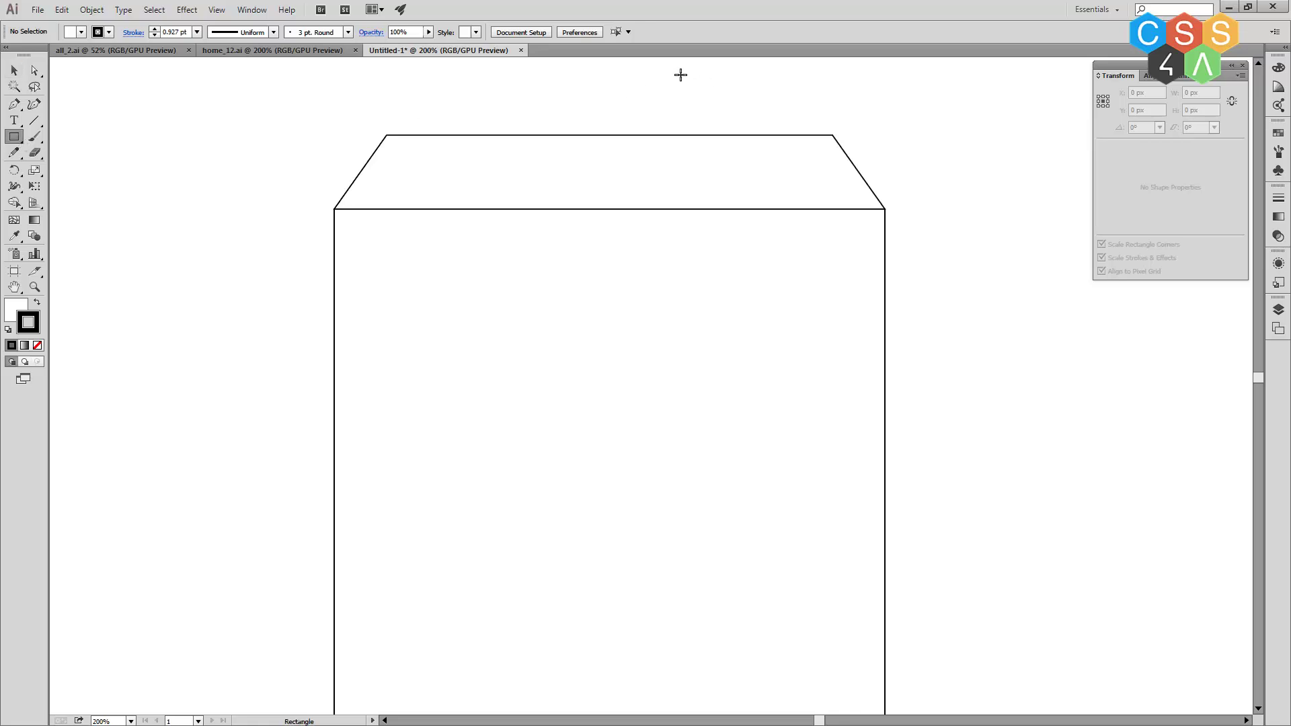
Draw a 41.5 × 40.5 px chimney and set it on the roof just right of centre
drag(667, 75, 722, 135)
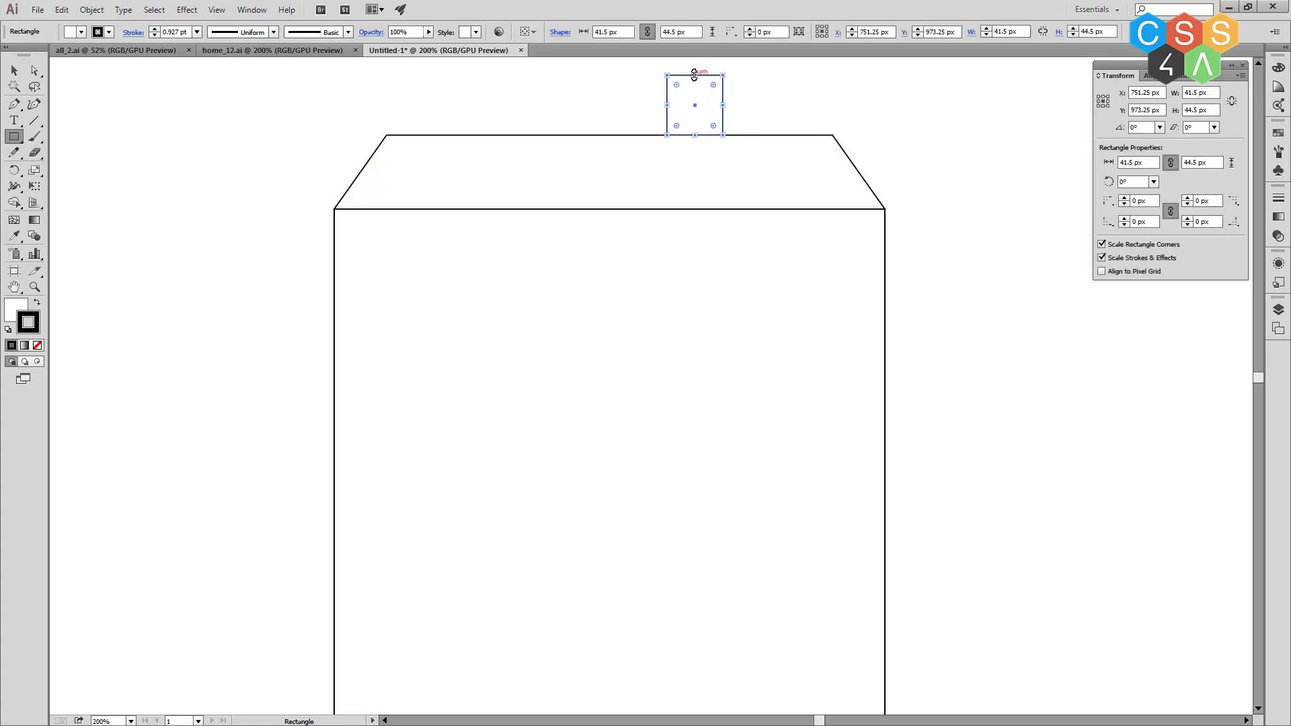
click(872, 221)
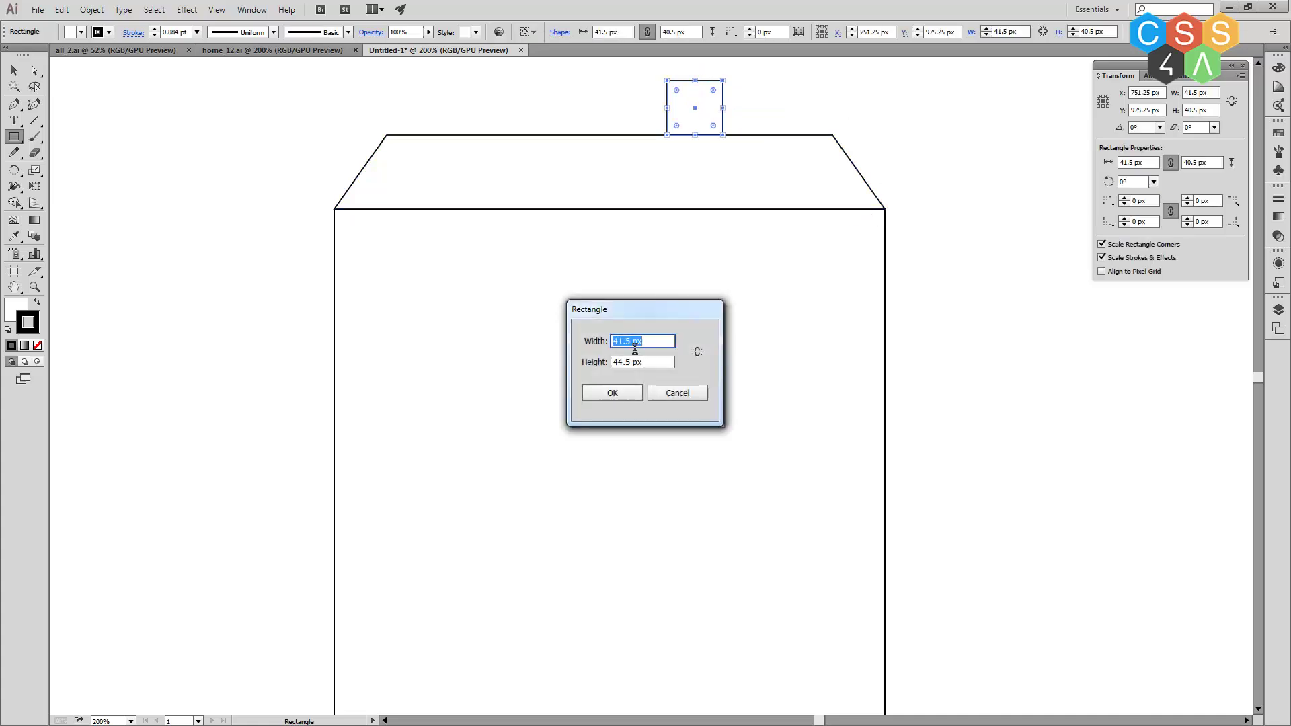
click(677, 393)
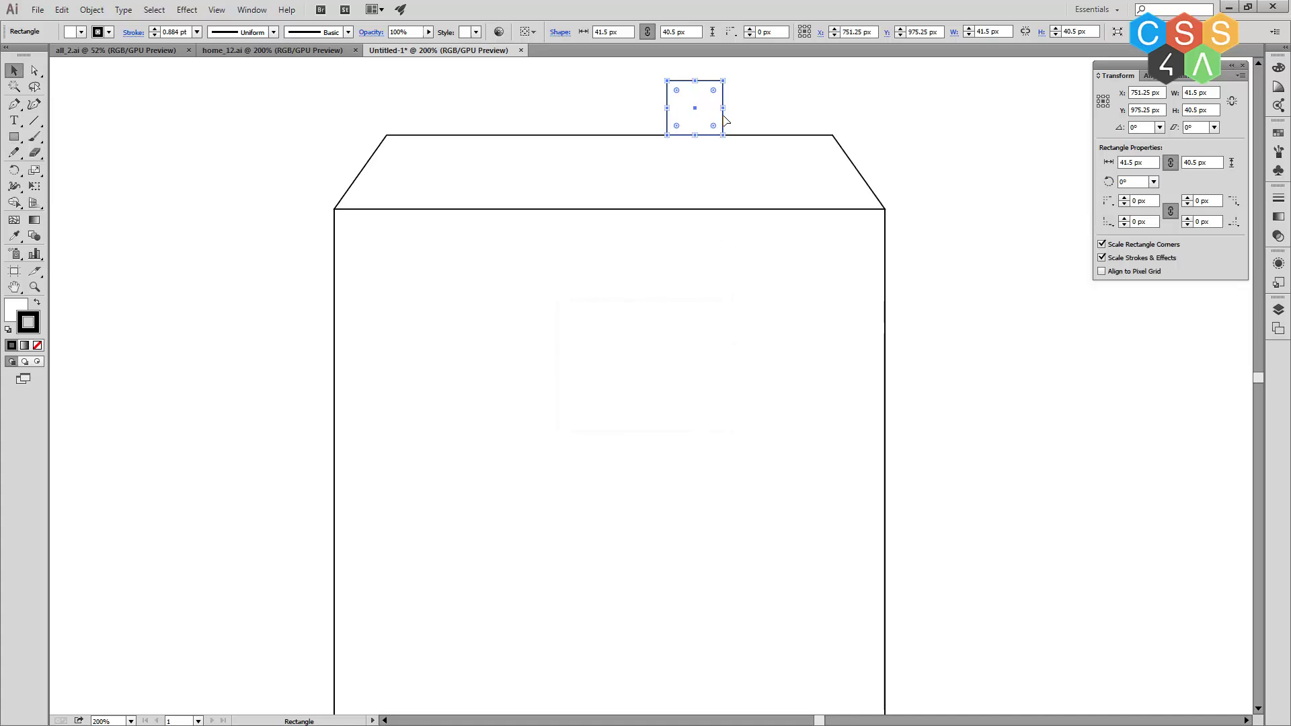
key(v)
drag(704, 115, 709, 114)
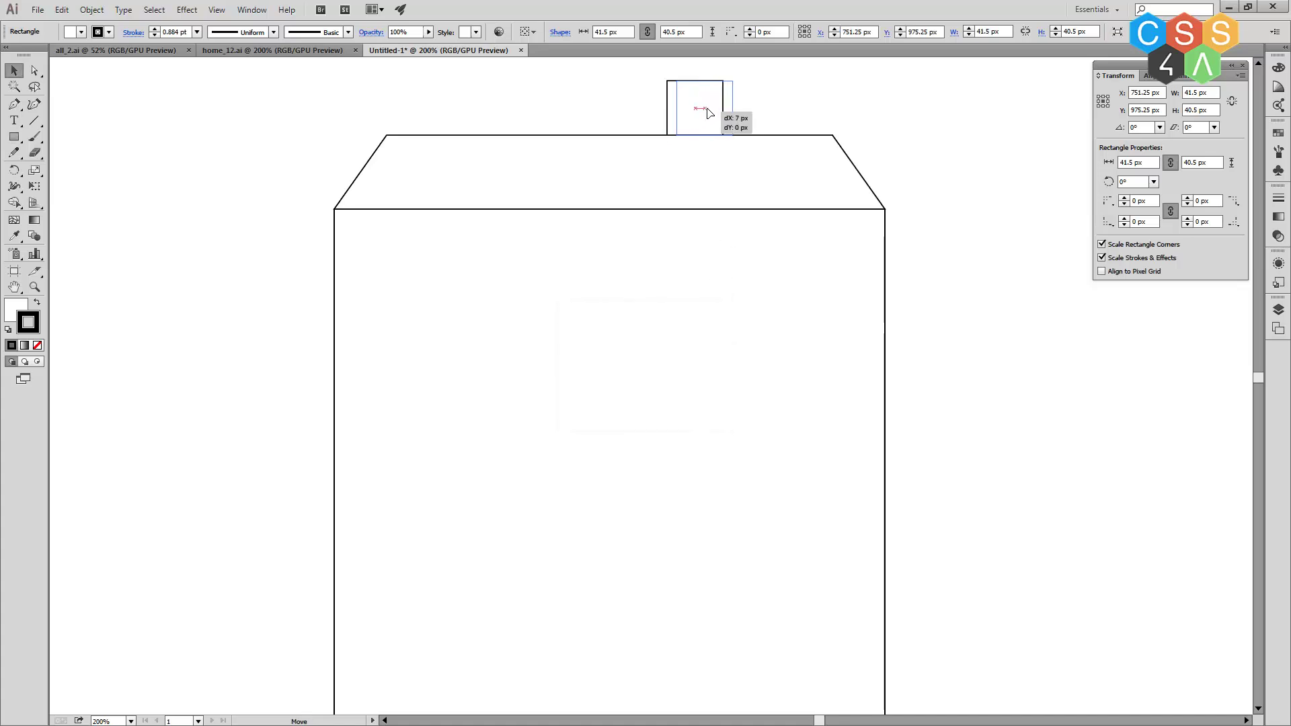
drag(709, 114, 685, 114)
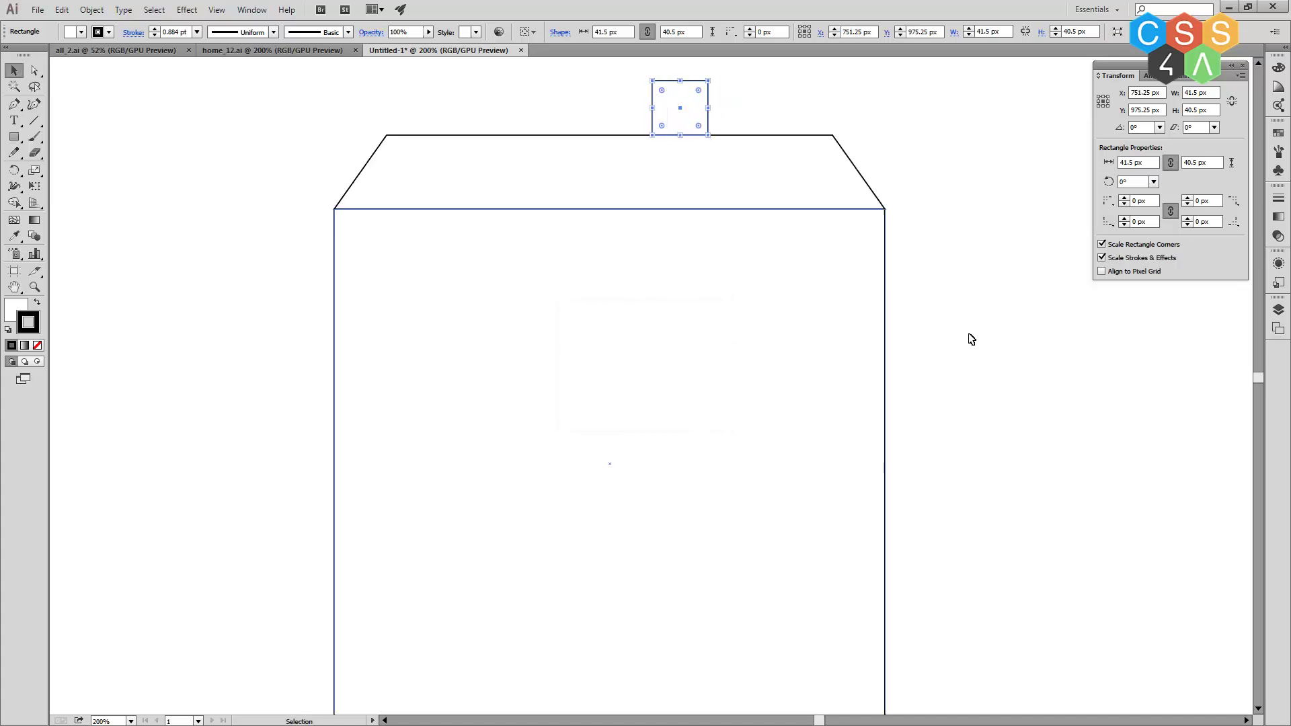
click(945, 344)
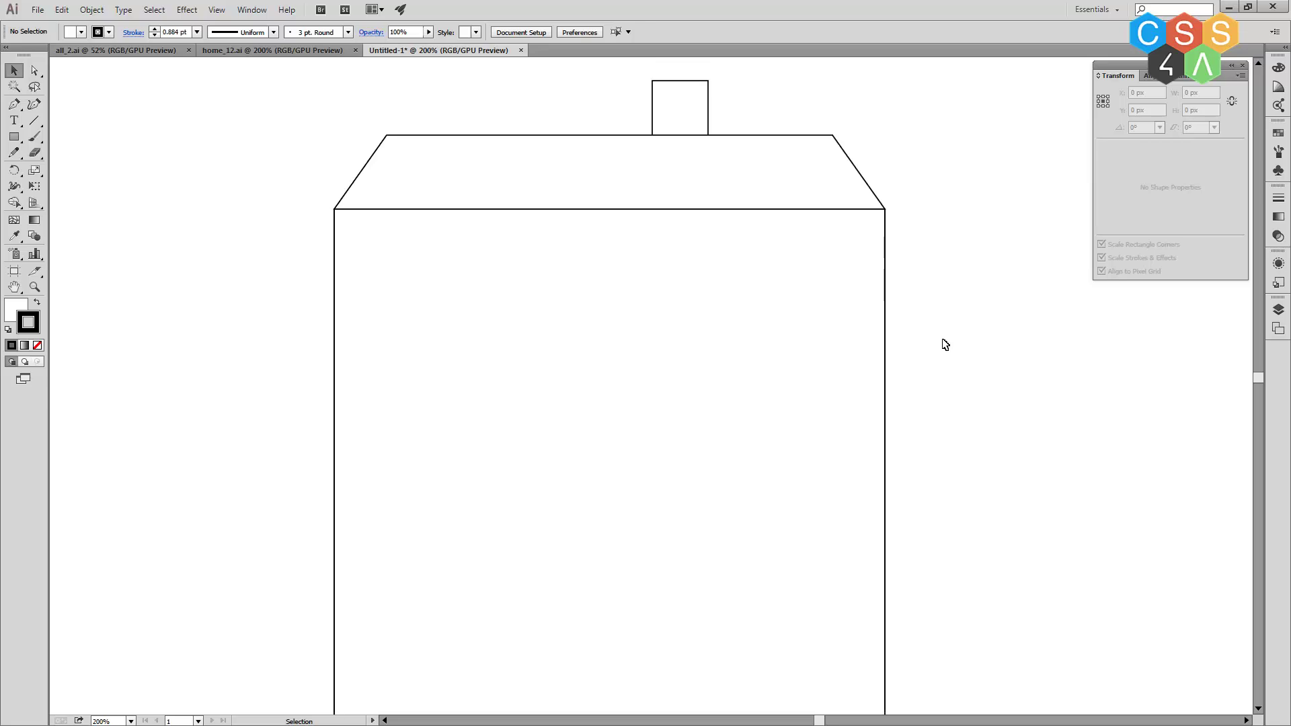
Bring up the home_12.ai reference building again
scroll(945, 344, down, 2)
scroll(945, 344, up, 1)
scroll(945, 344, down, 1)
scroll(946, 344, up, 1)
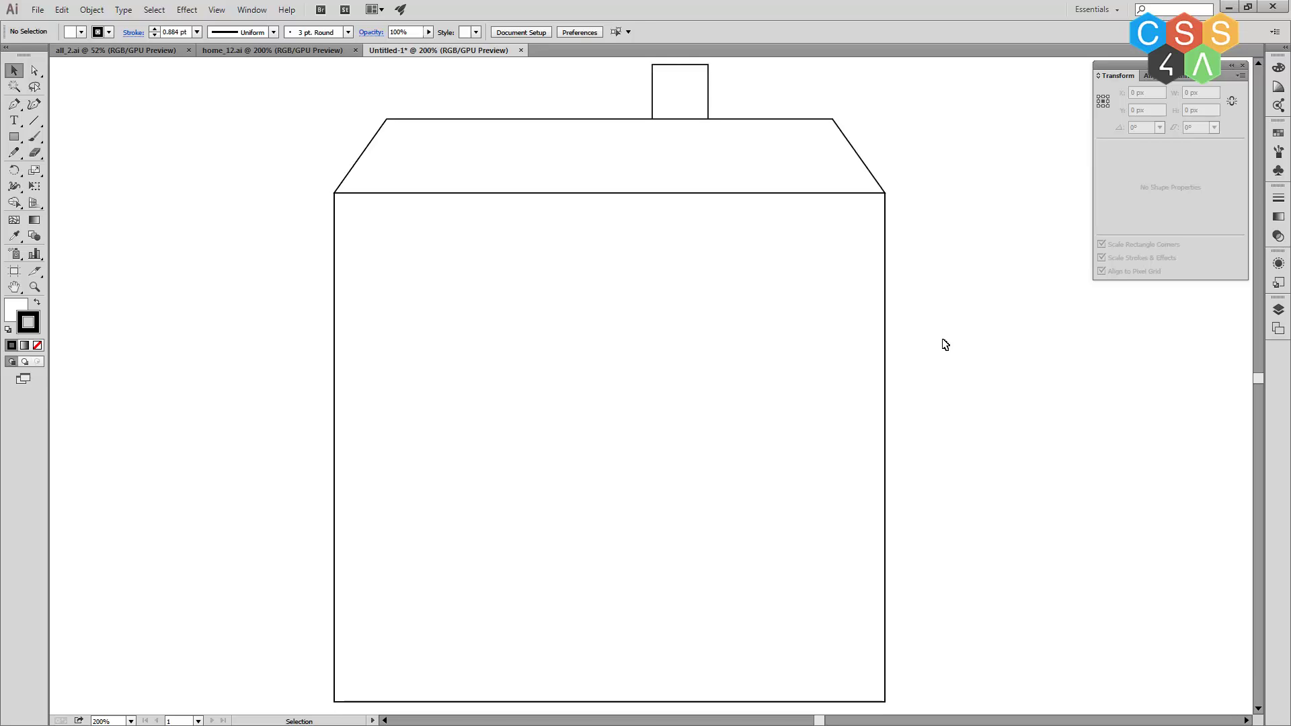
click(272, 52)
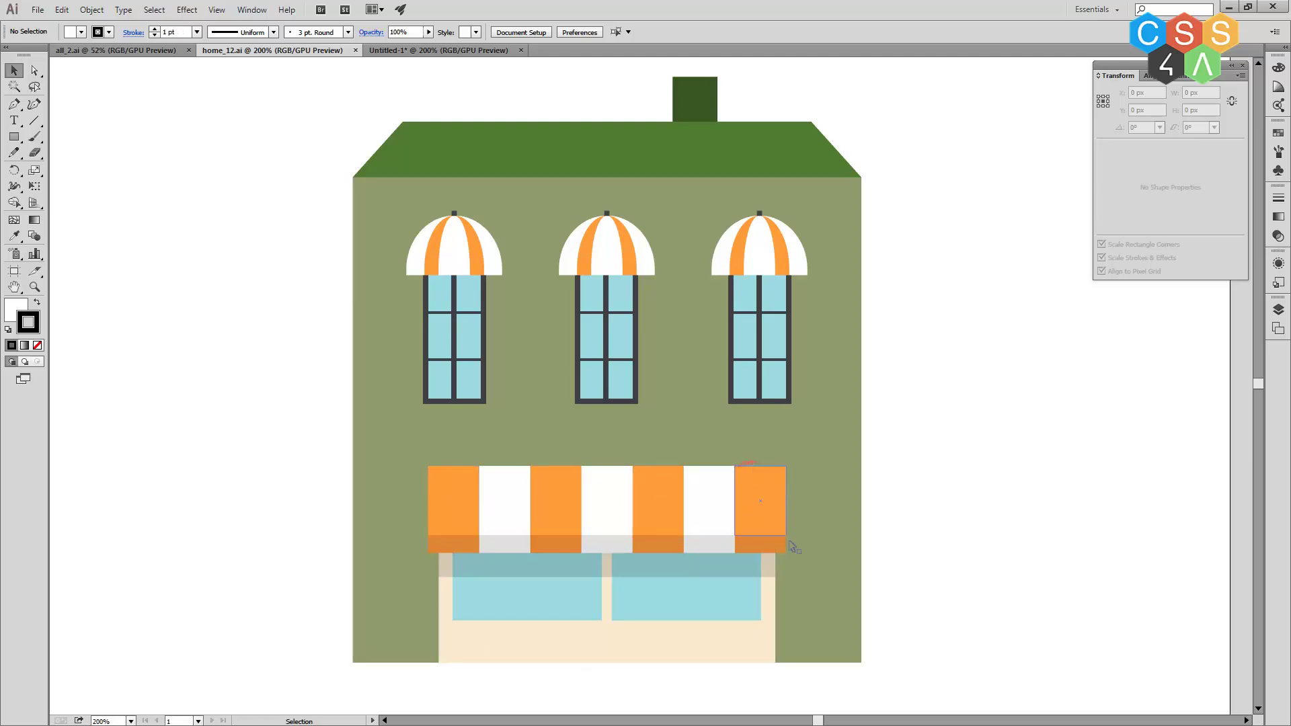
Draw a 262.5 × 139.5 px shopfront rectangle centred along the building's bottom edge
click(469, 53)
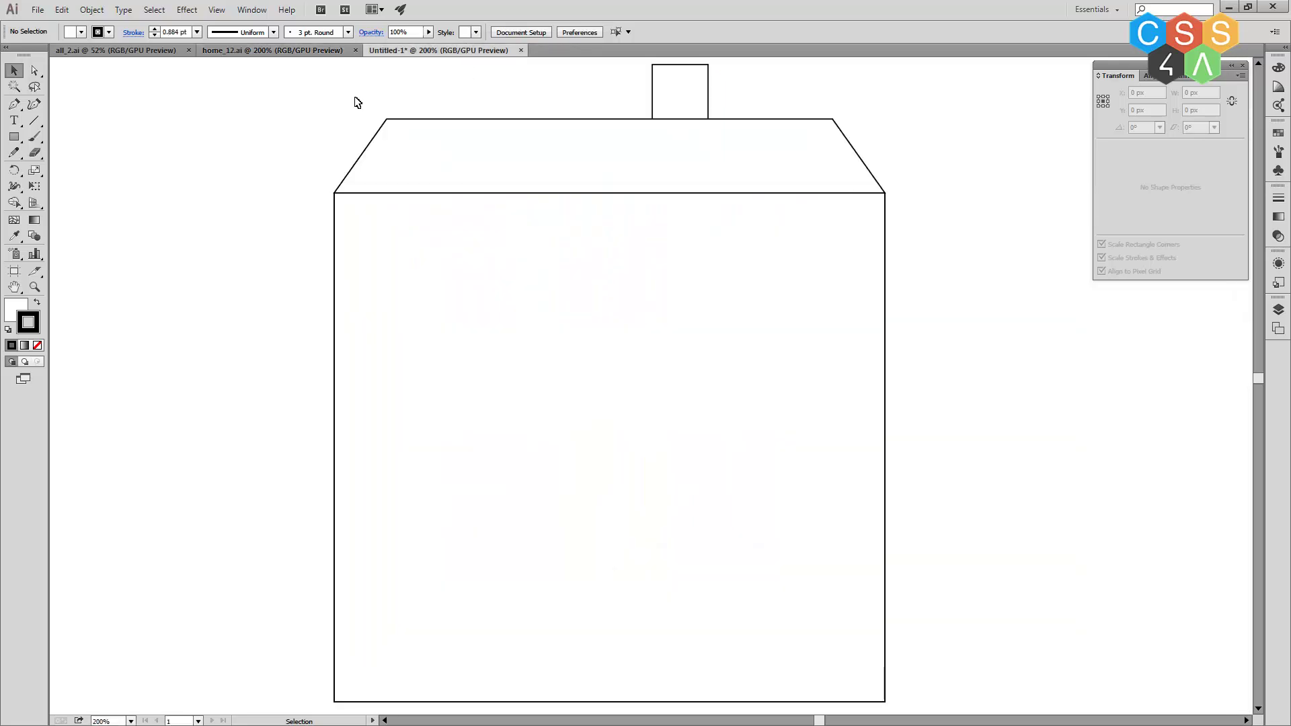
click(15, 138)
drag(424, 492, 792, 702)
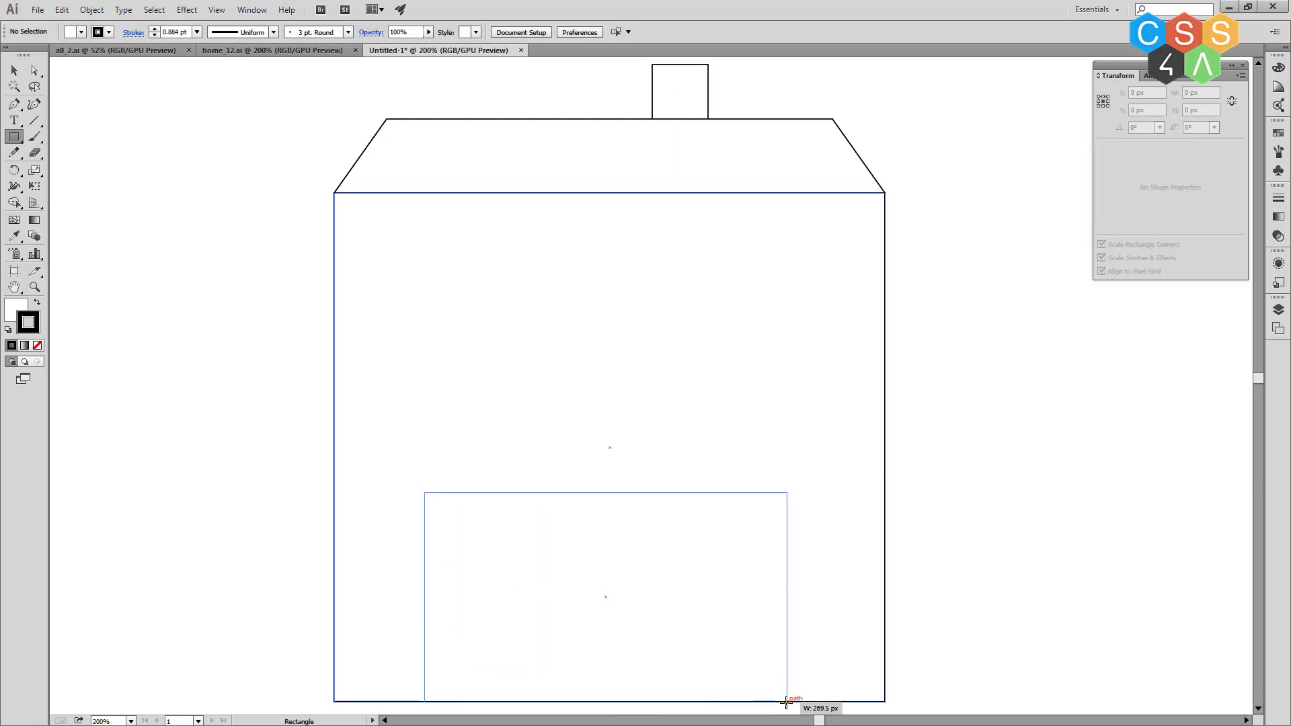
drag(793, 702, 777, 701)
key(v)
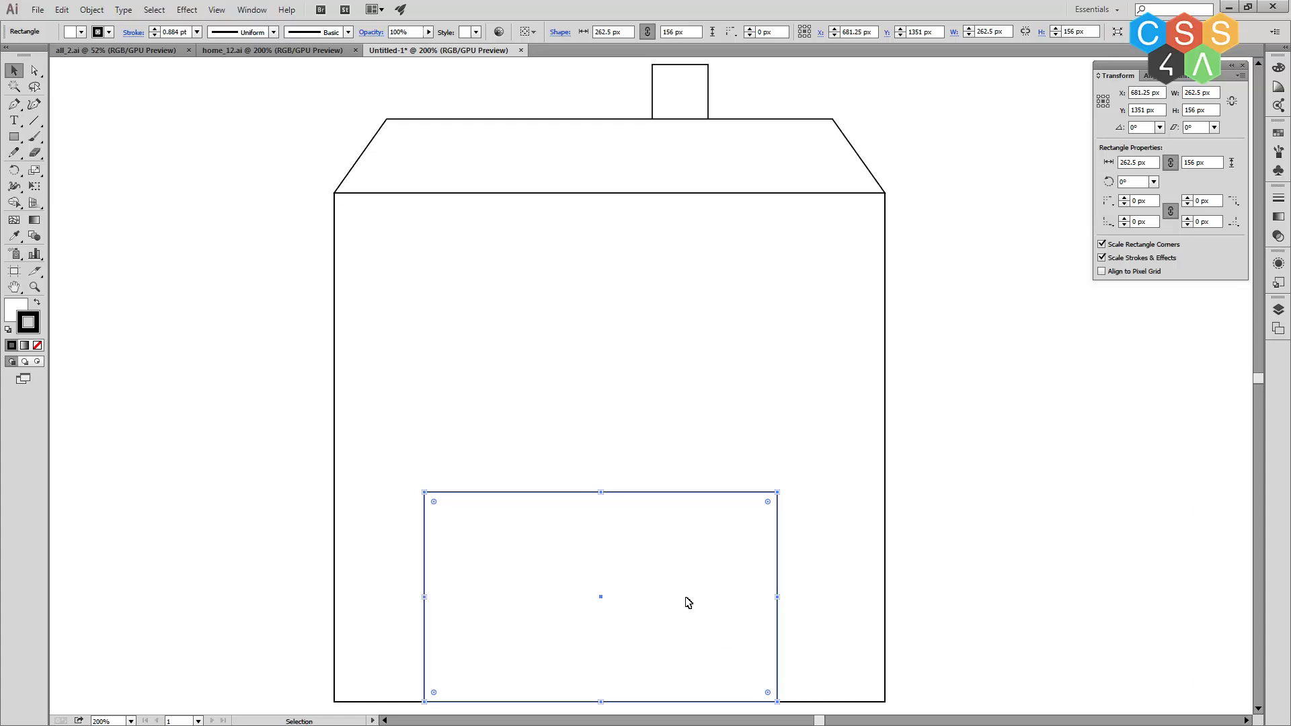
drag(686, 599, 696, 601)
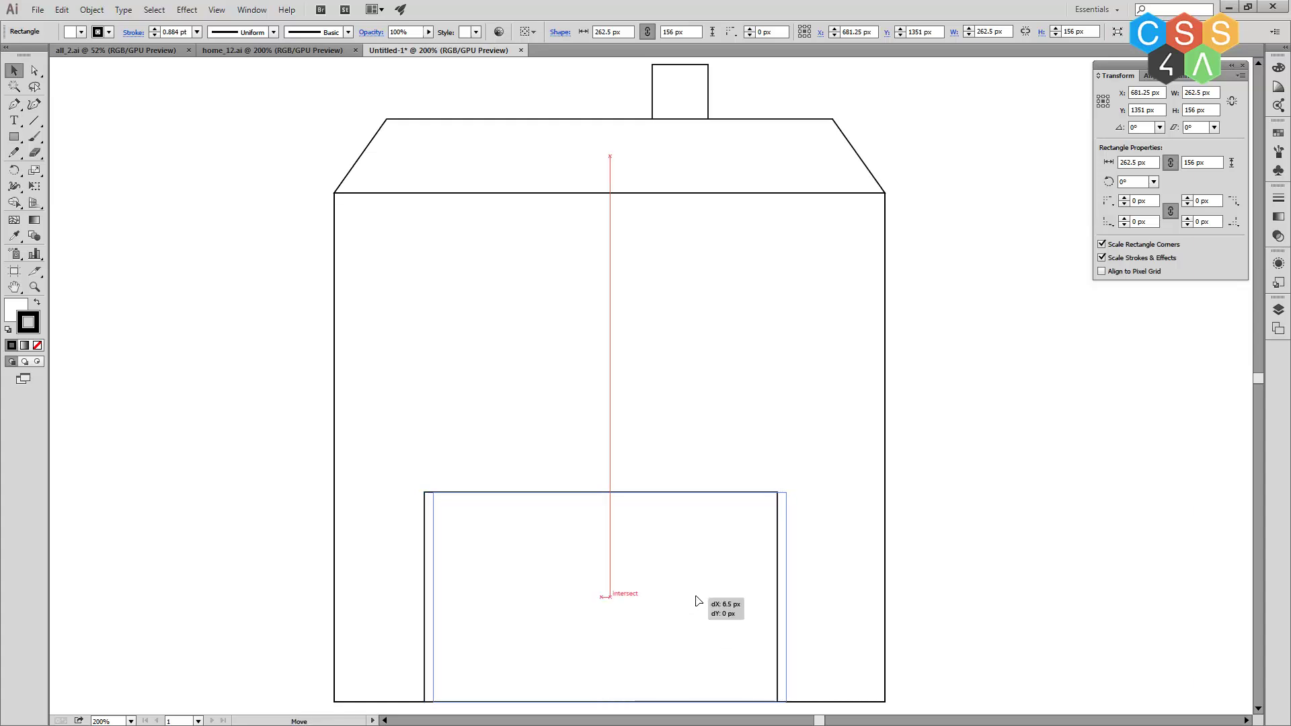
drag(696, 601, 697, 600)
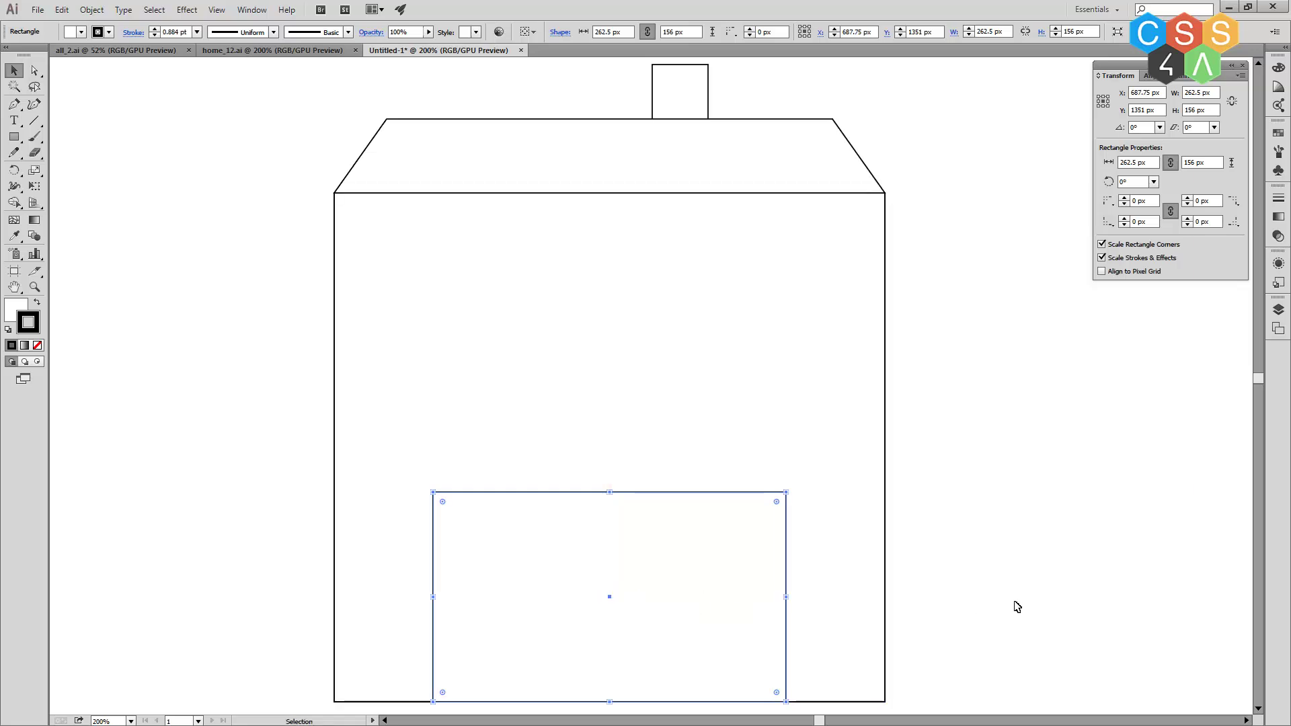
drag(609, 493, 610, 514)
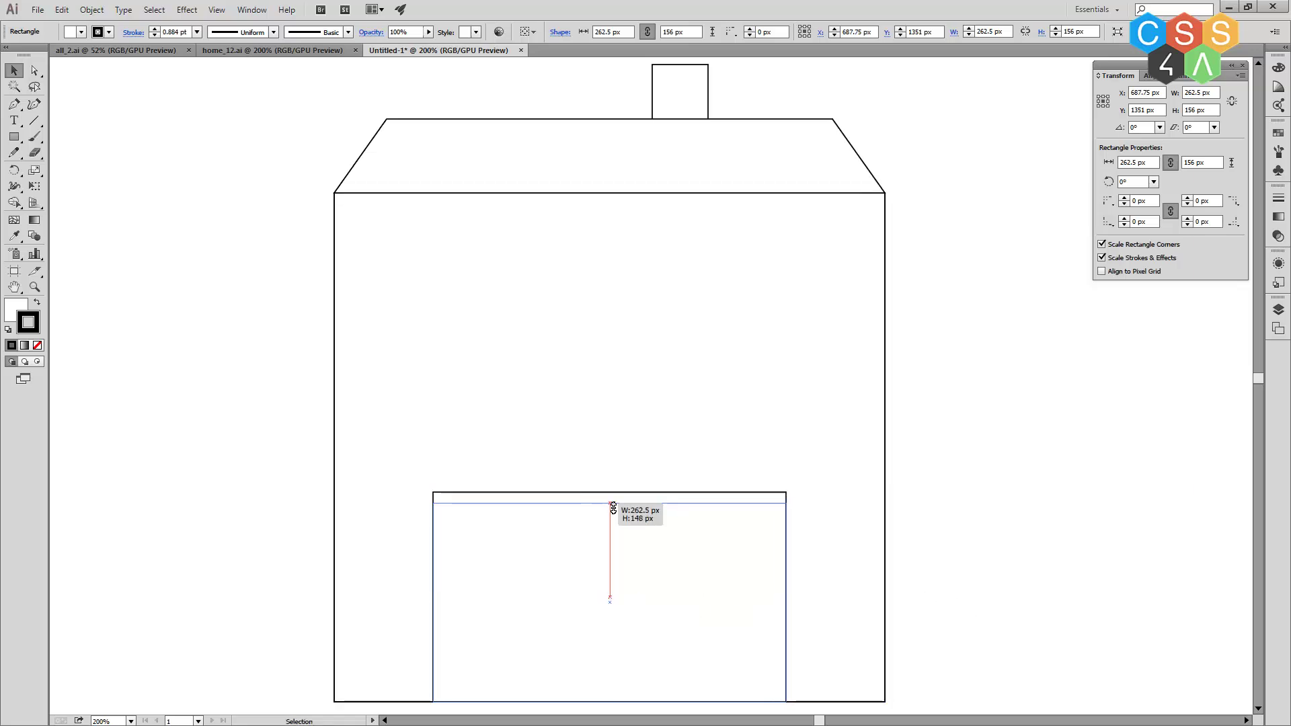
click(983, 556)
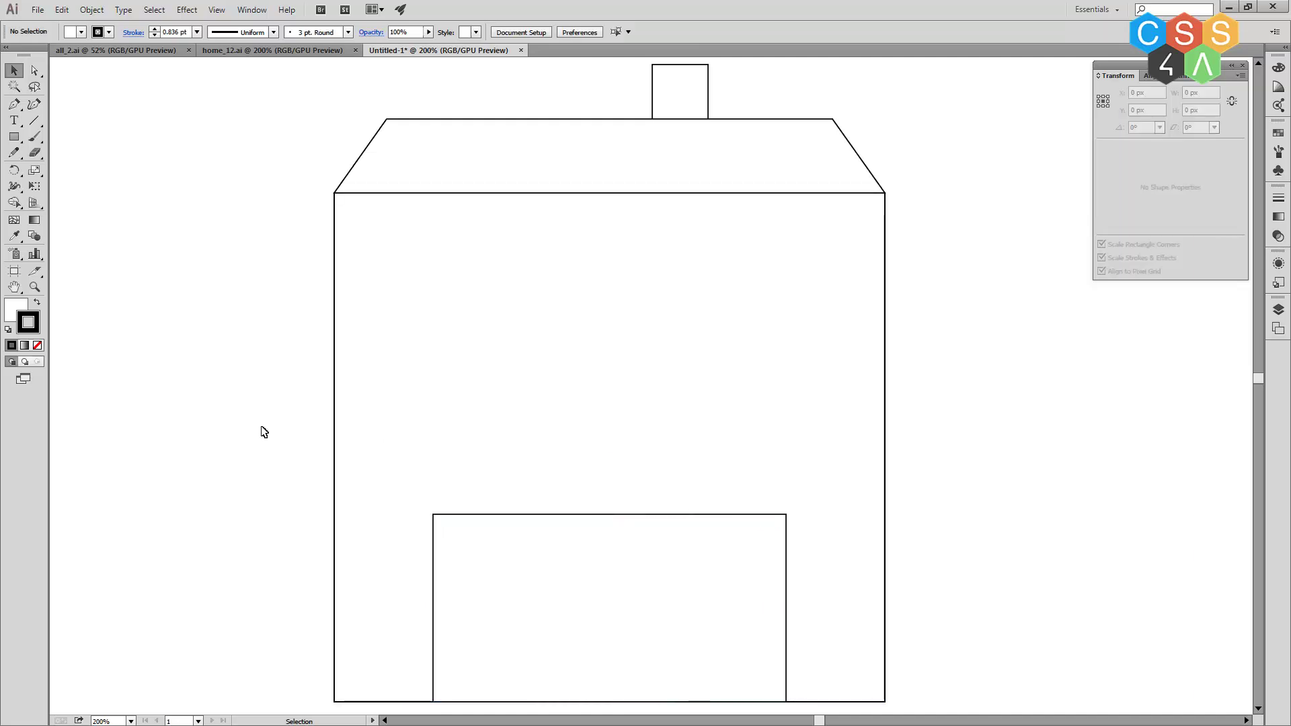
click(14, 136)
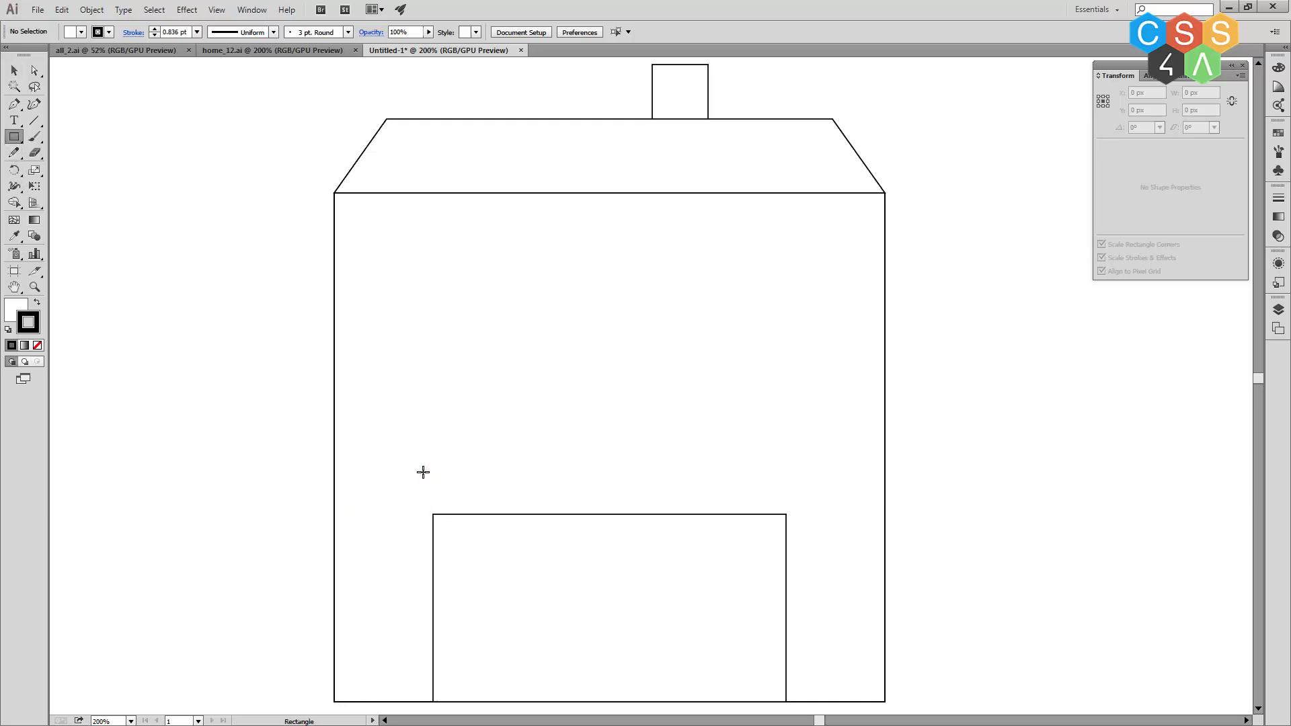
Draw a narrow 41 × 78 px pane rectangle at the shopfront's upper-left corner
mouse_move(424, 470)
mouse_down()
mouse_move(489, 567)
mouse_move(478, 550)
mouse_up()
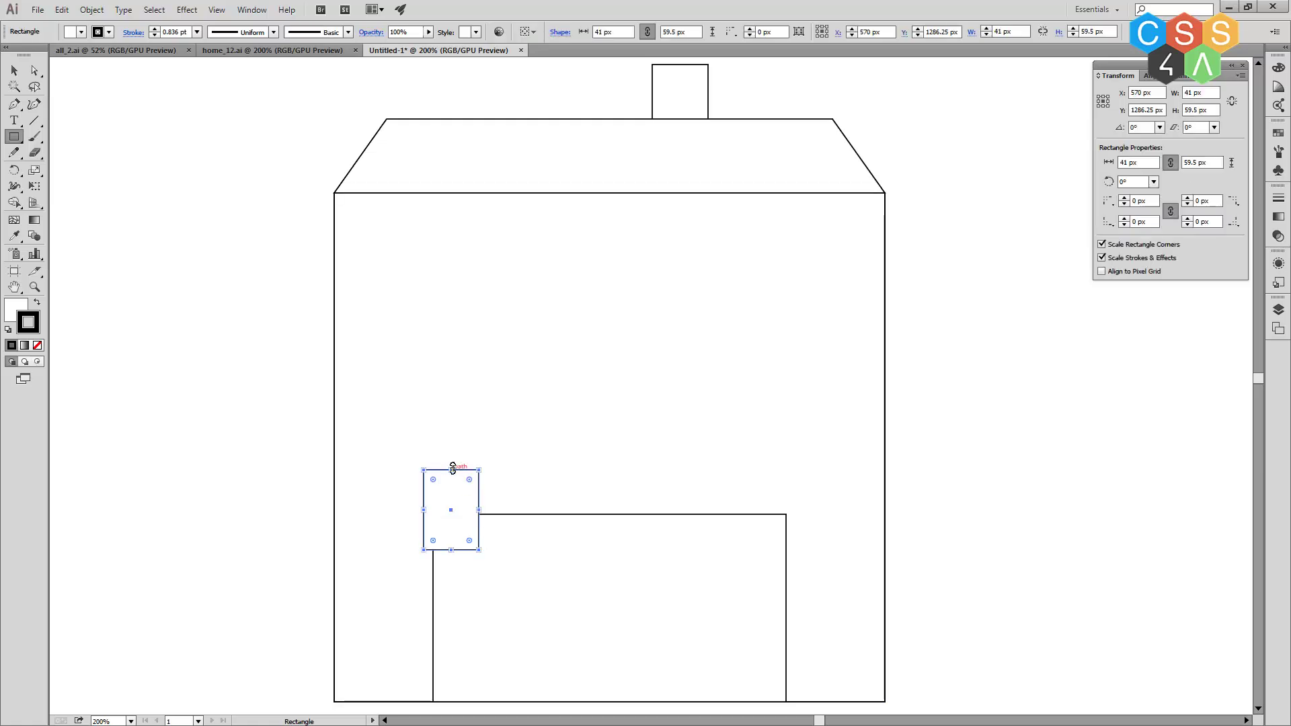
drag(452, 469, 453, 454)
click(953, 498)
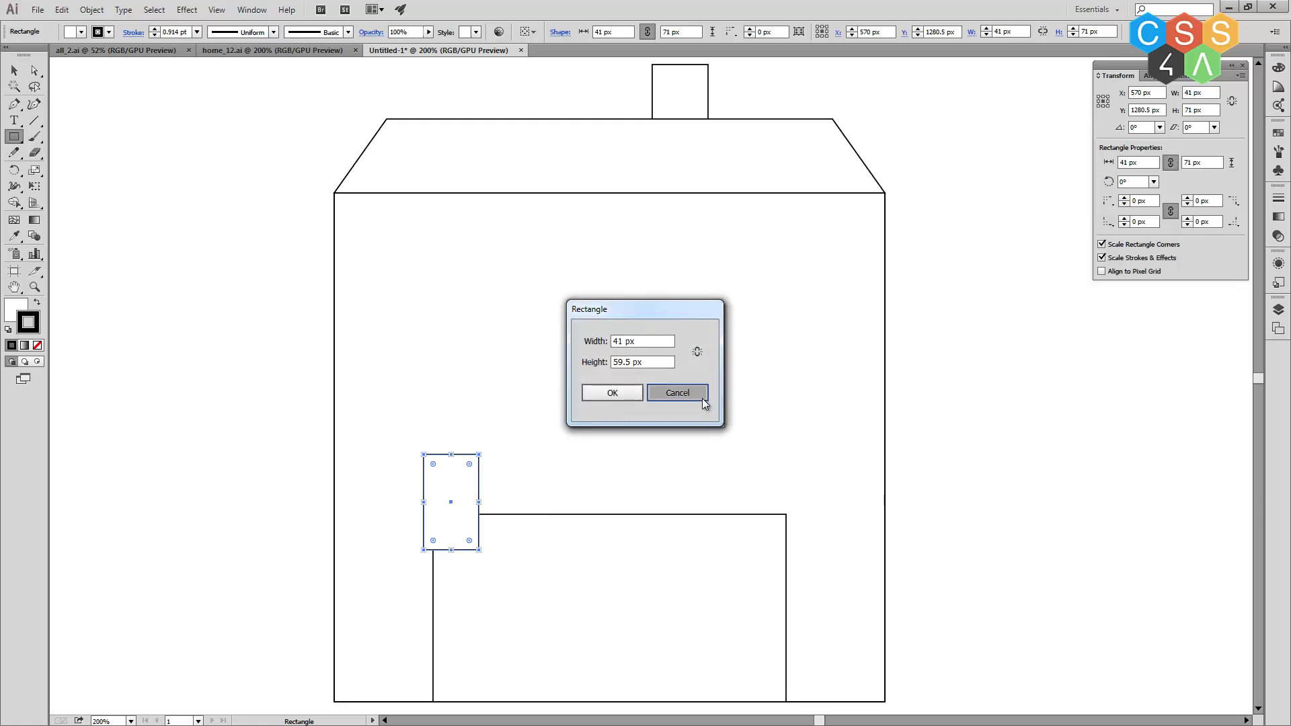
click(699, 395)
key(v)
click(930, 437)
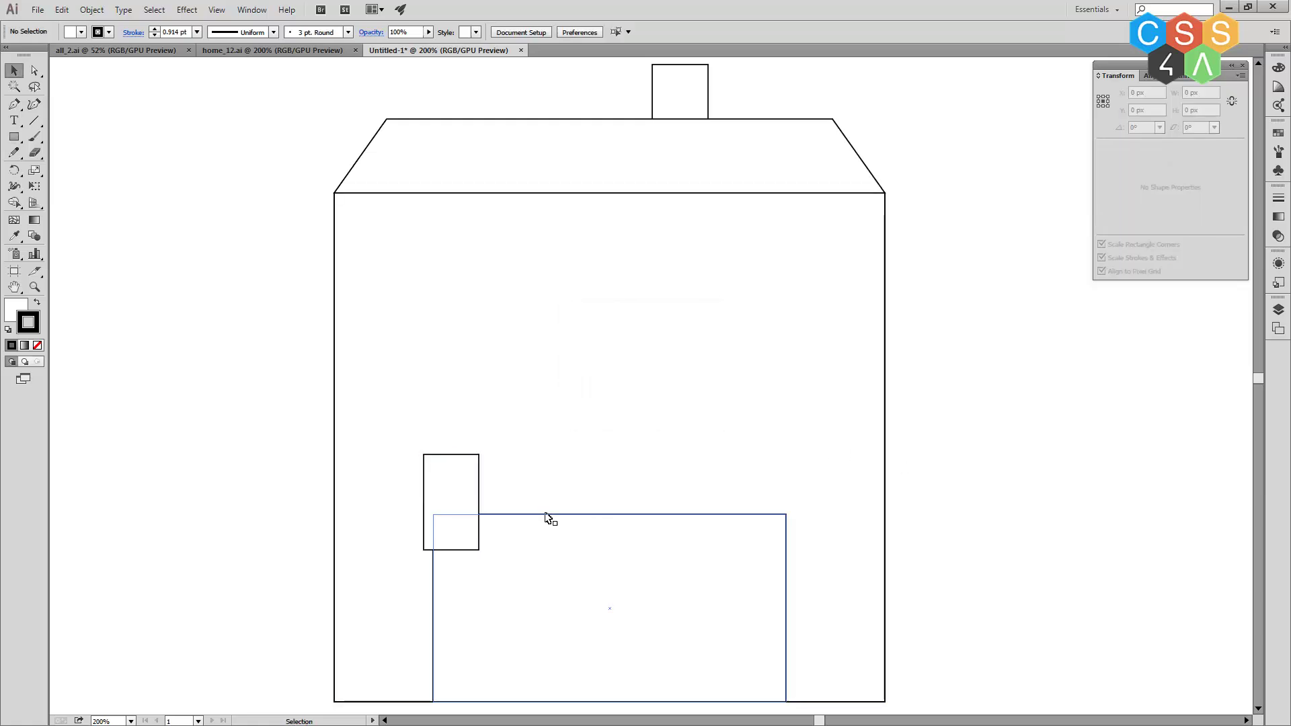
click(451, 516)
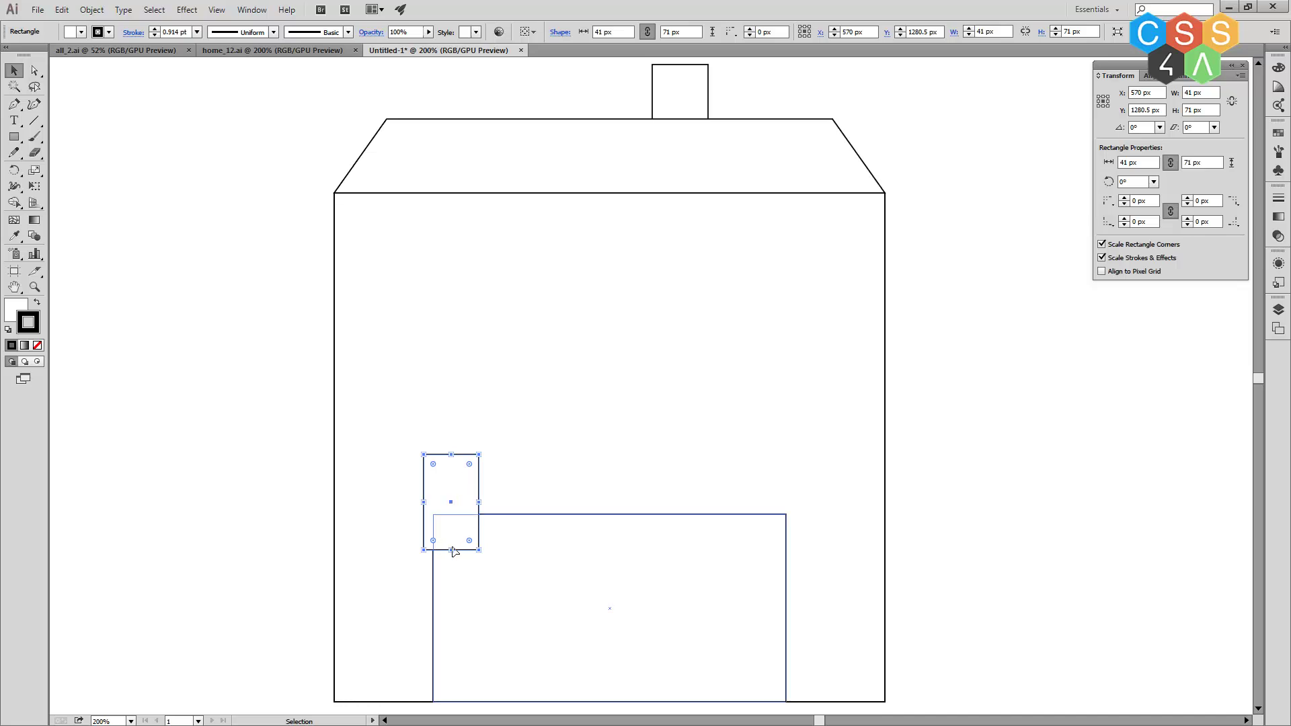
drag(451, 550, 456, 539)
click(966, 563)
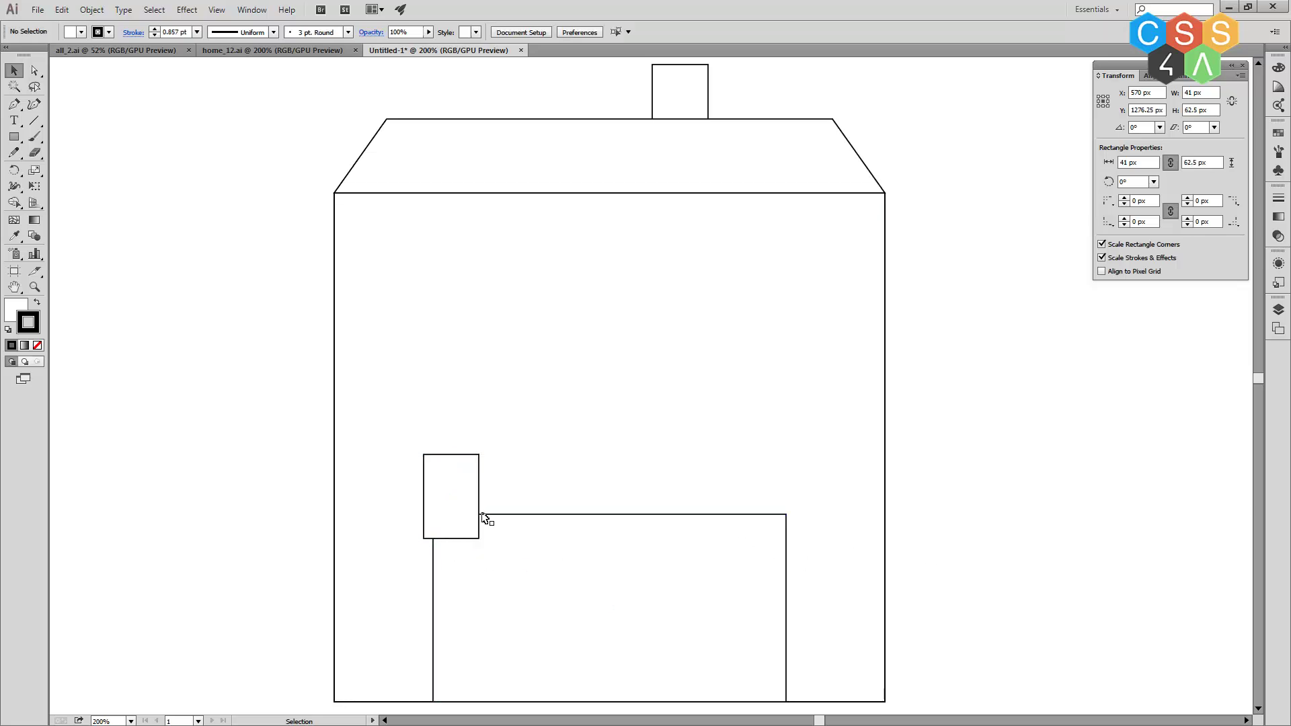
Copy the pane below as a thin strip, then duplicate the pair beside it
click(455, 489)
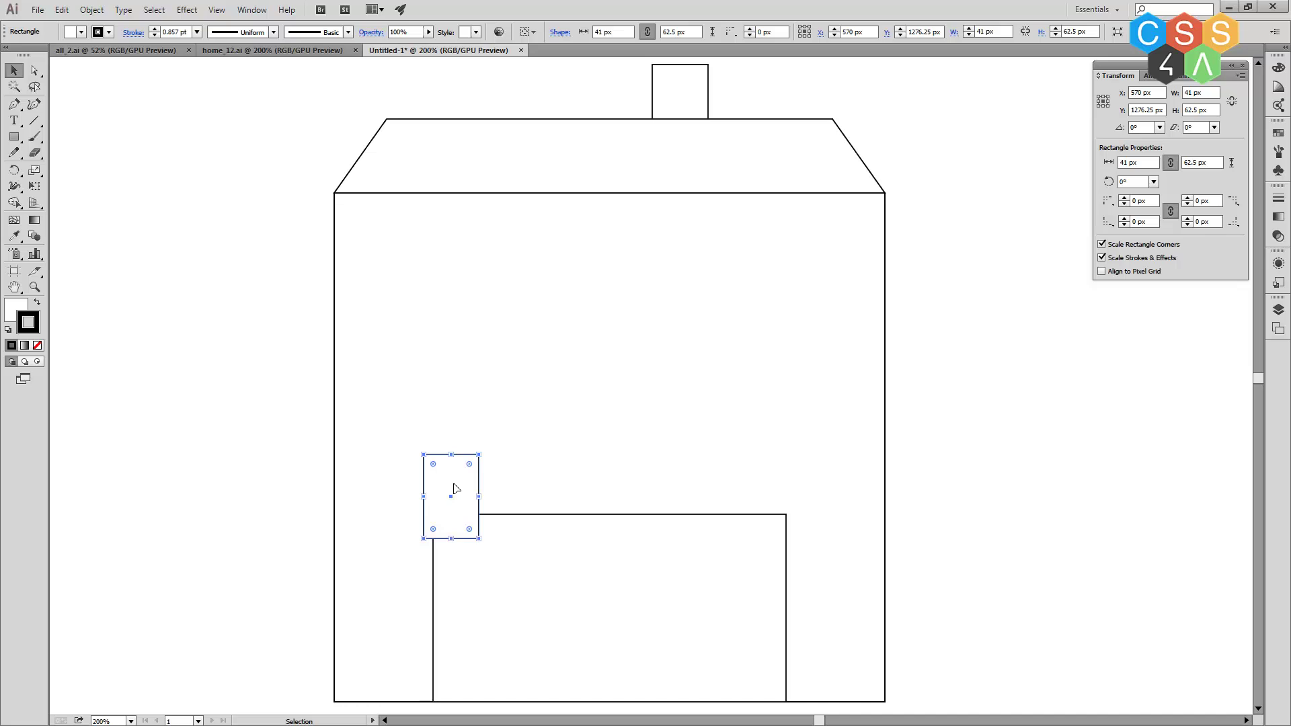
drag(456, 489, 456, 572)
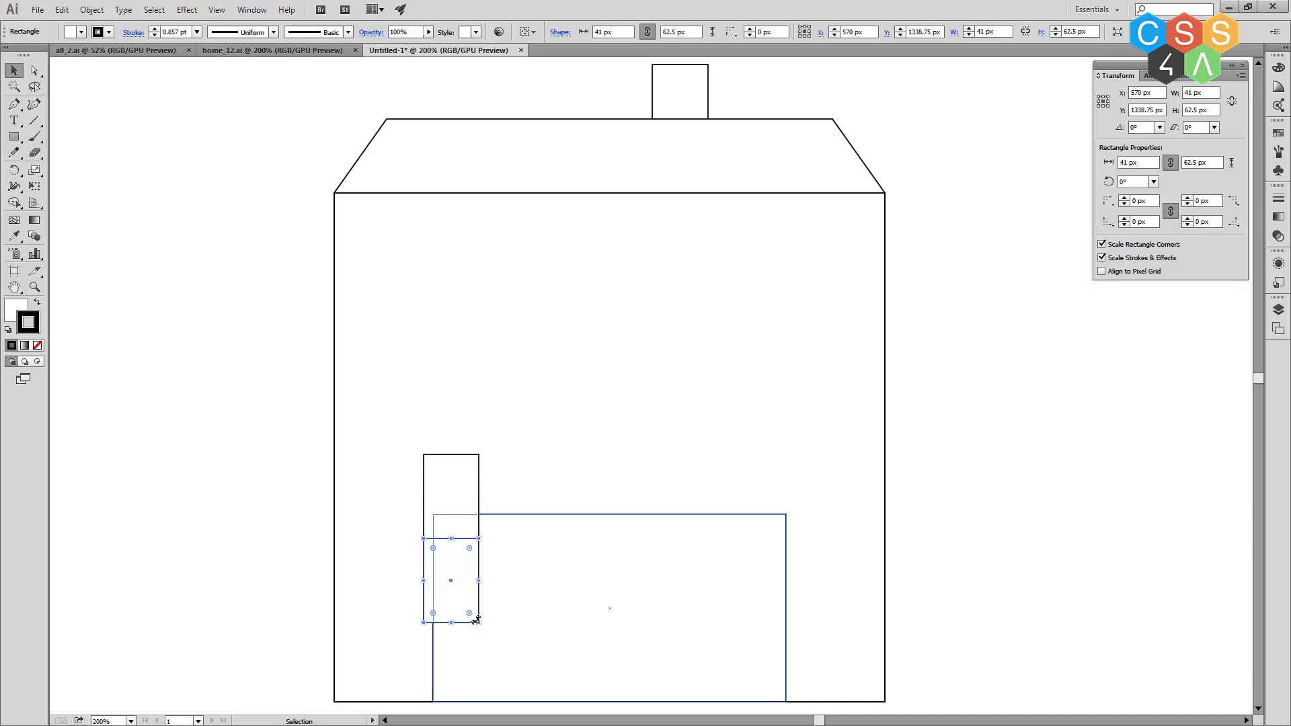
drag(455, 622, 458, 560)
click(438, 507)
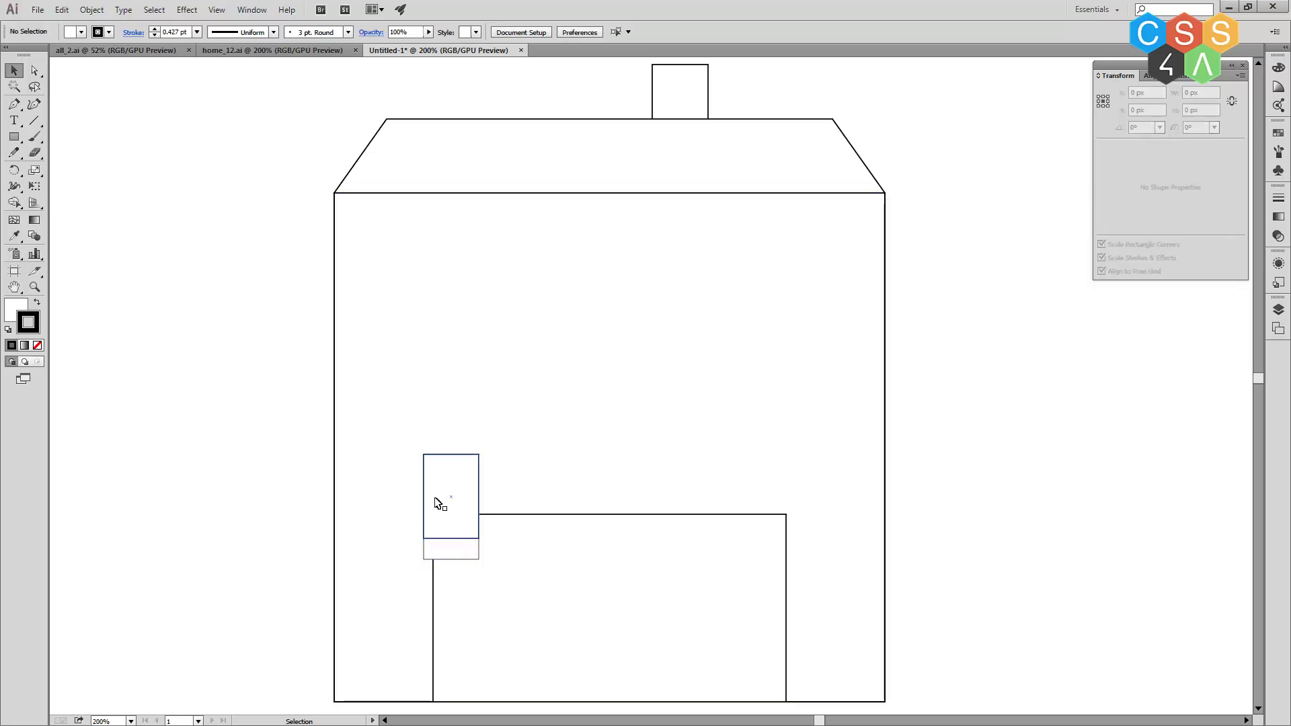
shift+click(456, 550)
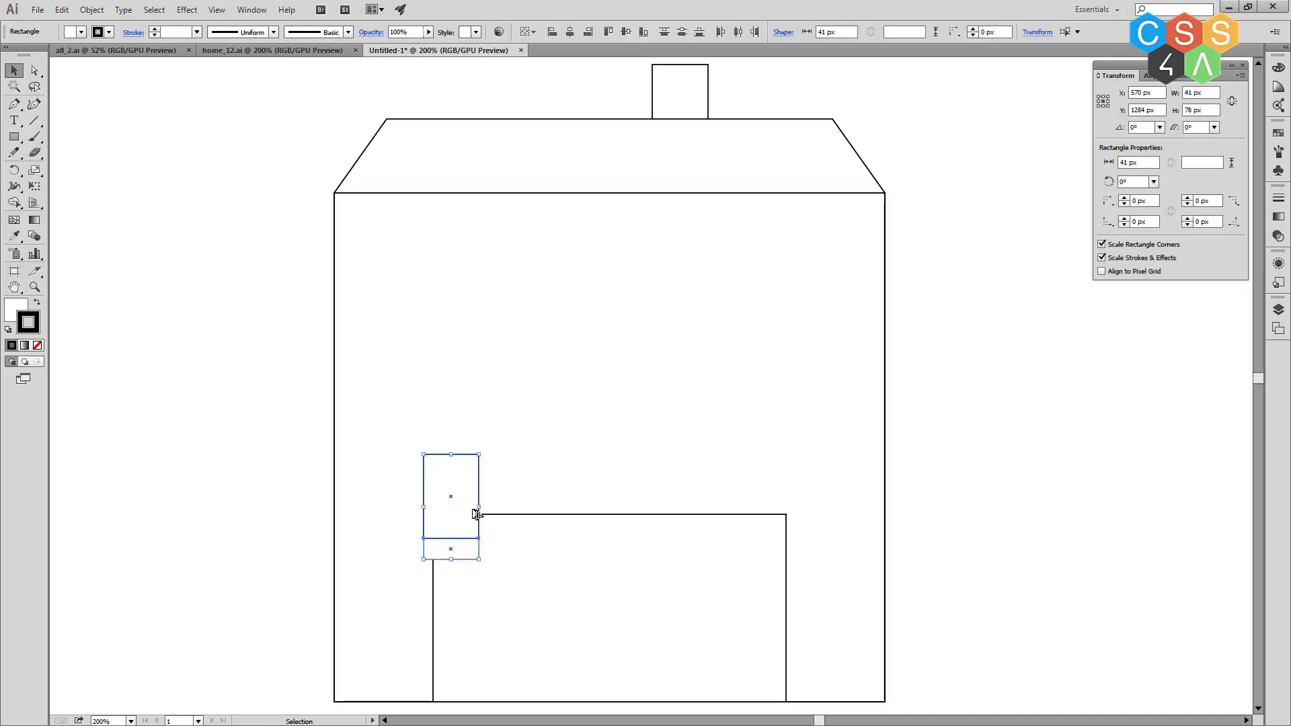
drag(473, 509, 523, 505)
click(1040, 524)
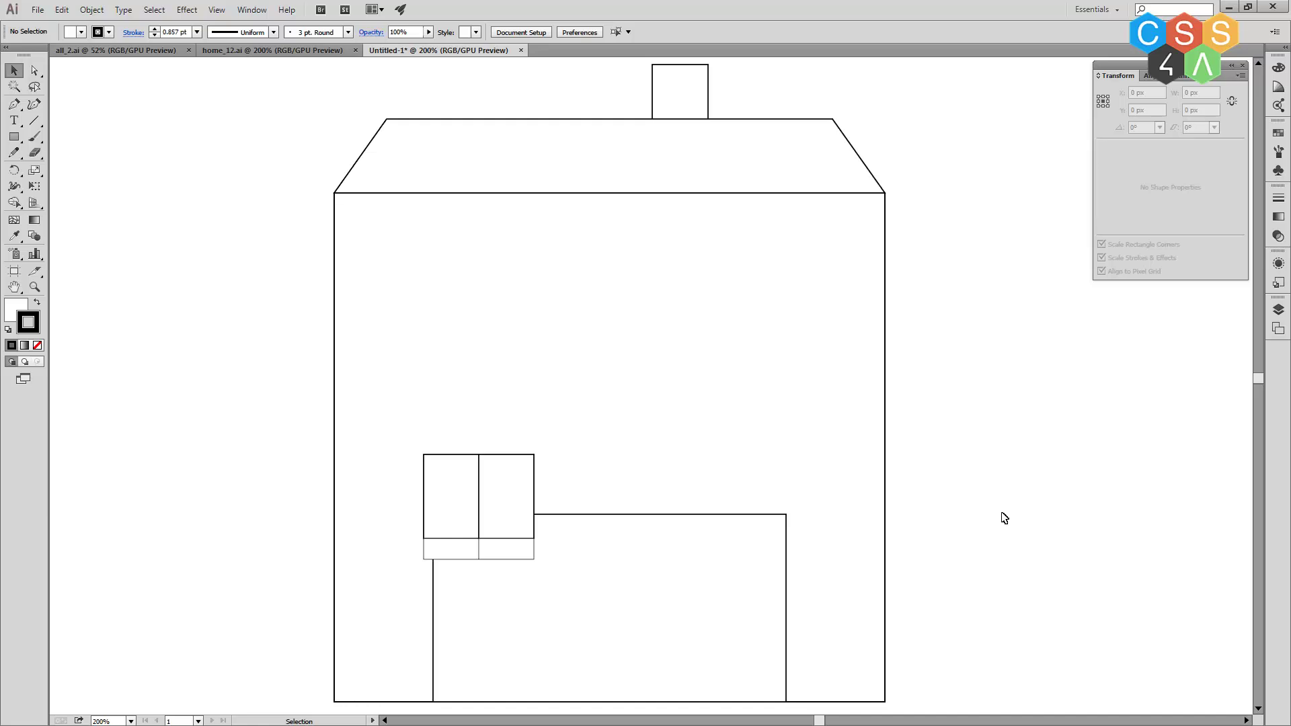
click(285, 50)
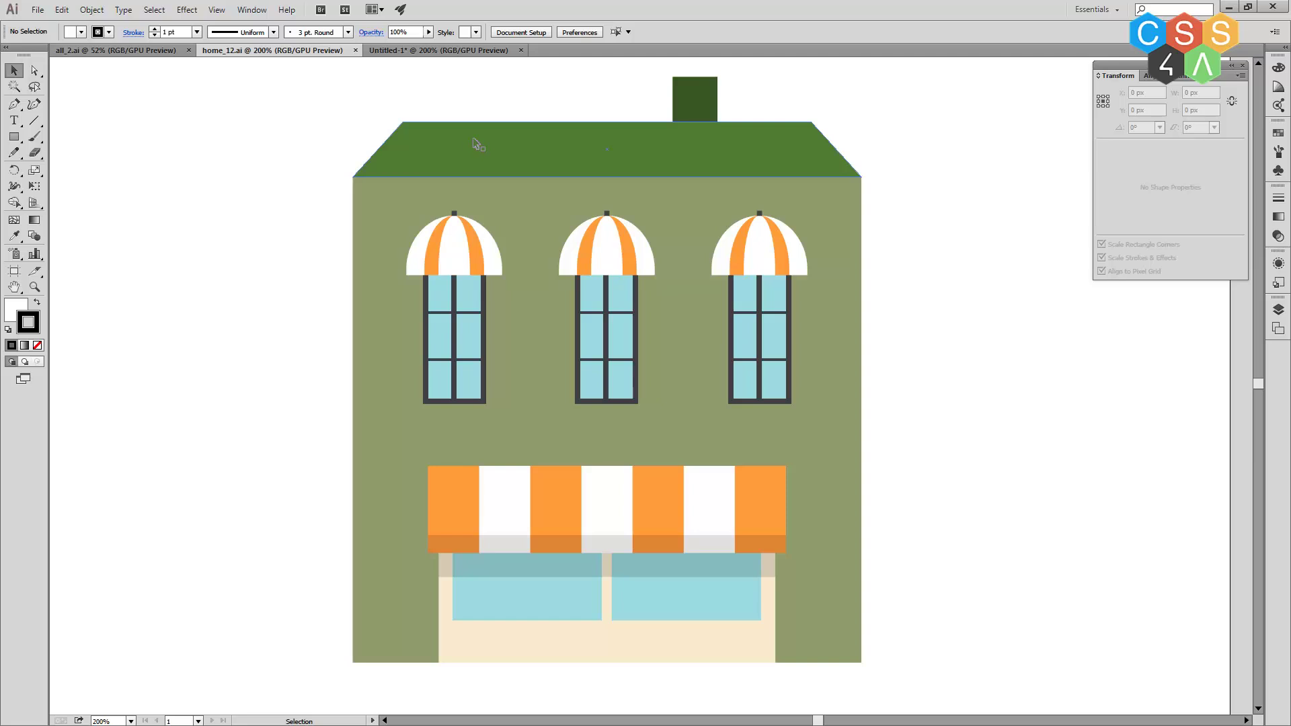
Fill the left pane orange and remove its black outline
click(398, 52)
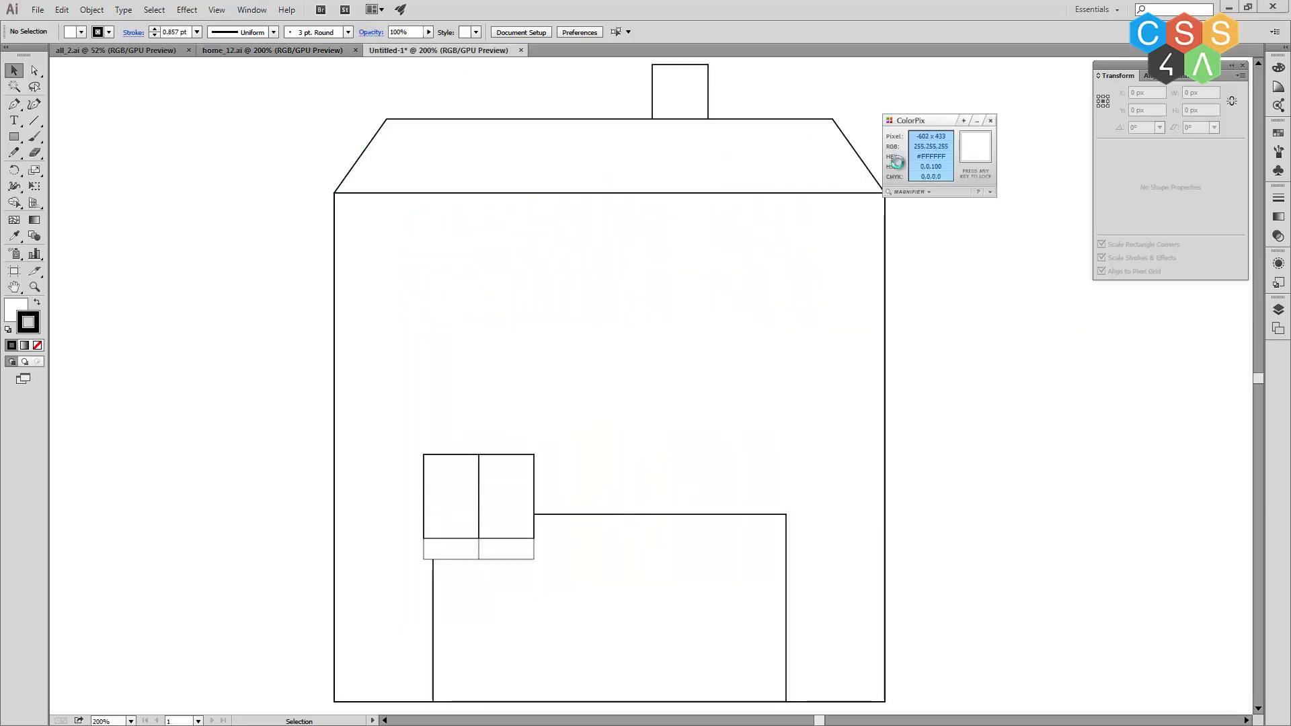
drag(939, 126, 952, 135)
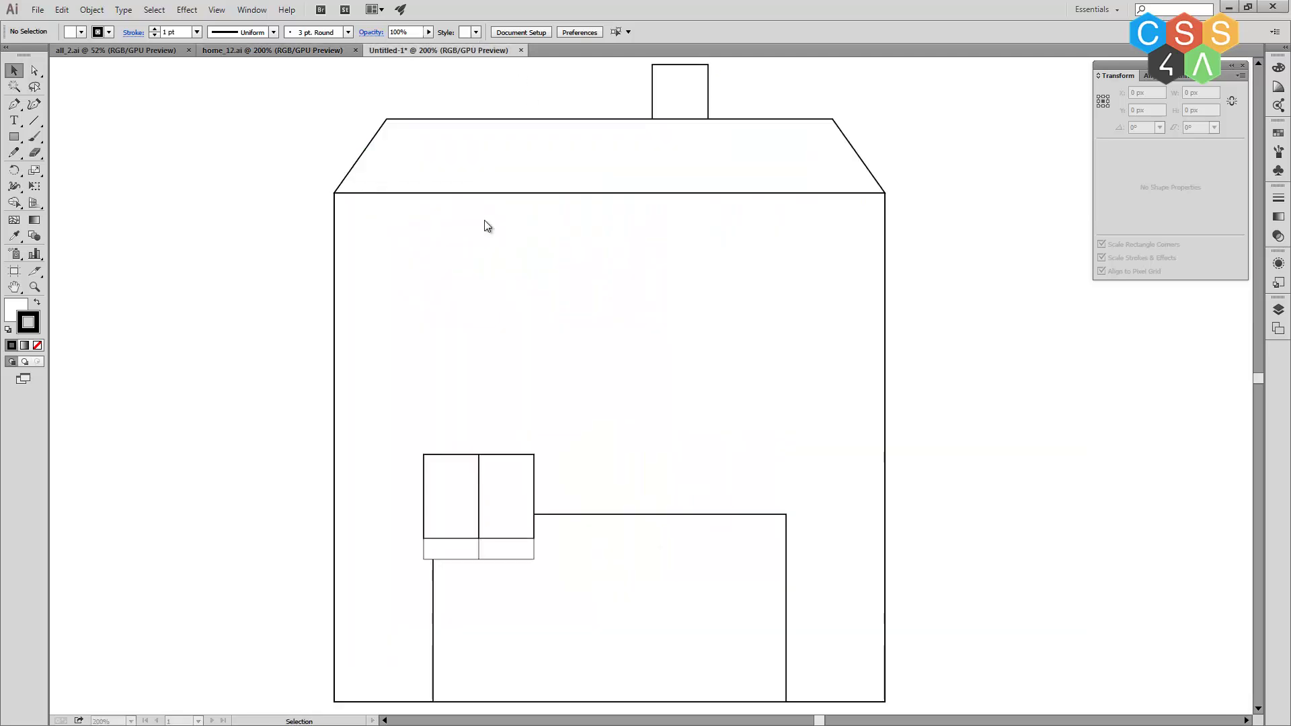
click(459, 496)
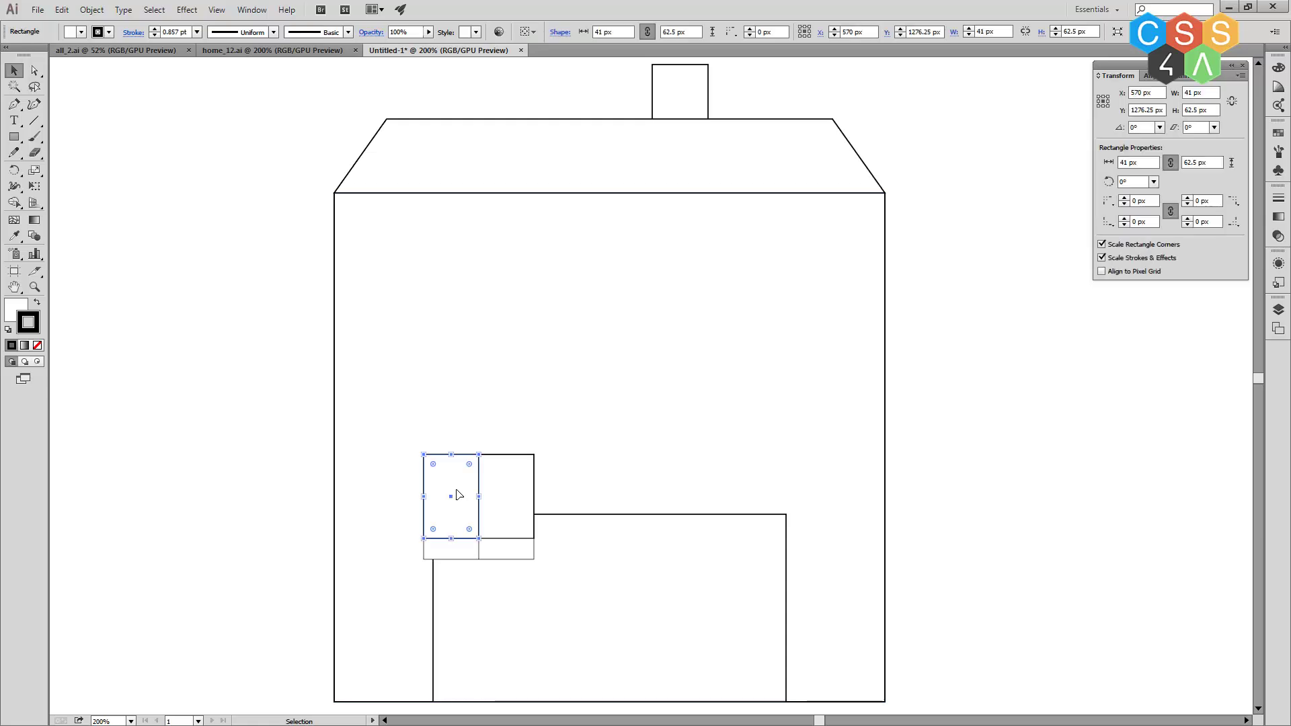
double_click(17, 310)
click(780, 289)
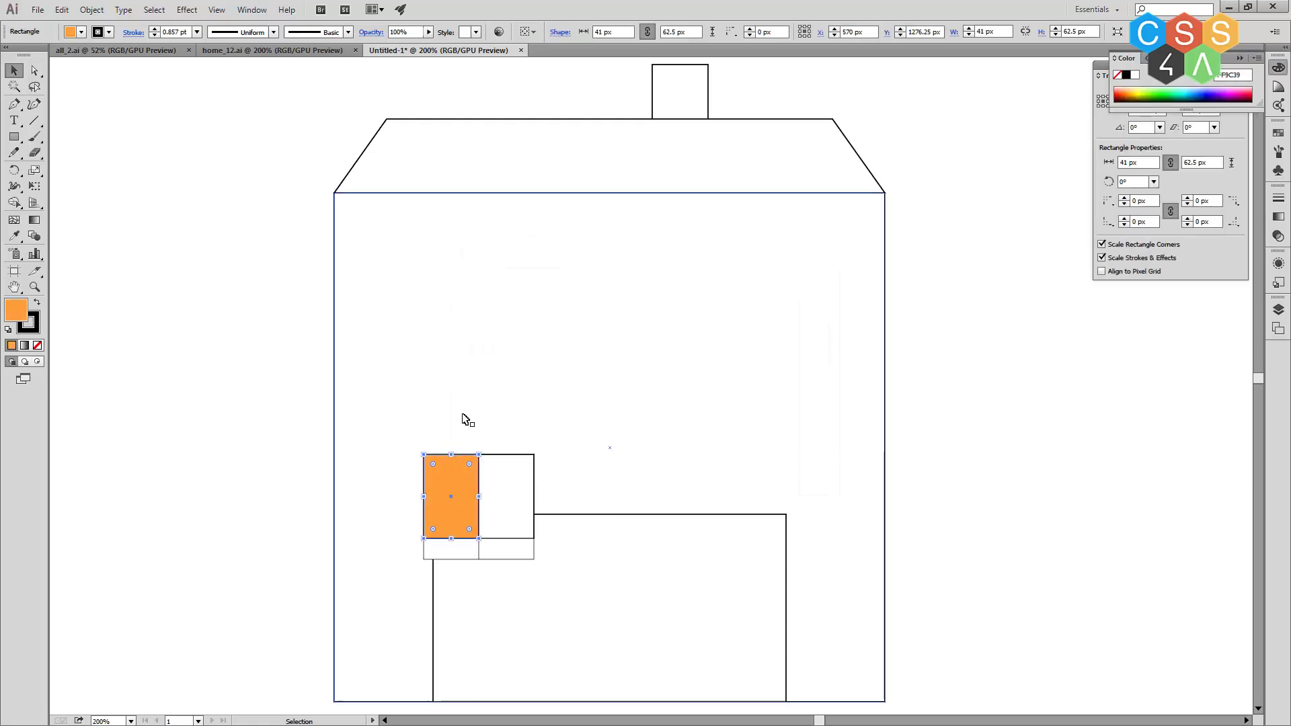
click(34, 329)
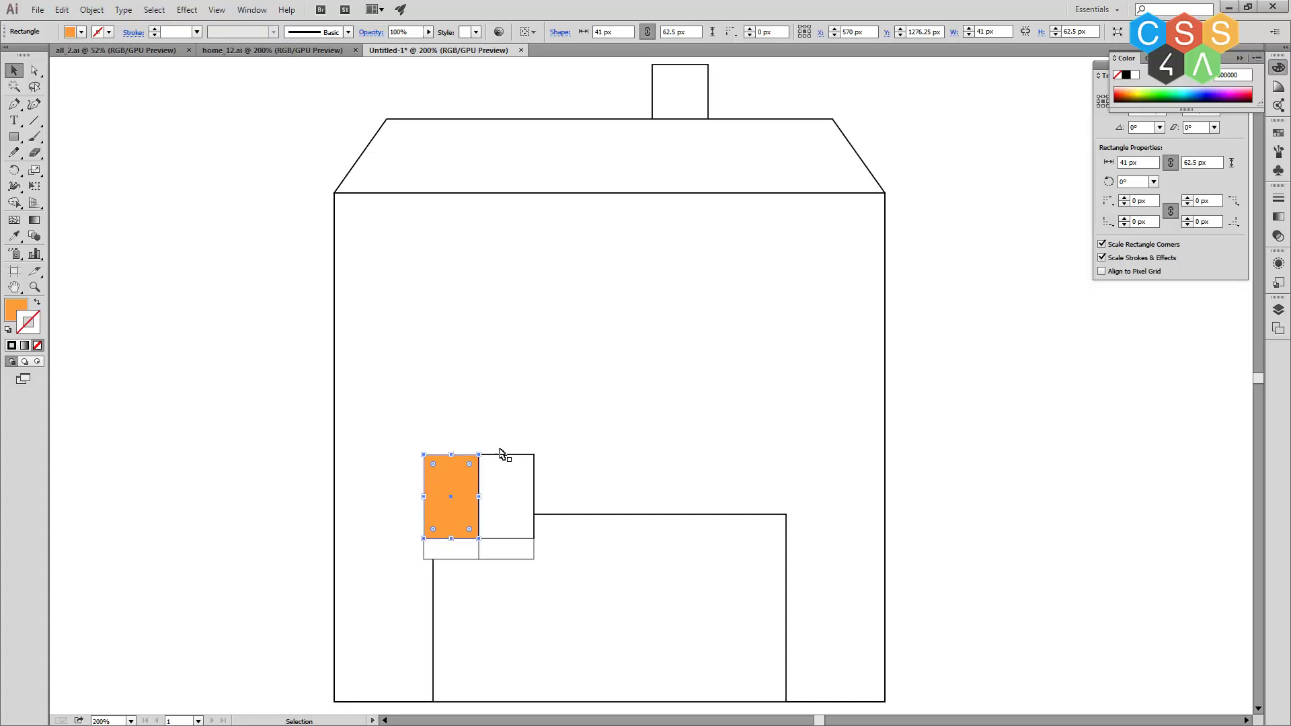
Fill the strip under the orange pane with darker orange #E08634, with no outline
click(290, 50)
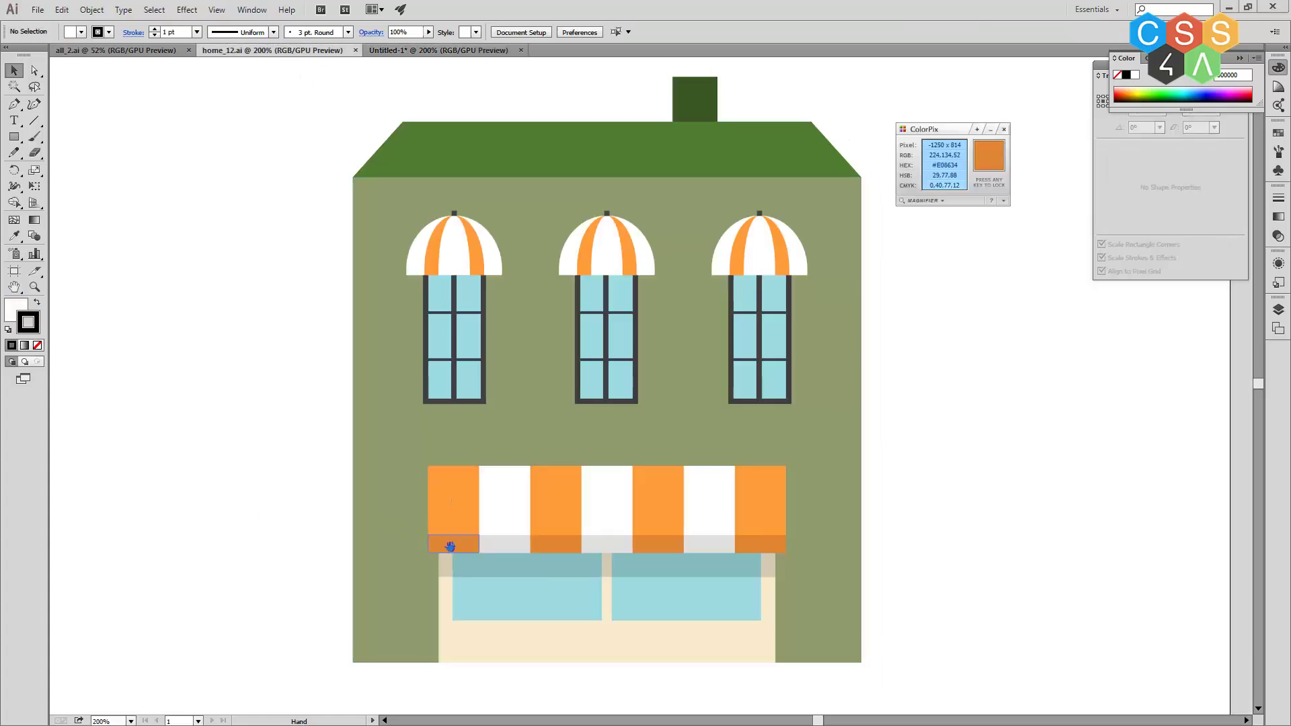
click(429, 48)
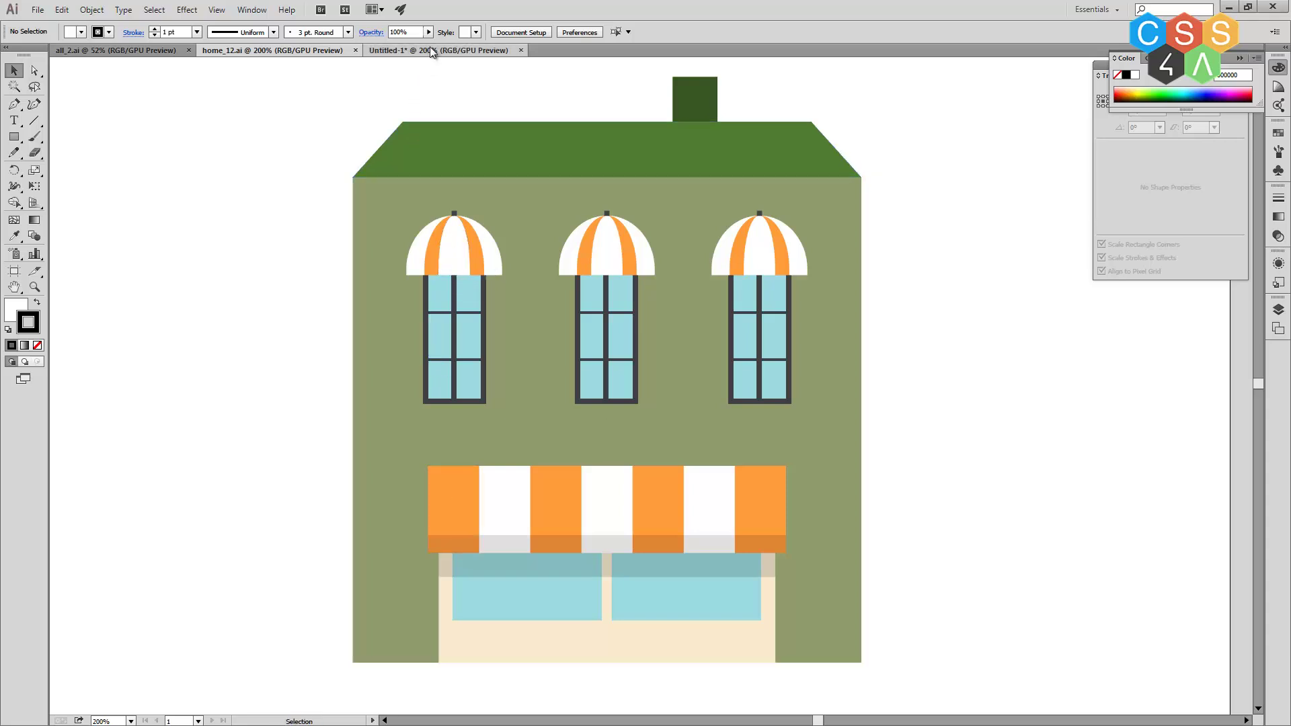
click(441, 555)
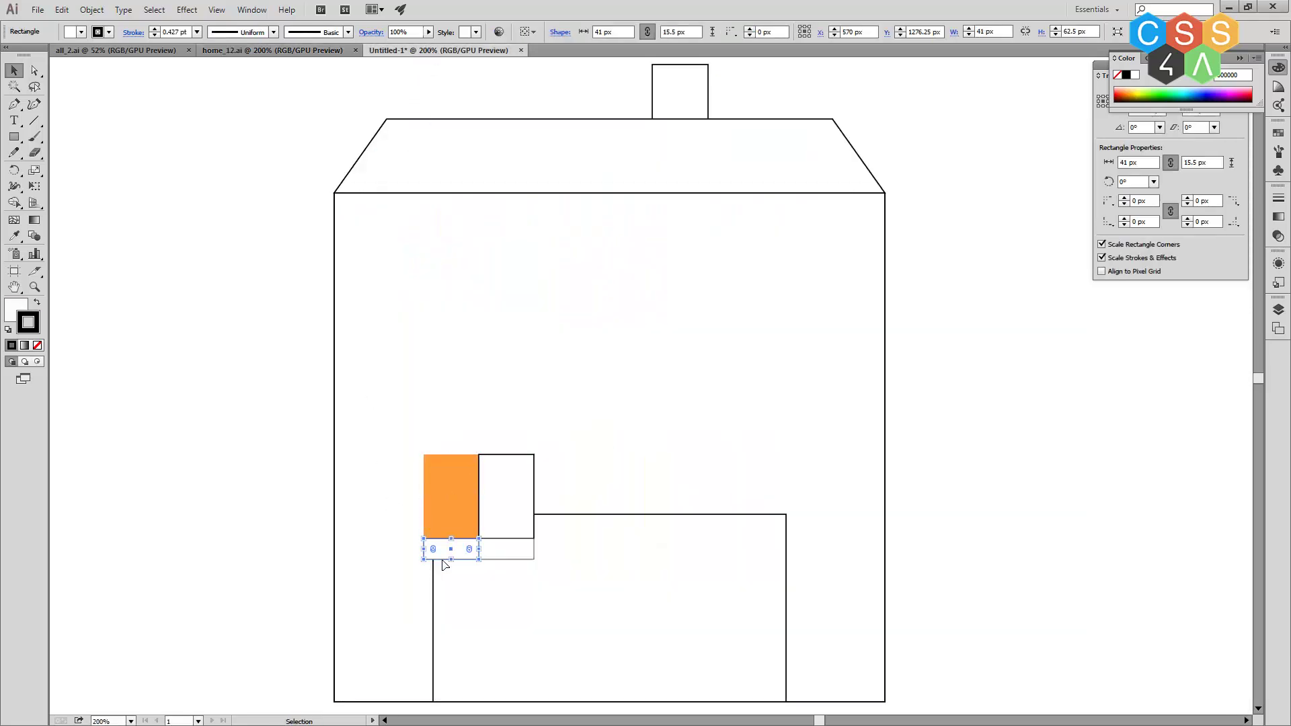
double_click(16, 310)
text(E08634)
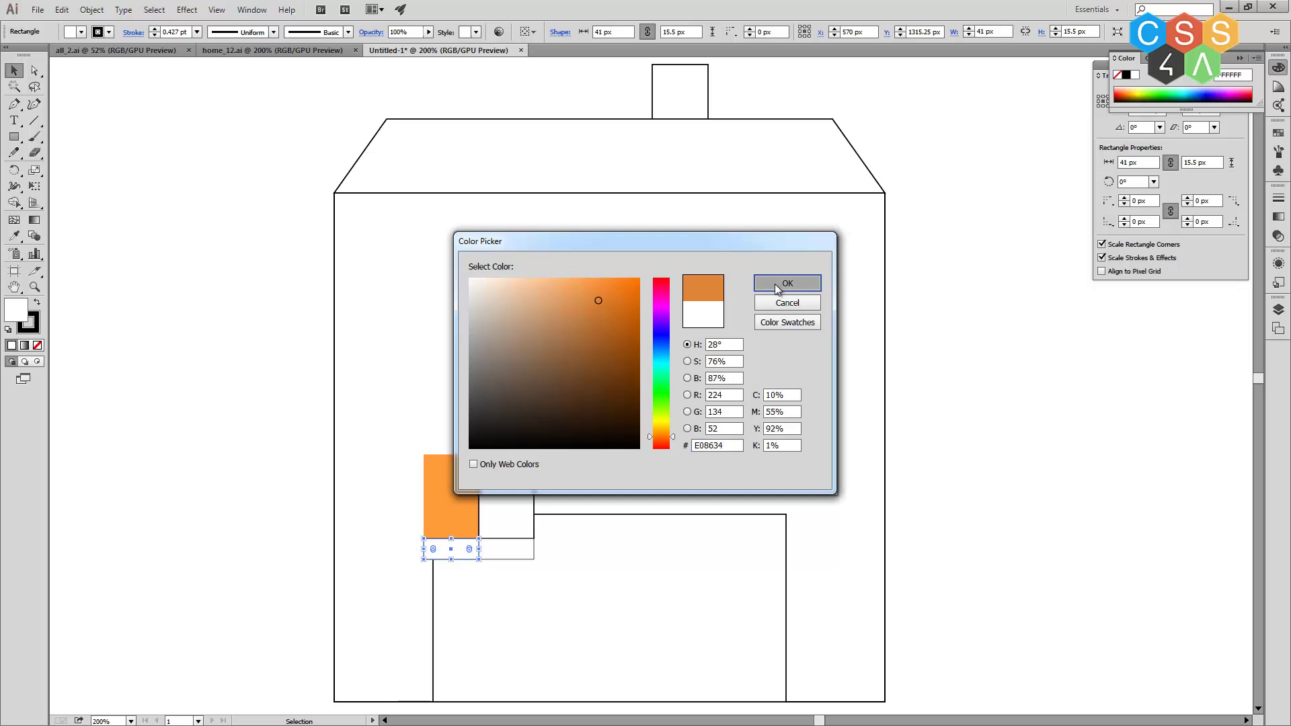
click(777, 283)
click(39, 346)
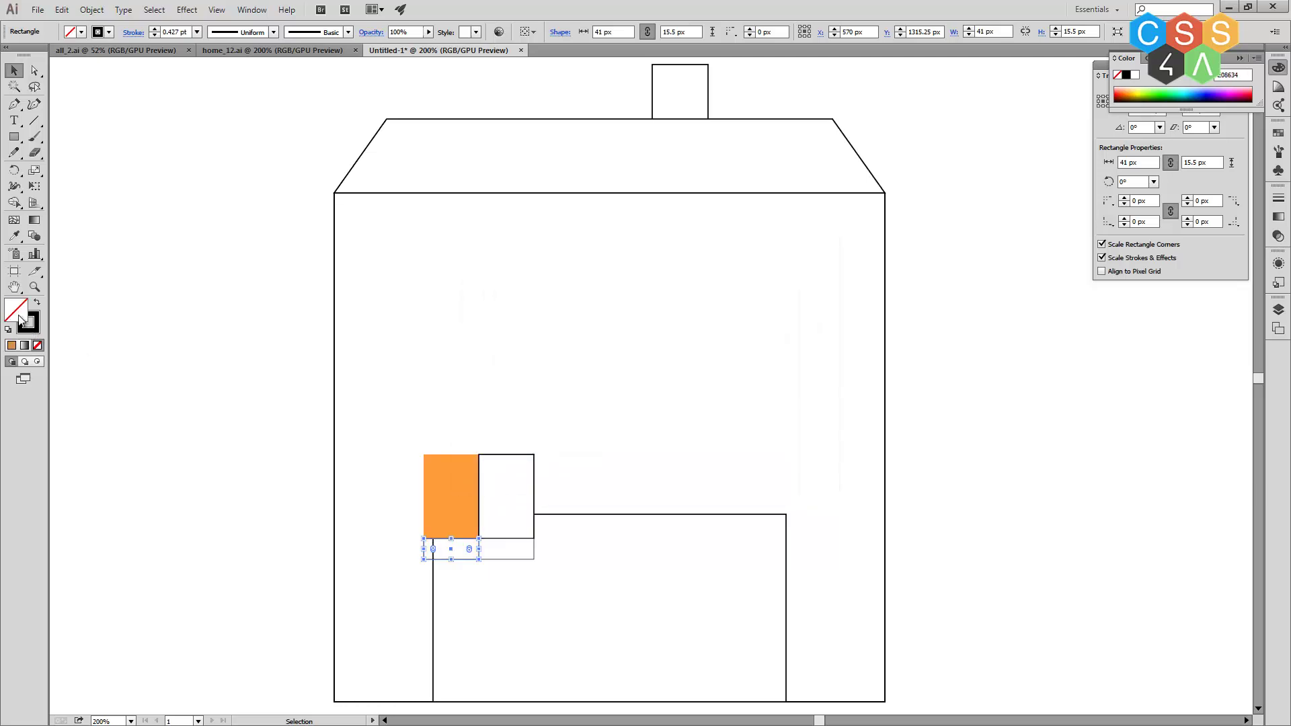
double_click(21, 321)
text(E08634)
click(775, 281)
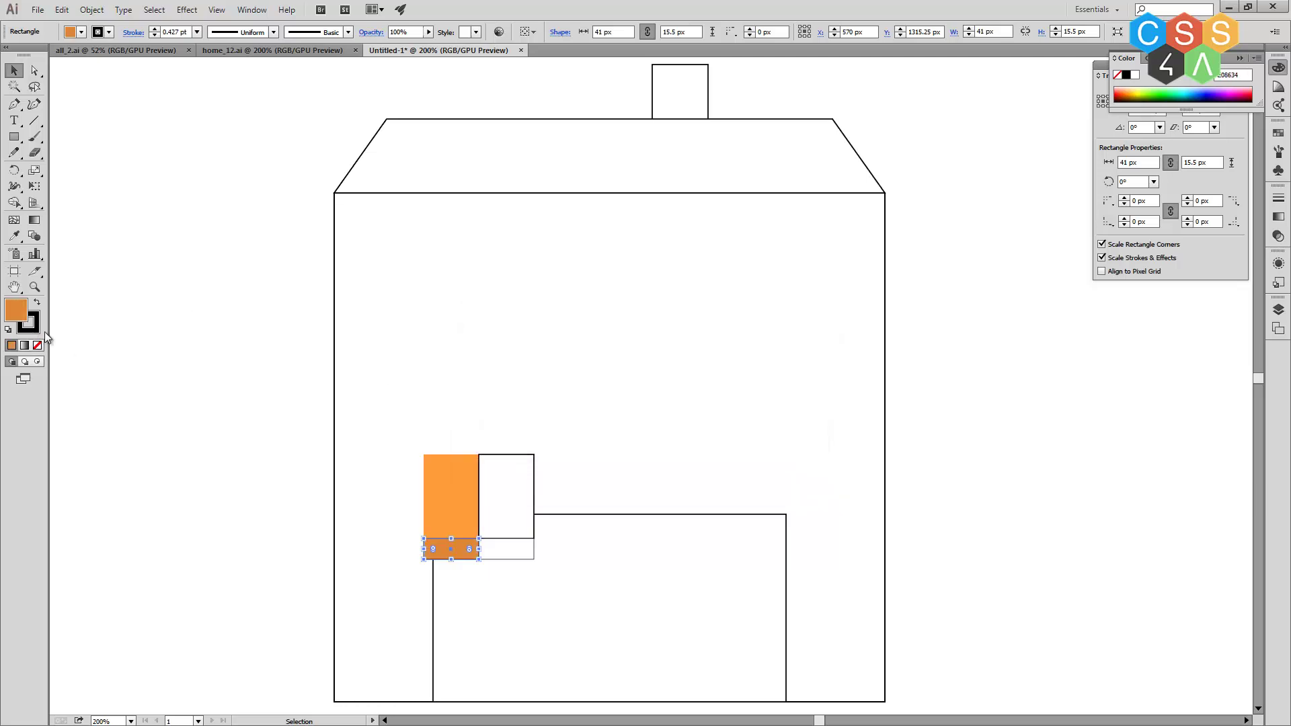
click(31, 330)
click(37, 345)
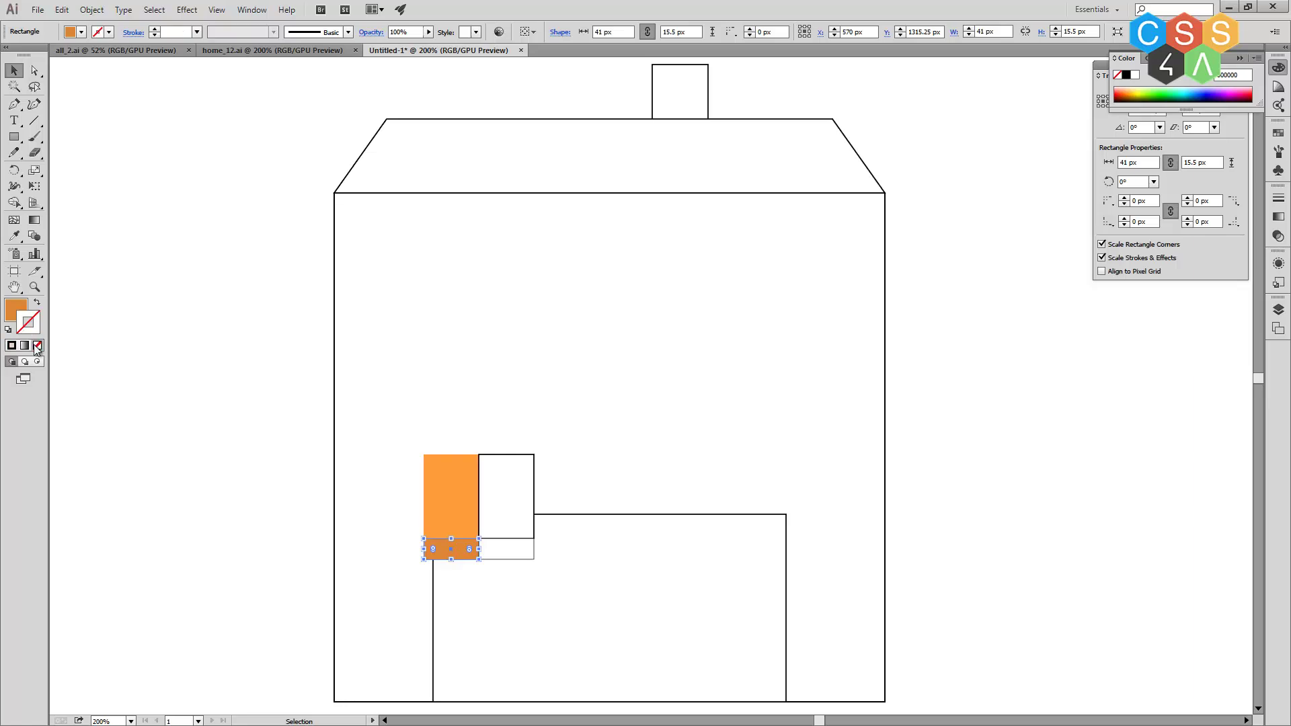
click(610, 450)
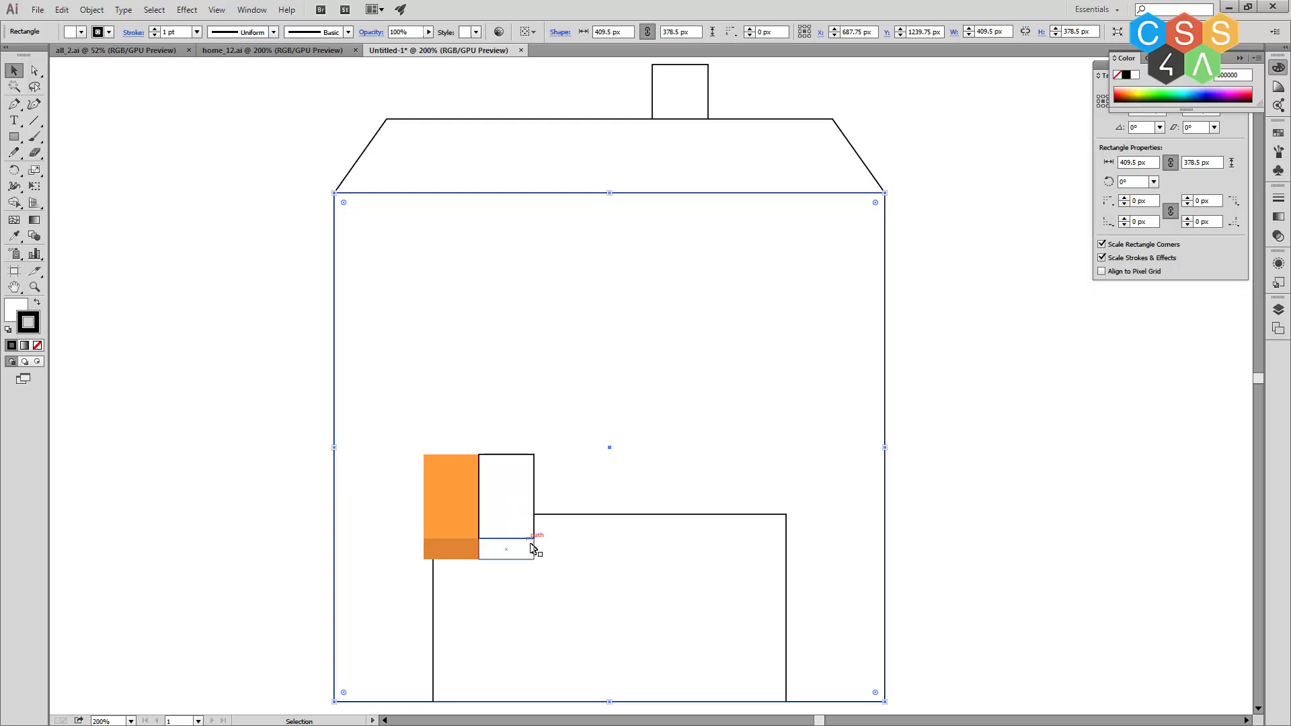
Fill the strip under the right pane light grey #E0DFDE and remove its outline
click(514, 492)
click(217, 49)
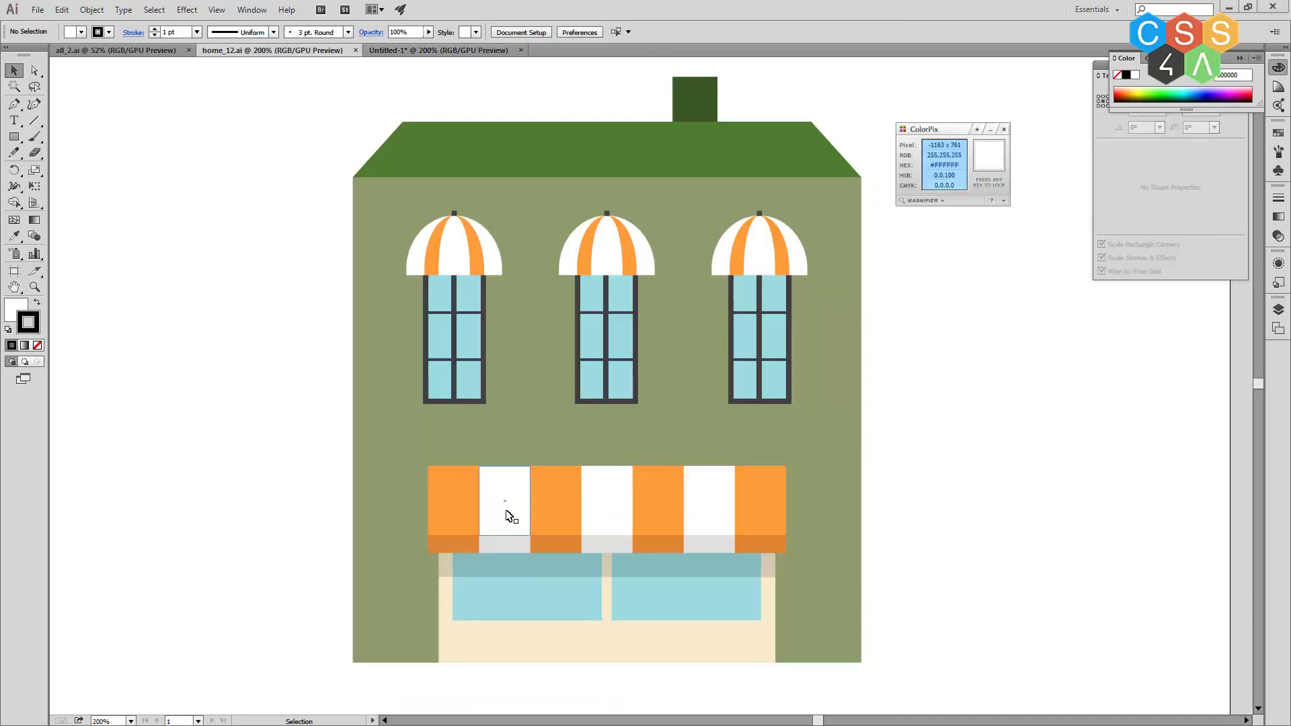
click(426, 55)
click(507, 555)
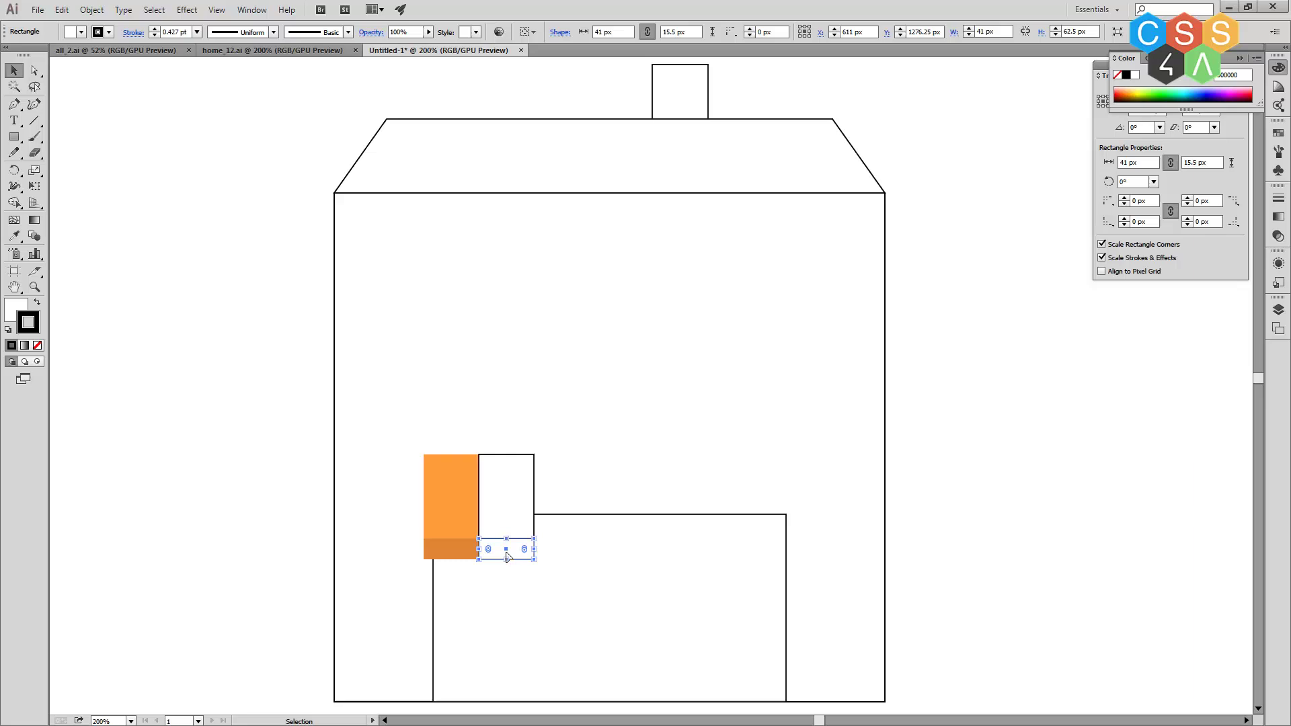
double_click(9, 307)
text(E0DFDE)
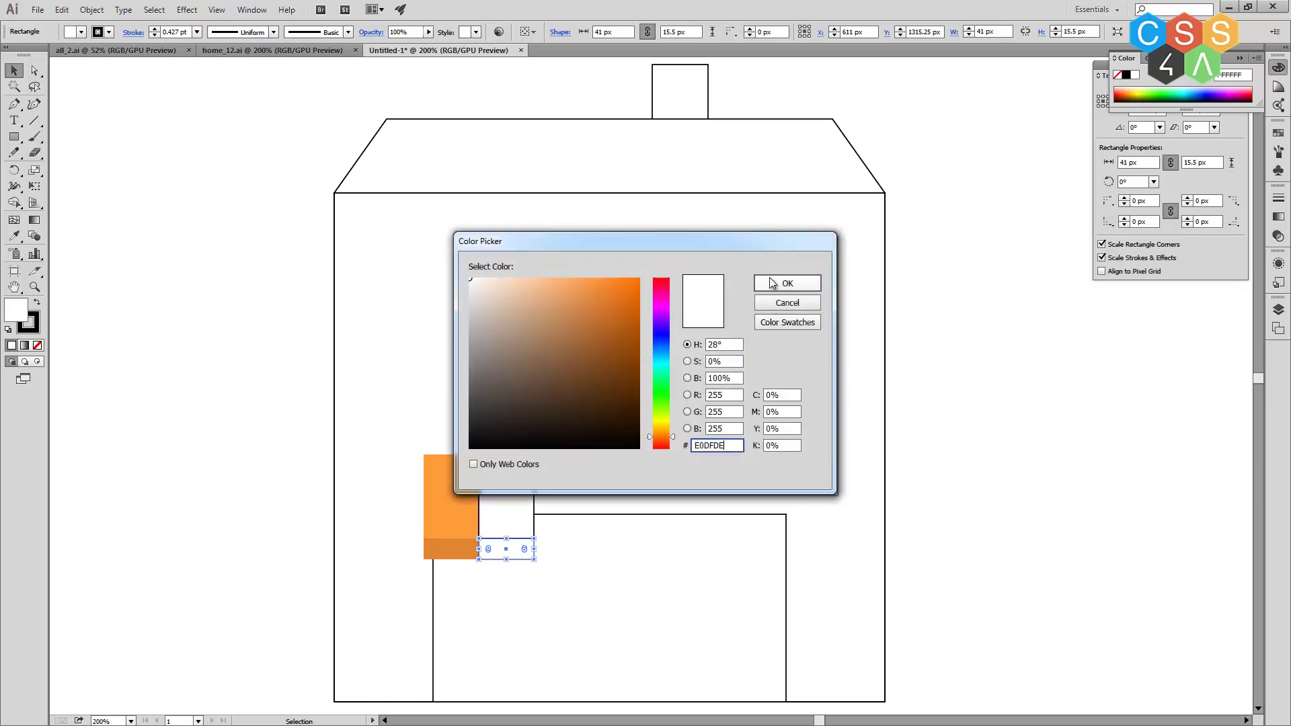
click(782, 288)
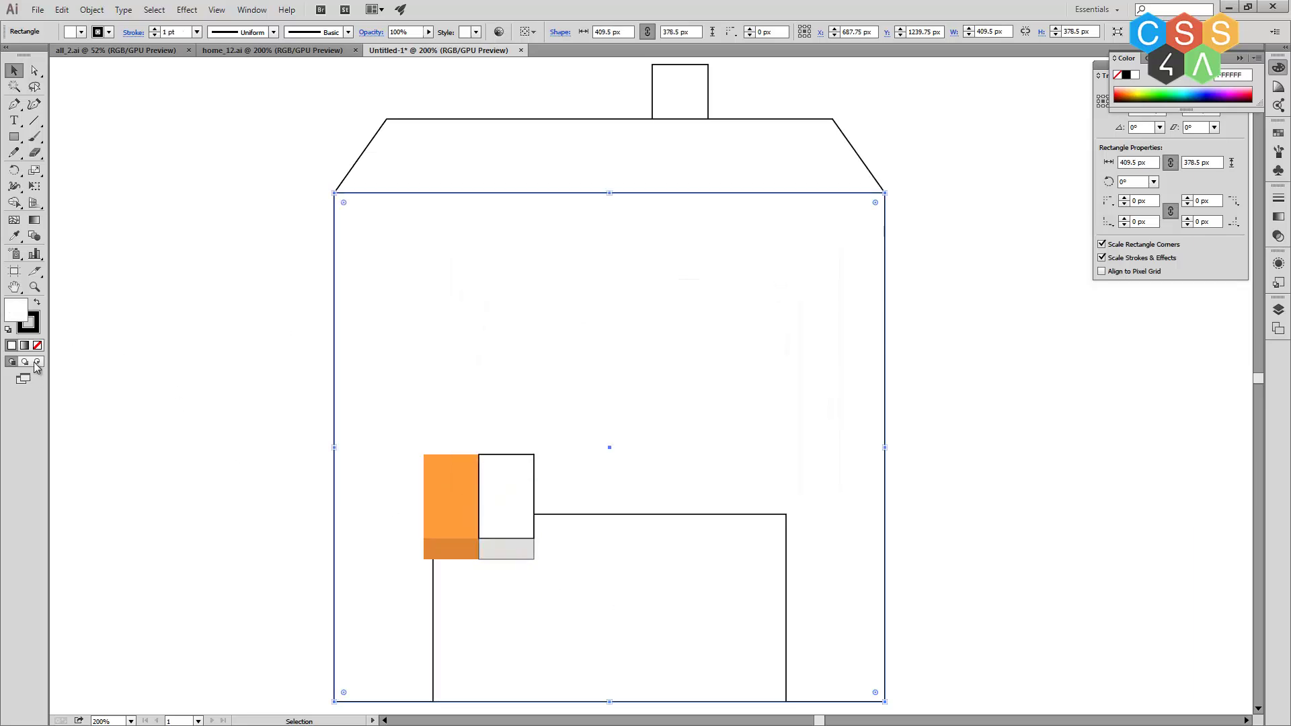
click(509, 549)
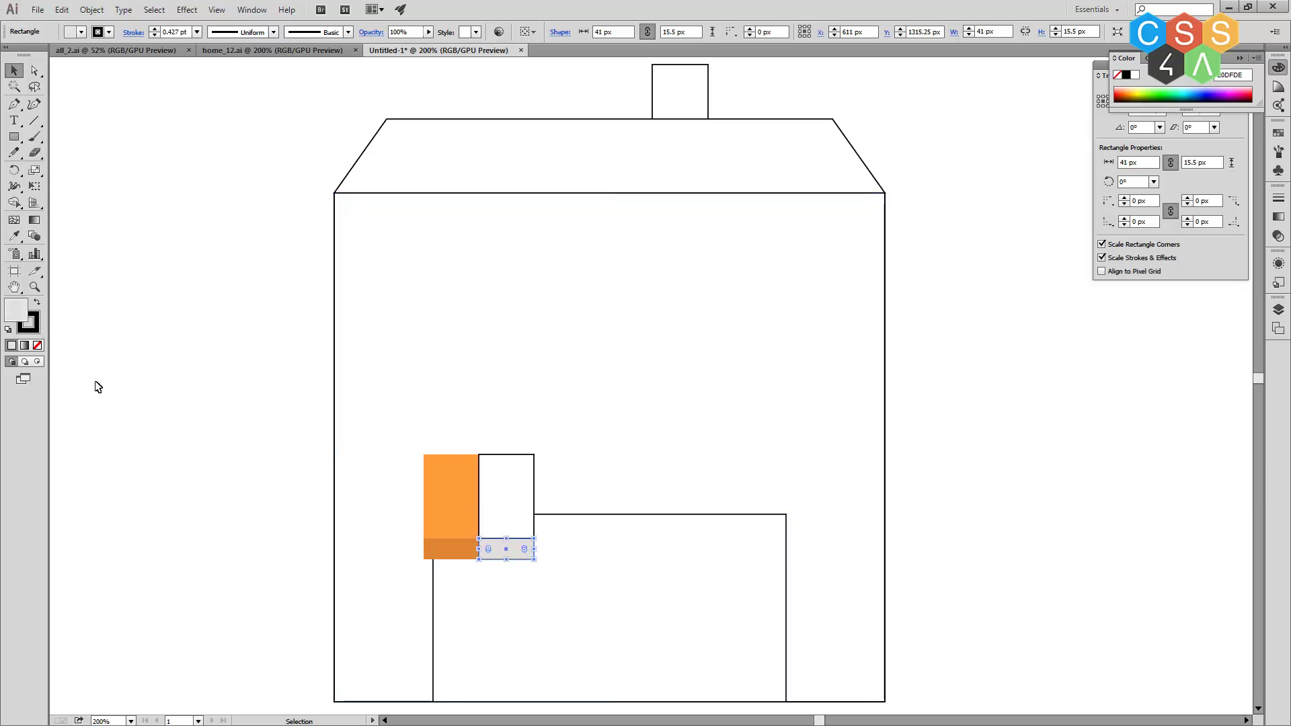
click(38, 328)
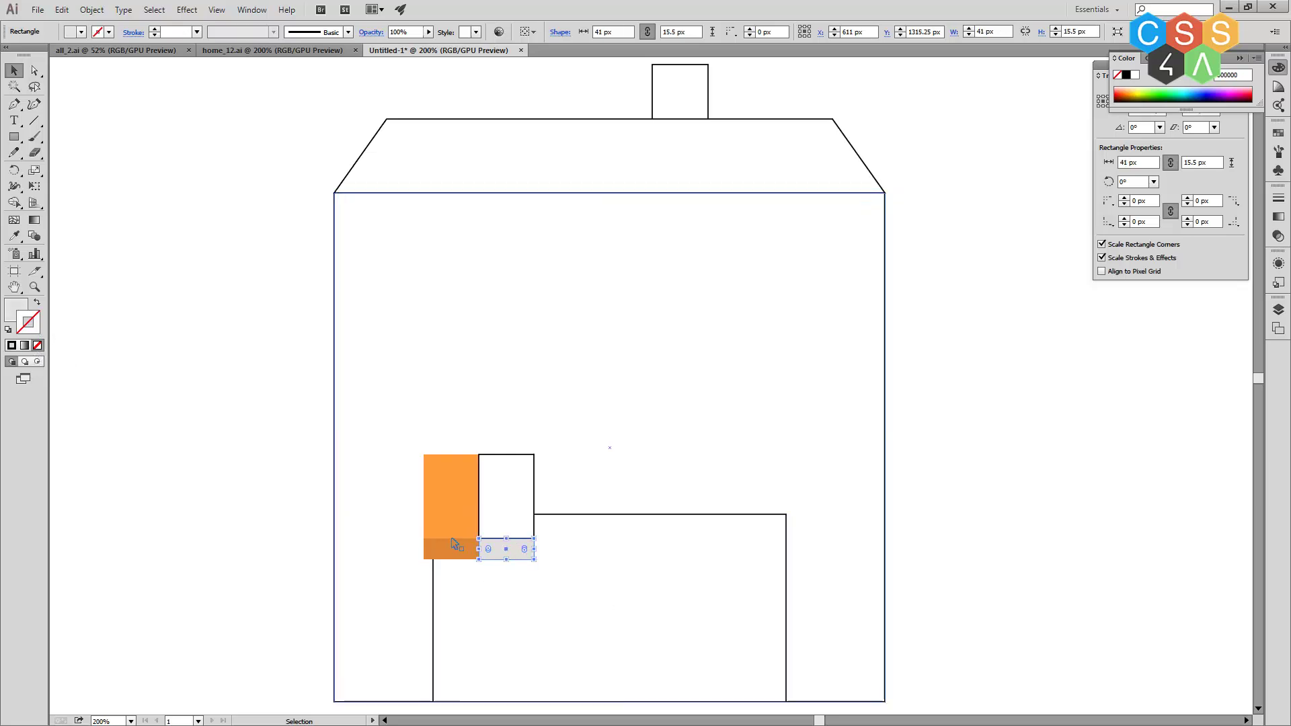
Remove the white right pane's outline and select both panes together
click(505, 501)
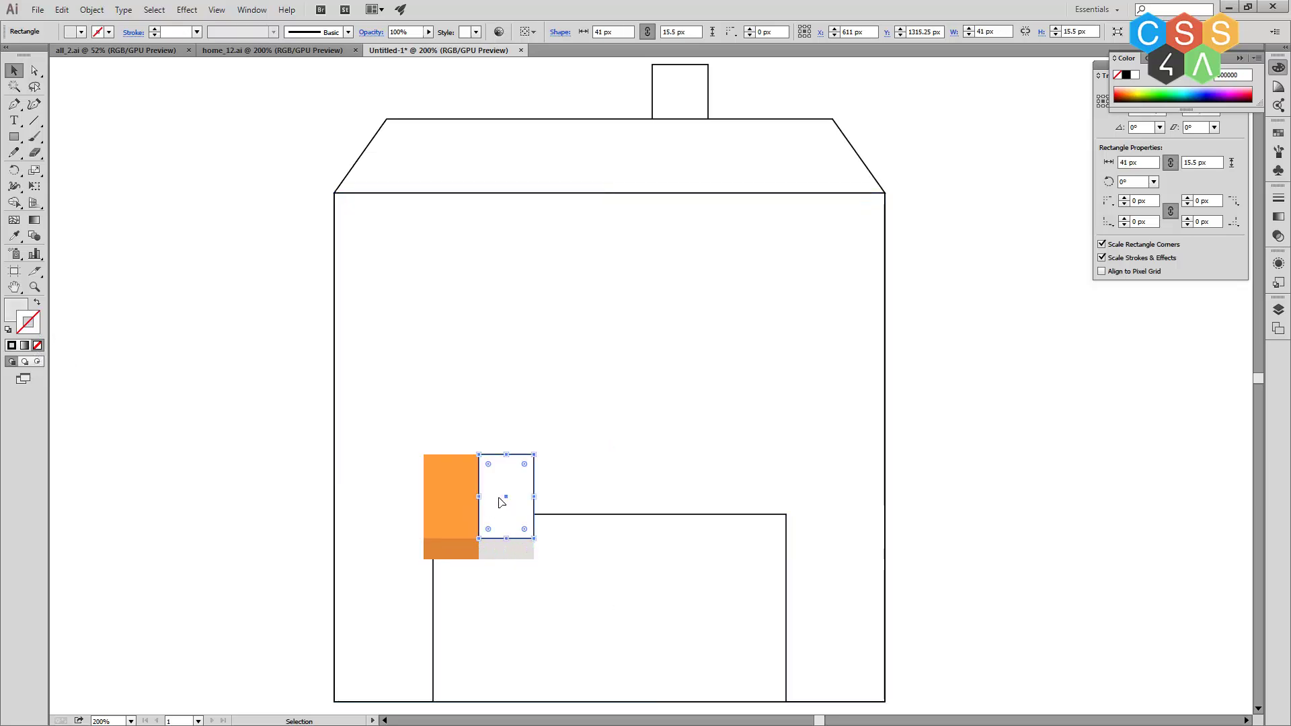
click(37, 345)
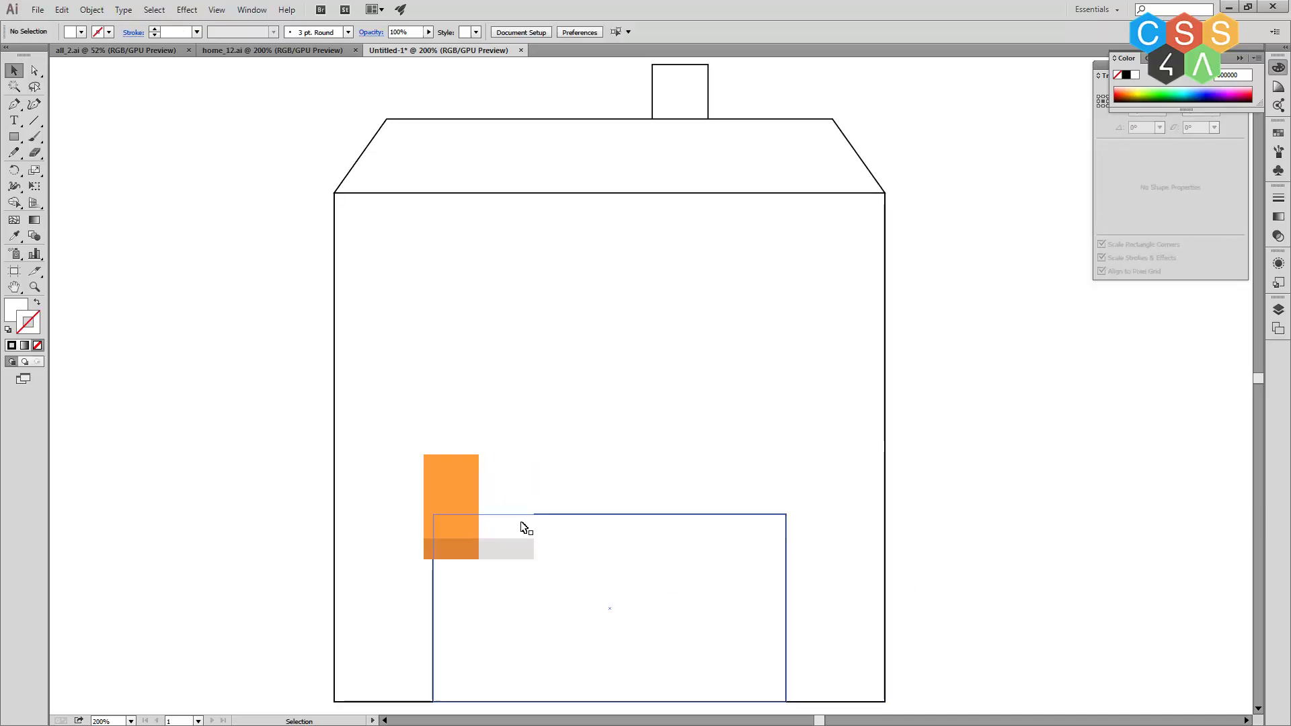
click(442, 508)
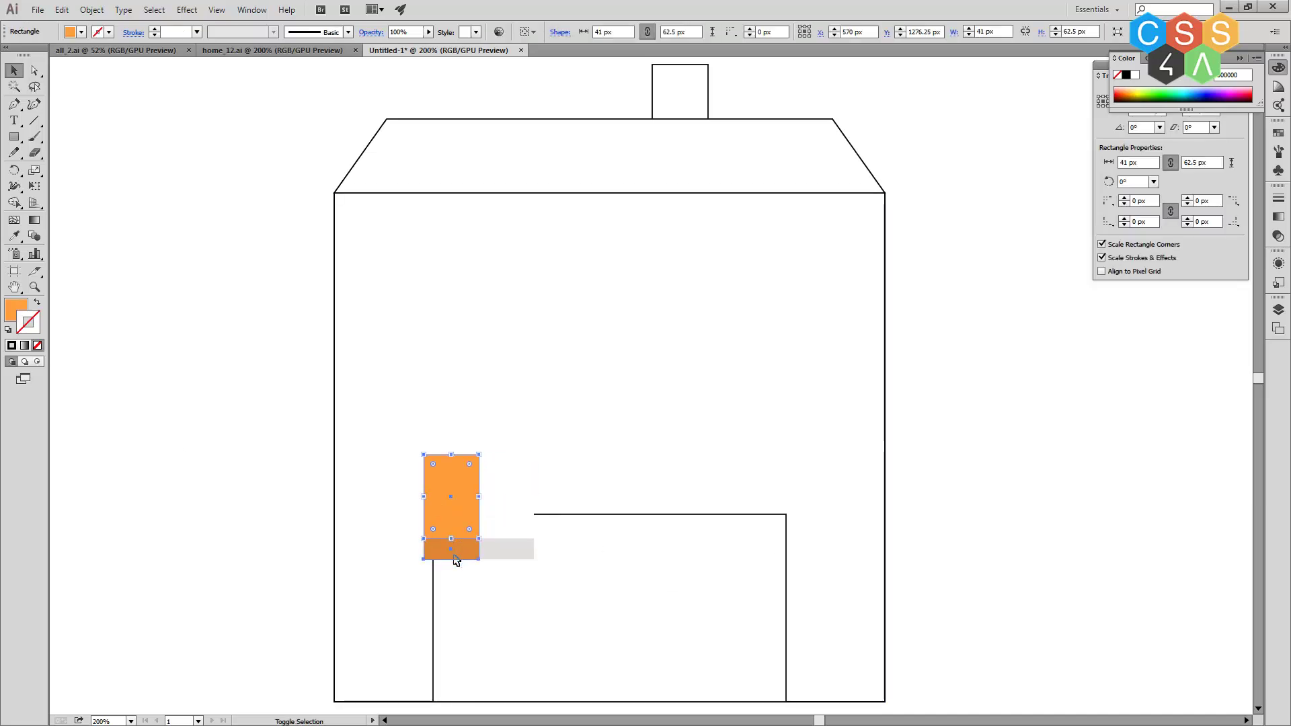
shift+click(505, 518)
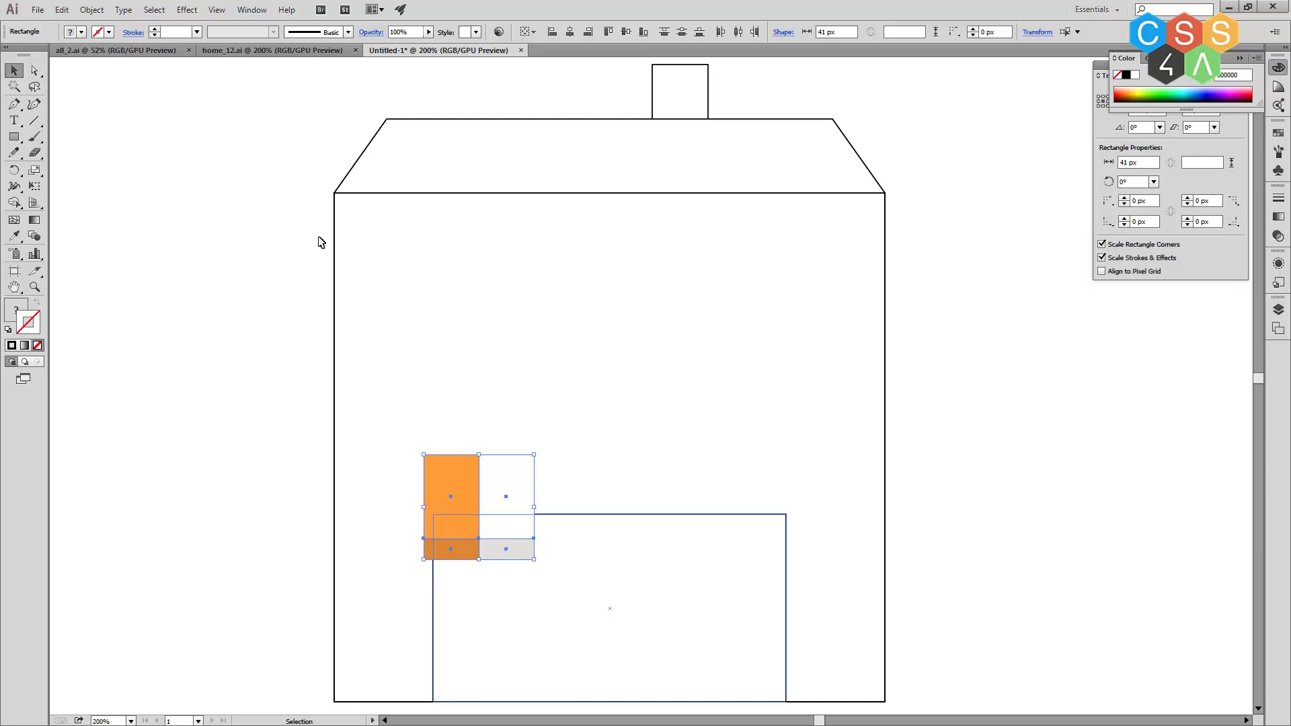
Copy the pane pair 82 px right with Transform > Move, repeating with Ctrl+D
click(1239, 58)
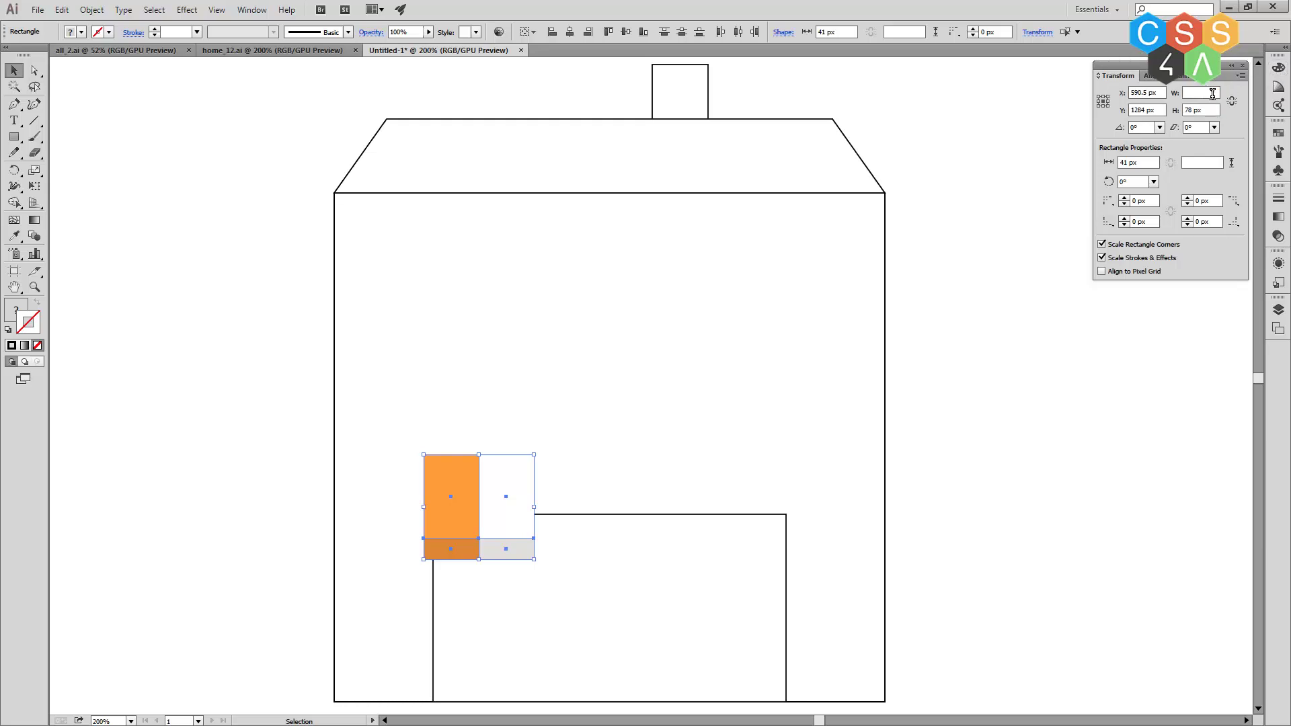
click(1212, 94)
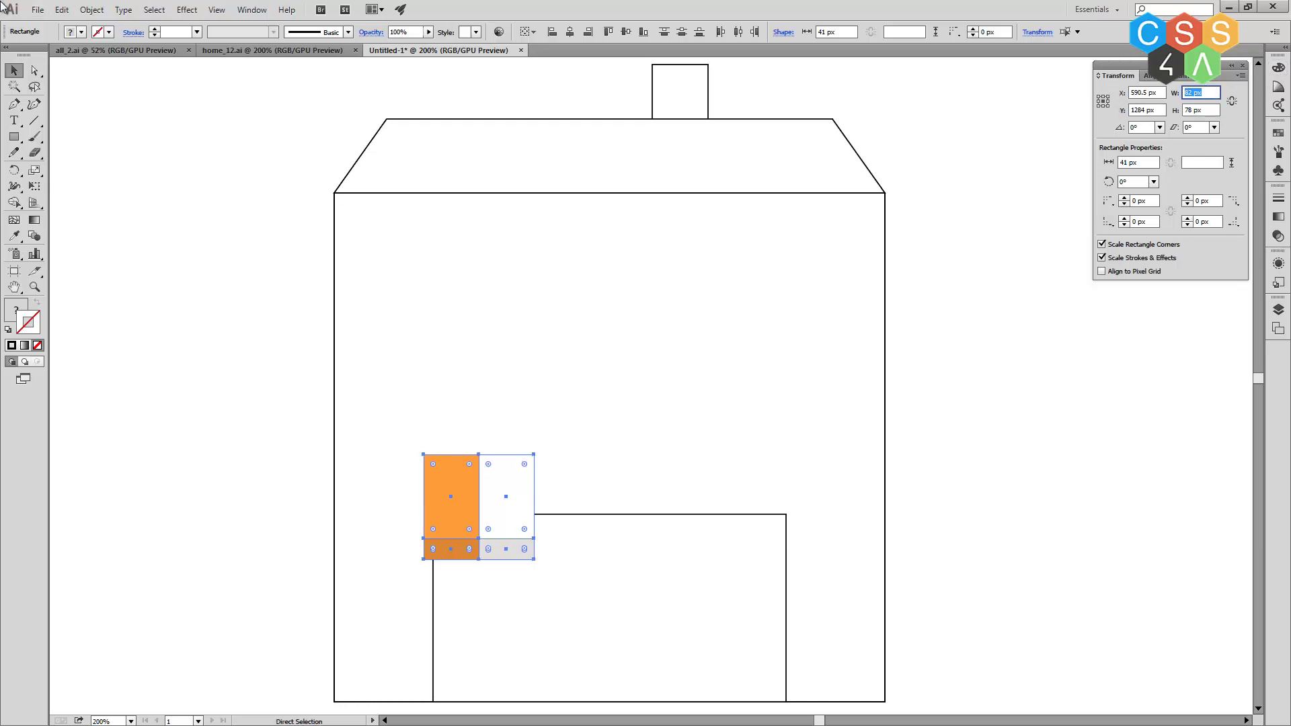
click(91, 9)
mouse_move(117, 25)
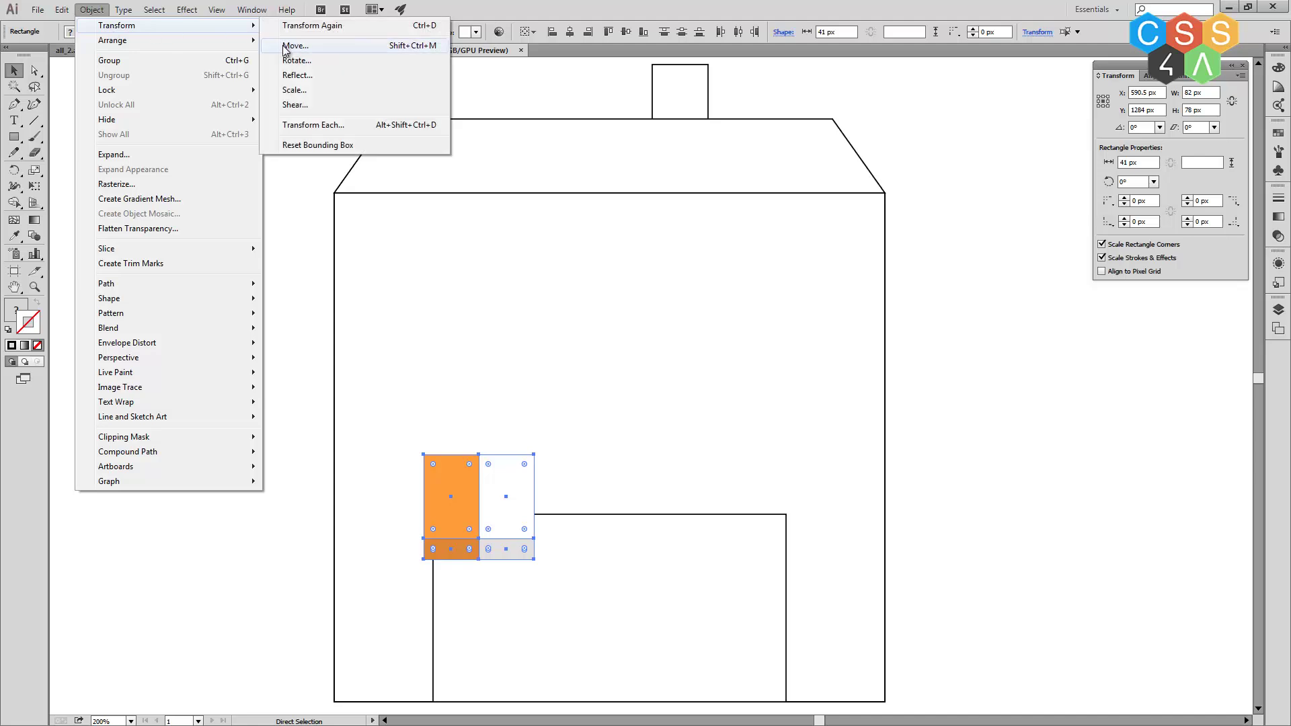
click(301, 47)
text(82)
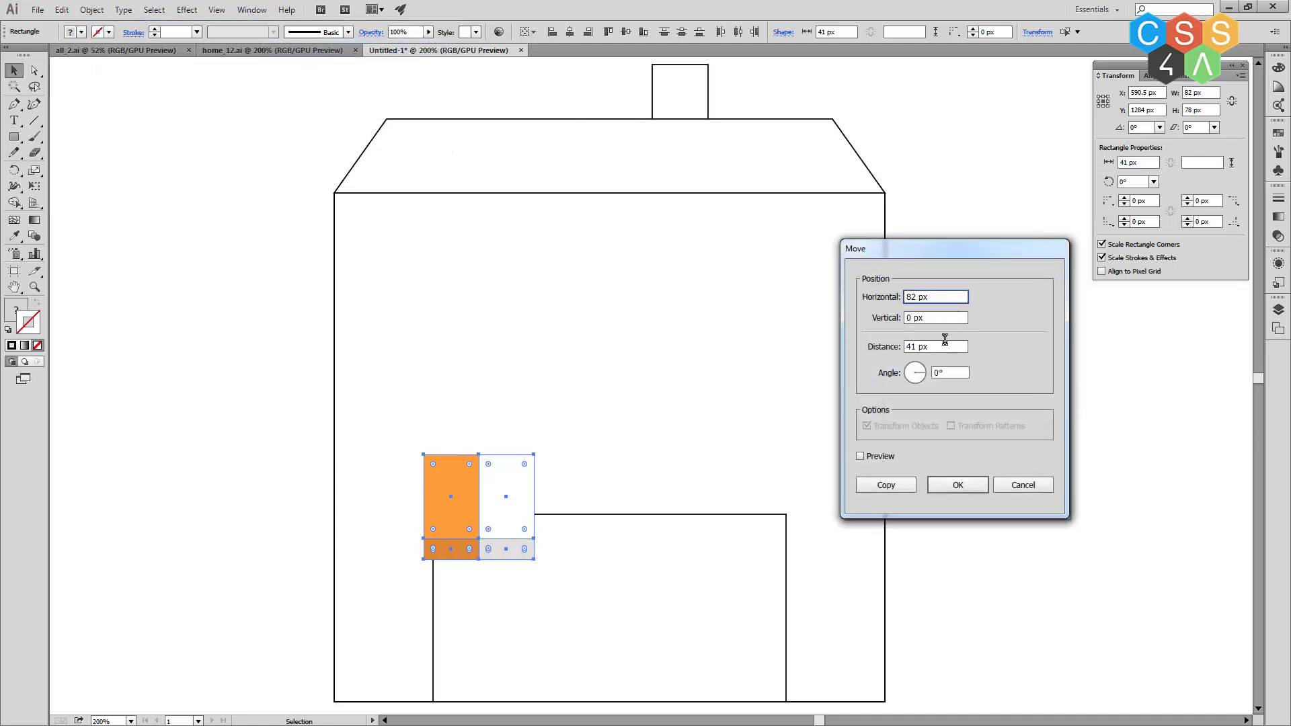
click(860, 456)
click(883, 485)
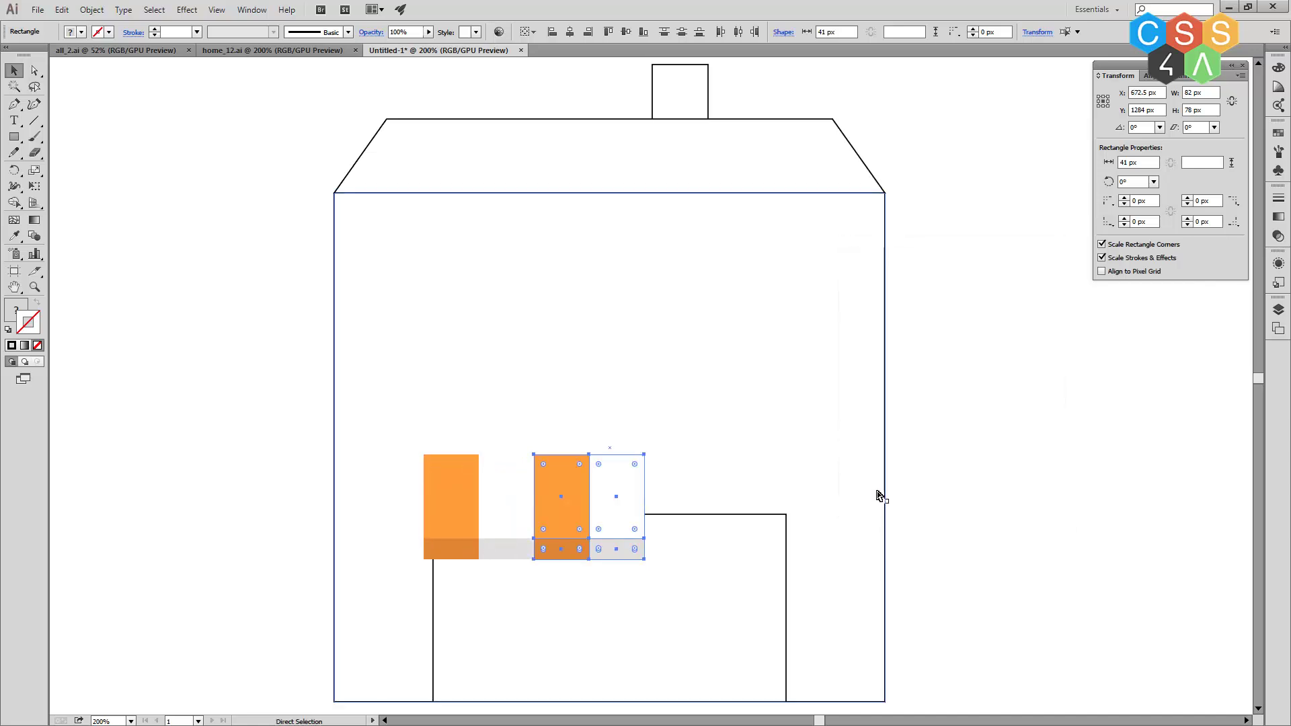
key(ctrl+d)
key(ctrl+d)
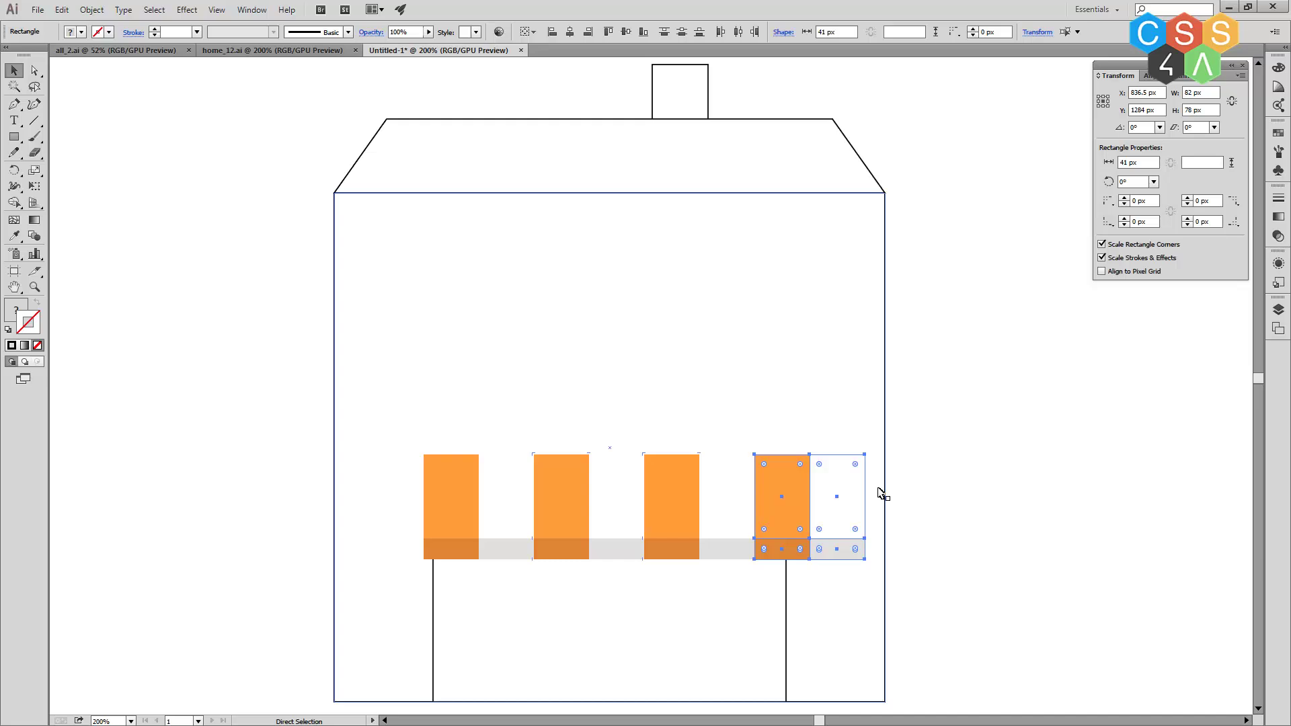
Delete the extra white stripe and grey segment, then select all awning stripes
click(944, 524)
click(830, 534)
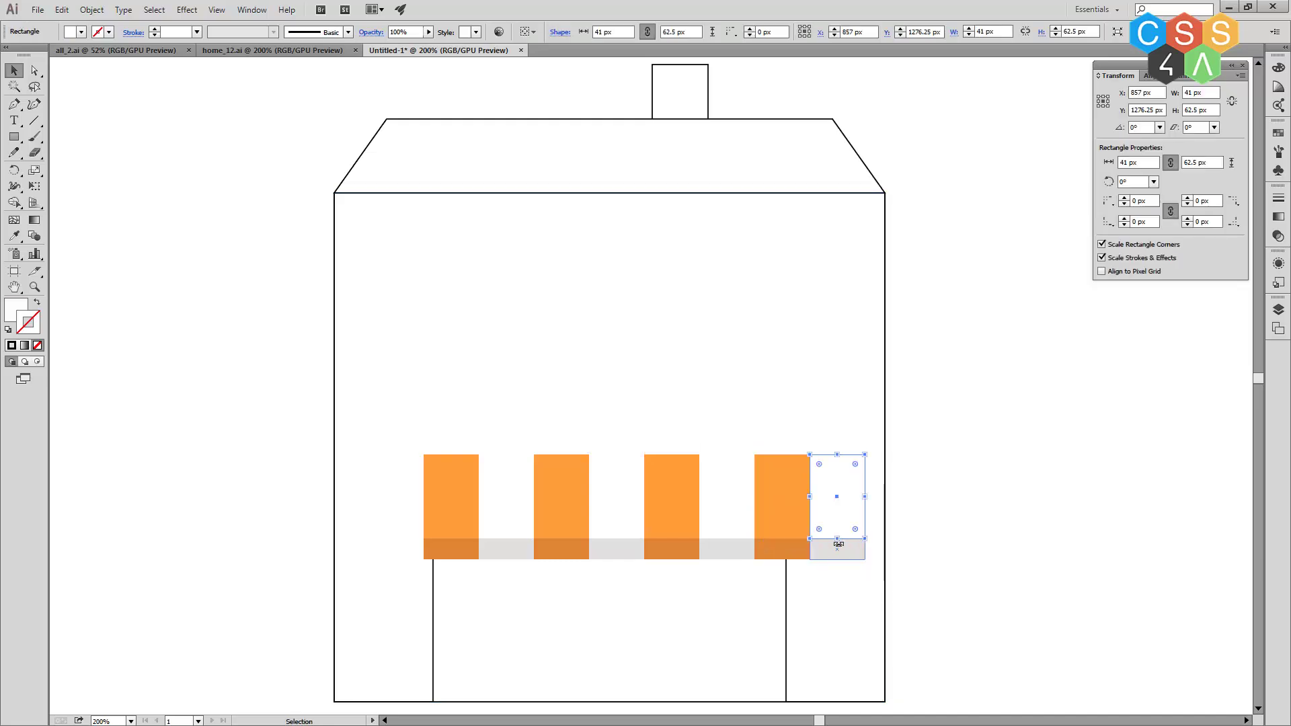
key(Delete)
click(839, 548)
key(Delete)
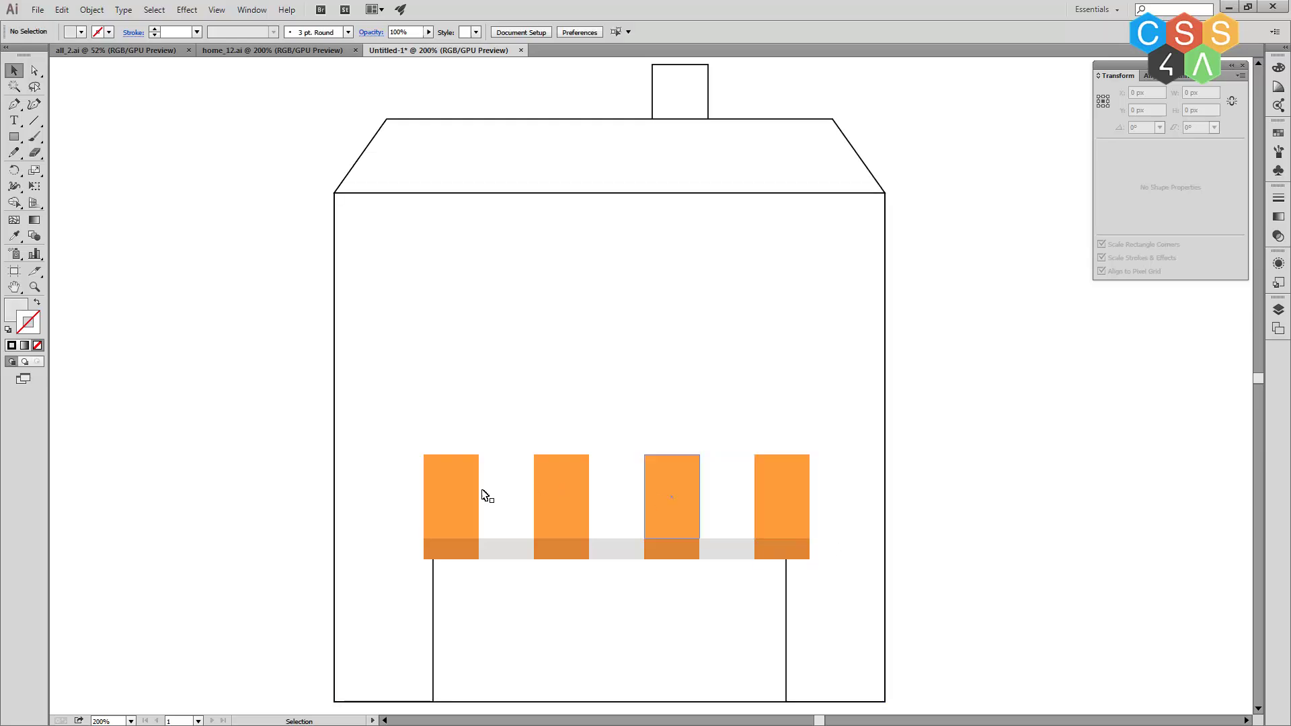
click(452, 496)
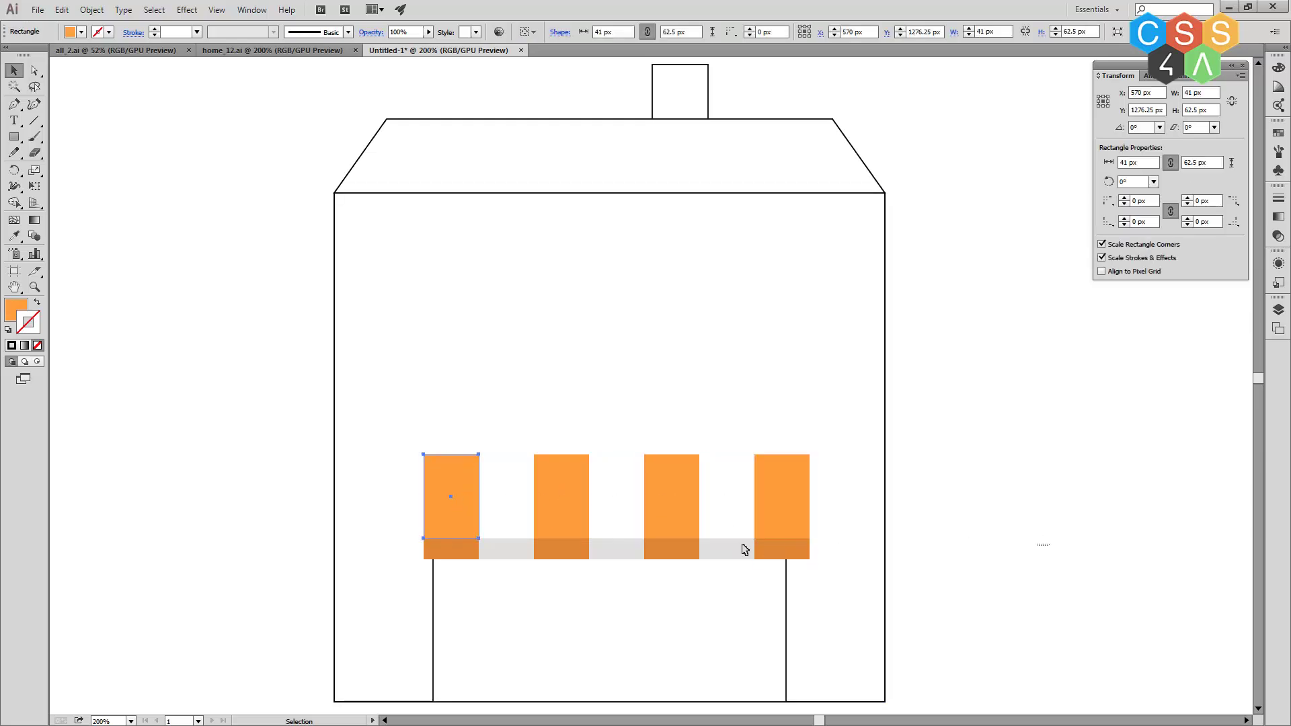
drag(744, 549, 408, 482)
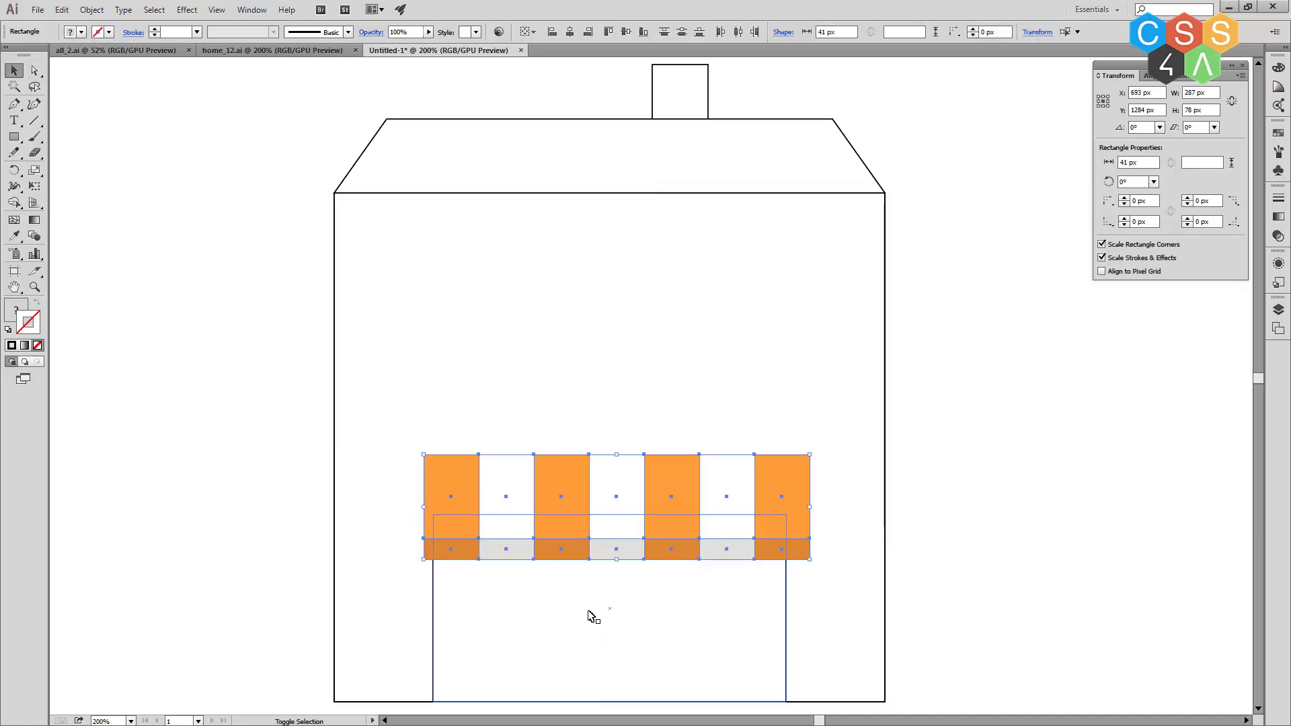
Group the awning stripes, leaving the house and door outlines out of the group
shift+click(333, 432)
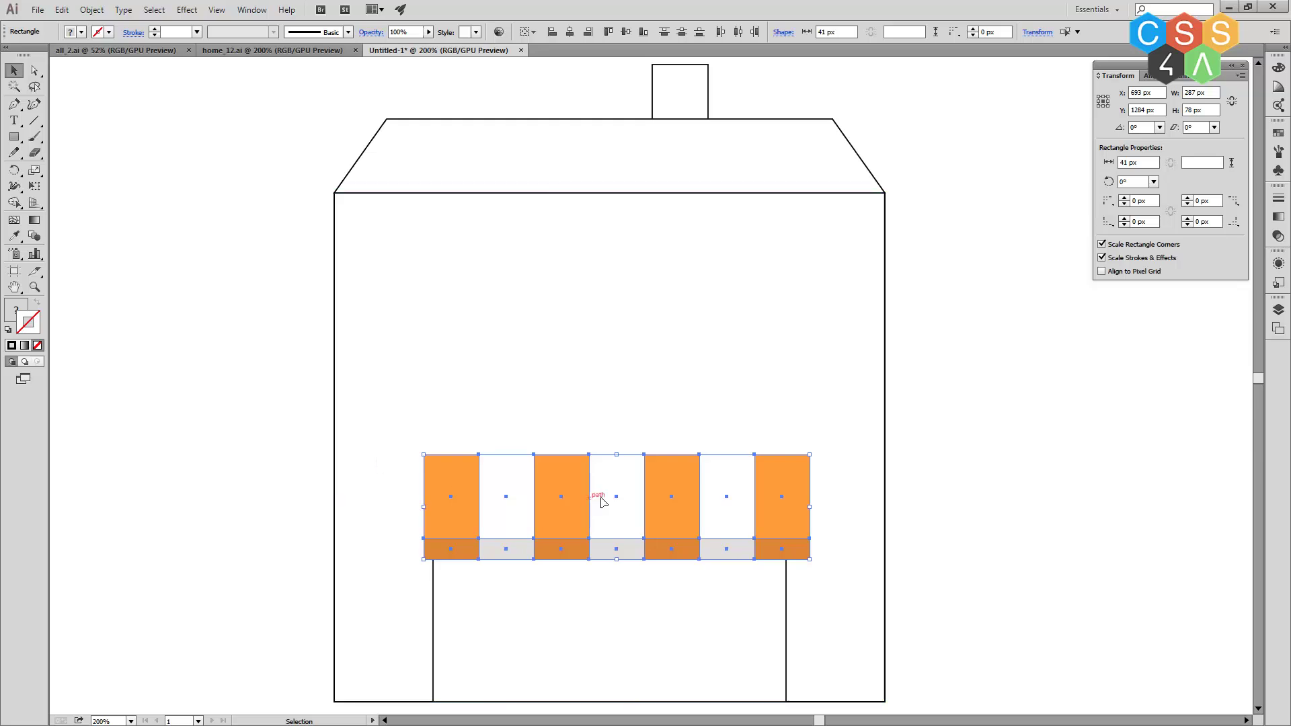
click(92, 10)
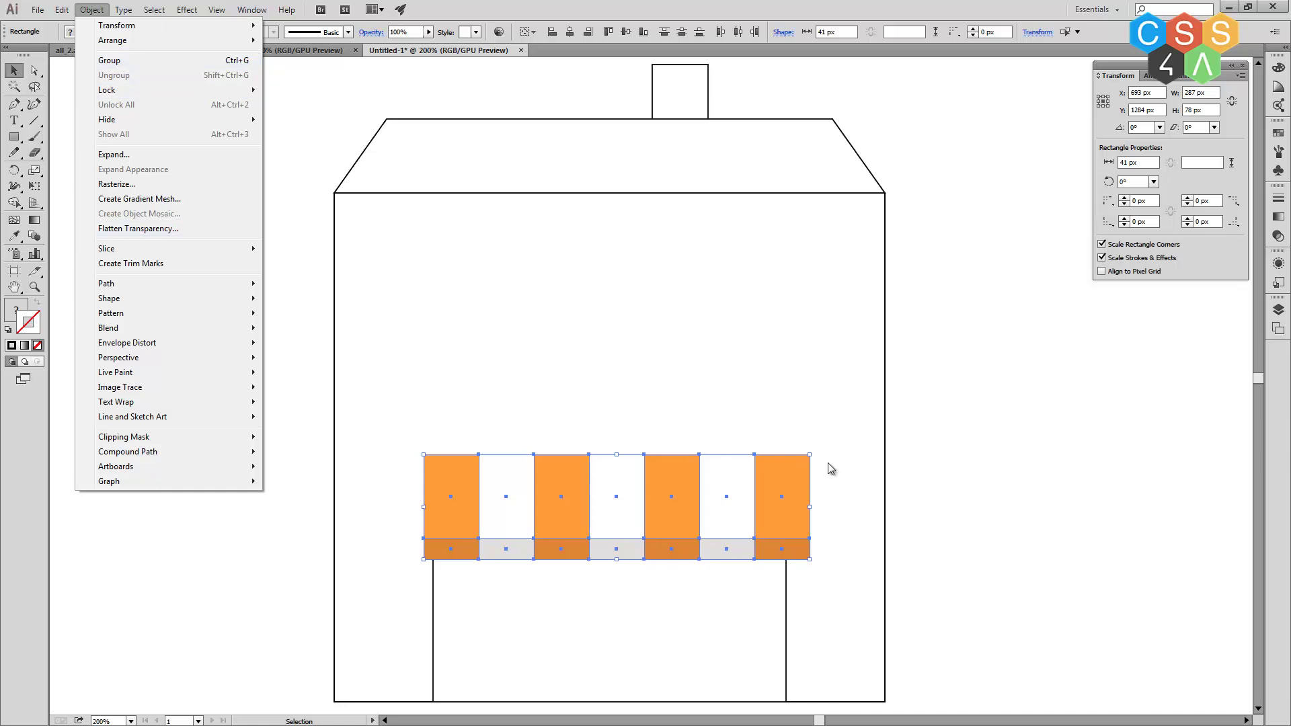
click(121, 61)
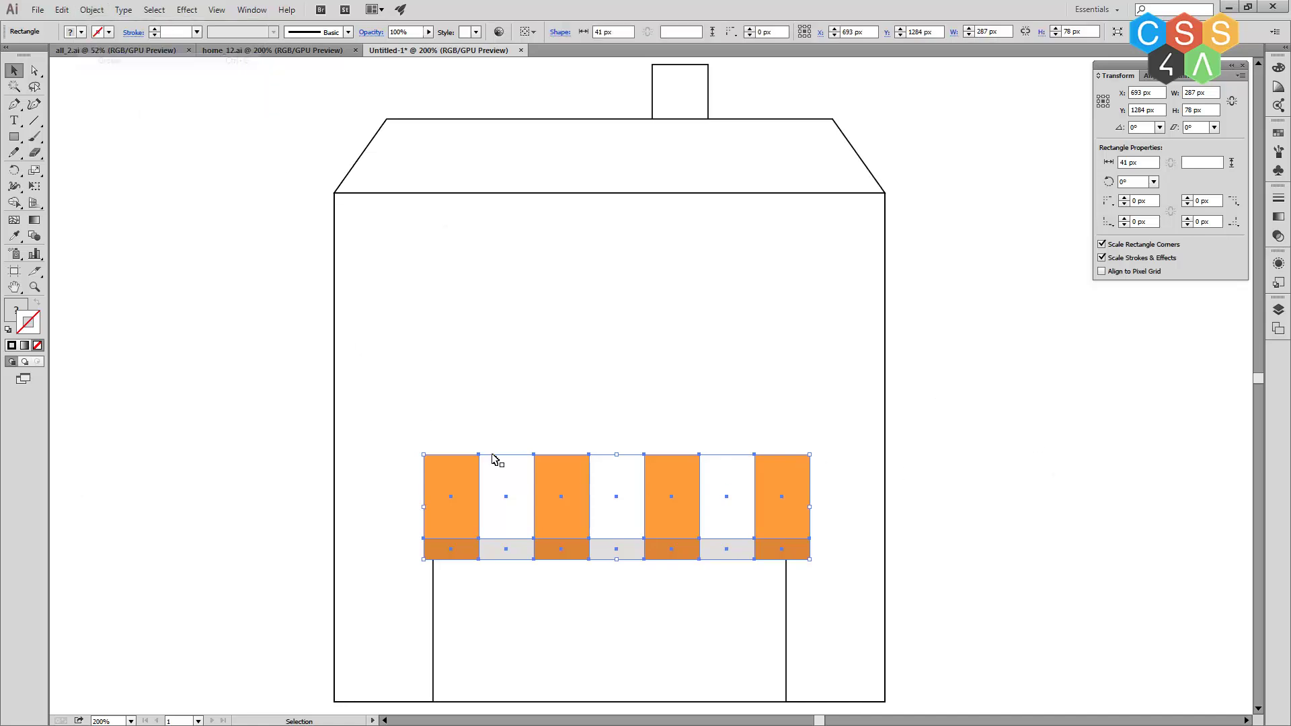
click(971, 536)
Narrow the awning group to about 278.5 px wide and nudge it into place above the door
click(766, 522)
drag(813, 506, 803, 507)
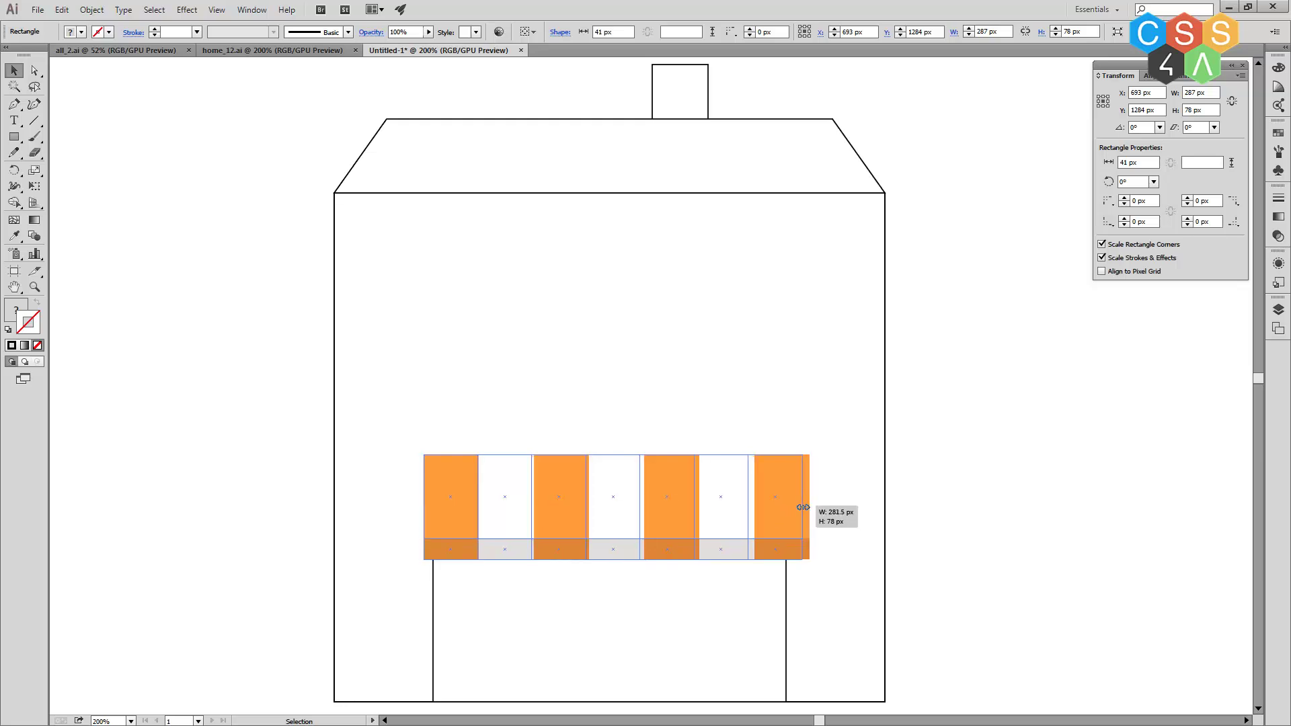
drag(803, 507, 798, 508)
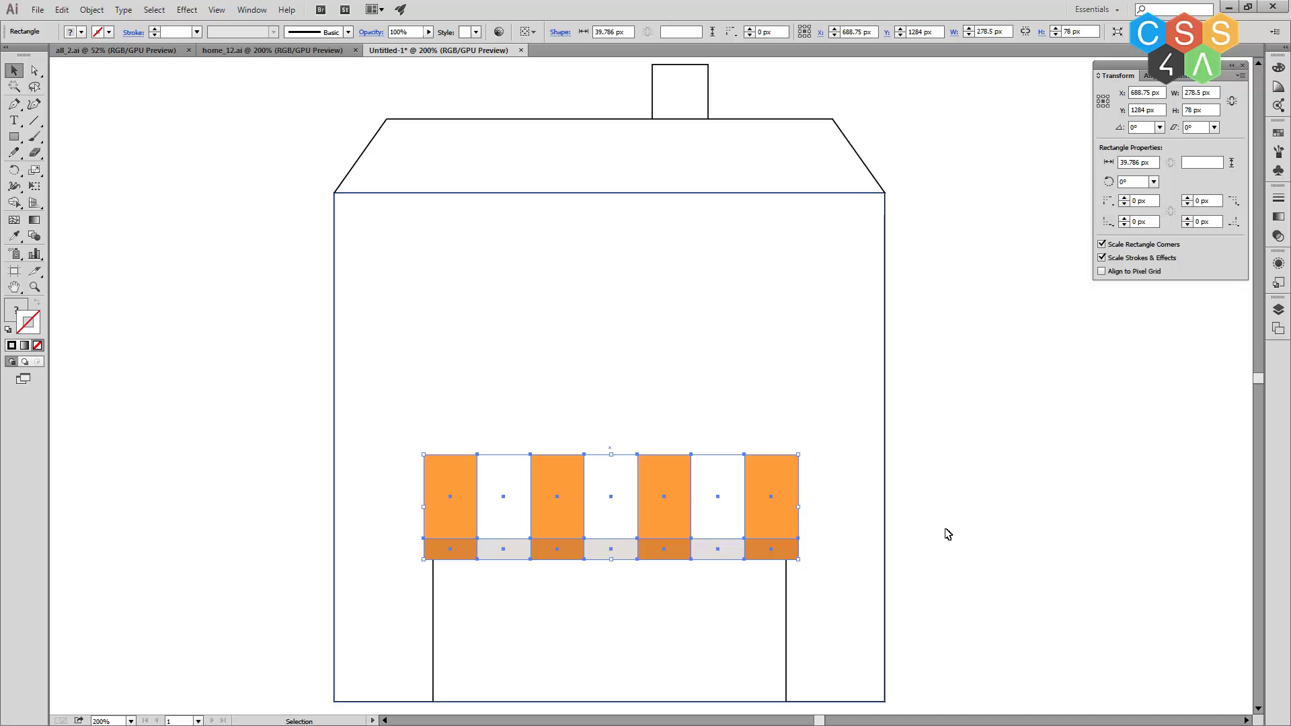
click(945, 533)
click(648, 515)
drag(630, 509, 620, 509)
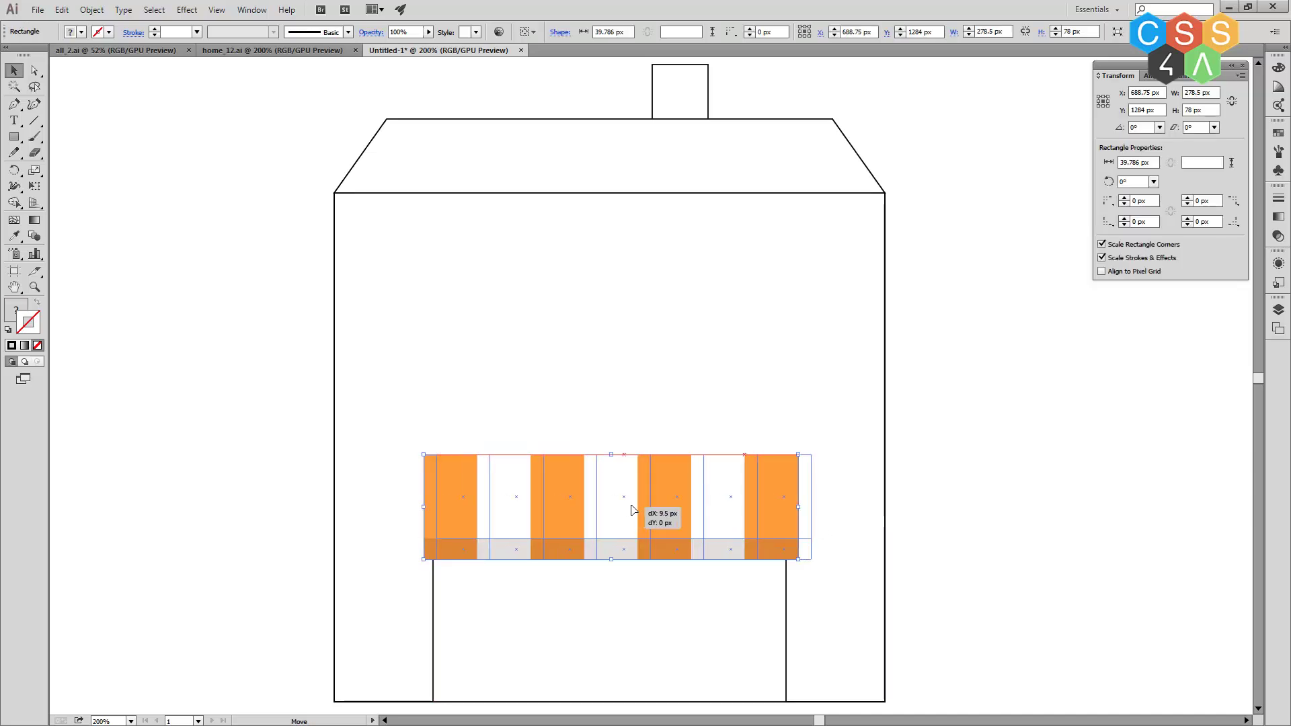
click(980, 542)
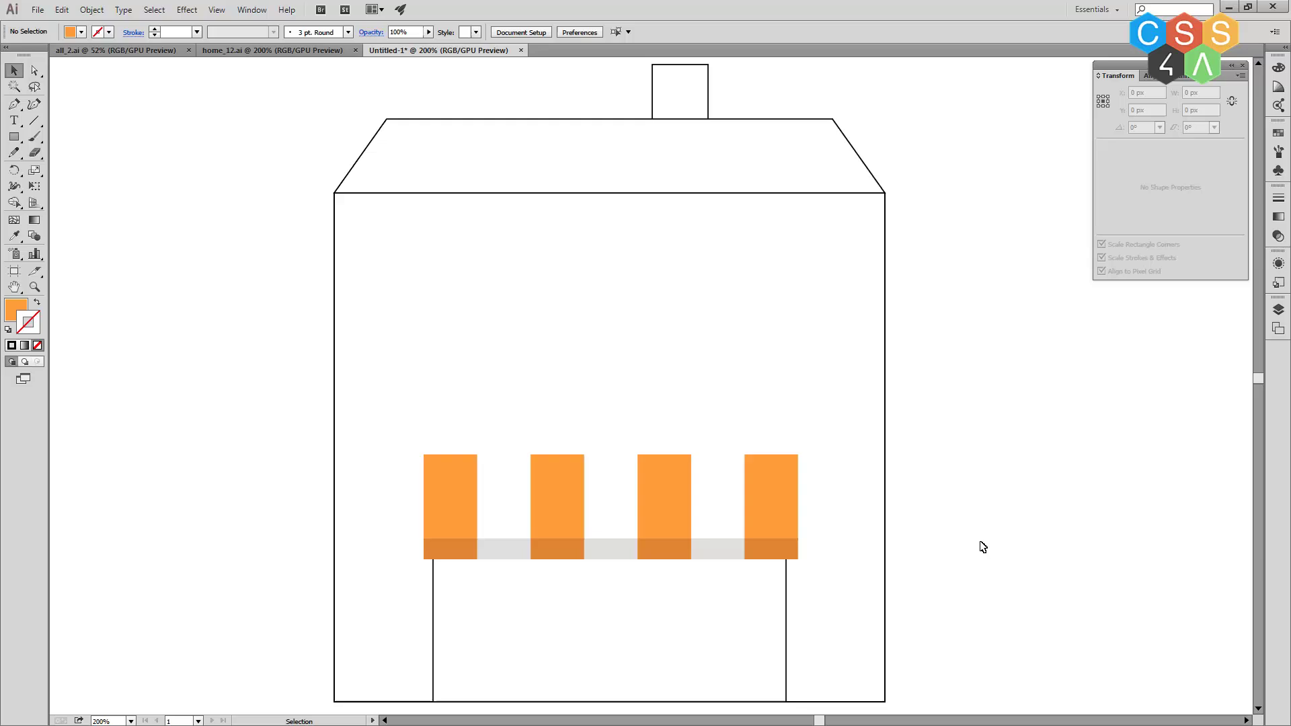
click(282, 50)
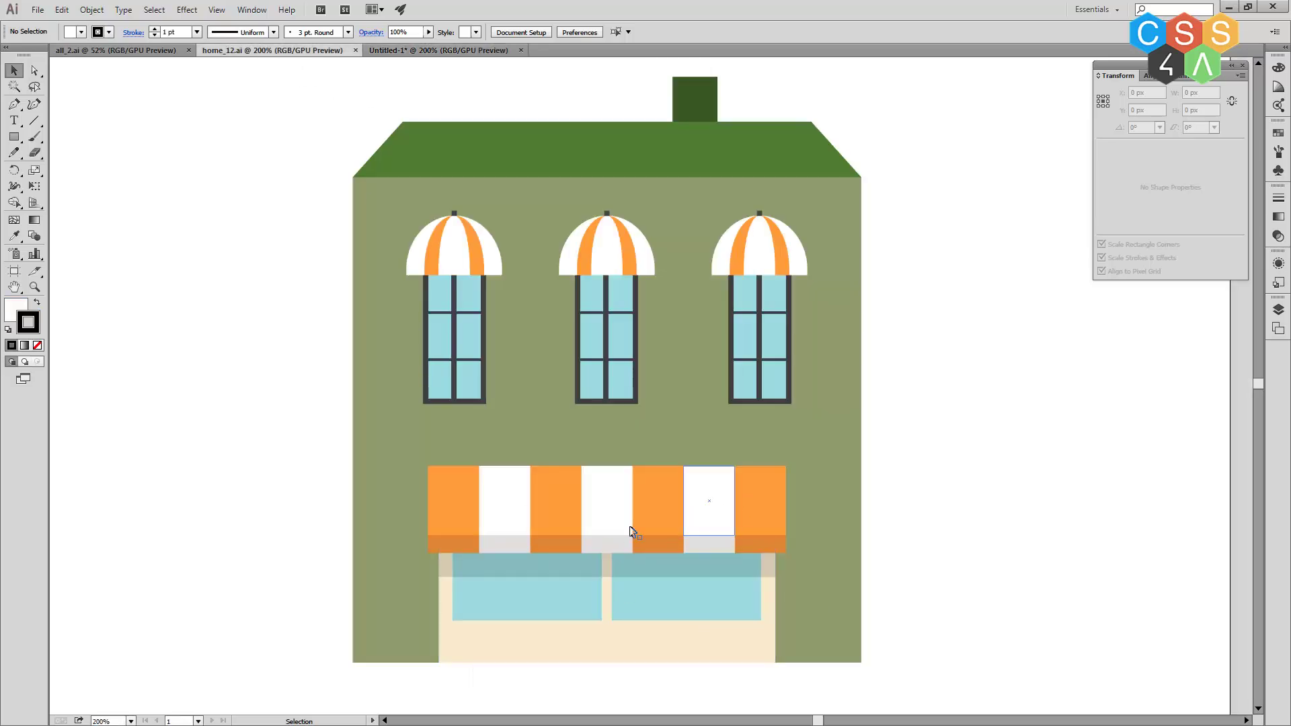
click(489, 52)
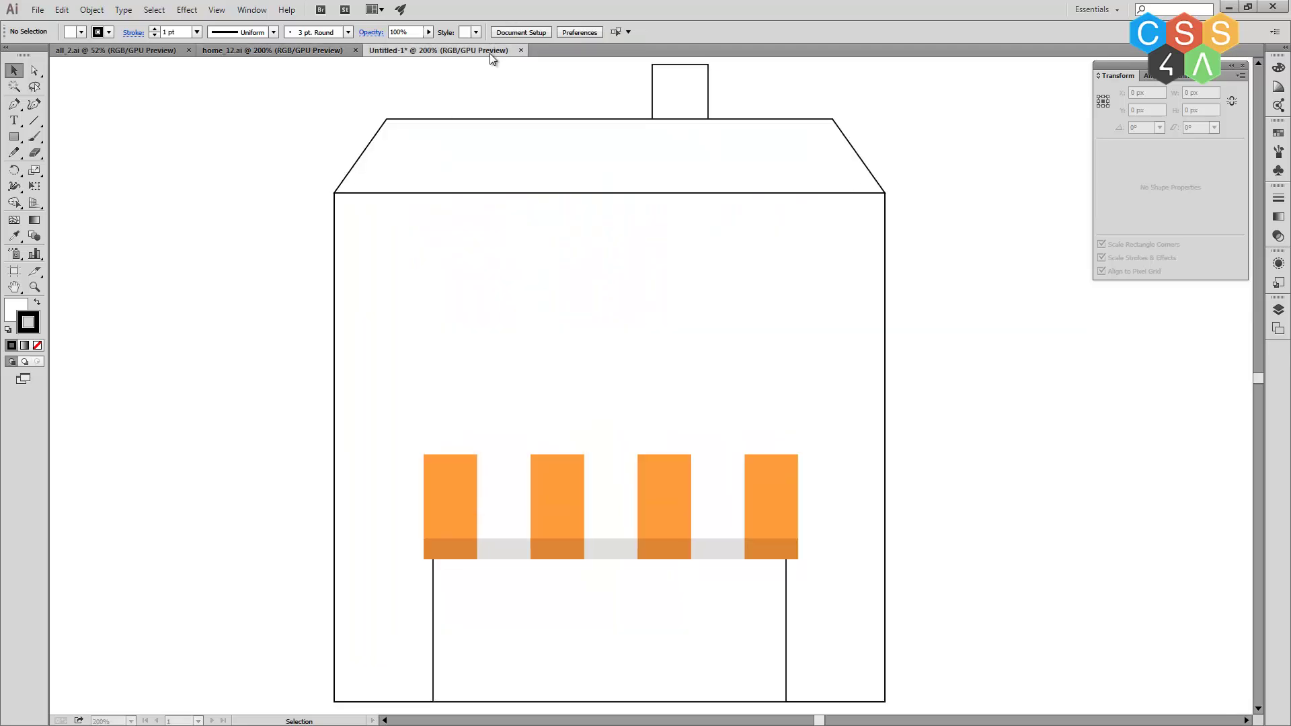
click(290, 51)
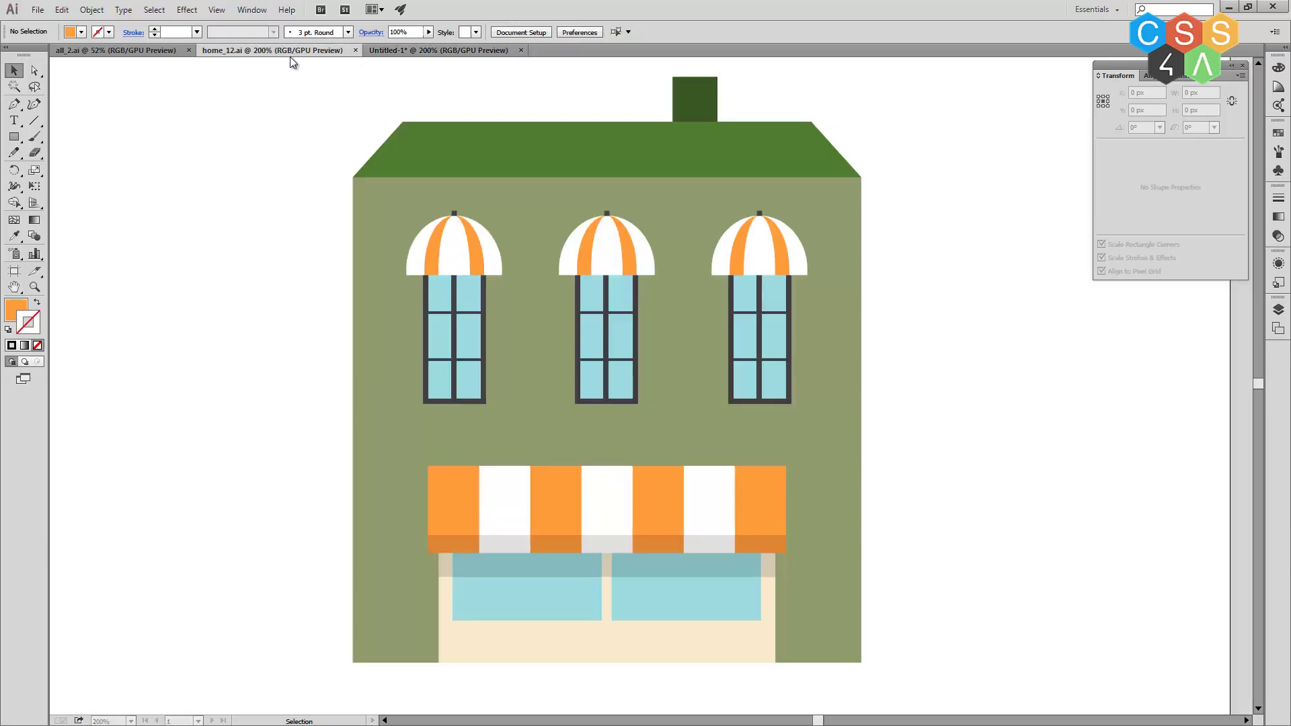
click(426, 52)
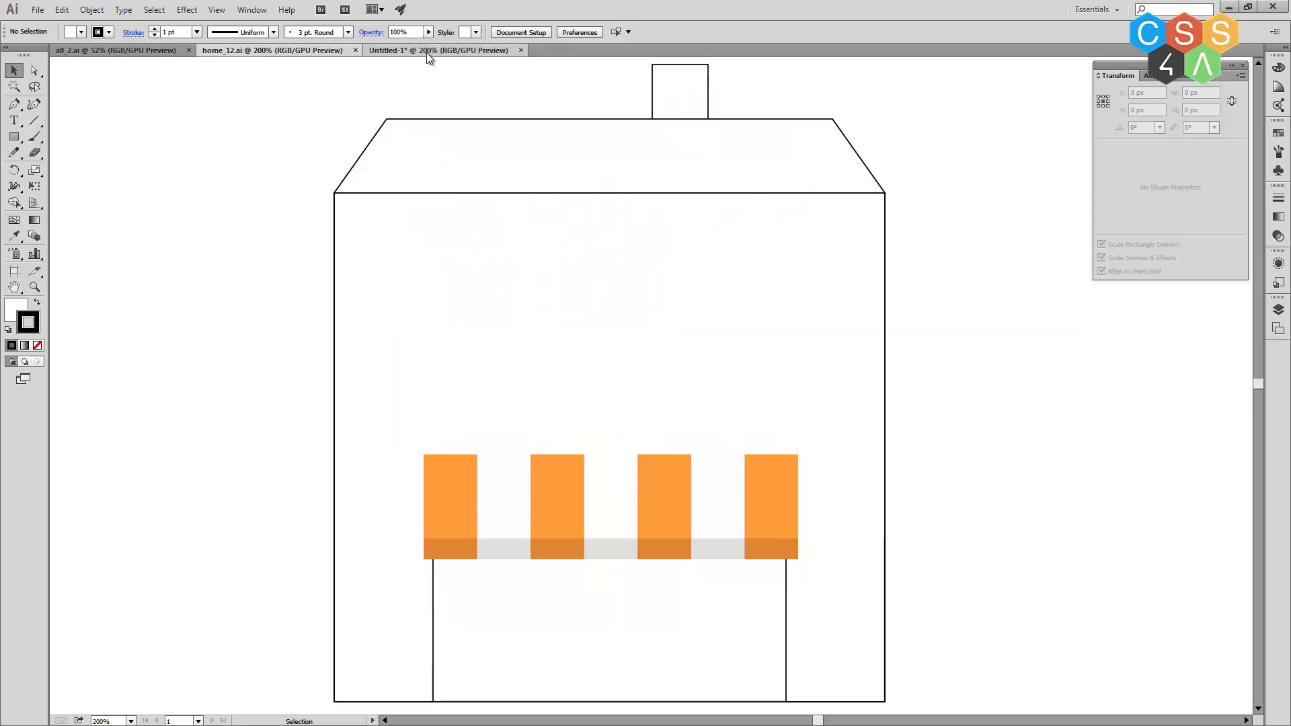
click(301, 49)
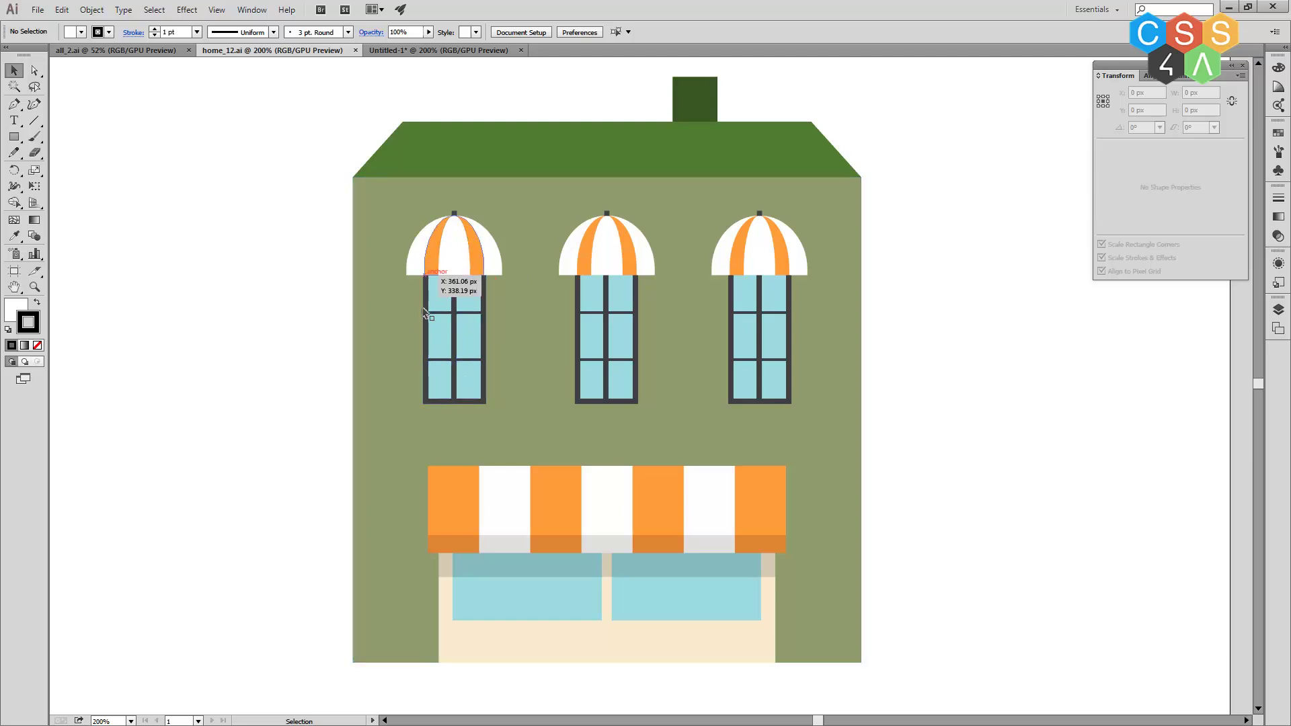
click(419, 51)
click(13, 137)
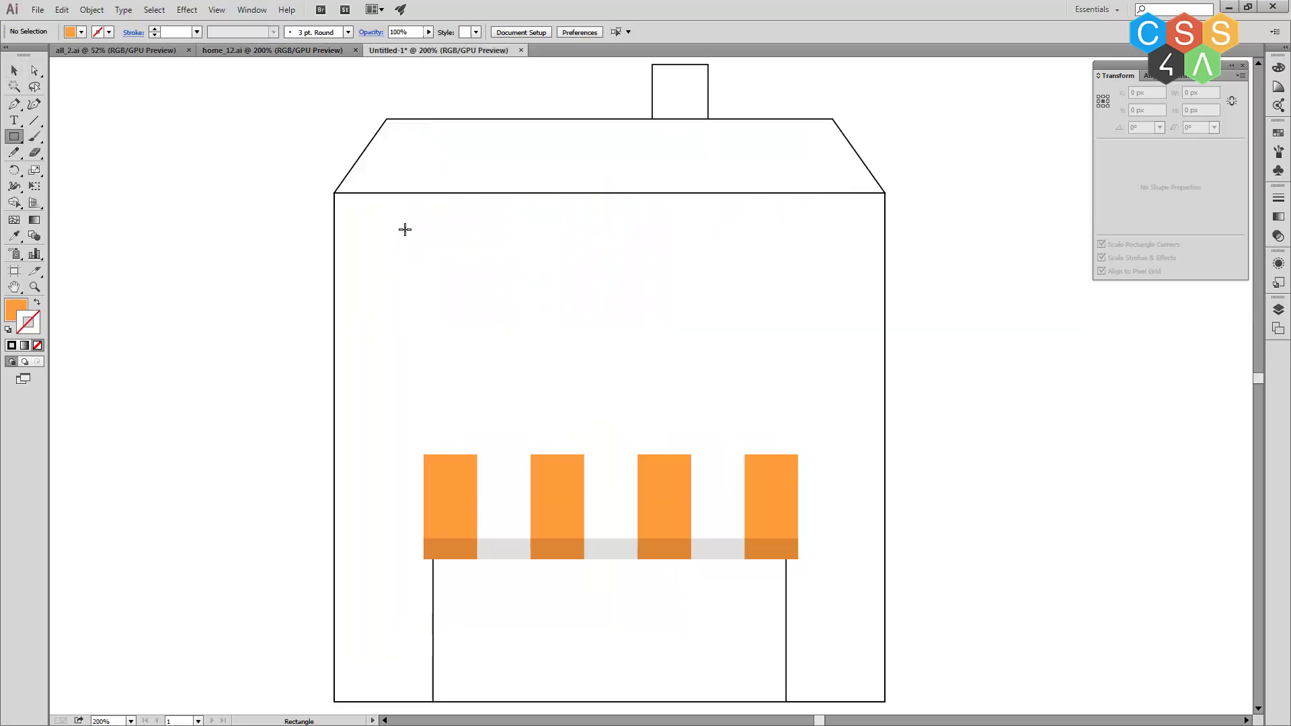
Draw a 53.786 × 124.5 px window rectangle high on the building's left, white fill, black outline
mouse_move(405, 230)
mouse_down()
mouse_move(483, 374)
mouse_move(478, 396)
mouse_up()
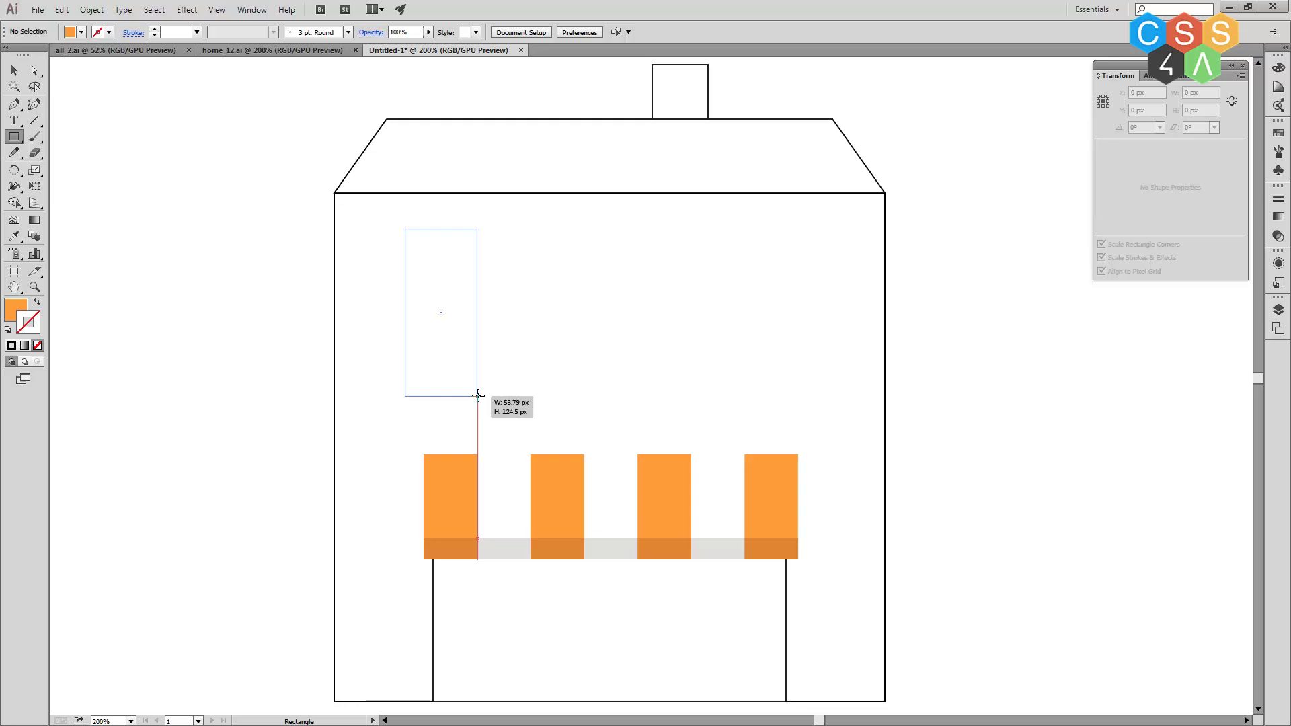
drag(478, 396, 478, 396)
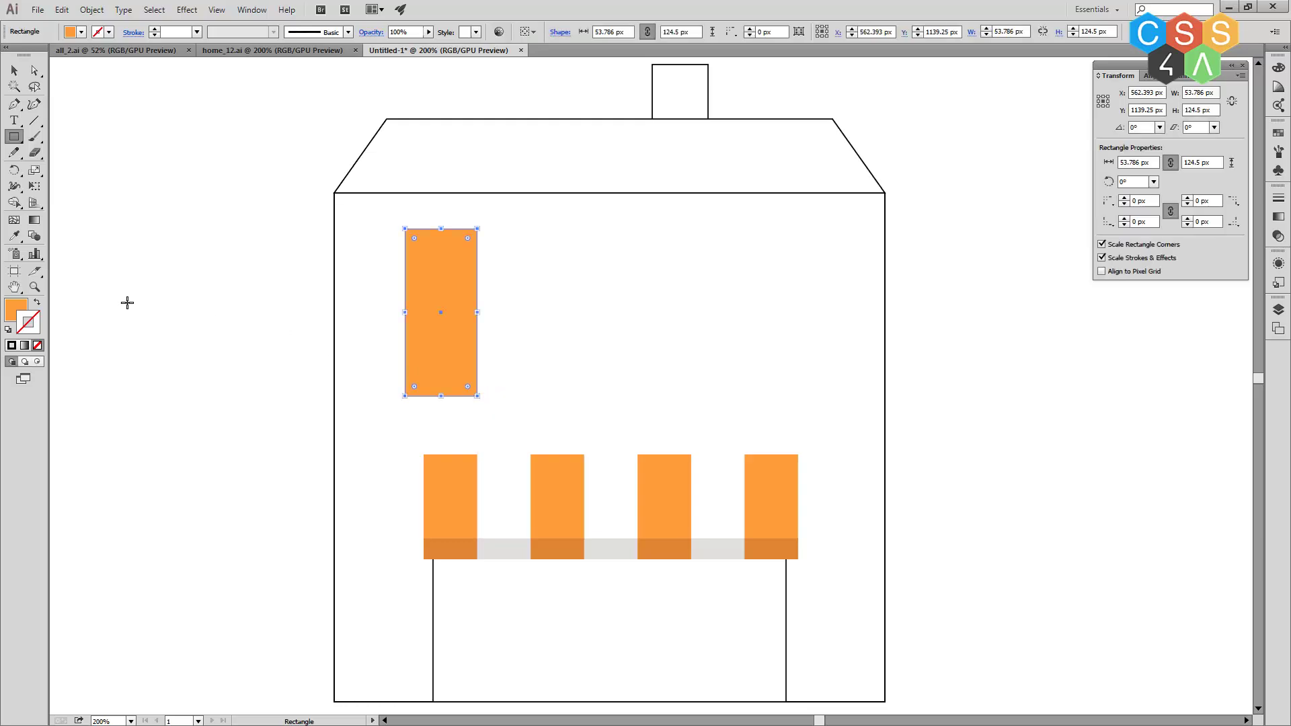
key(d)
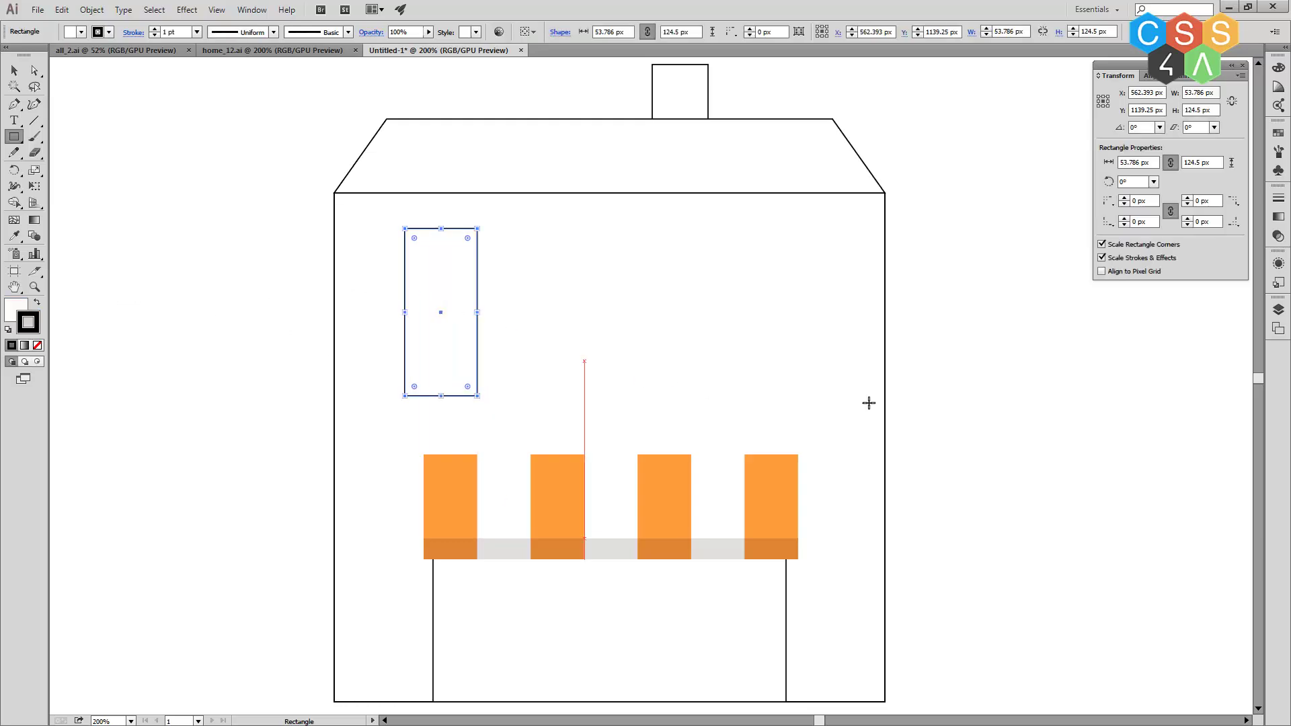
key(v)
click(942, 383)
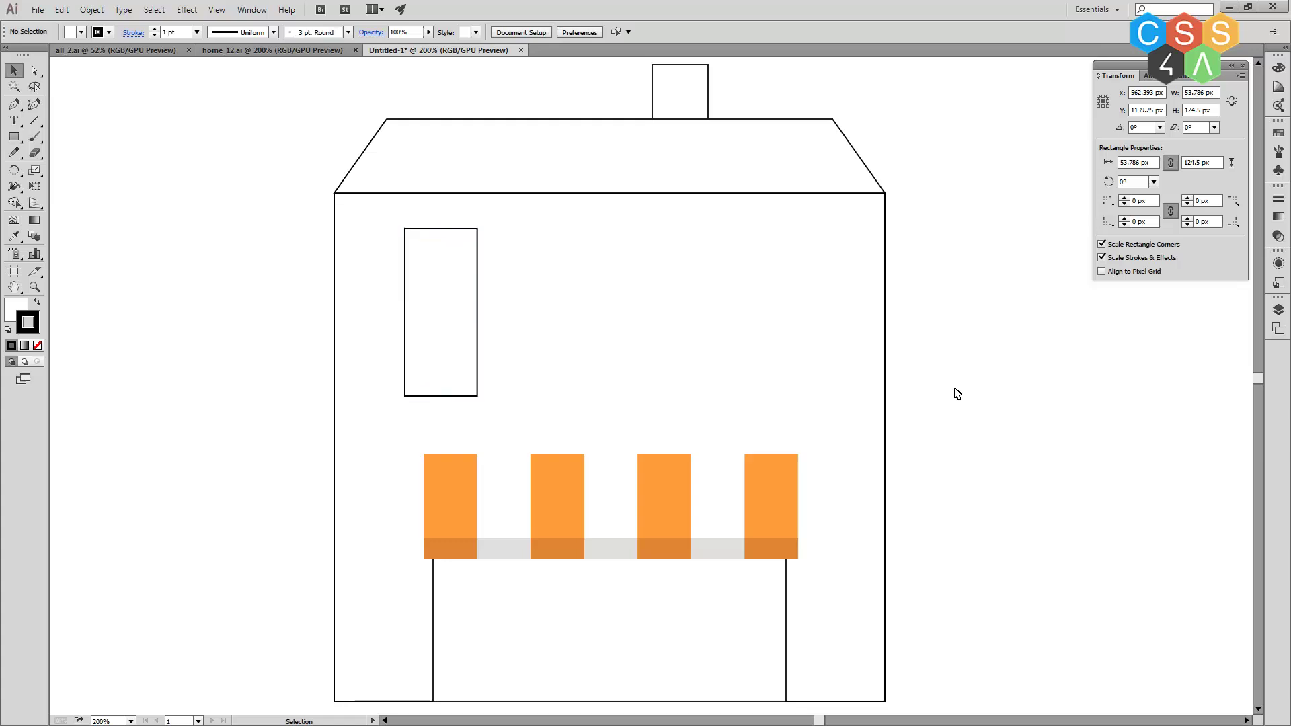
click(448, 293)
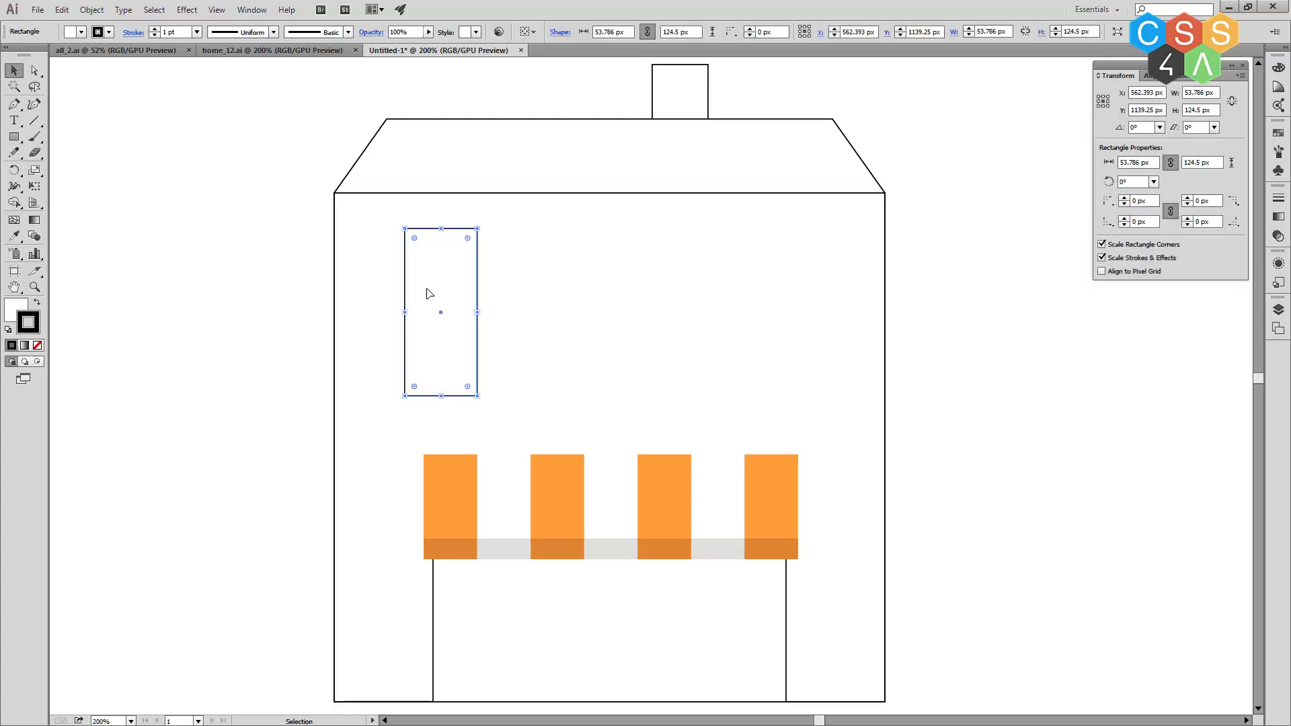
click(35, 121)
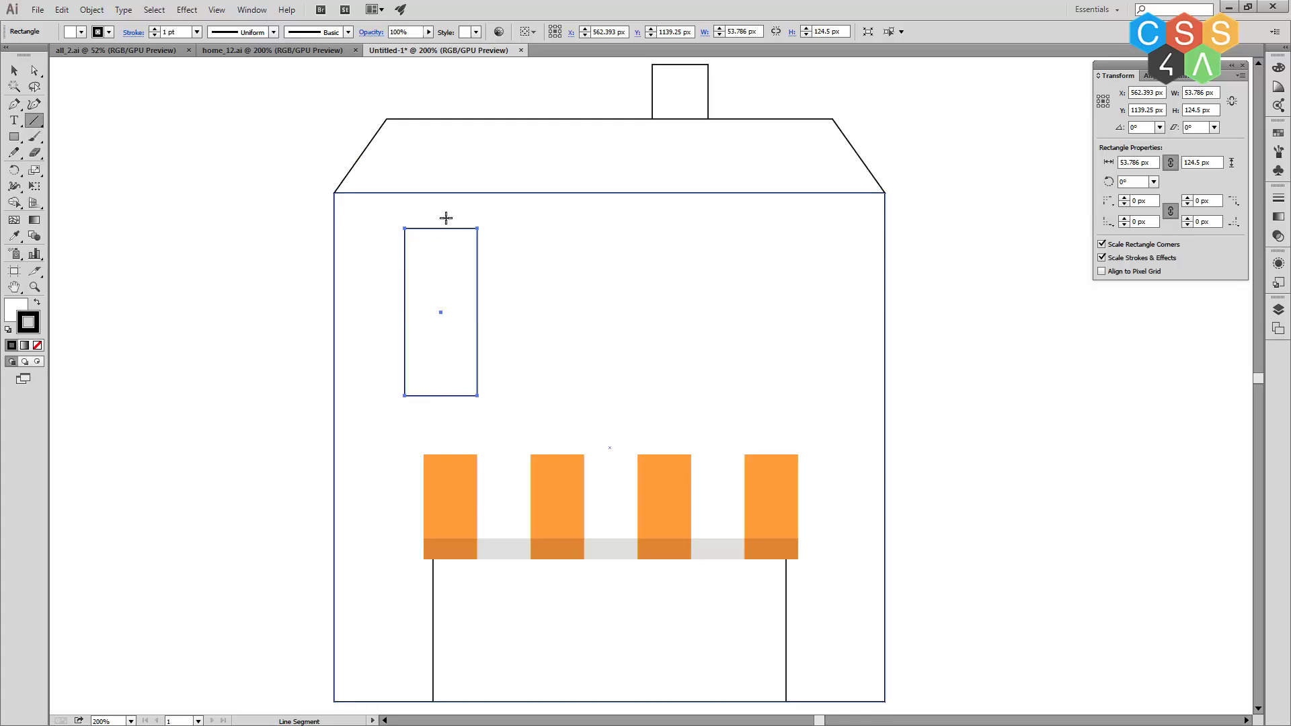
Draw vertical and horizontal divider lines across the window, moving the upper divider slightly lower
drag(446, 226, 441, 396)
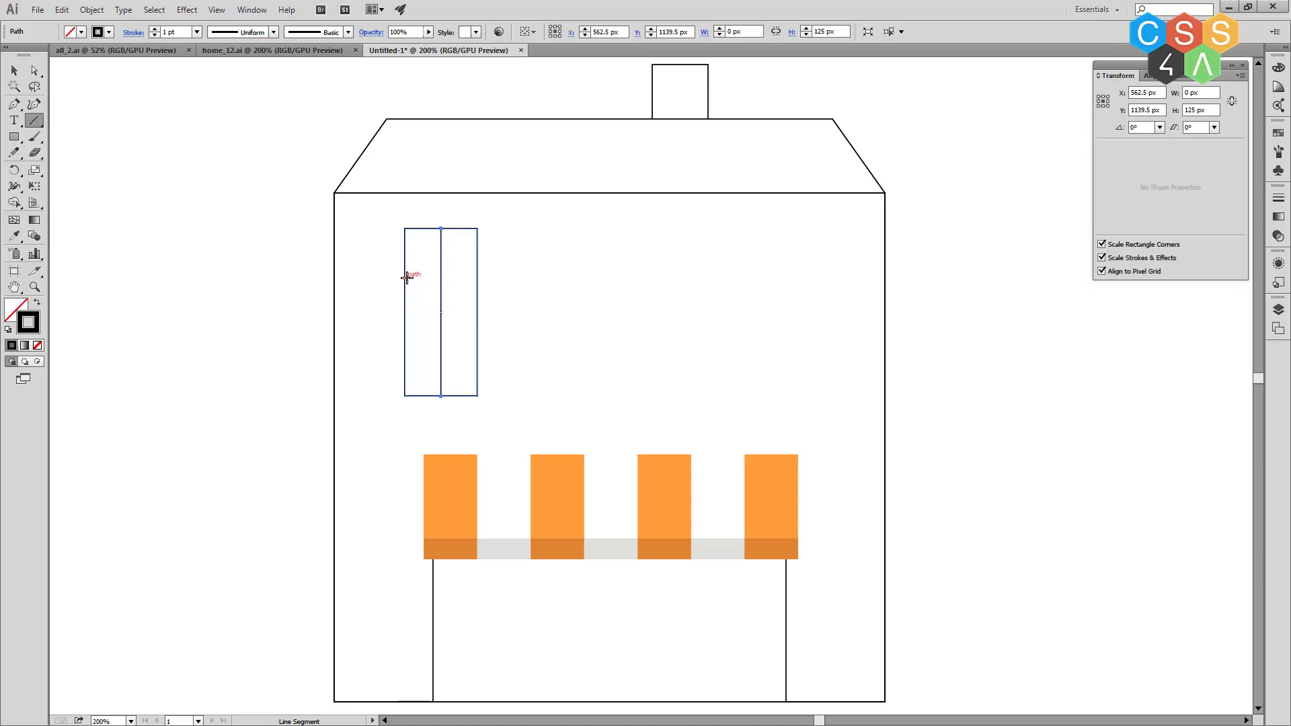
mouse_move(407, 277)
mouse_down()
mouse_move(474, 282)
mouse_move(466, 343)
mouse_up()
key(v)
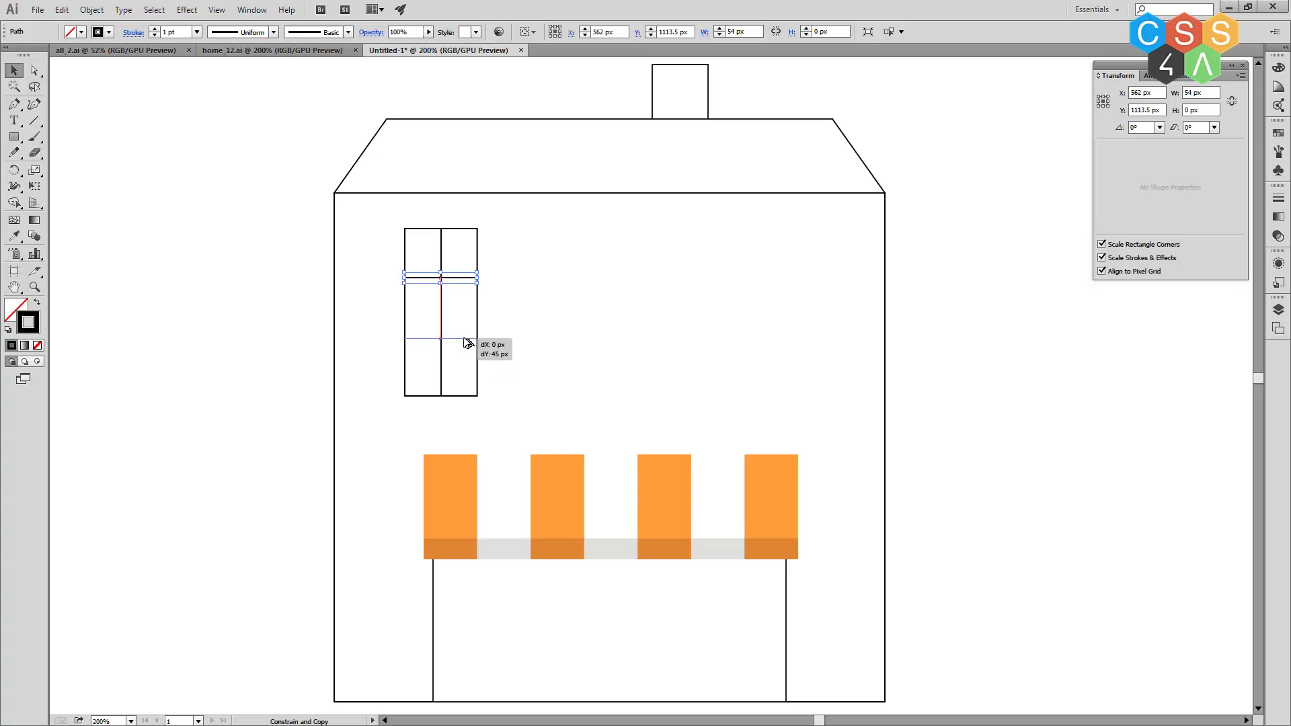
click(455, 278)
drag(456, 281, 457, 296)
click(578, 331)
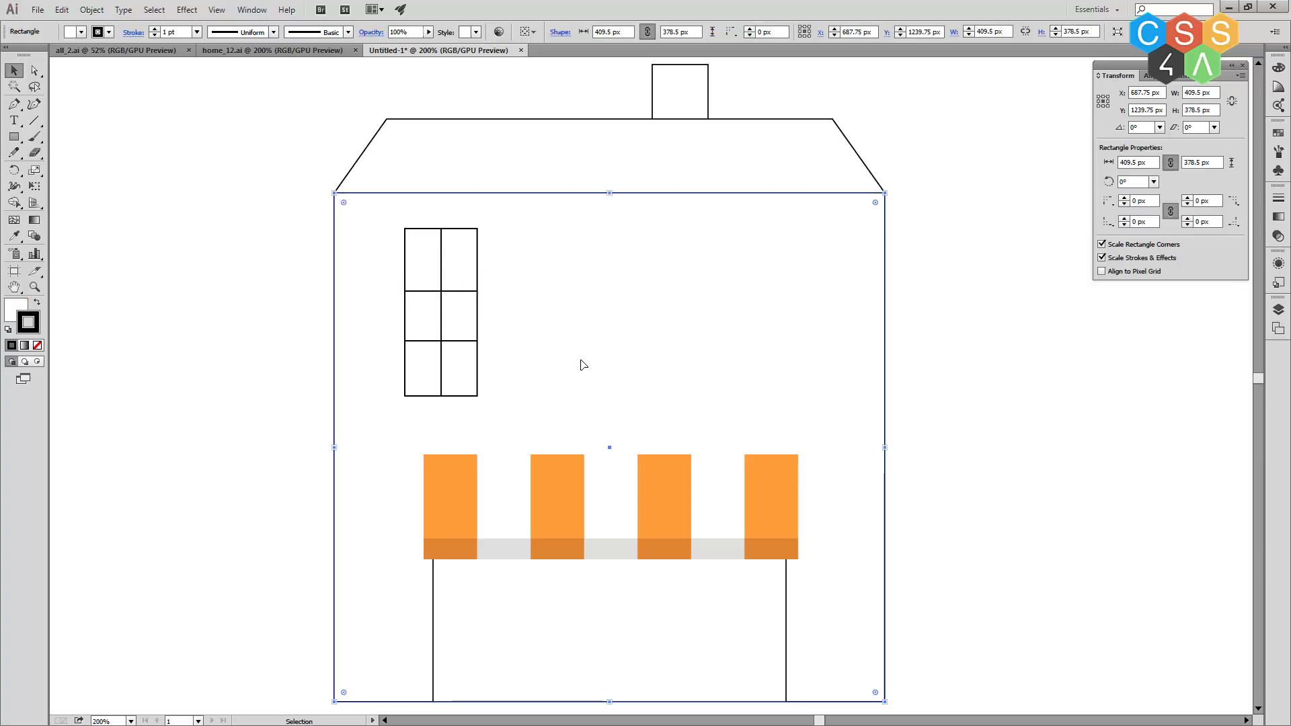
click(465, 291)
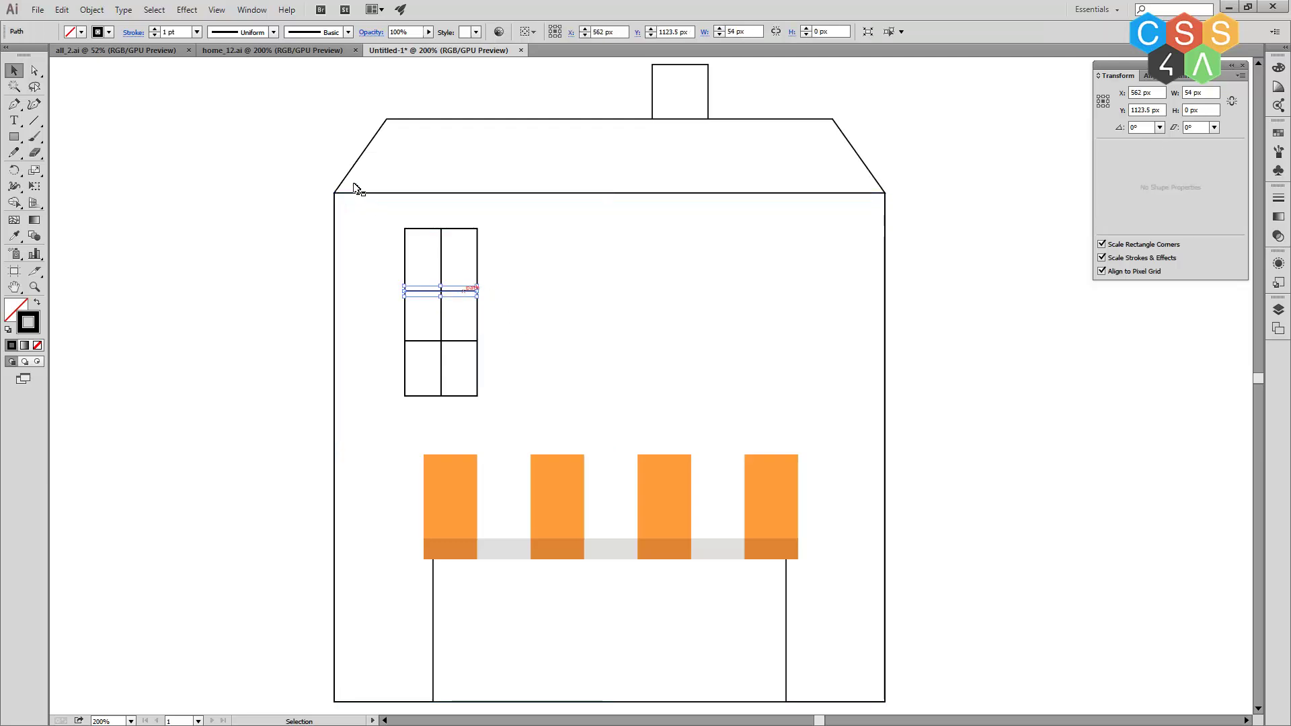
Compare the window with the home_12.ai reference, then select all the window's grid lines
click(277, 65)
click(285, 50)
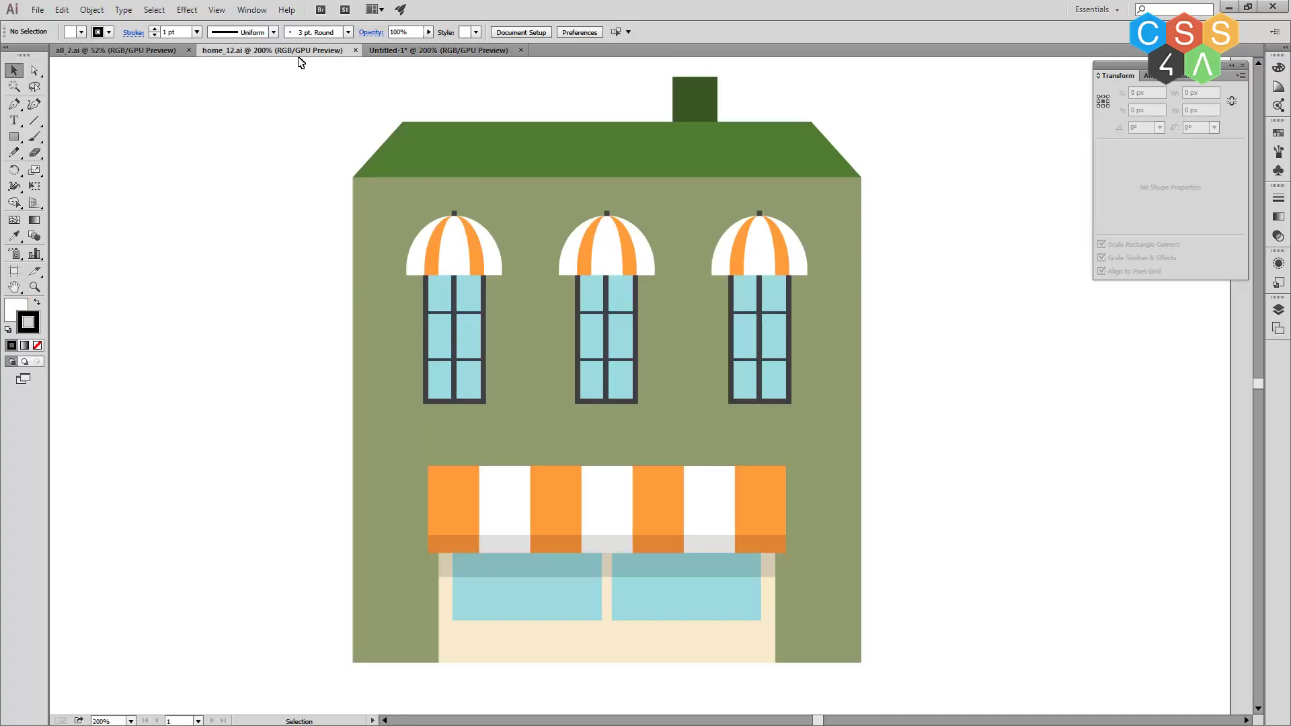
click(425, 52)
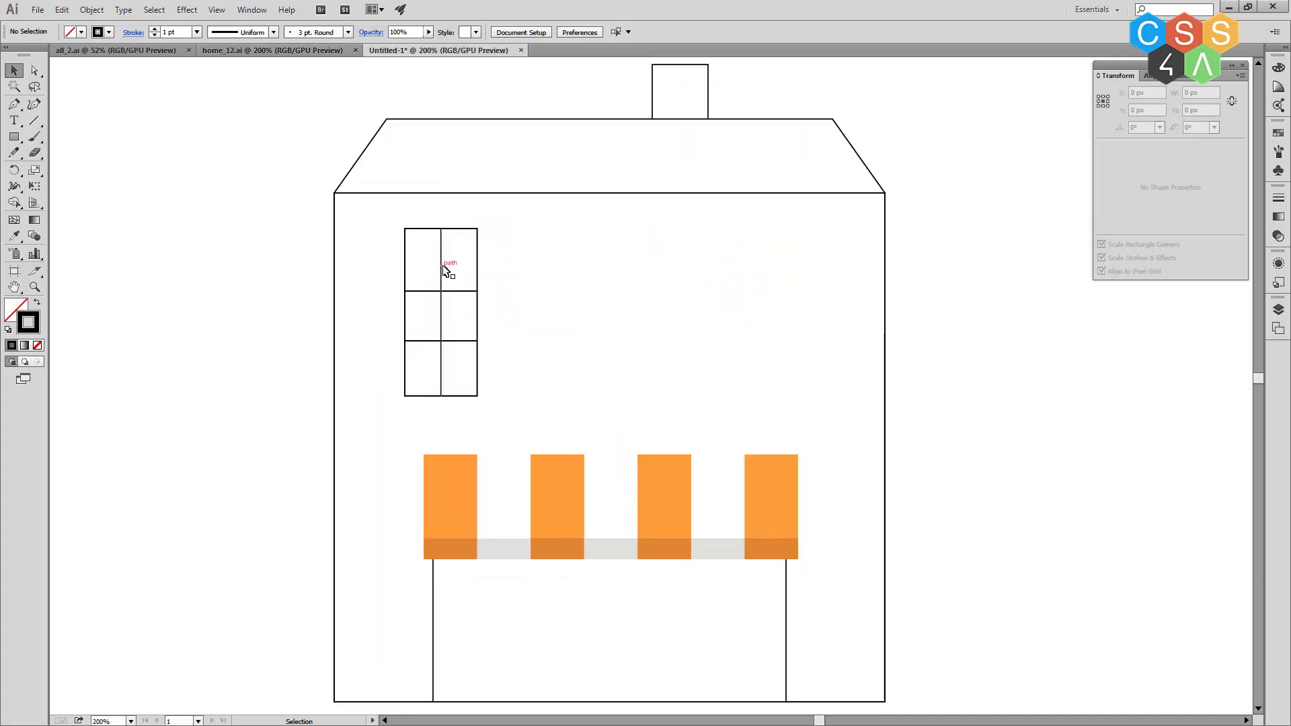
click(457, 291)
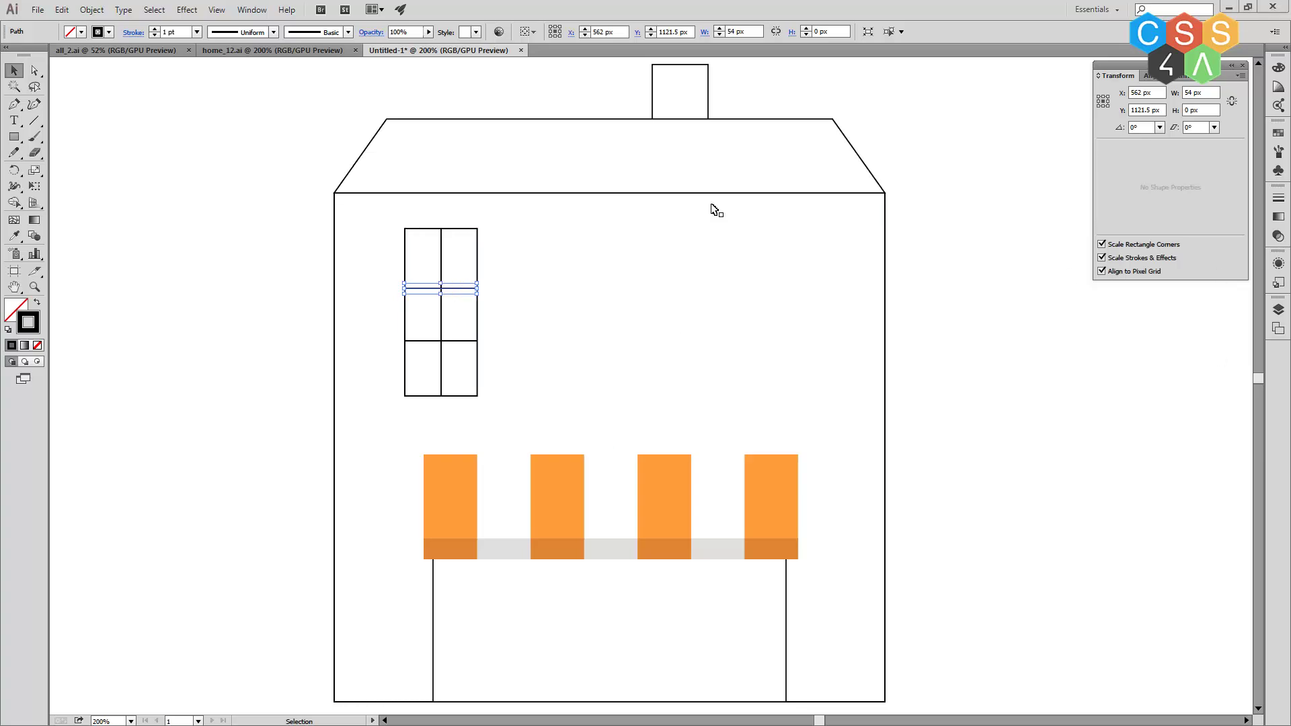
click(245, 238)
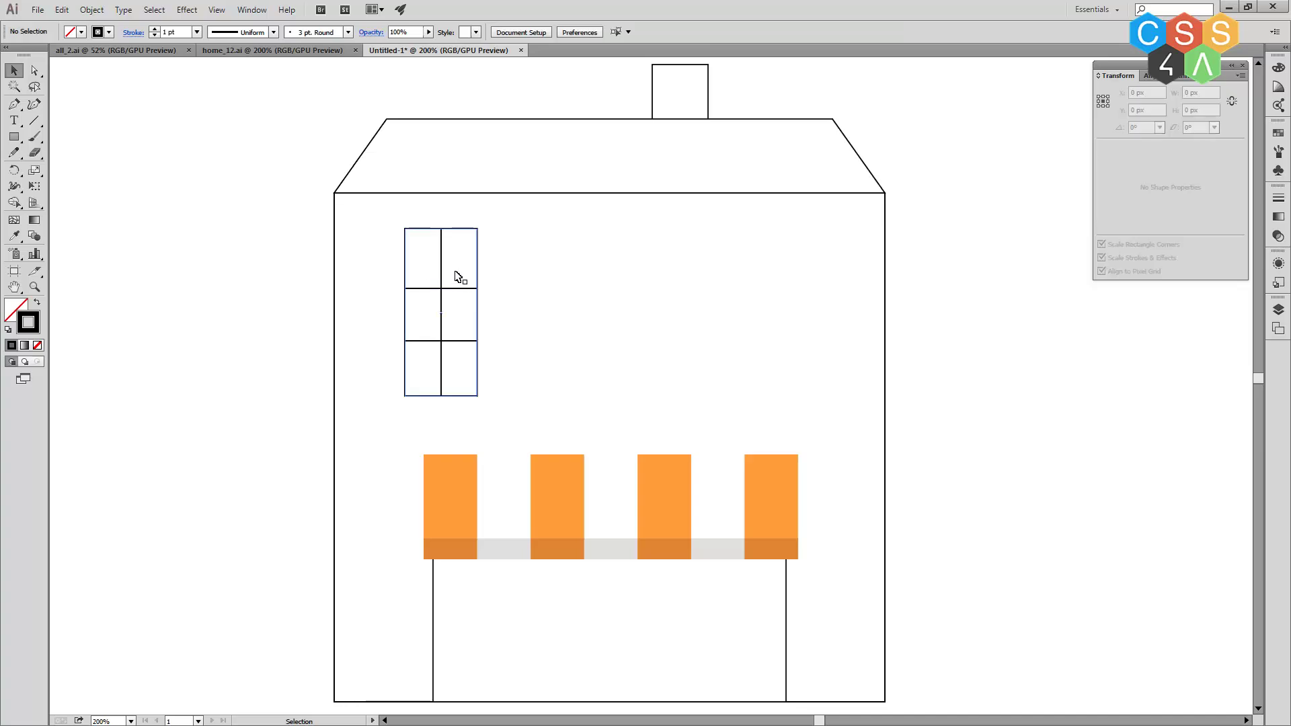
click(443, 273)
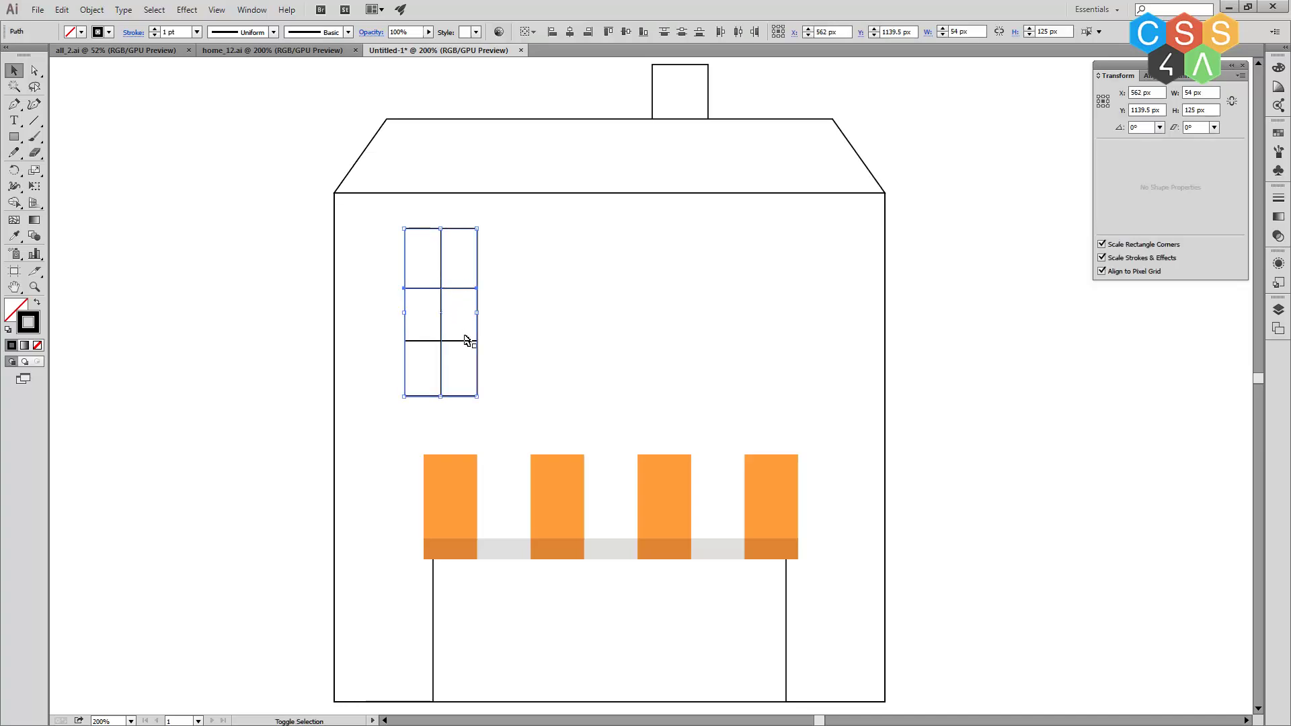
click(202, 309)
click(443, 266)
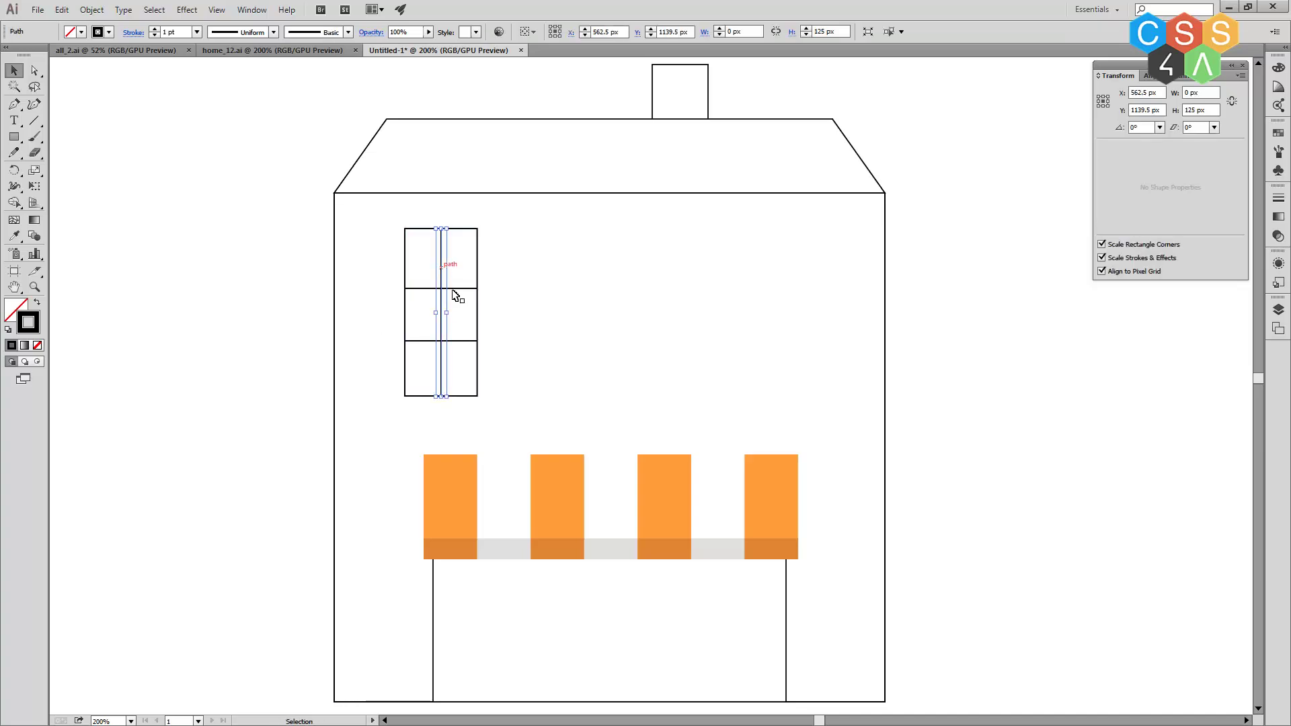
click(469, 288)
shift+click(463, 343)
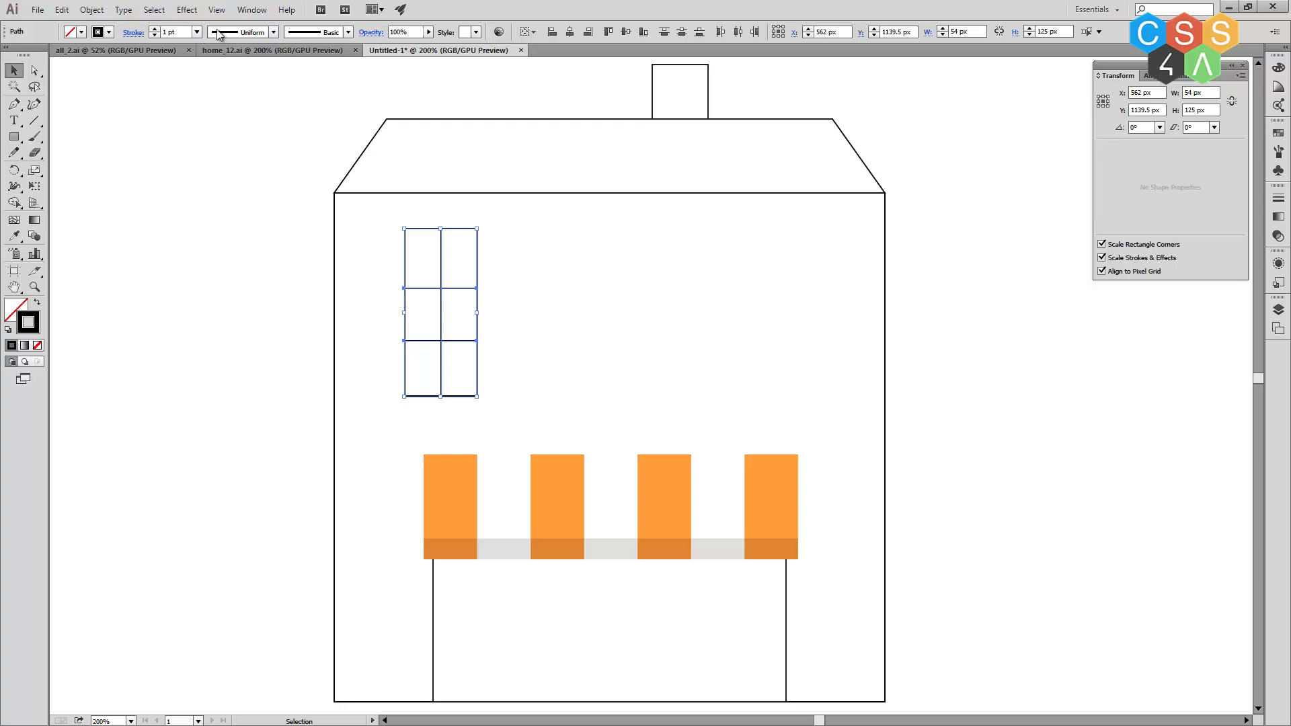
Try window grid stroke weights from 3 to 5 pt, then undo back to 2 pt
click(178, 31)
text(3)
key(Return)
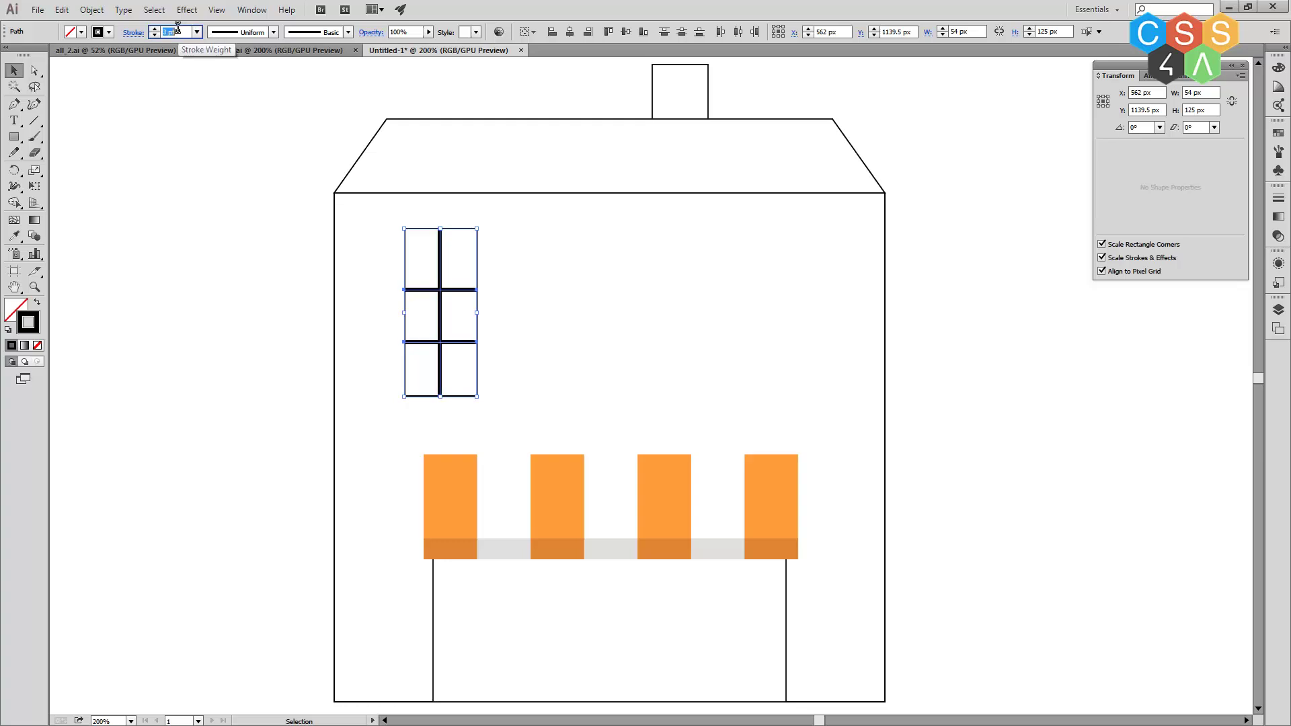
key(Up)
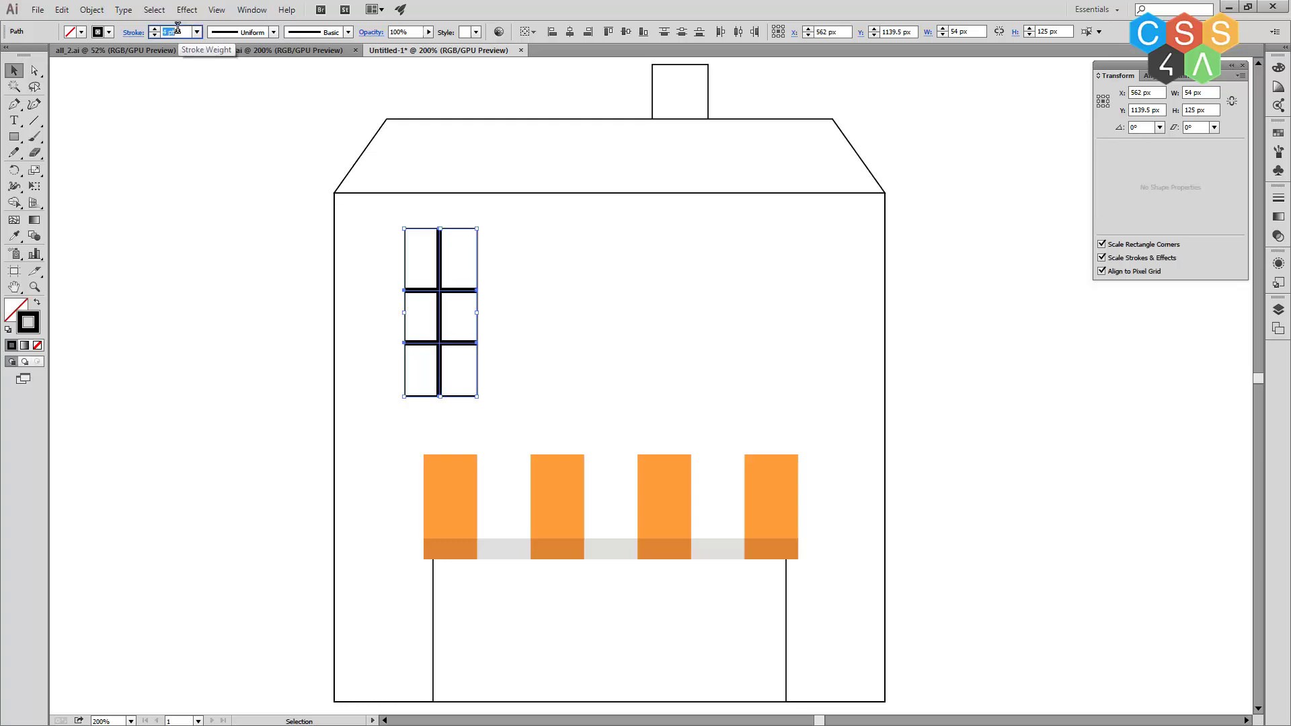
key(Up)
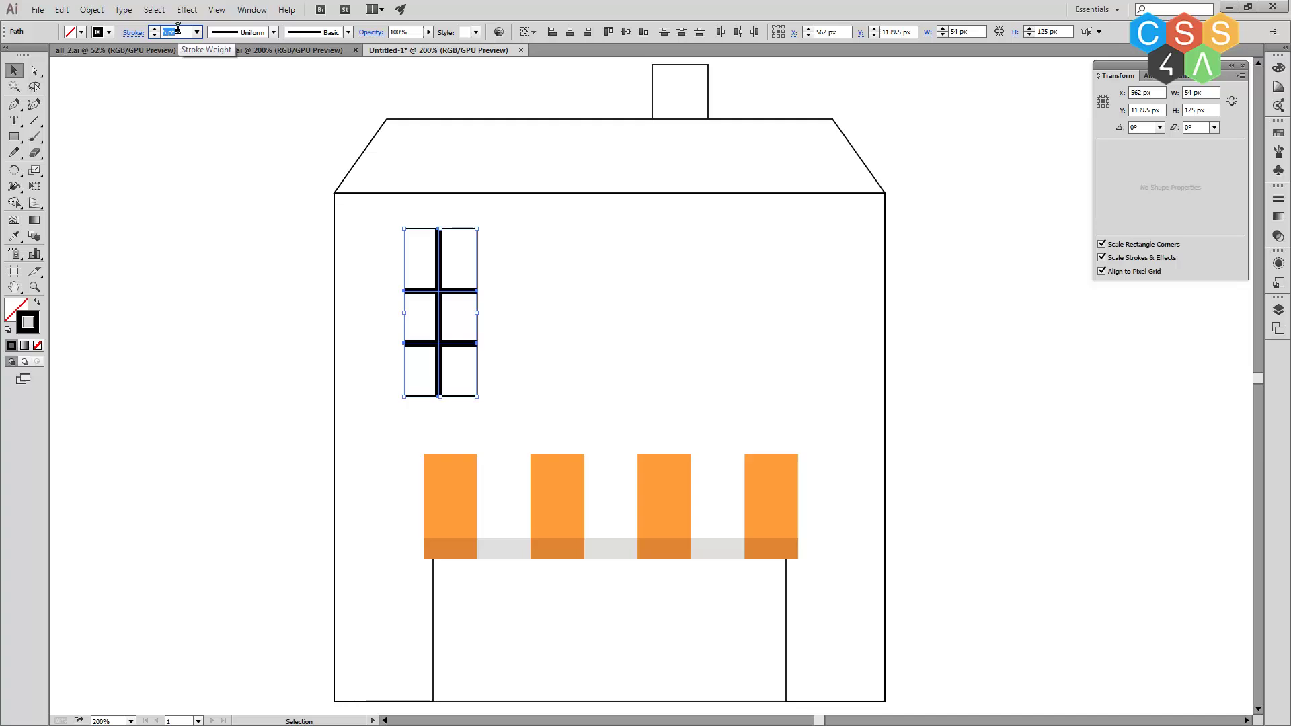
key(Down)
key(Up)
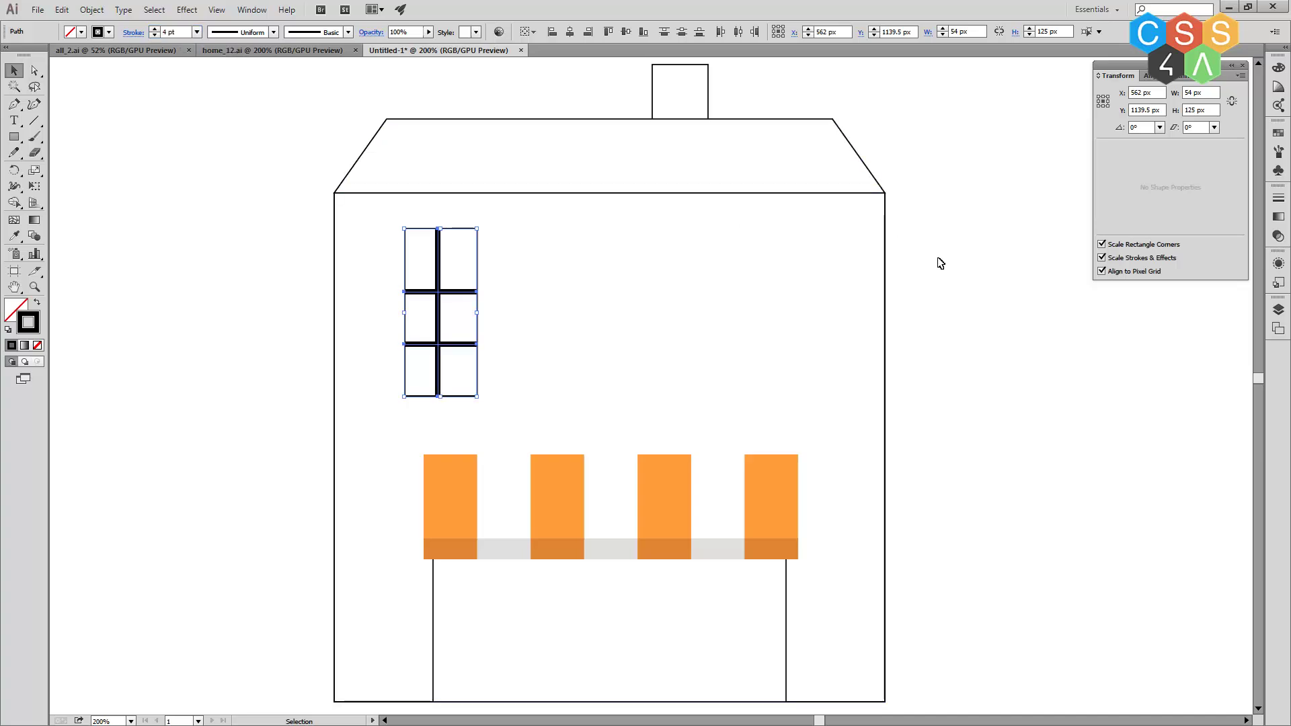
key(a)
key(v)
key(ctrl+z)
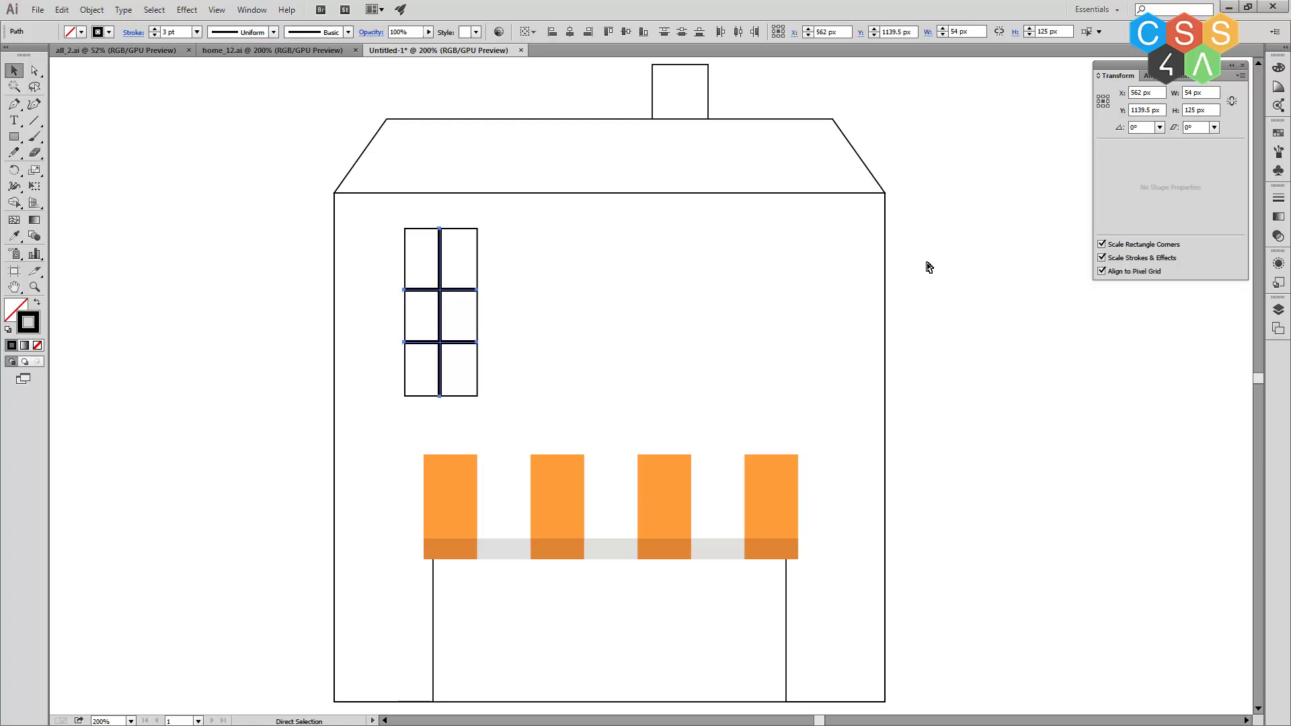
key(ctrl+z)
click(939, 316)
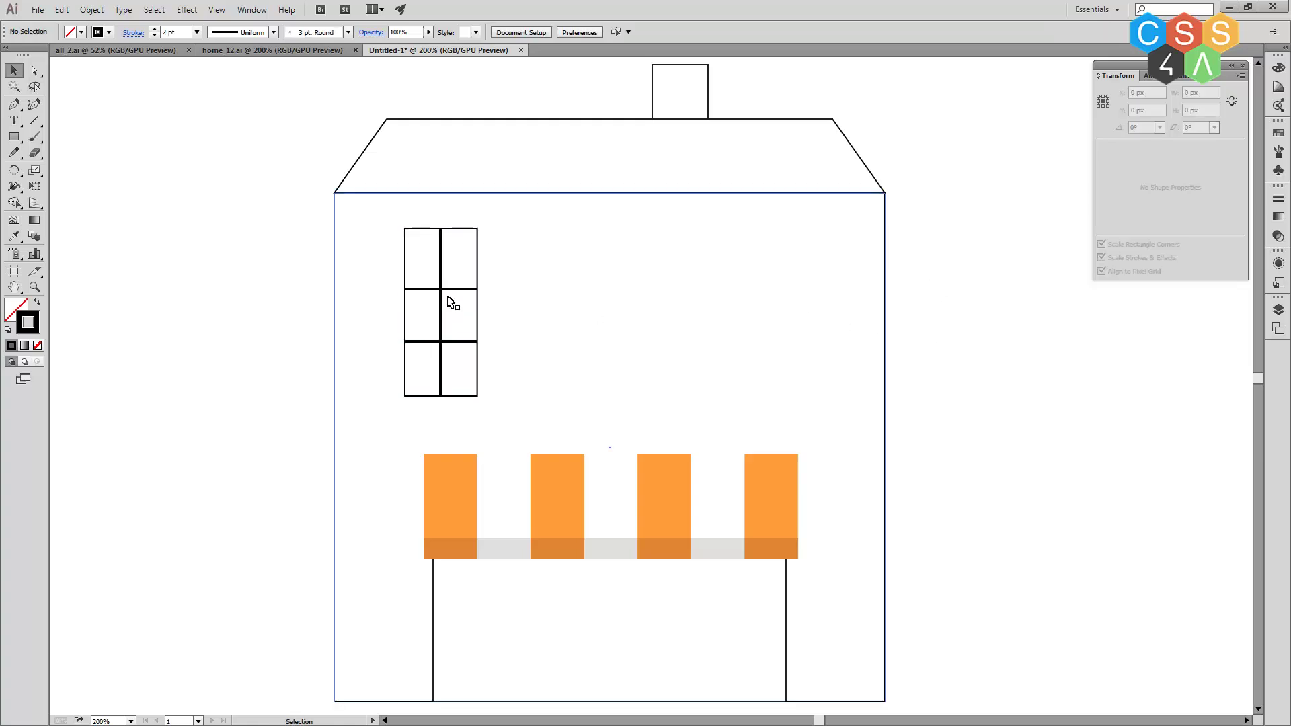
Experiment with the middle vertical line's stroke weight, bringing it back to 1 pt
click(442, 274)
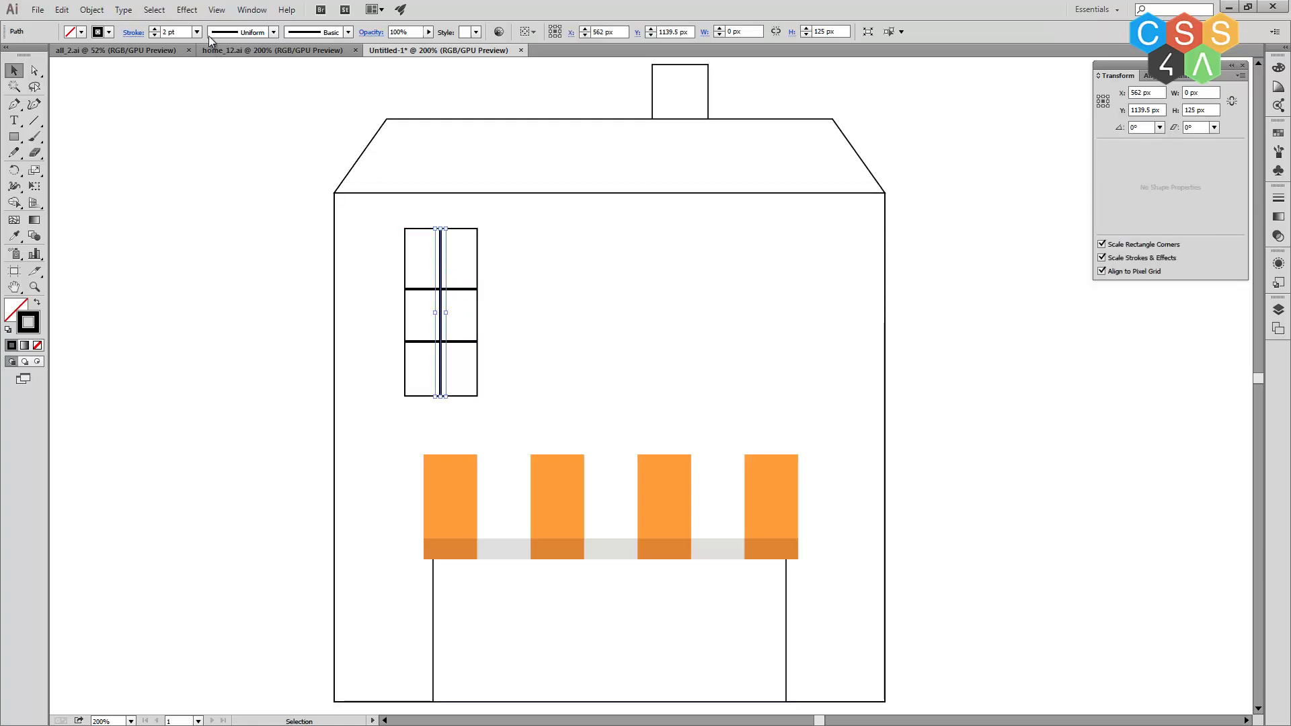
click(177, 32)
key(Up)
key(Up)
key(Up)
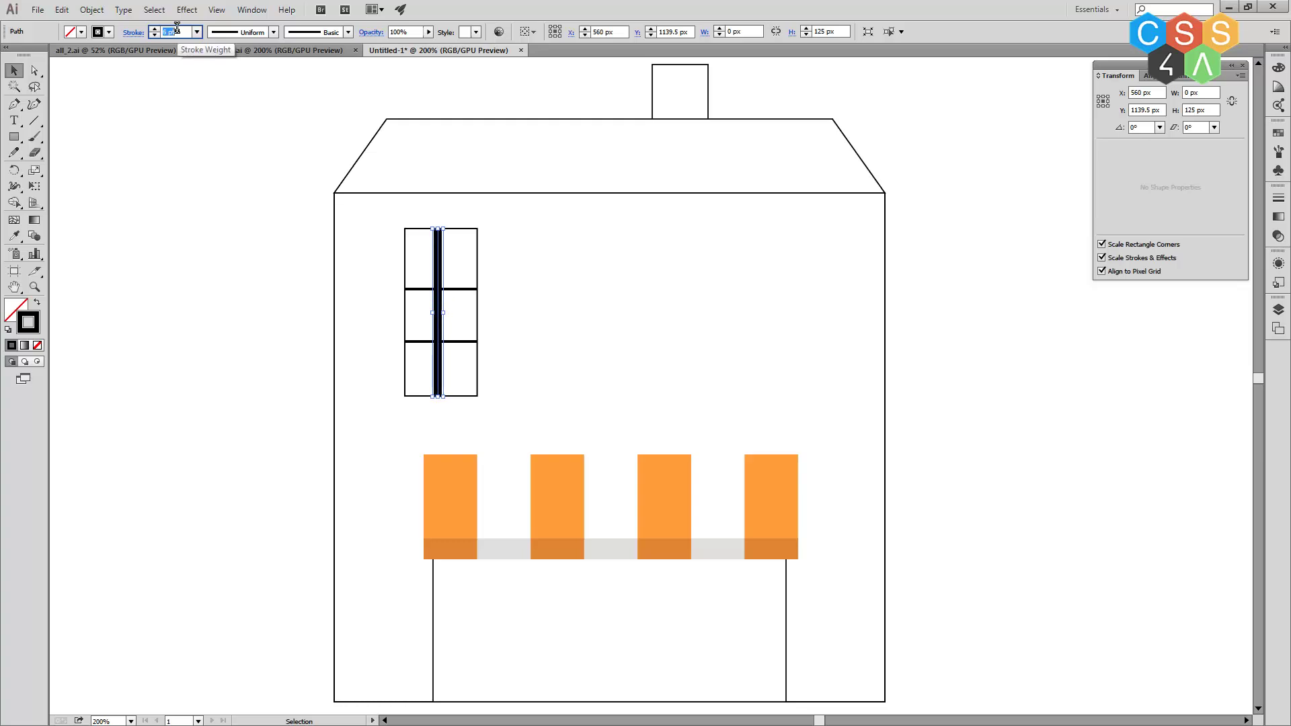
key(Up)
key(Up)
key(Up)
key(Up)
key(Up)
key(Up)
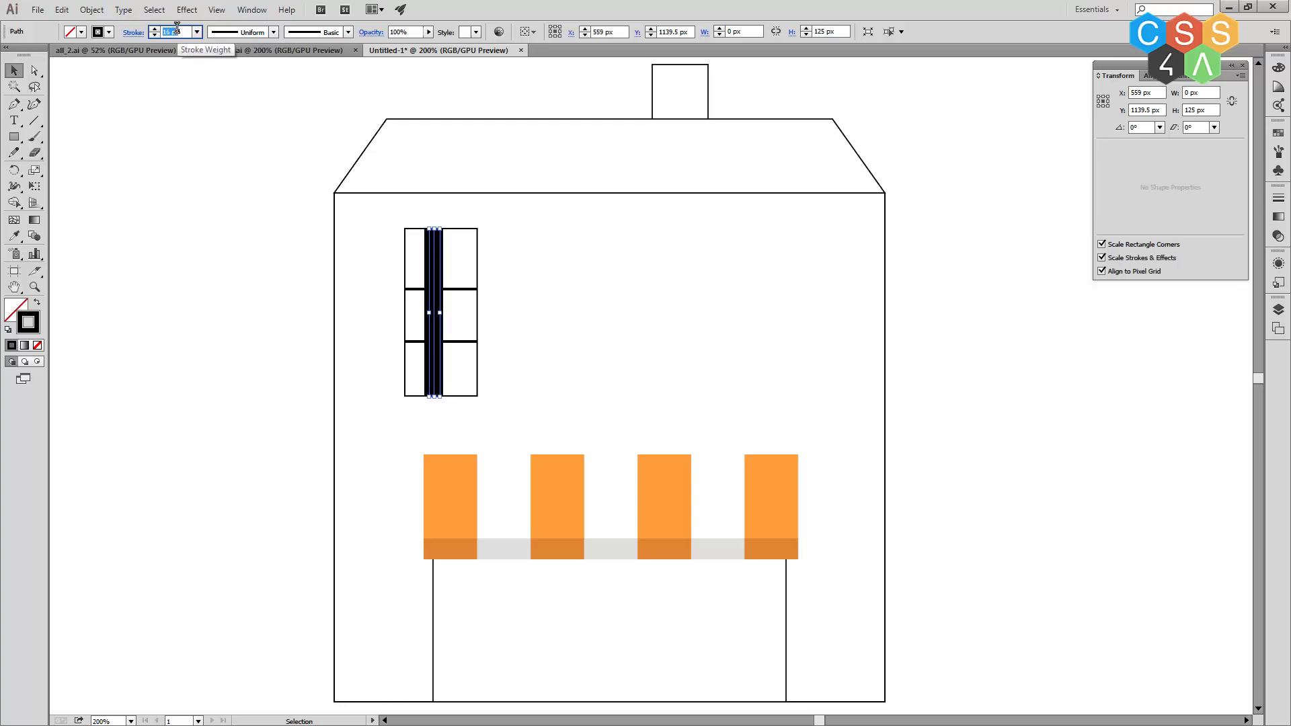
key(Up)
key(Up)
key(Up)
key(Up)
key(Up)
key(Down)
key(Down)
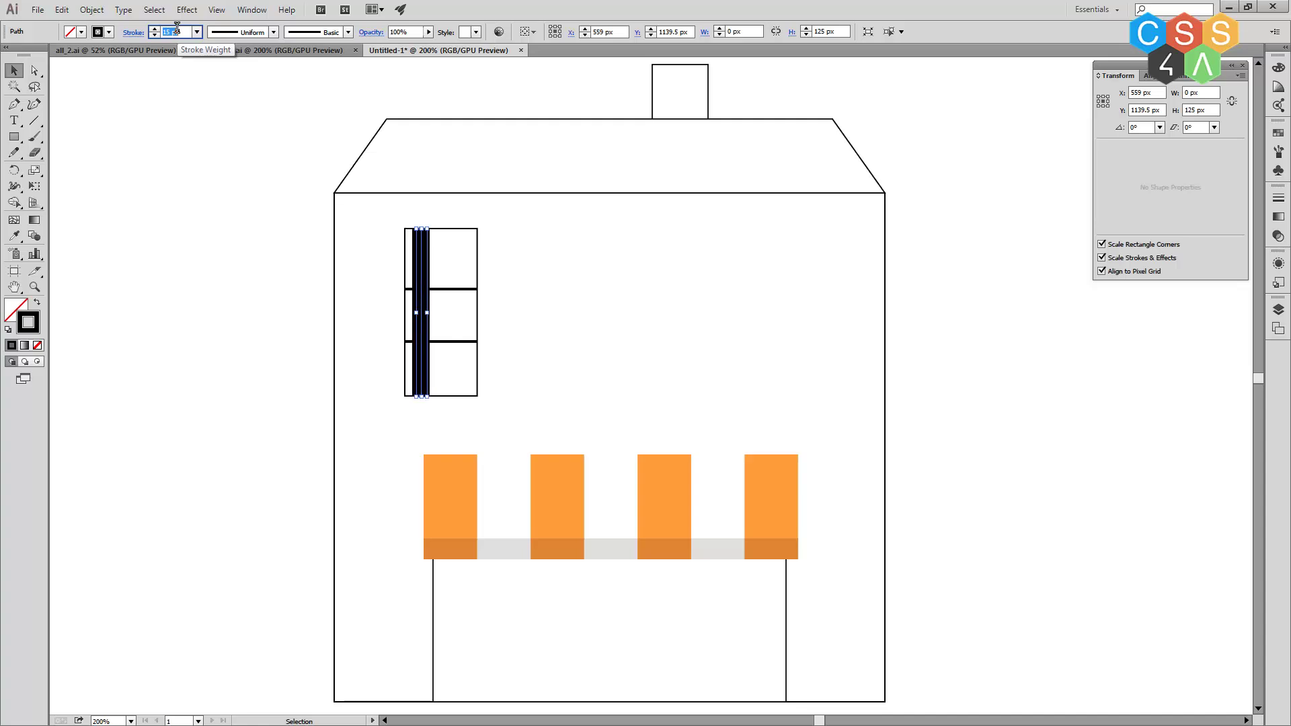
key(Down)
key(Down)
key(Up)
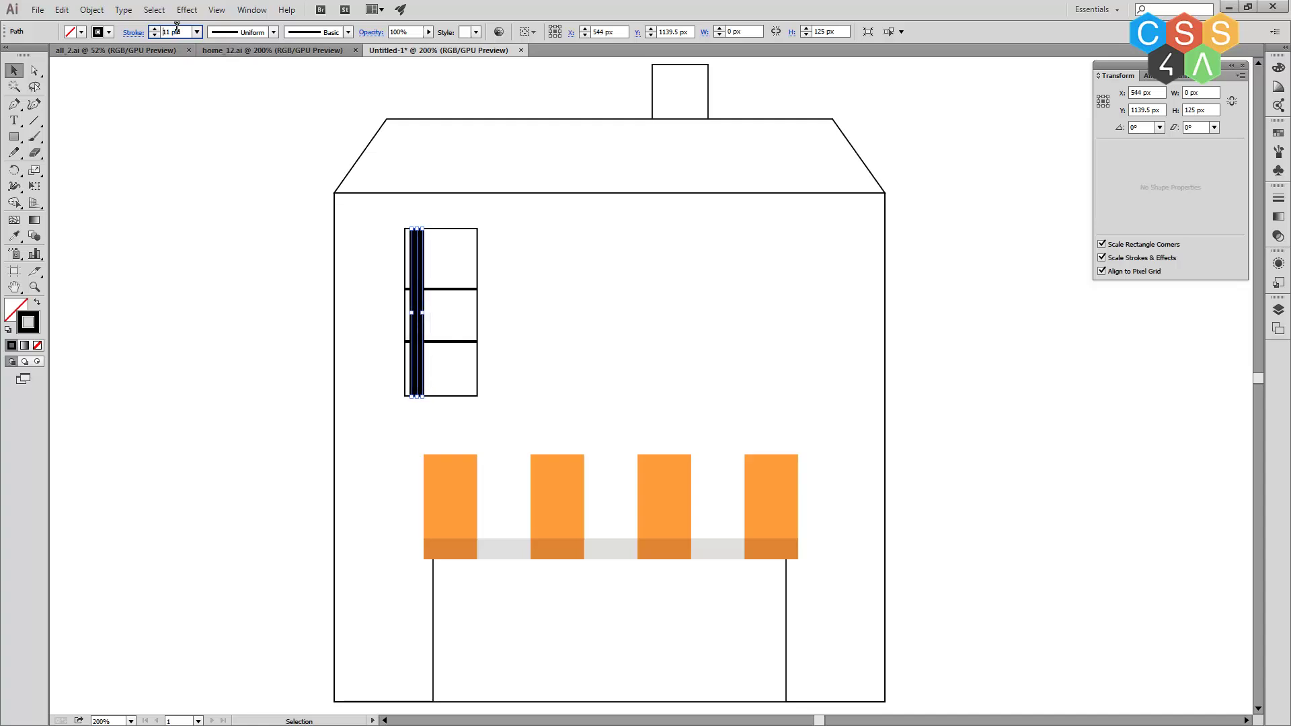
key(Up)
key(Up)
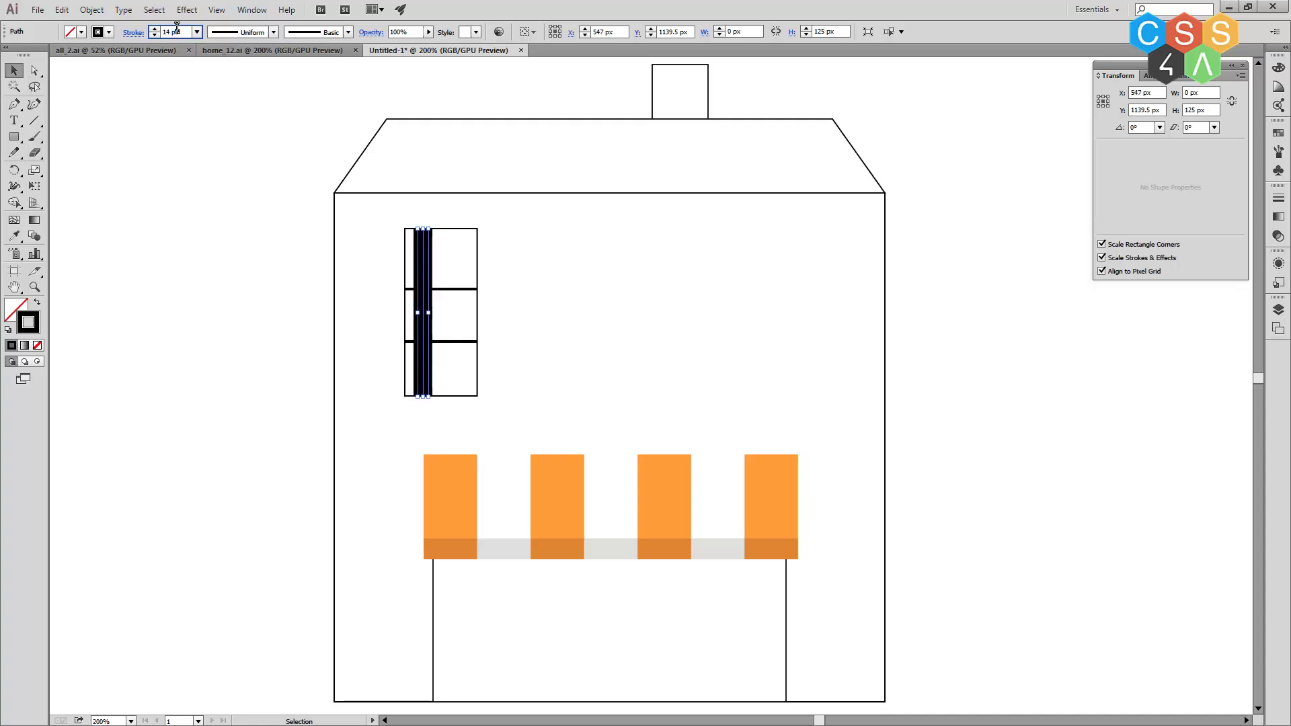
key(Up)
key(Down)
key(Down)
key(Down)
key(Down)
key(Down)
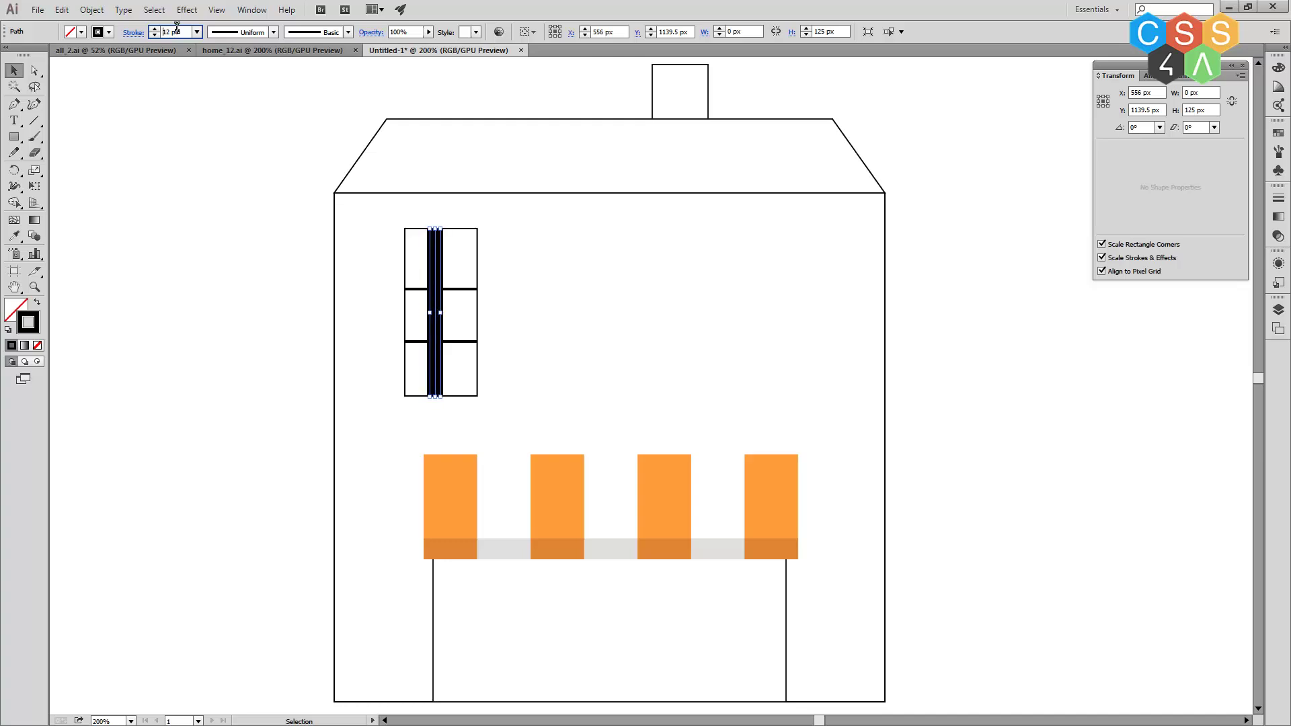
key(Down)
key(Down)
key(Down)
key(Down)
key(Down)
key(Down)
key(Down)
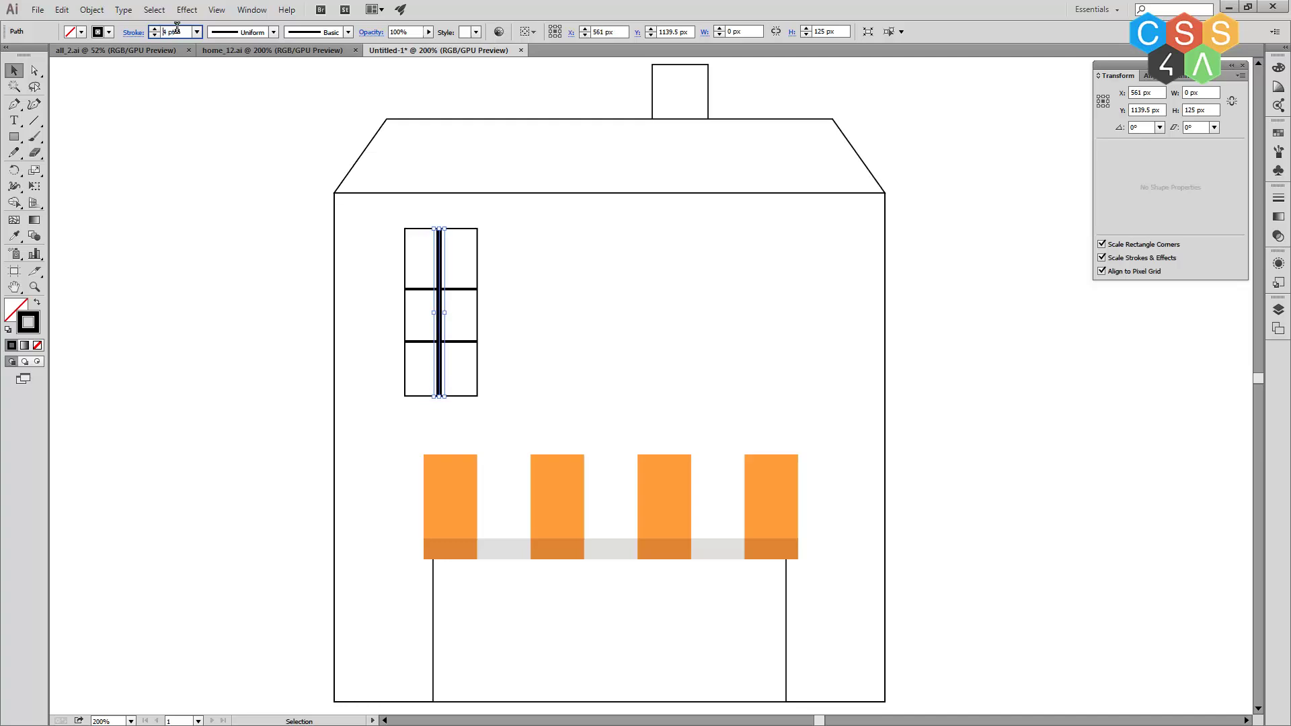
key(Down)
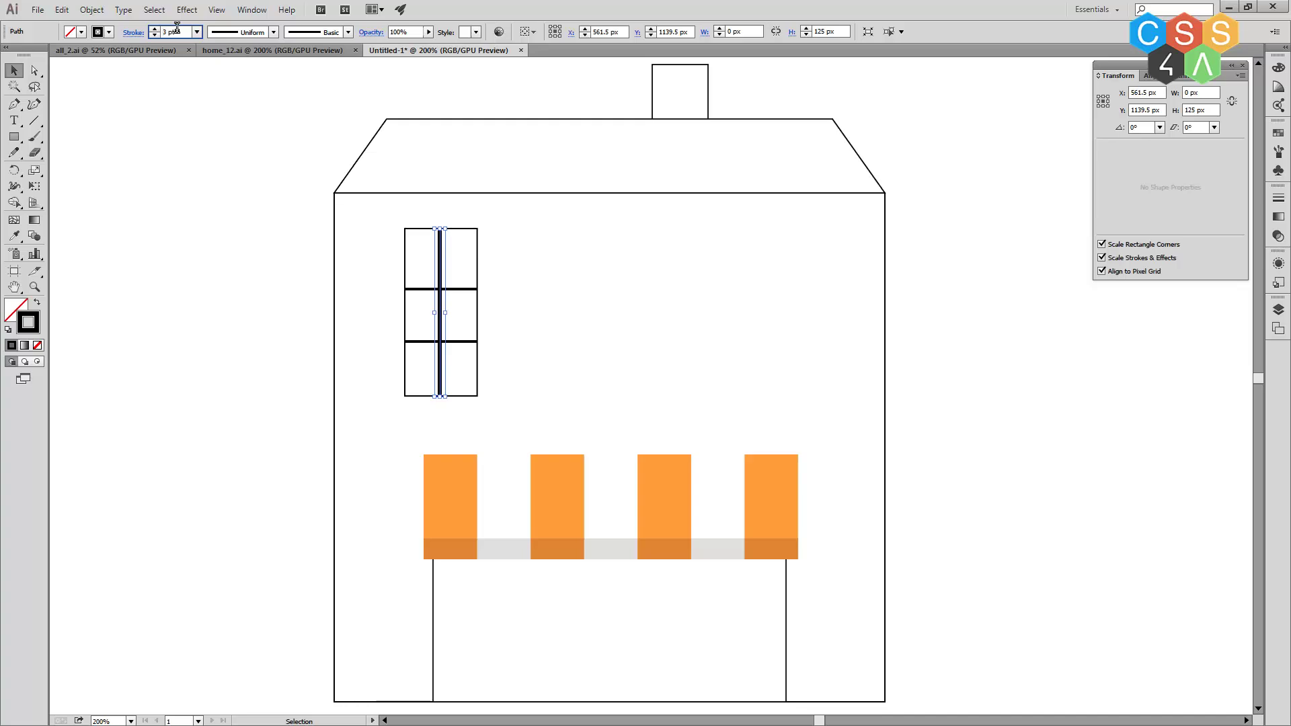
key(Down)
key(Down)
Check the Stroke panel's Align Stroke setting, keep it centred, and thin the grid stroke again
click(422, 228)
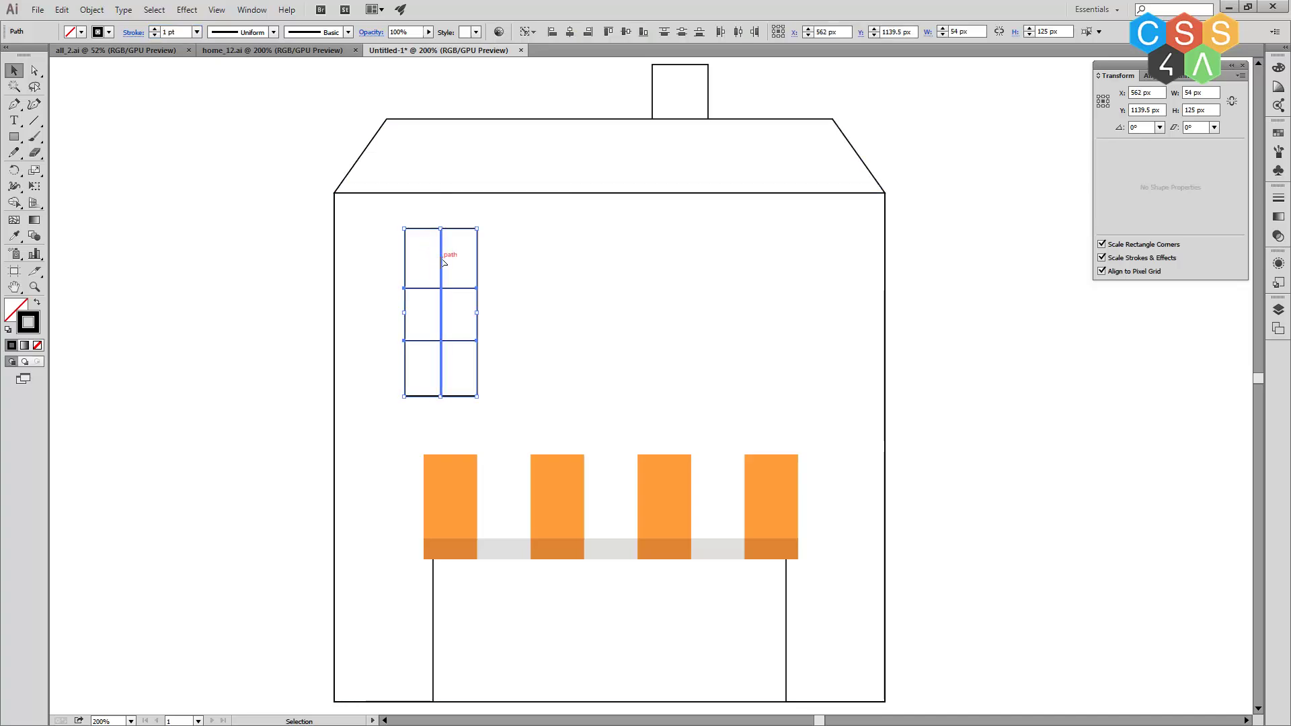
click(134, 33)
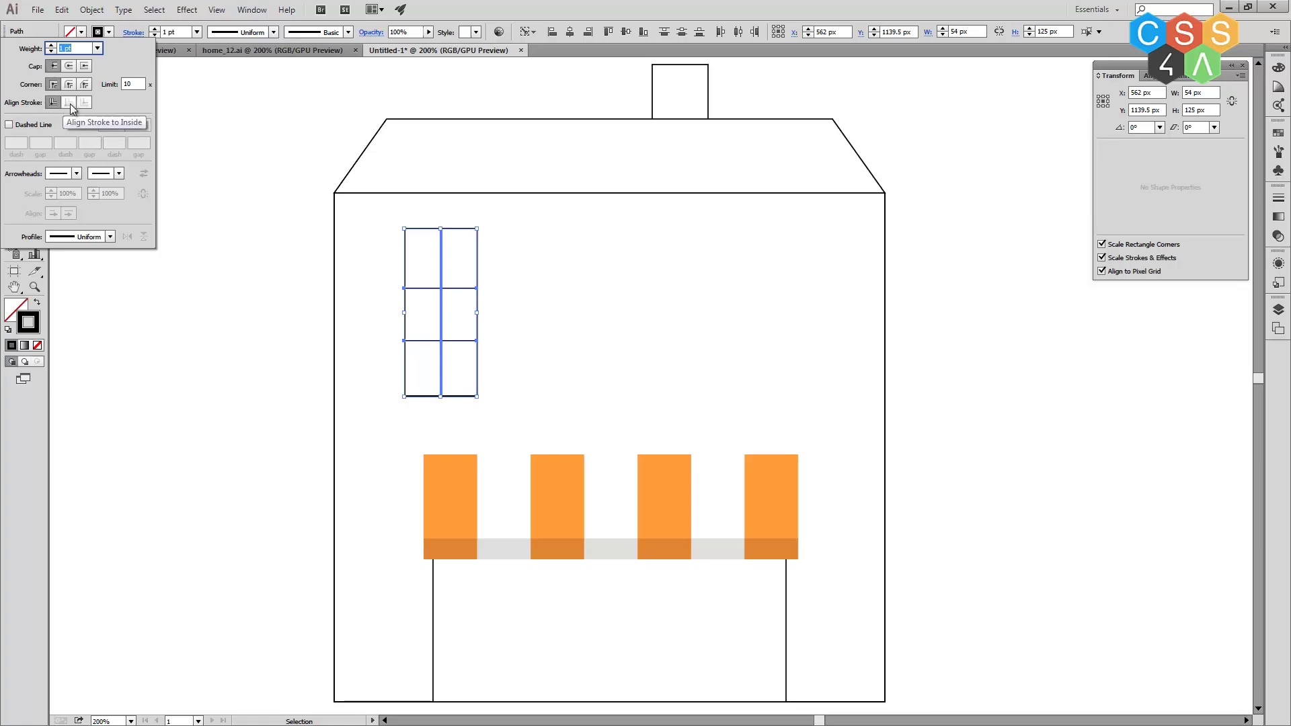
click(52, 103)
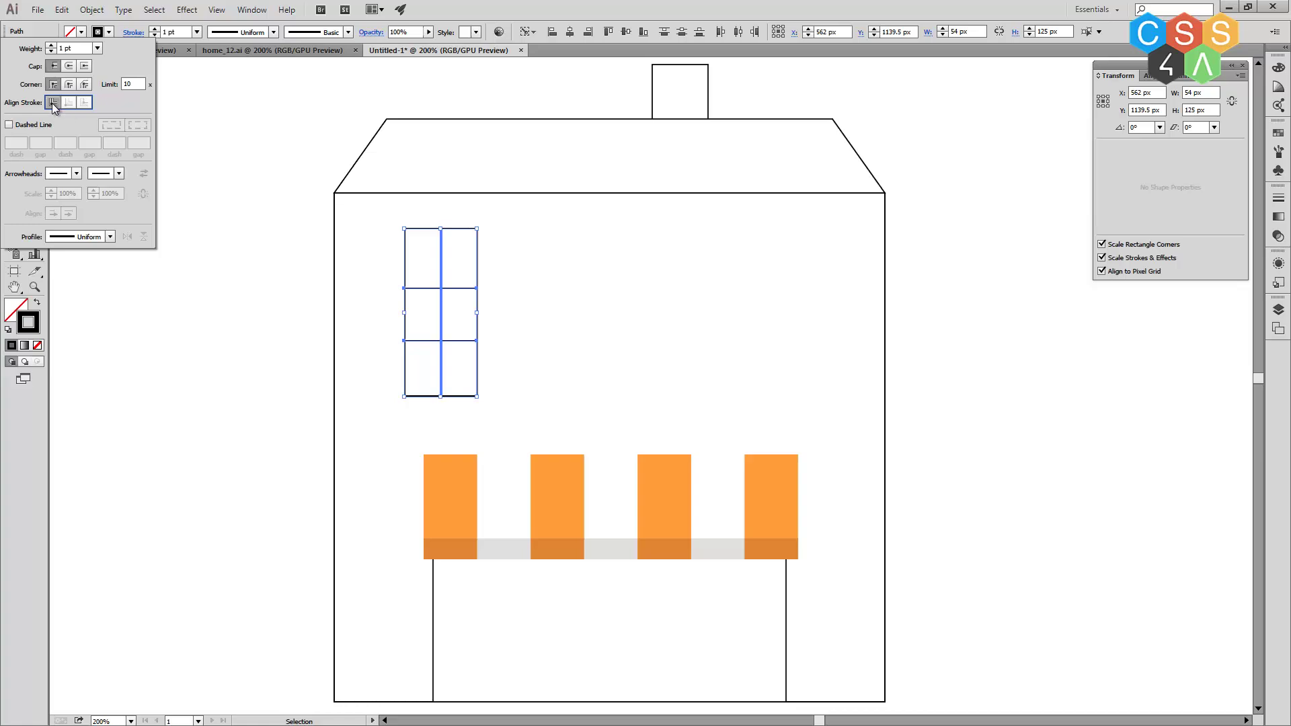
click(53, 84)
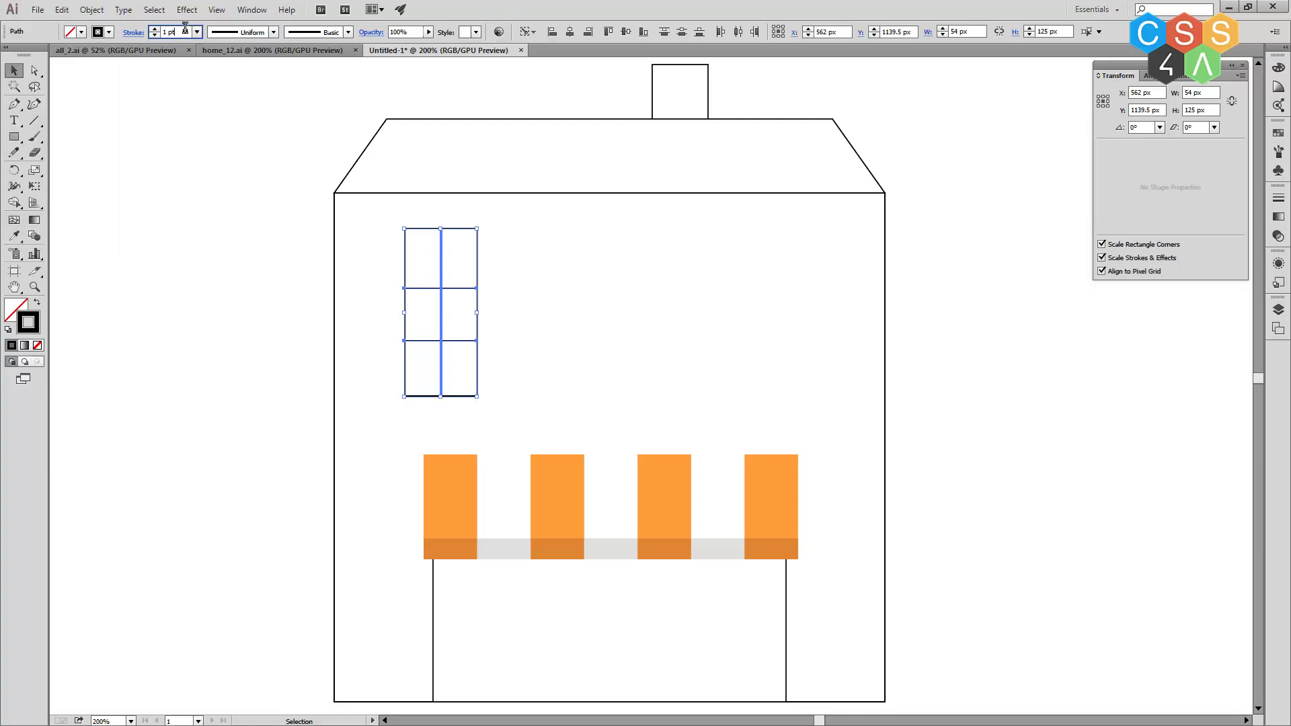
scroll(457, 269, up, 1)
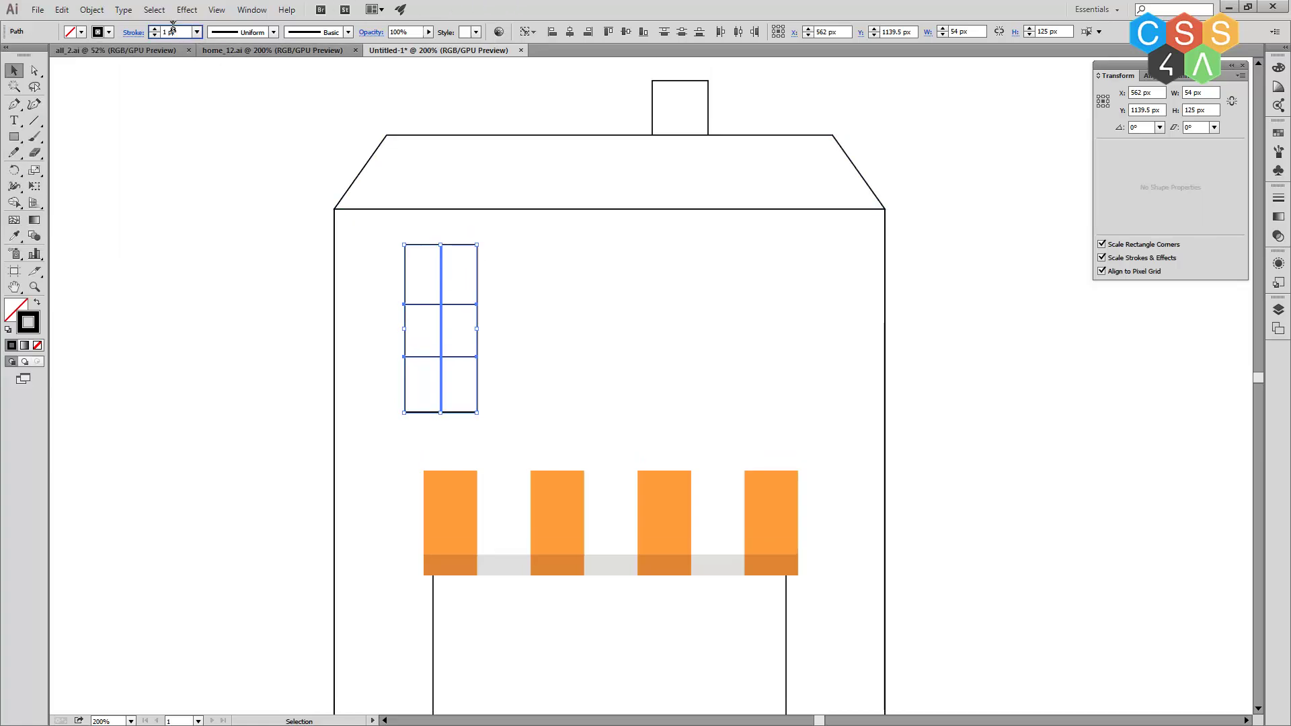
scroll(173, 31, up, 2)
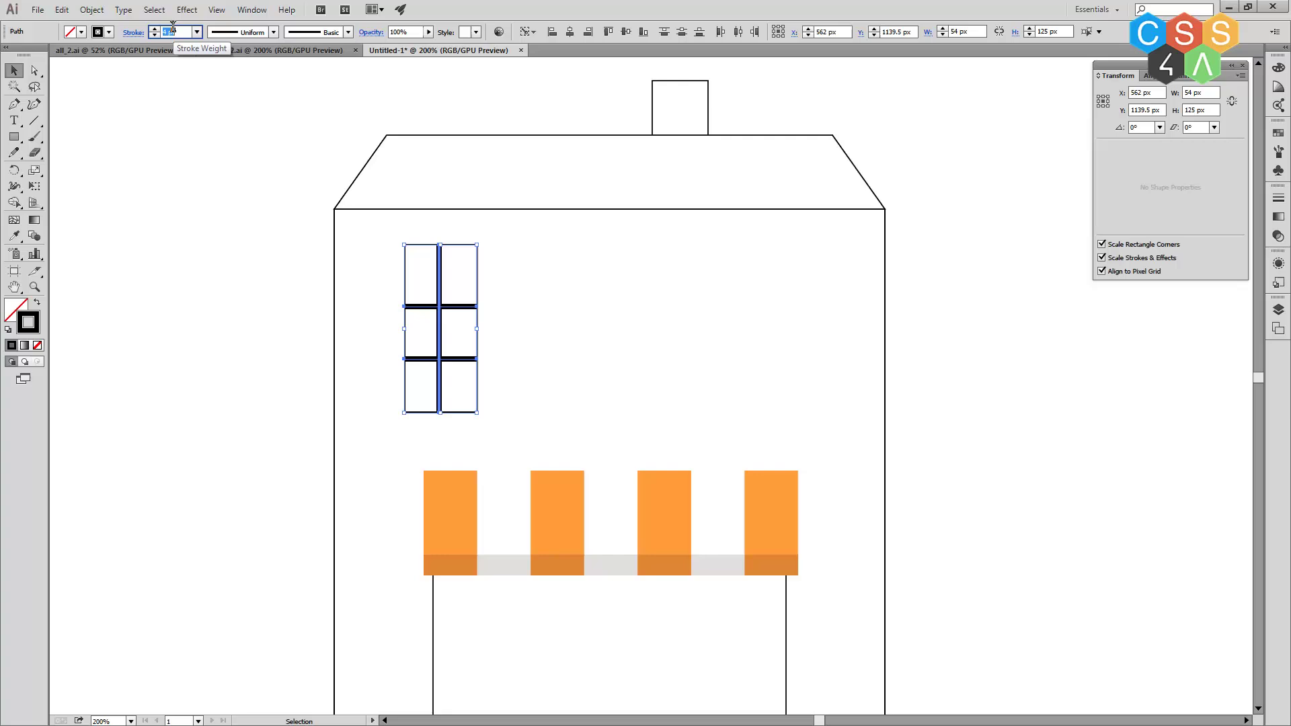
click(272, 285)
key(ctrl+z)
key(ctrl+z)
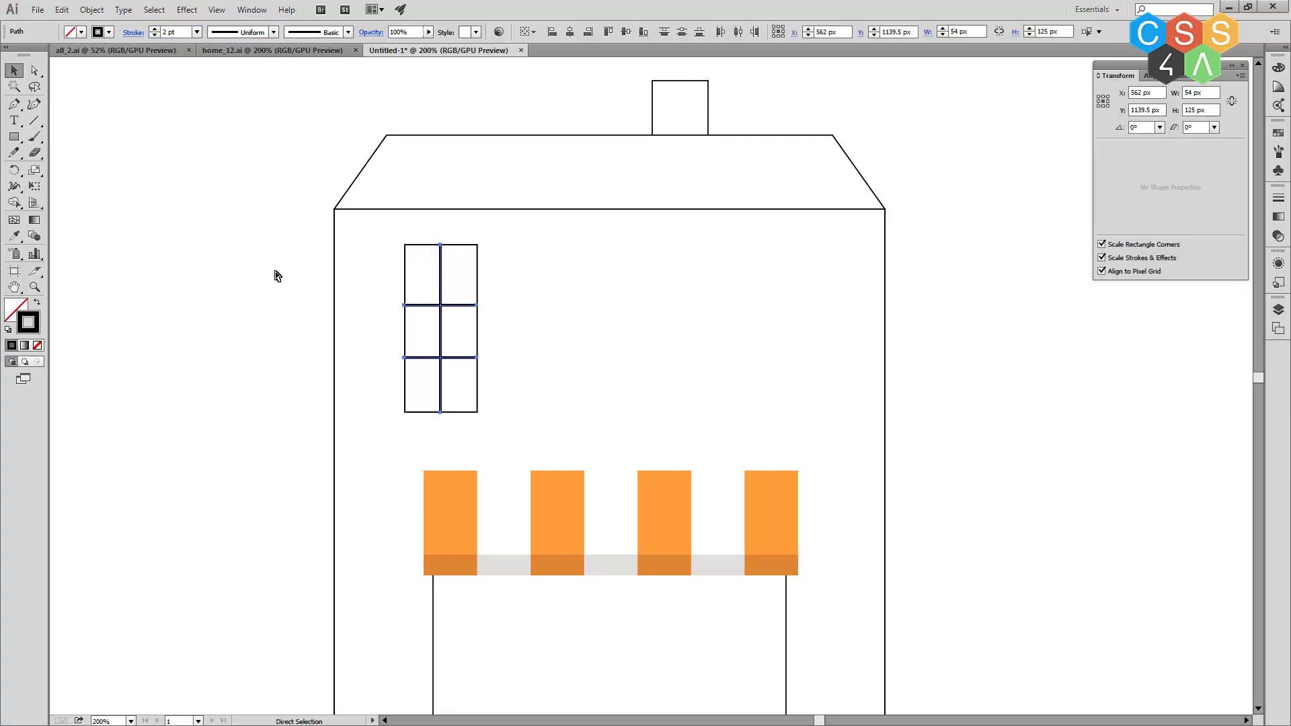
key(ctrl+z)
key(ctrl+z)
key(ctrl+z)
click(239, 320)
Give the window's middle vertical bar a 5 pt stroke and nudge it slightly right
click(416, 279)
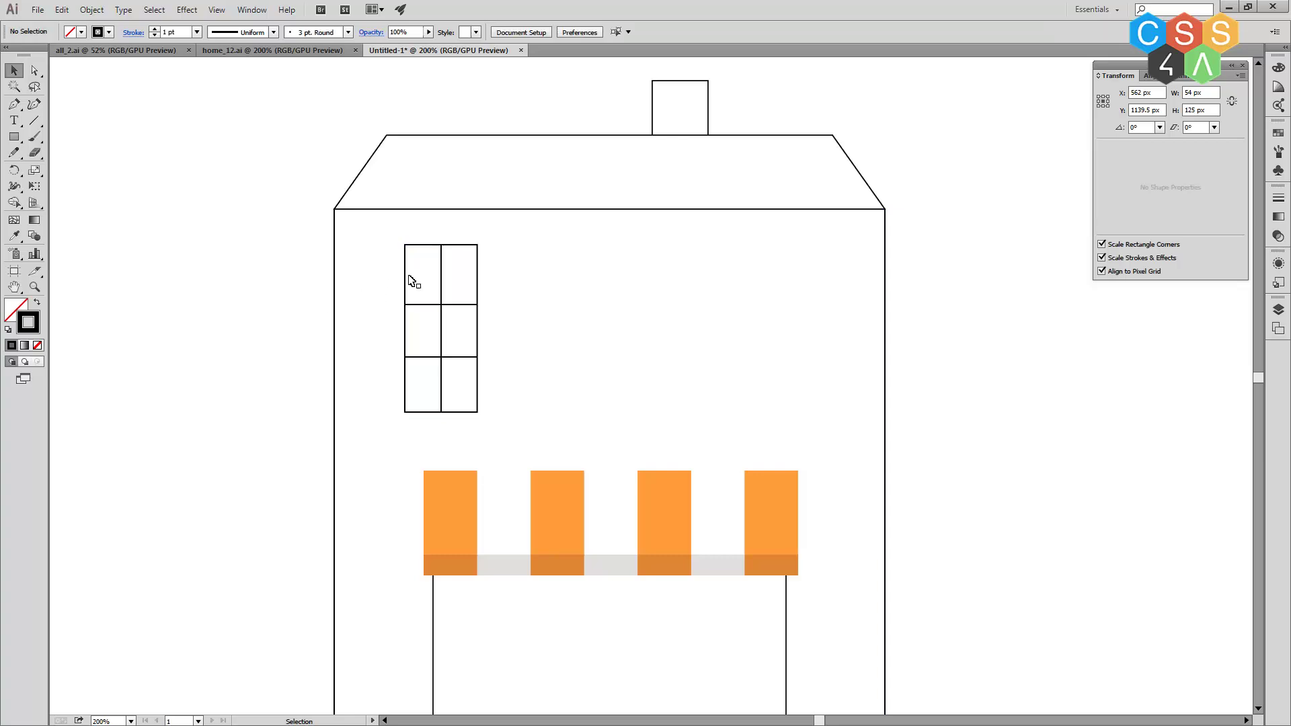
click(442, 282)
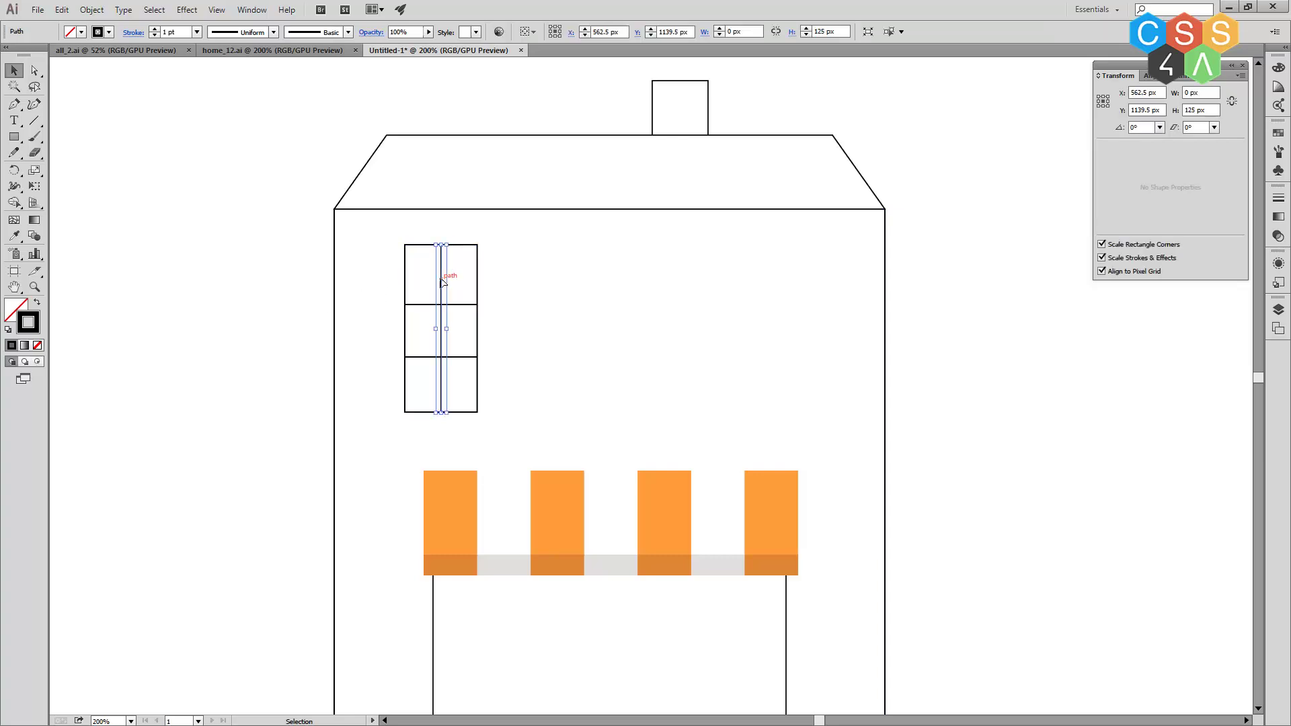
click(175, 31)
text(3)
key(Return)
text(5)
key(Return)
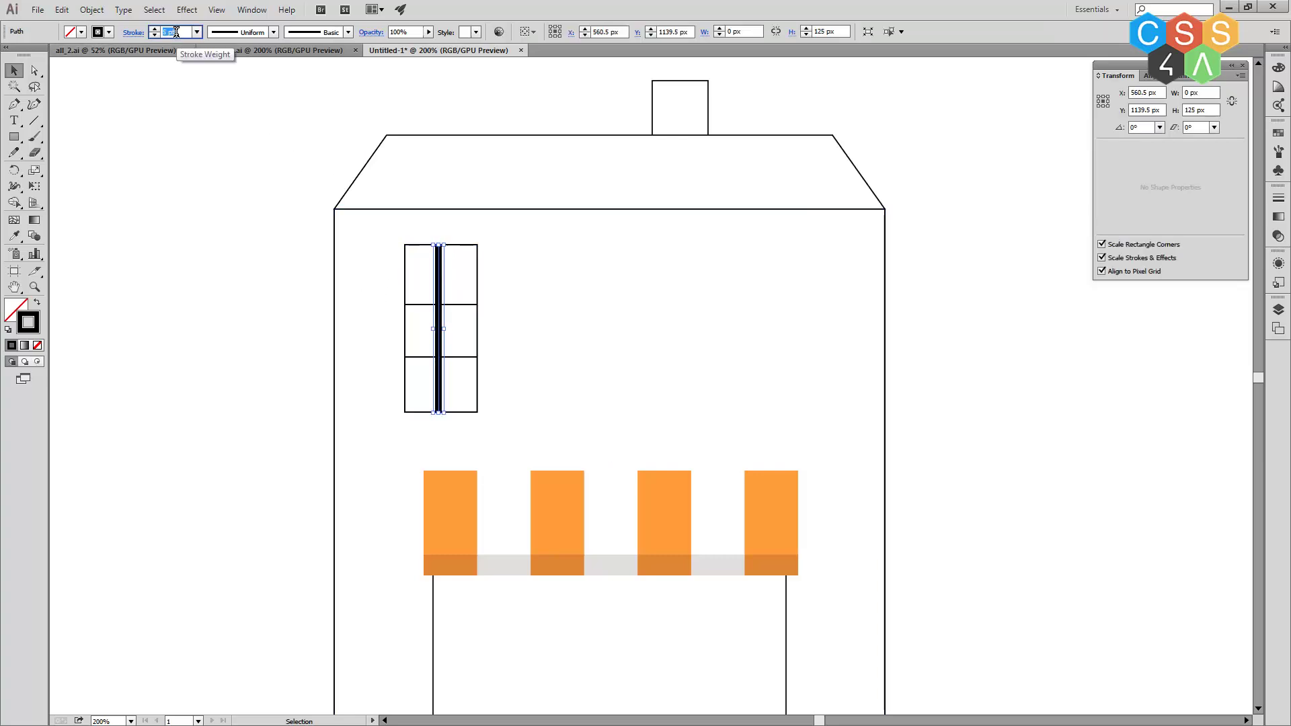
click(214, 341)
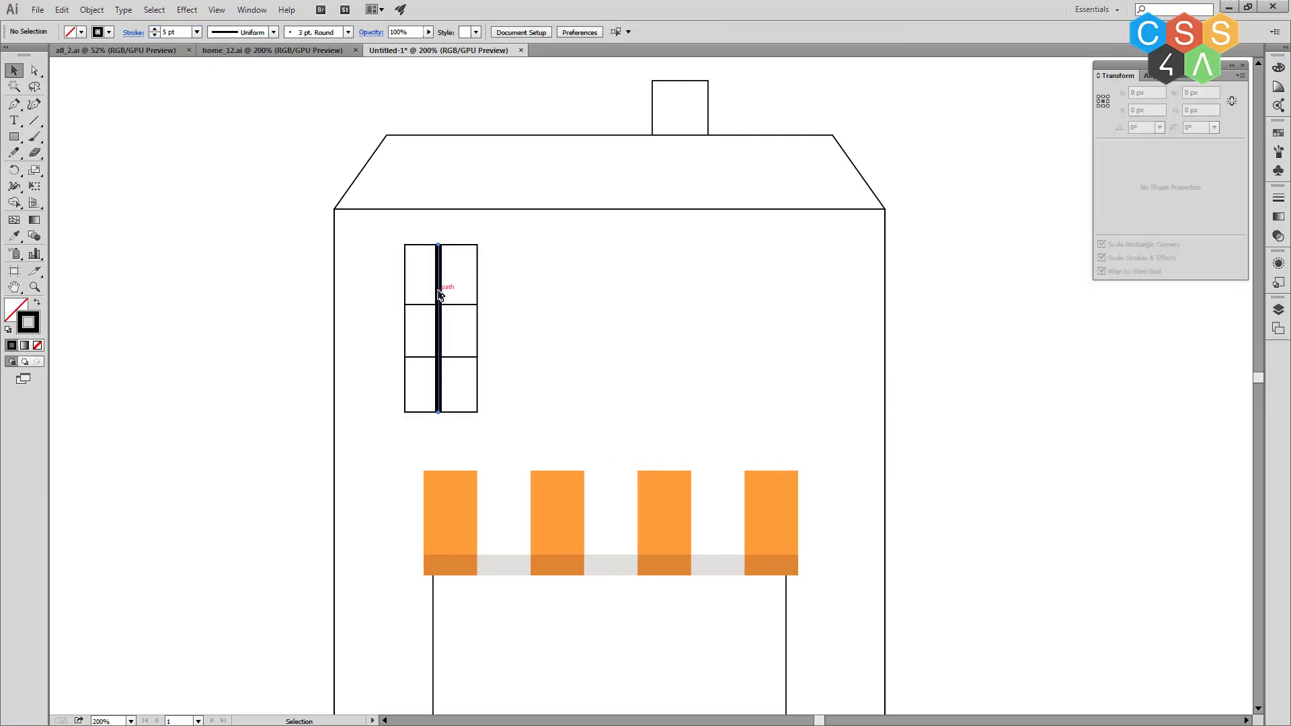
drag(439, 293, 444, 294)
click(262, 421)
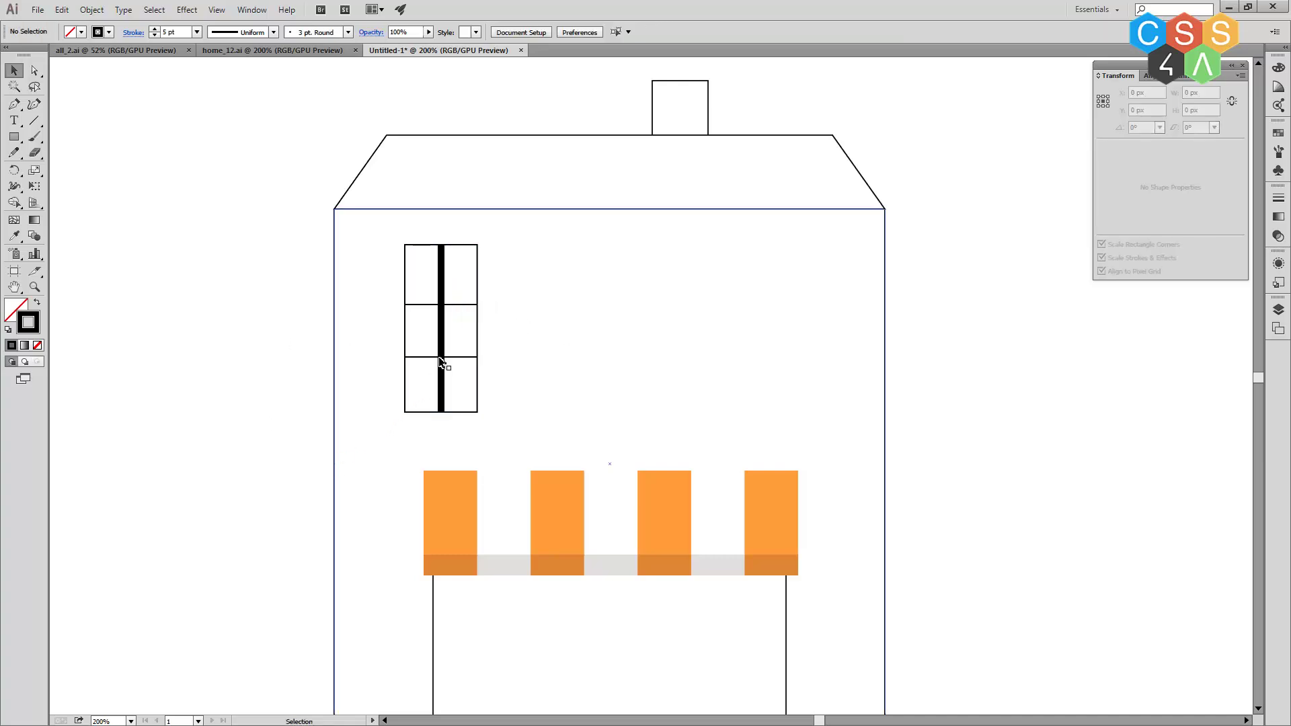
Set both horizontal crossbars to a 3 pt stroke
click(461, 304)
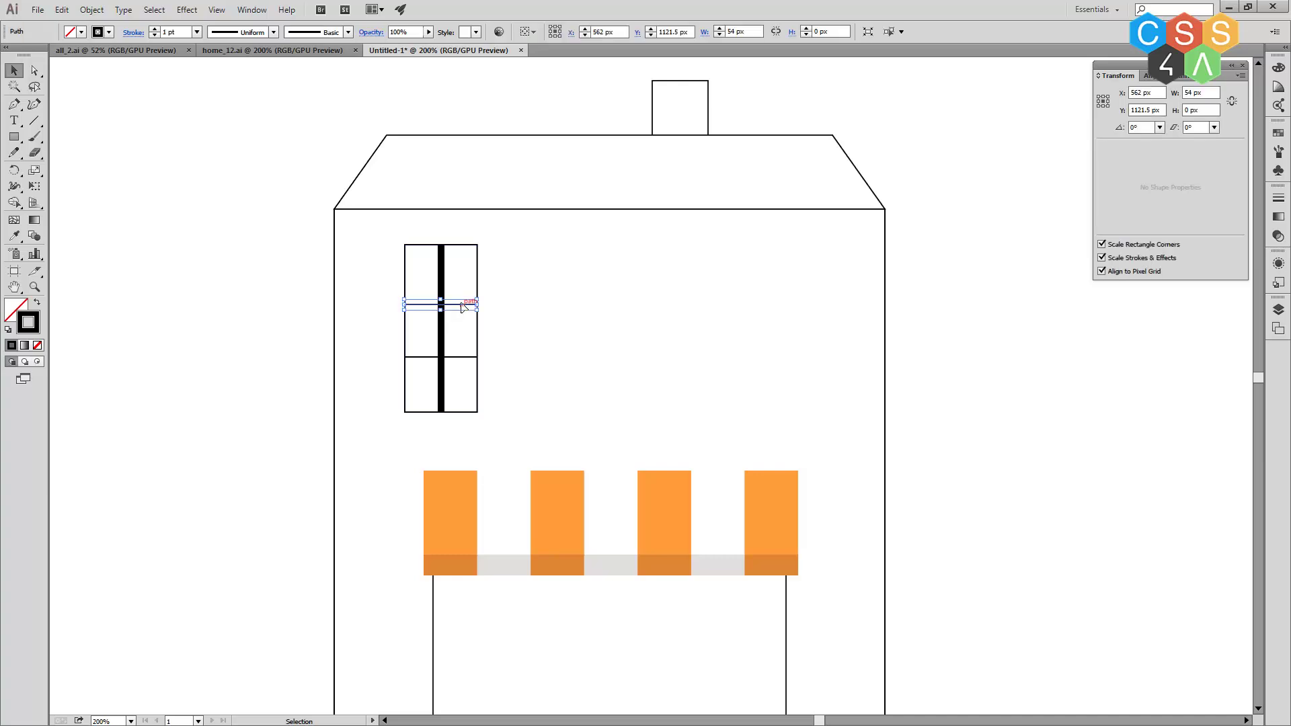
shift+click(461, 357)
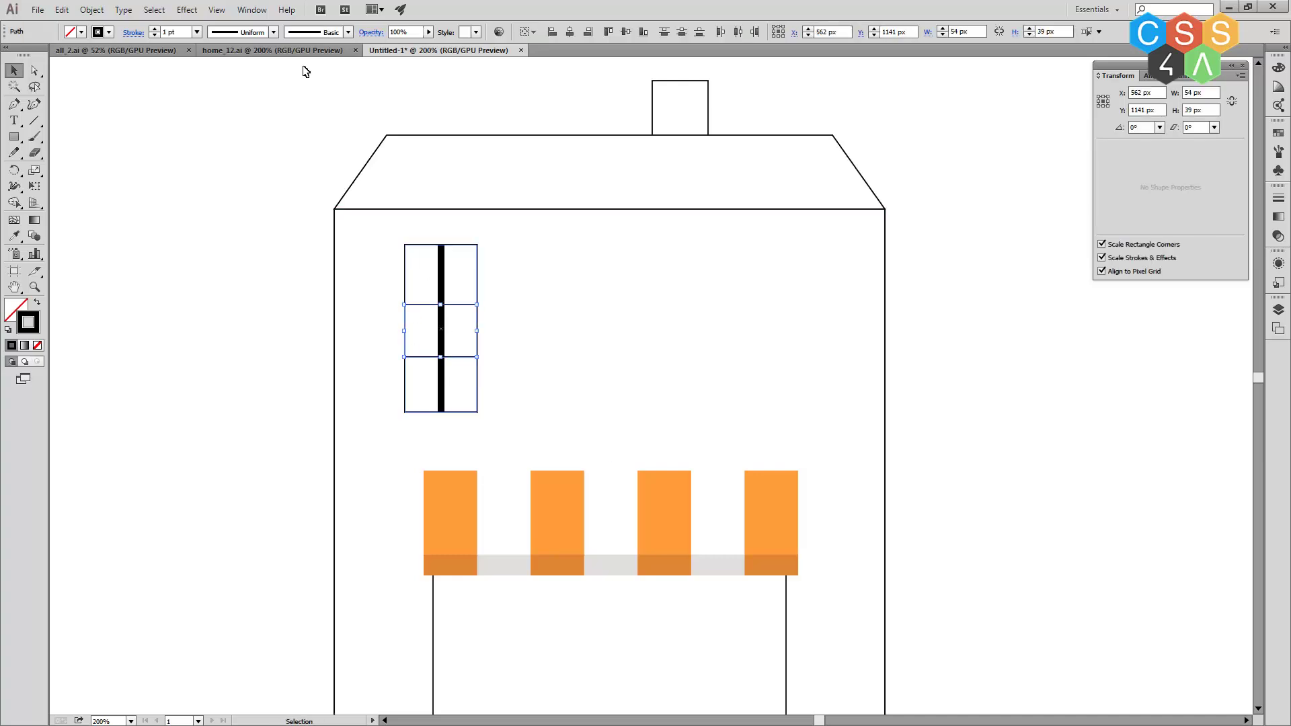
click(181, 31)
text(3)
key(Return)
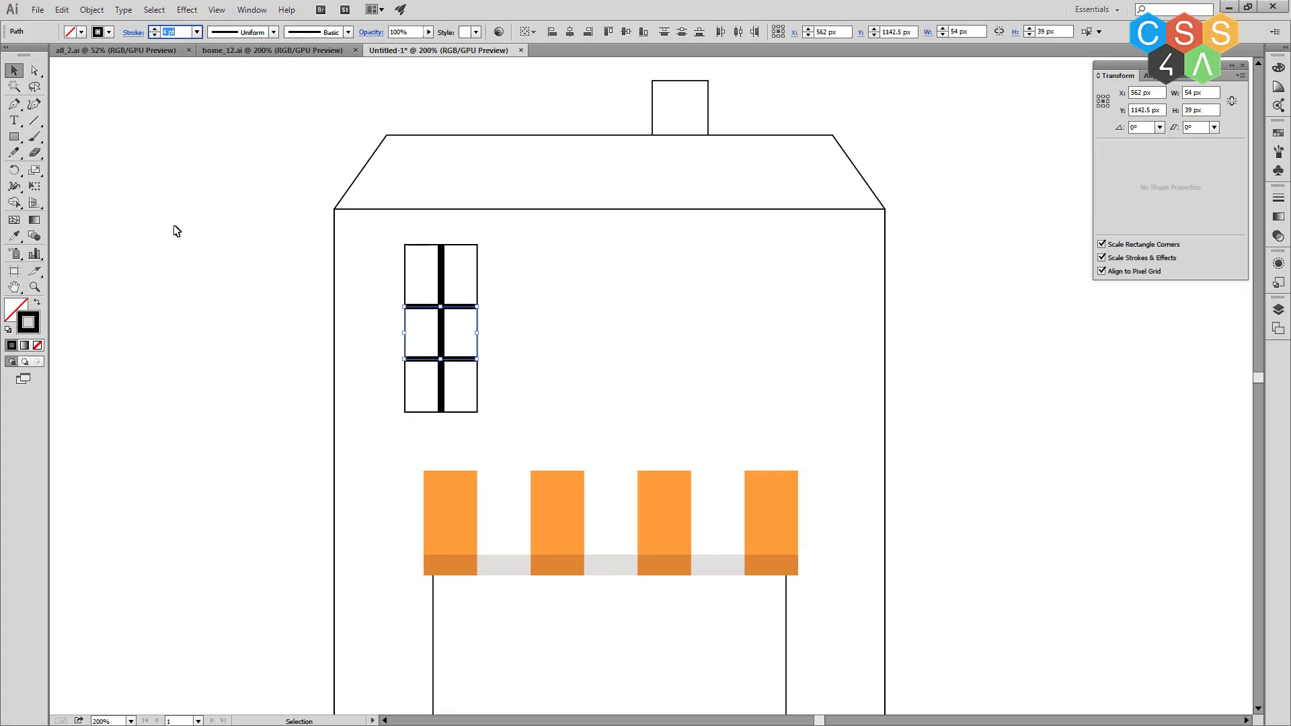
click(269, 282)
click(463, 361)
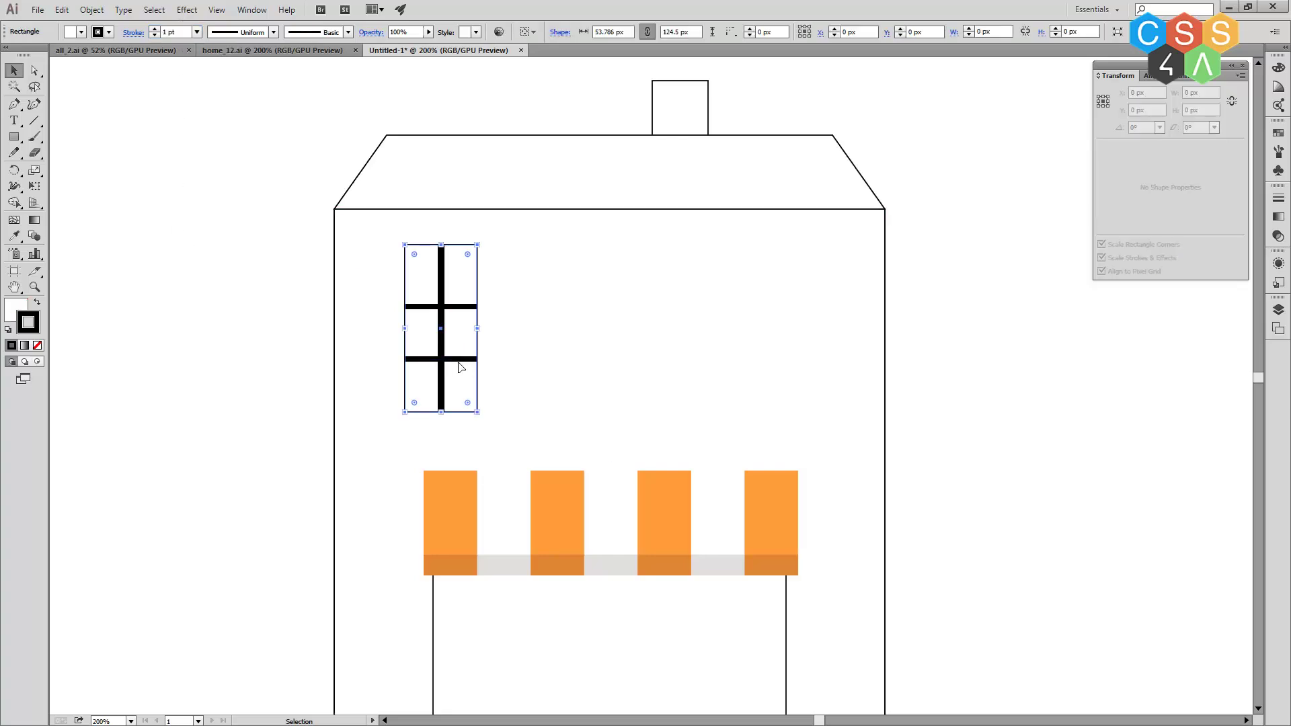
click(462, 360)
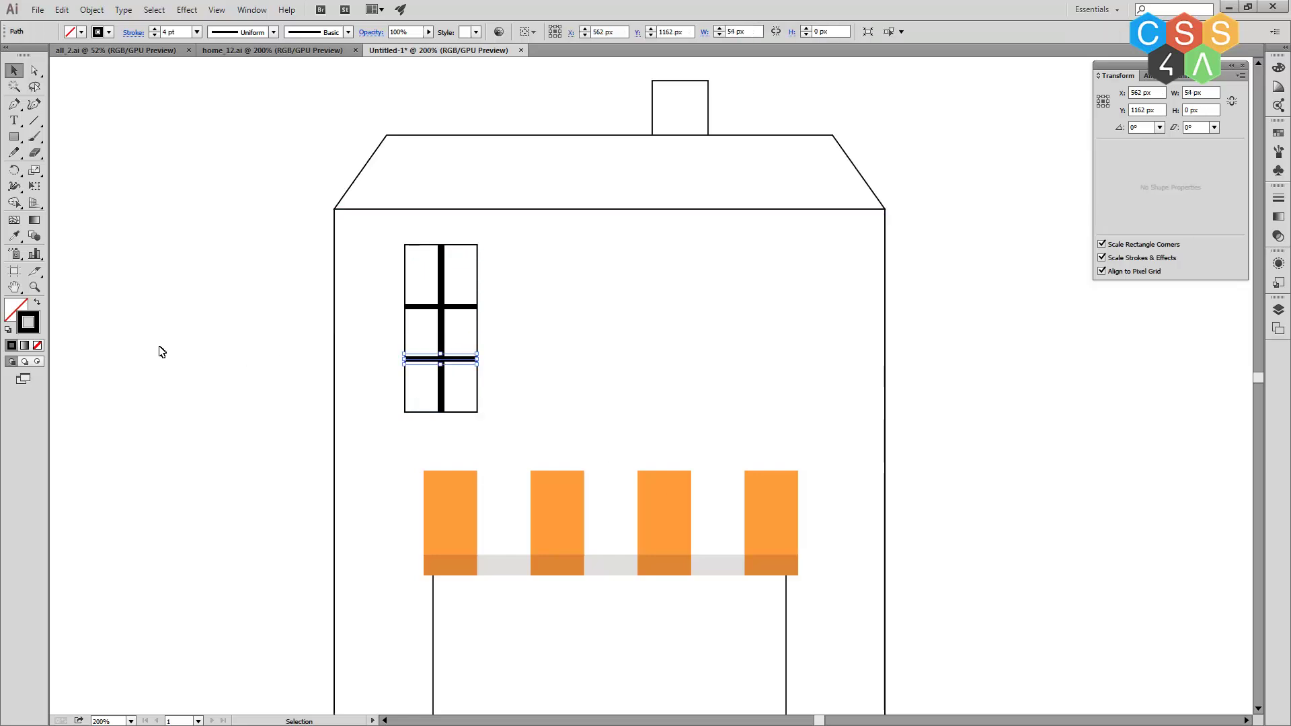
shift+click(459, 308)
double_click(184, 31)
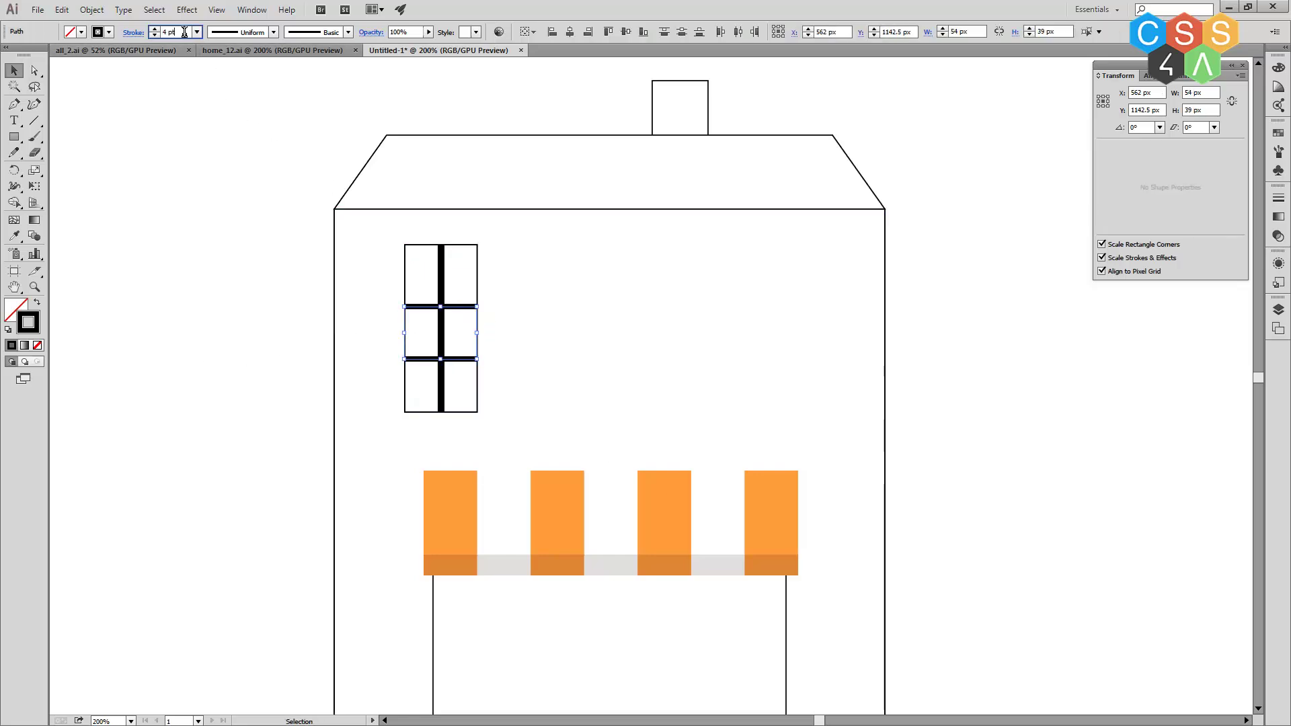
text(2)
key(Return)
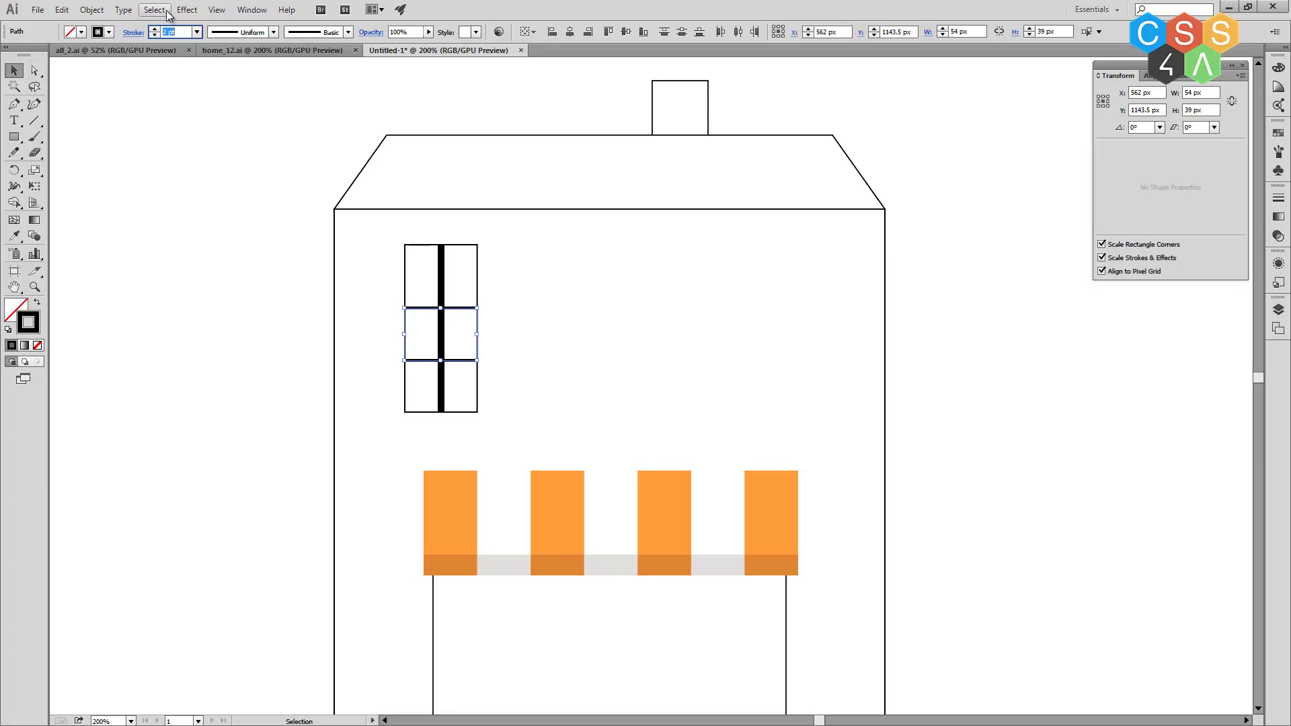
text(3)
key(Return)
click(265, 259)
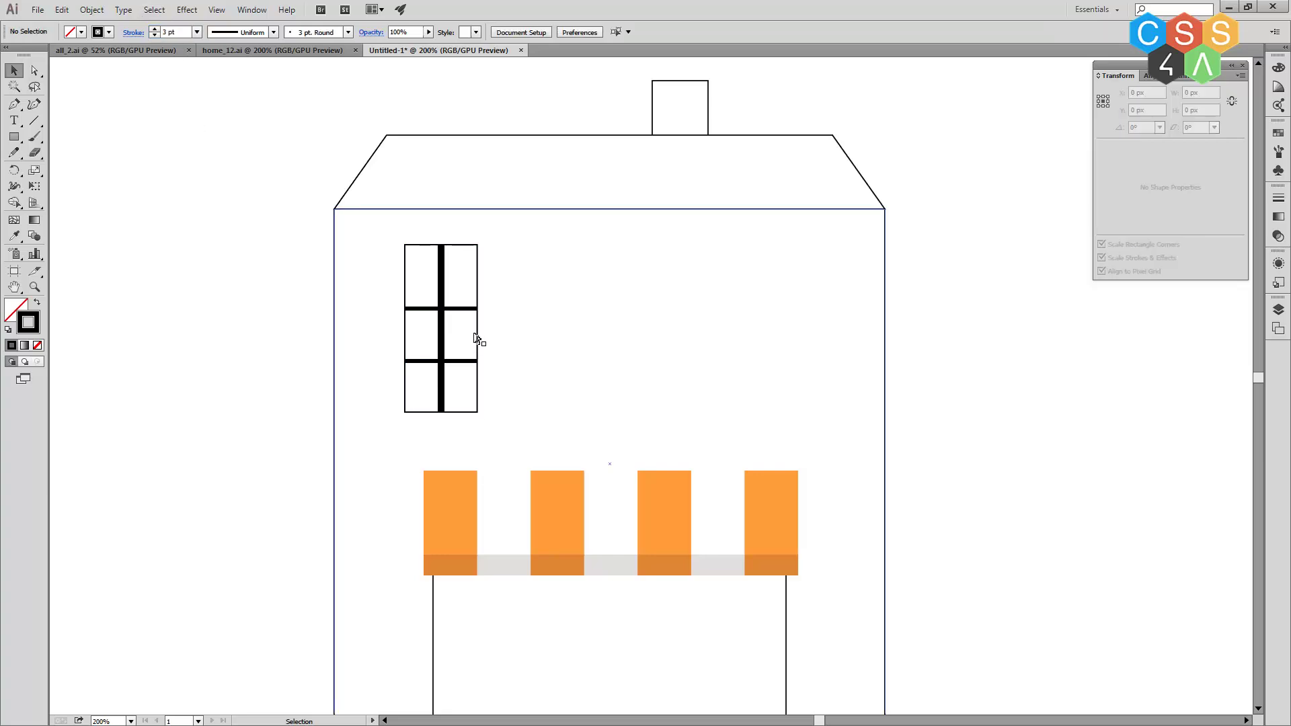
Give the window frame rectangle a 4 pt outline
click(477, 285)
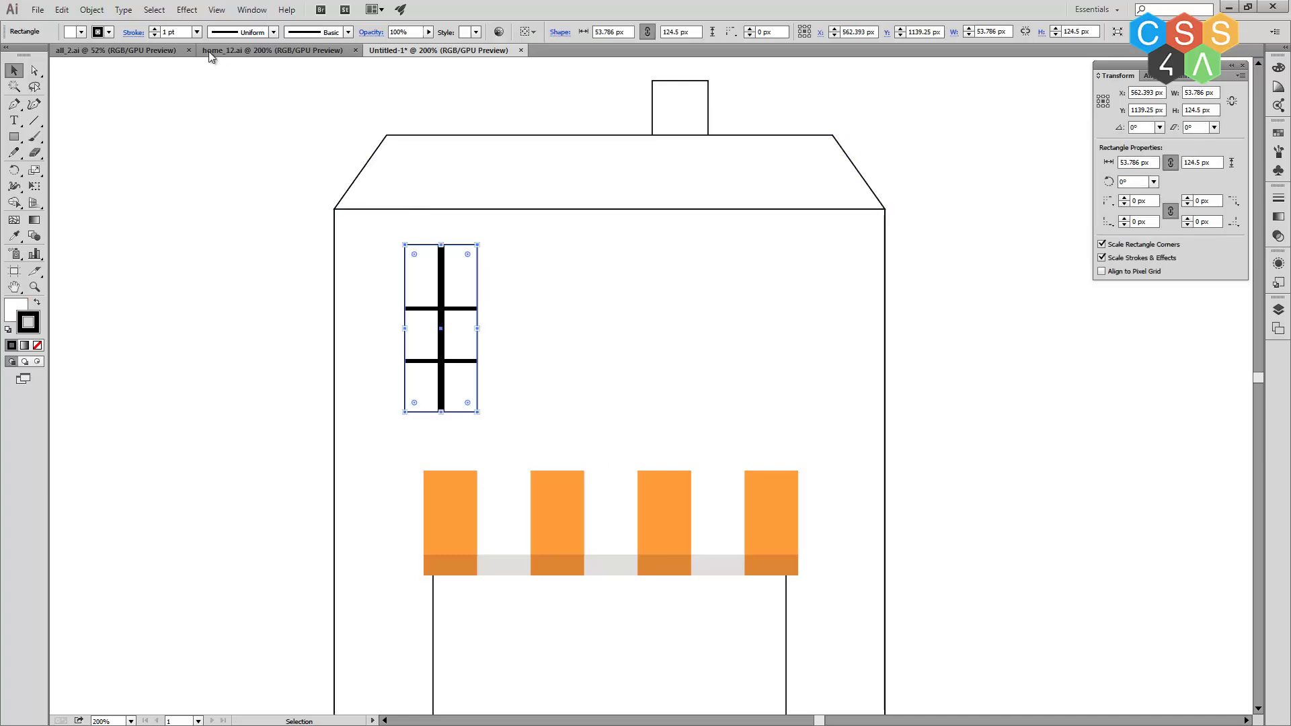
double_click(179, 32)
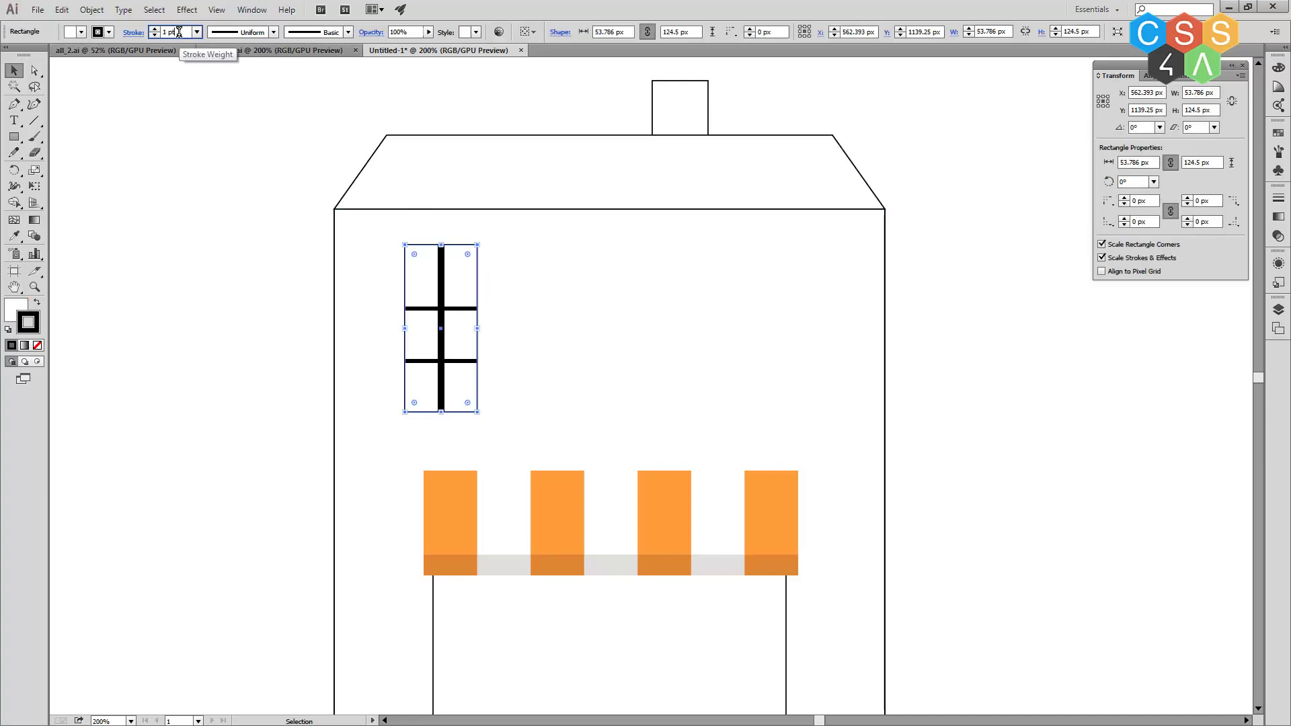
text(4)
key(Return)
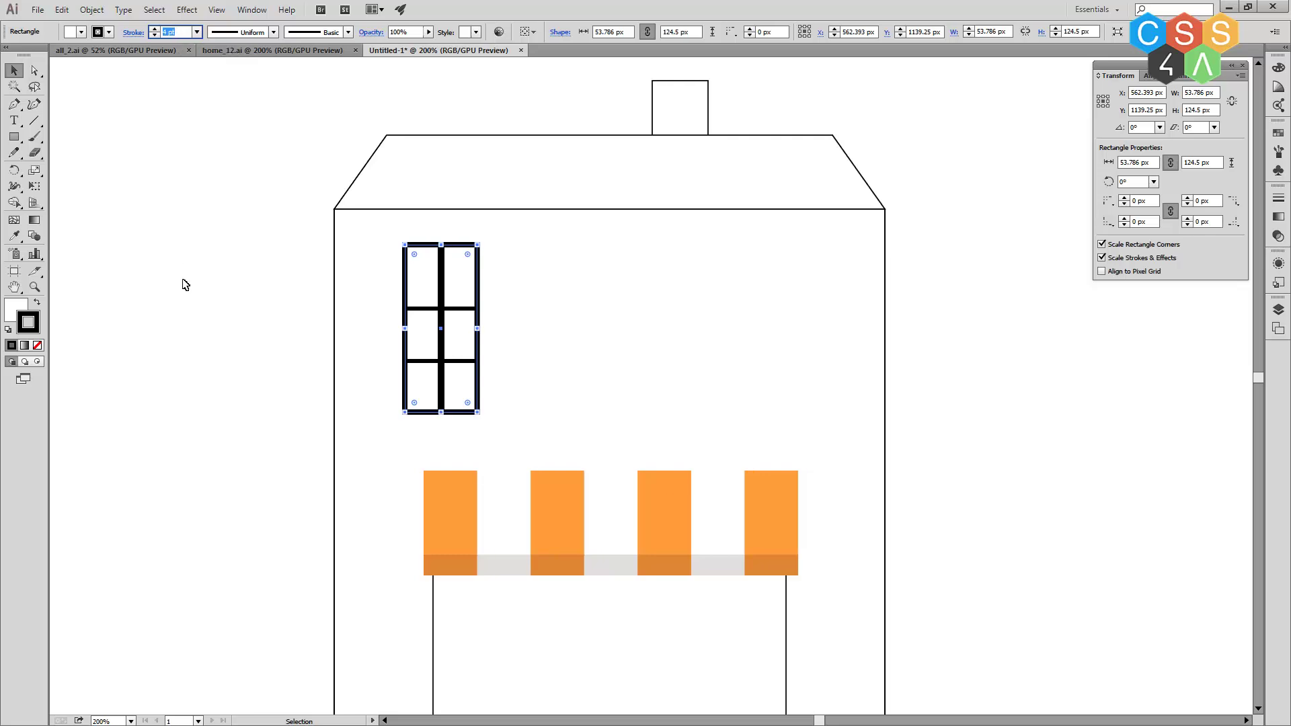
click(184, 280)
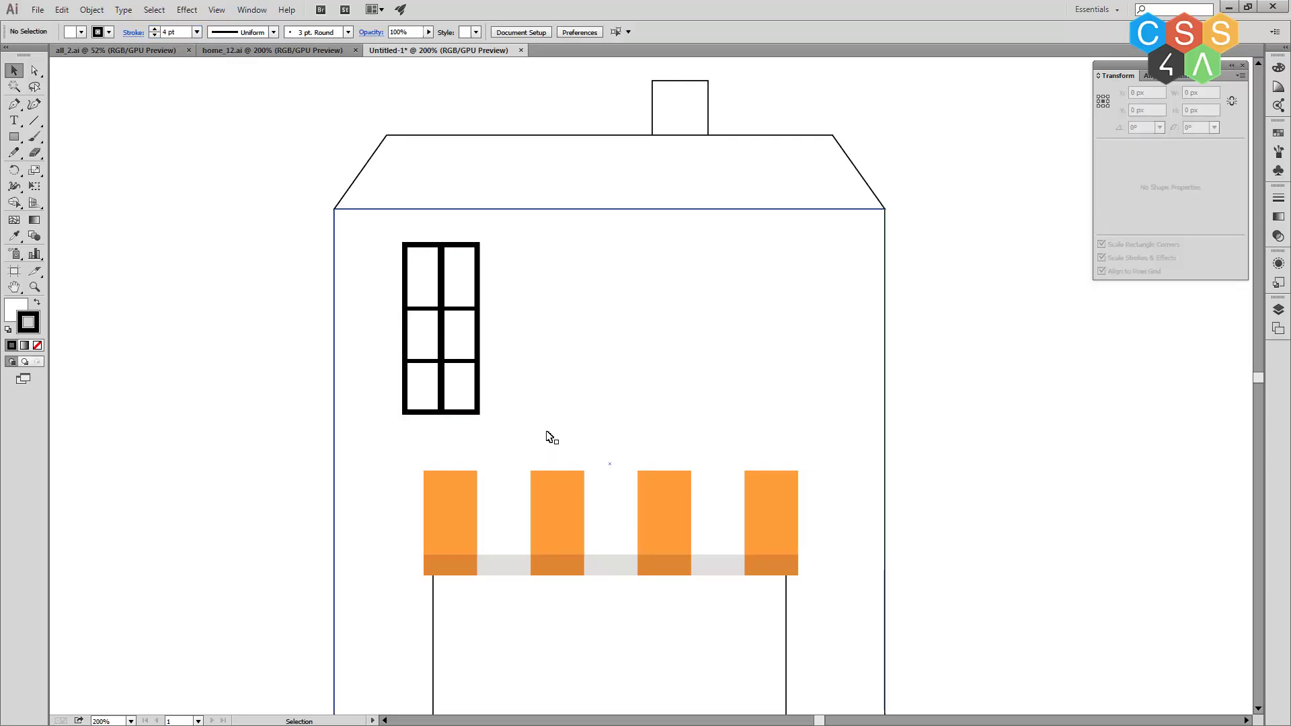
Check the window colours in the coloured home_12.ai reference house
click(478, 265)
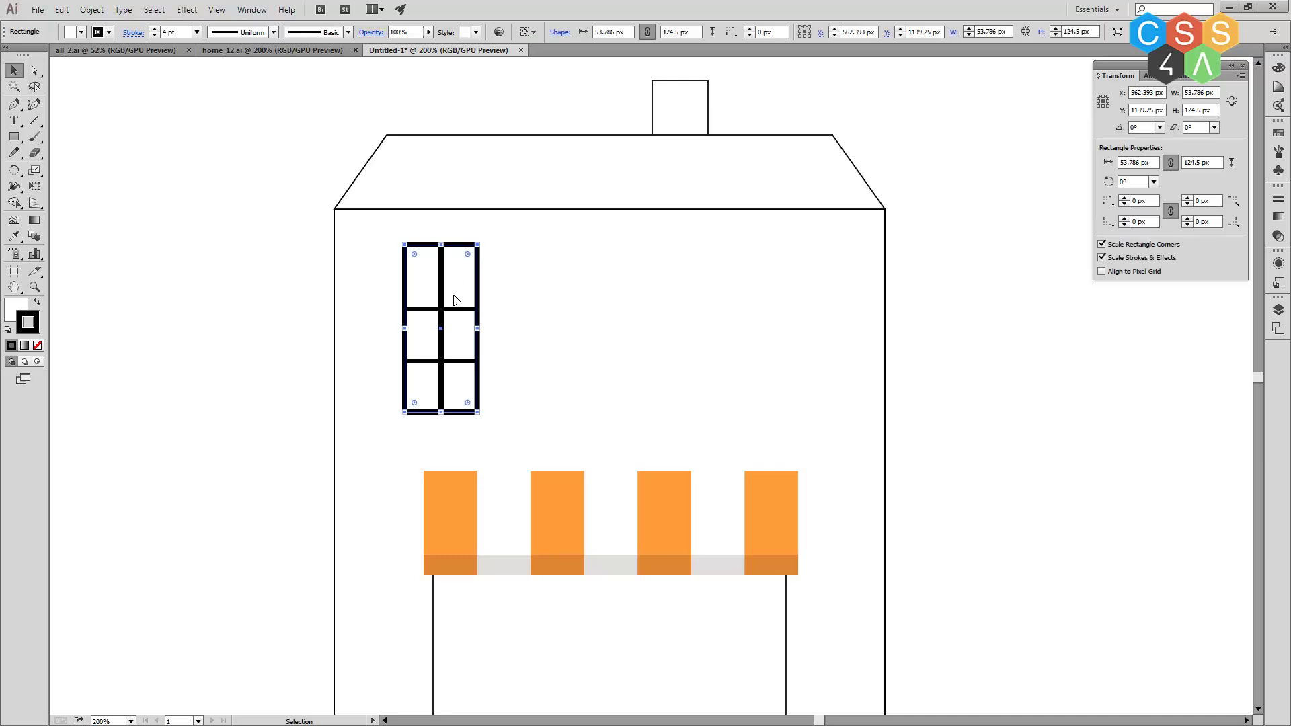
click(262, 51)
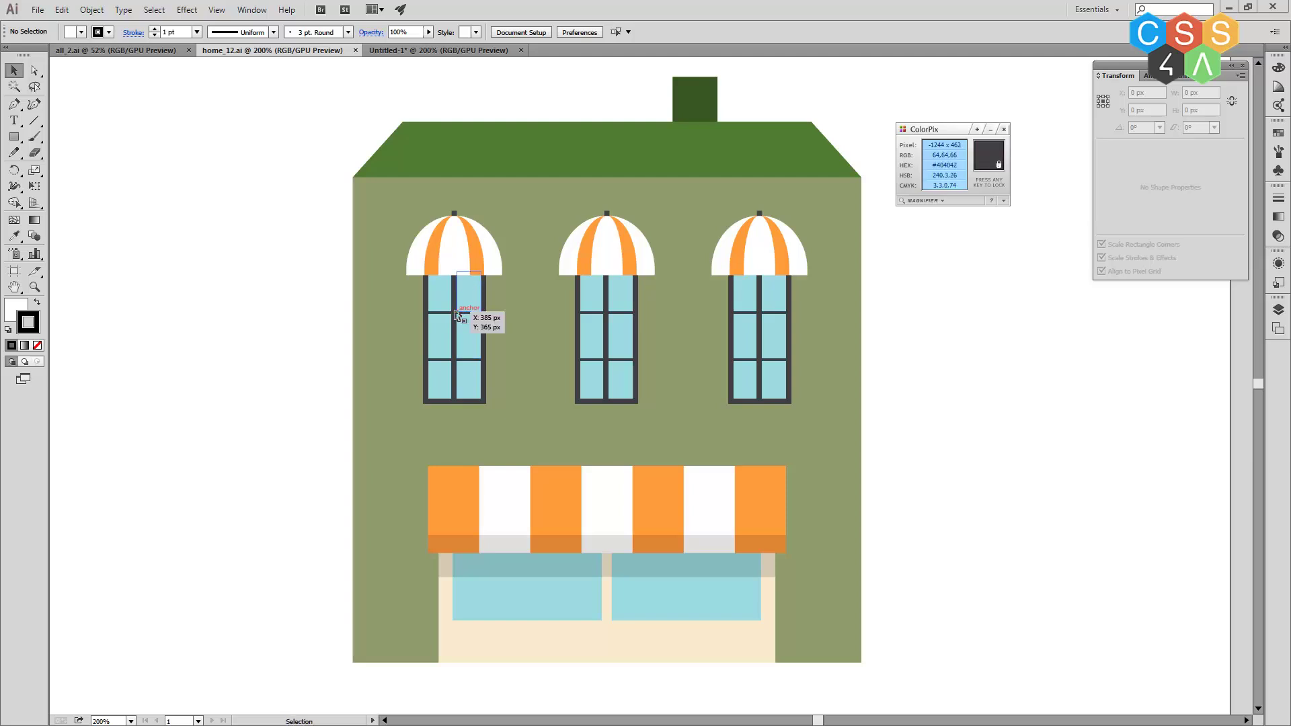
click(418, 50)
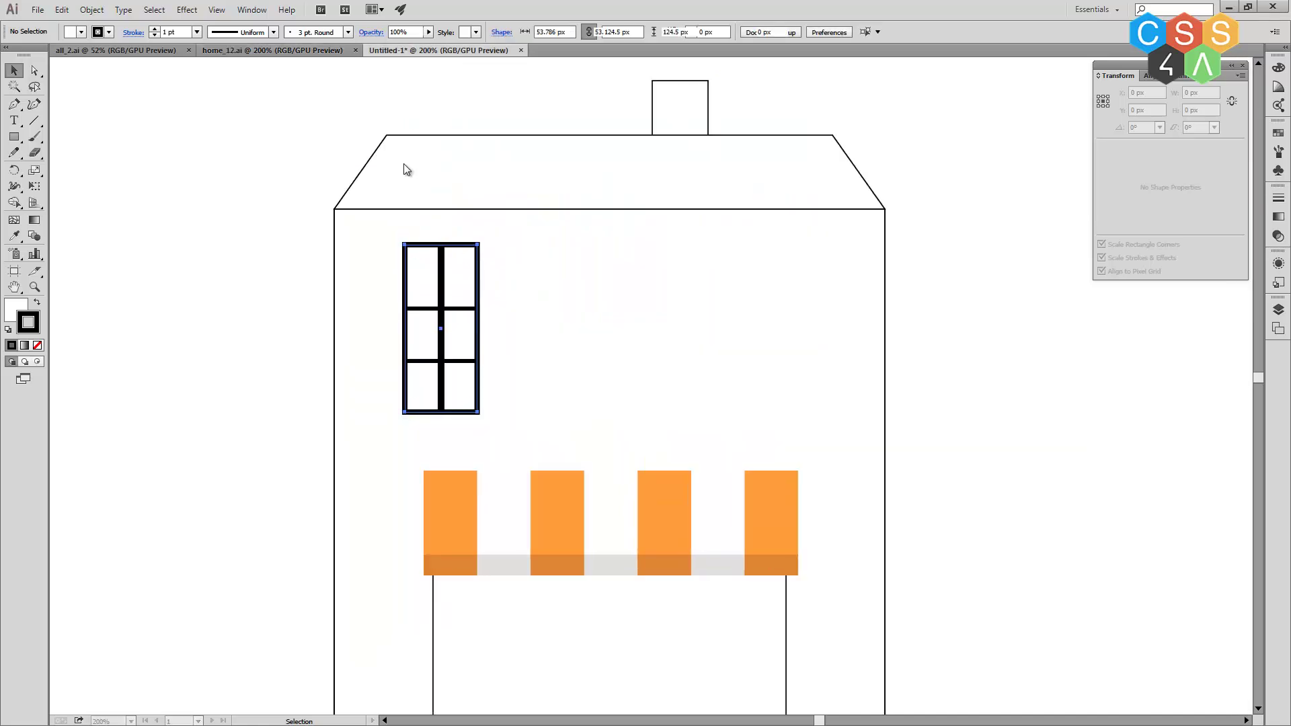
click(436, 271)
Colour the window's inner dividing bars dark grey #333333
click(441, 282)
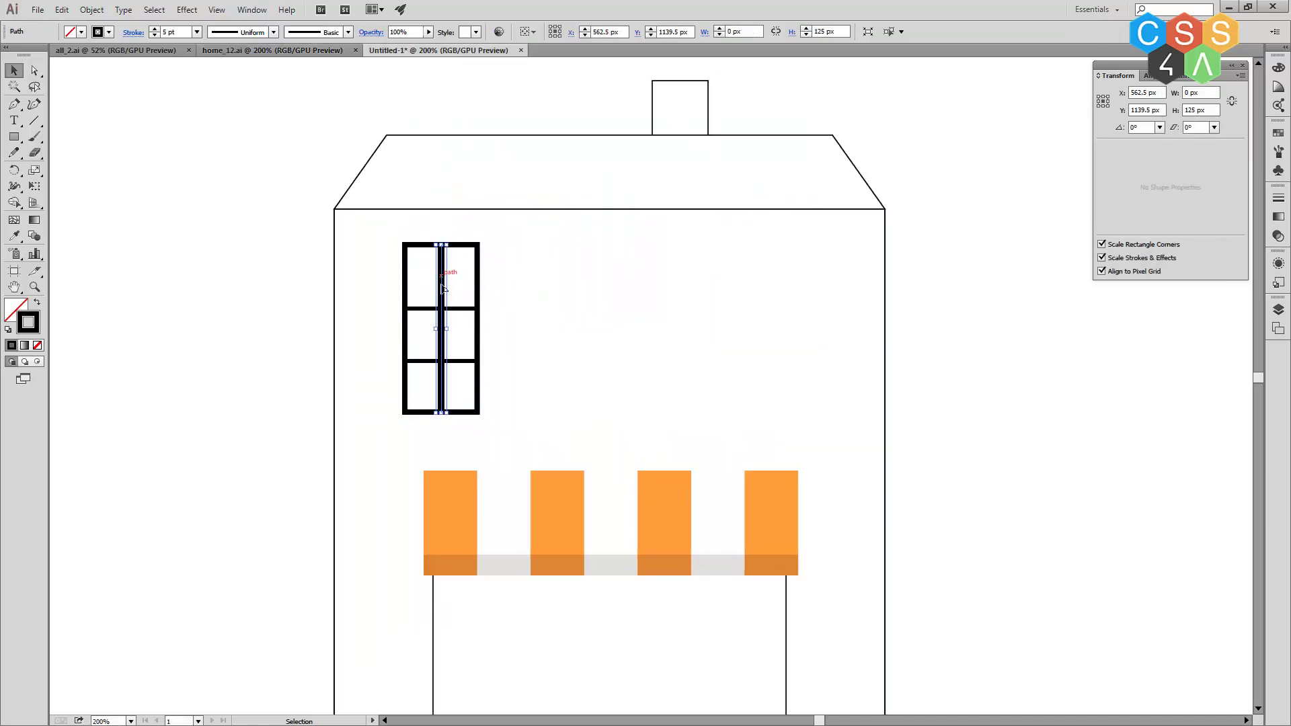
shift+click(469, 348)
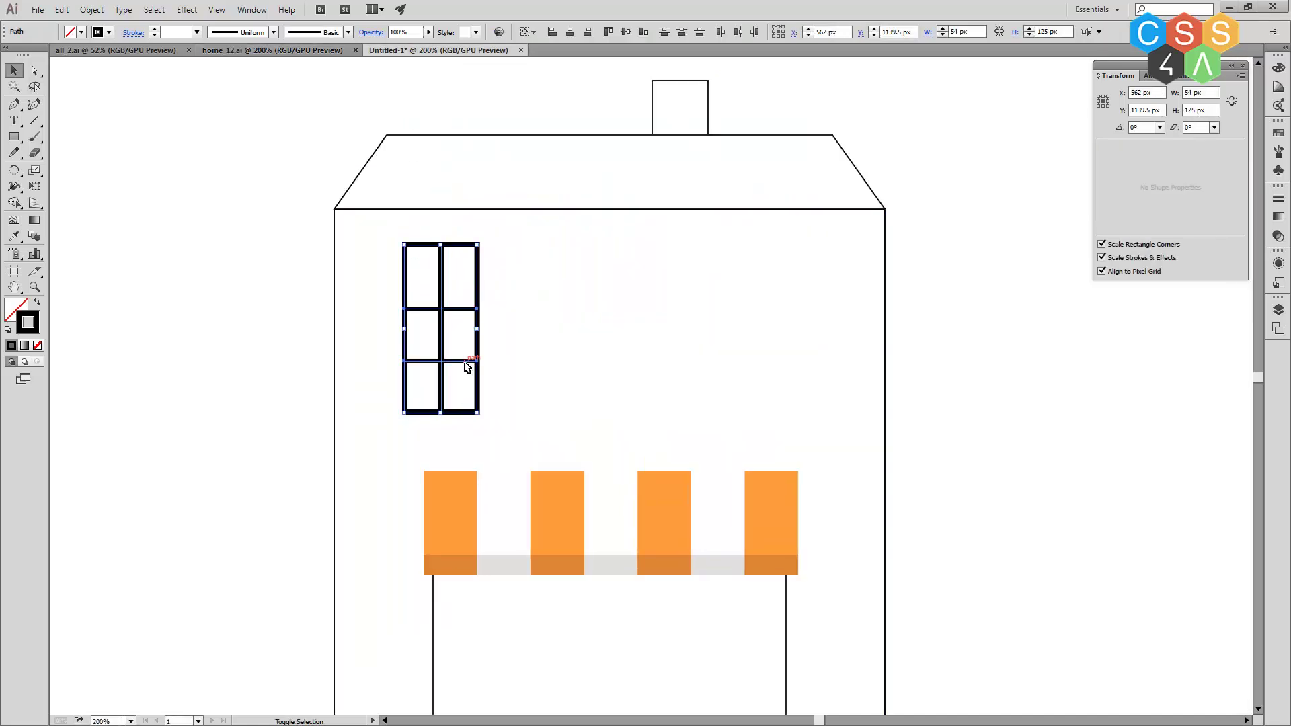
double_click(29, 326)
text(333333)
click(780, 288)
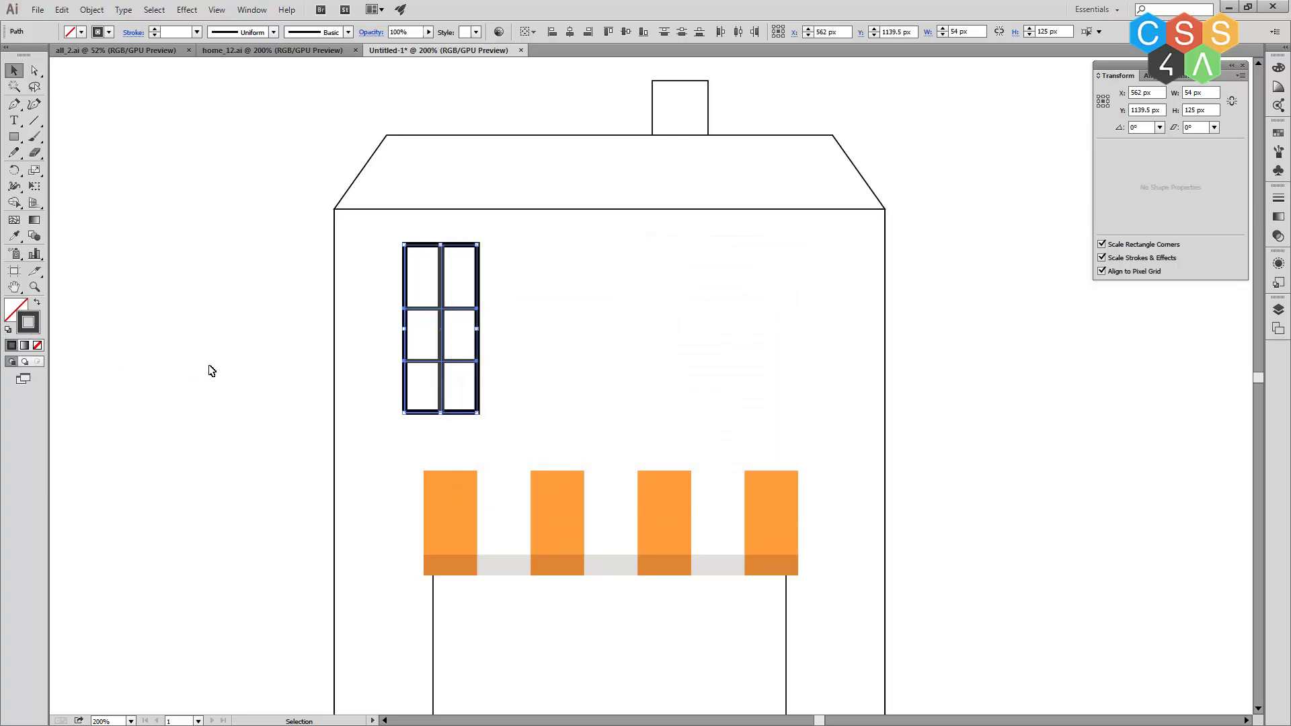
click(219, 357)
Recheck the reference and select the window frame rectangle in Untitled-1
click(259, 50)
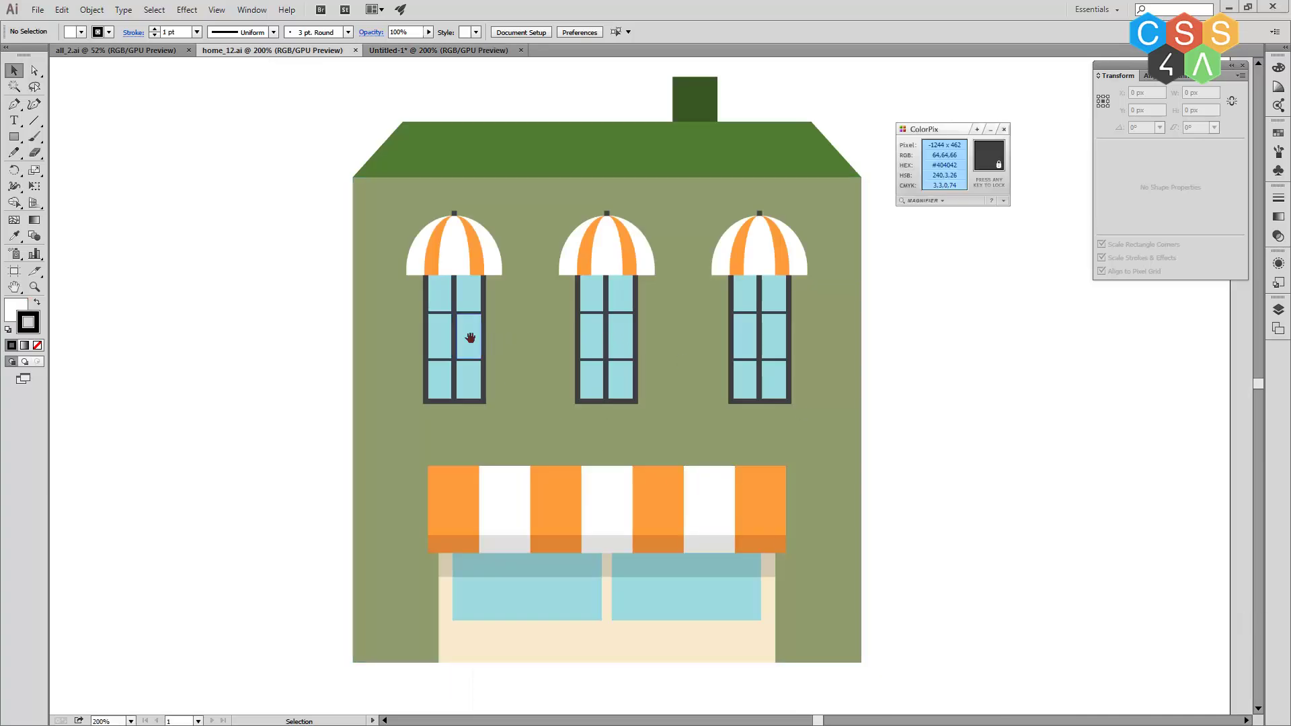
click(430, 48)
click(455, 281)
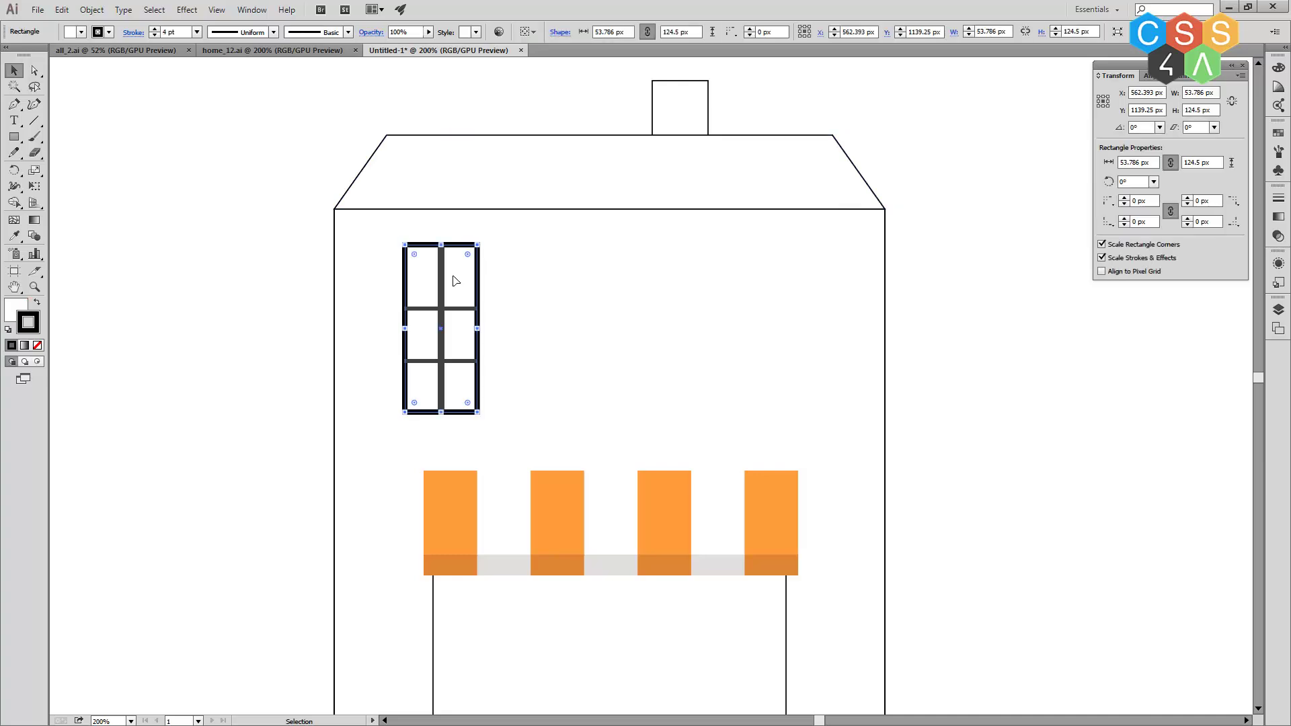
Fill the window rectangle with pale blue #9BDBE0
double_click(15, 309)
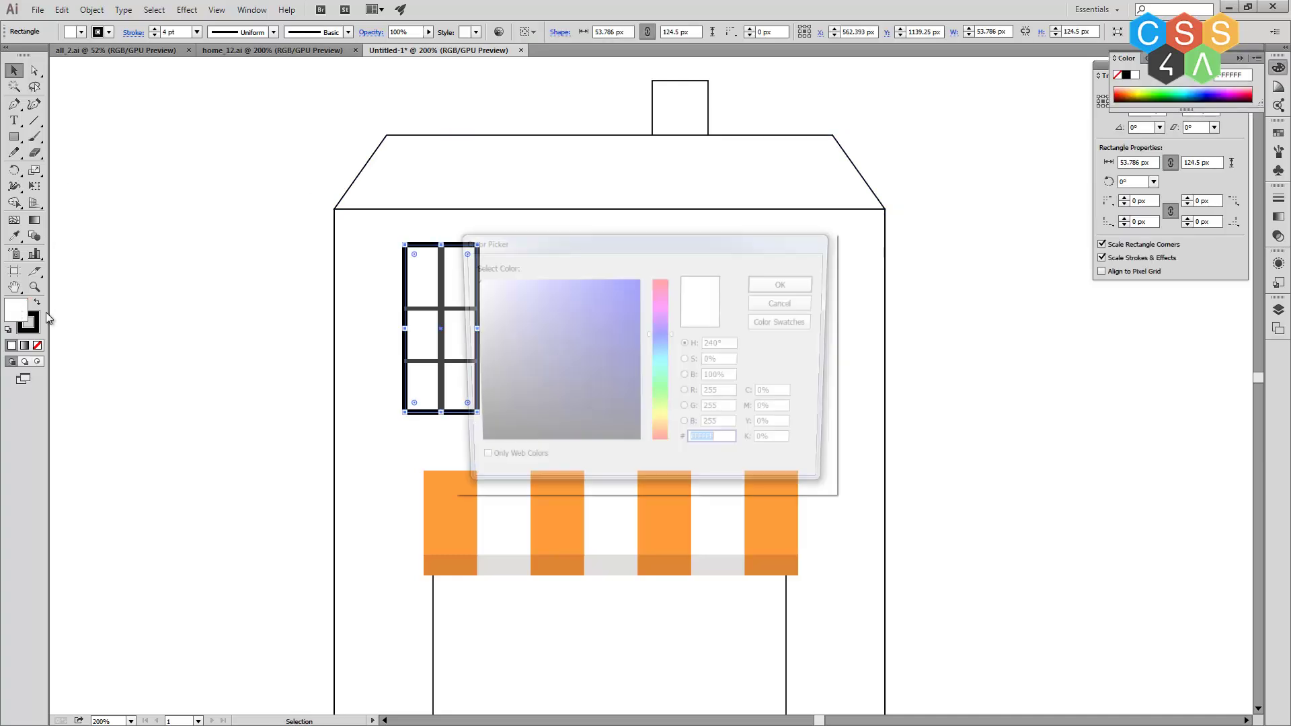
text(9BDBE0)
click(785, 284)
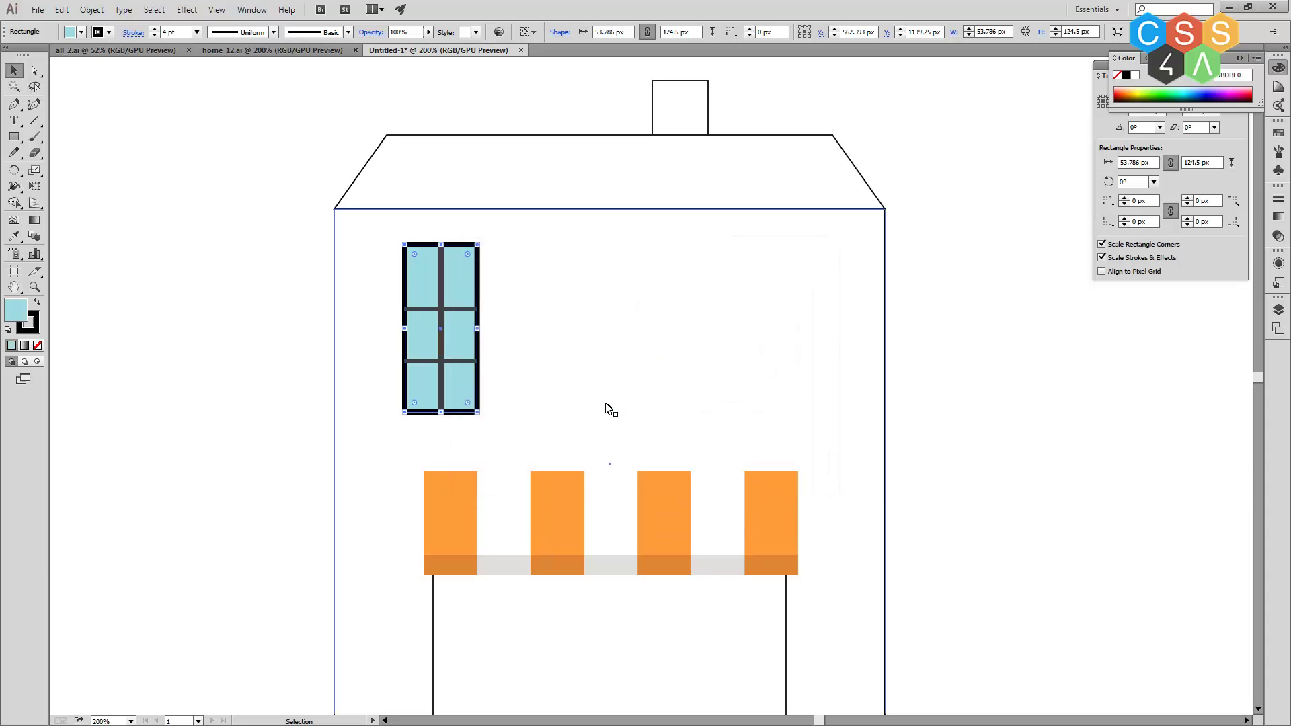
click(1027, 378)
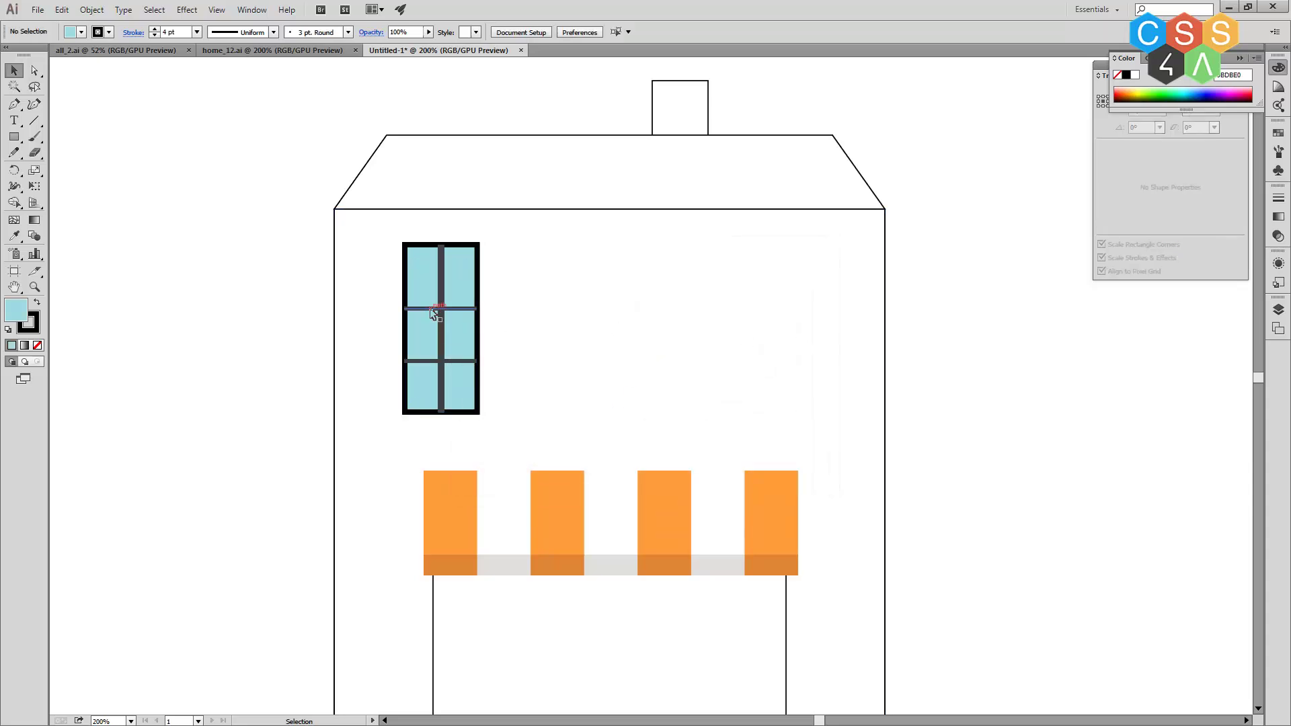
Select the window frame and all its dividing bars, including the middle horizontal bar
click(425, 319)
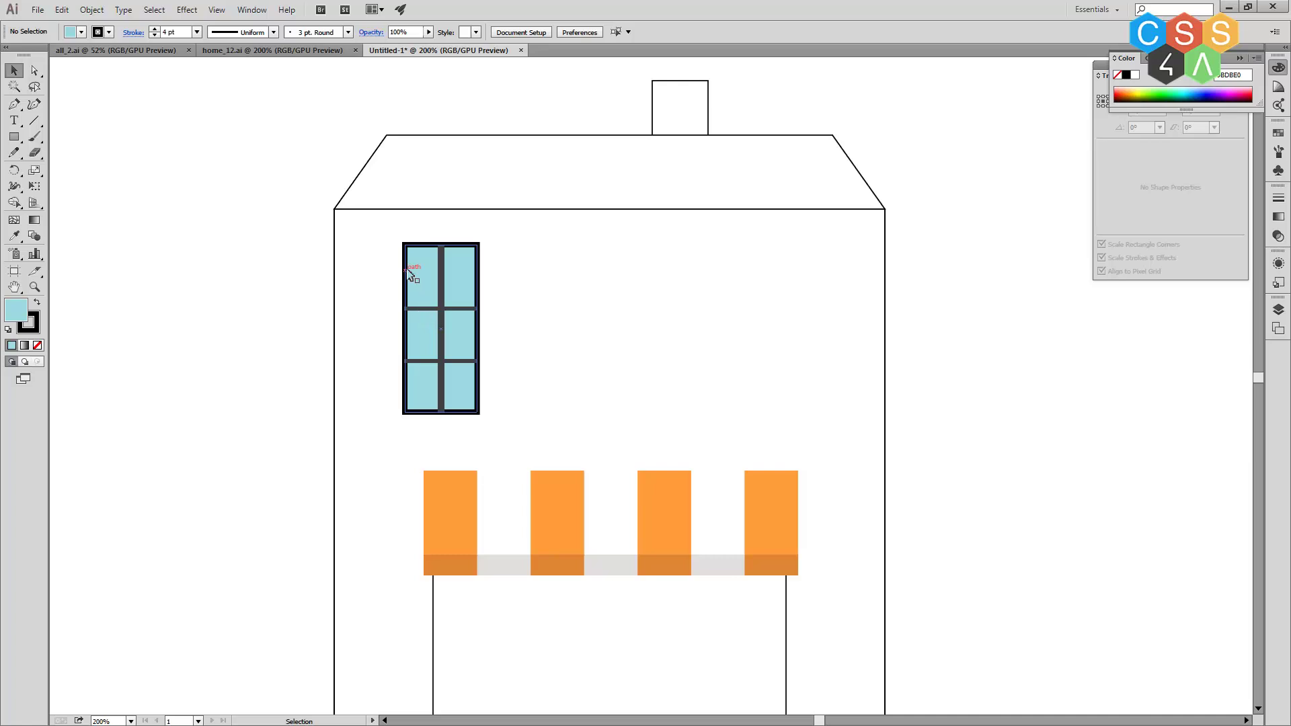
click(408, 273)
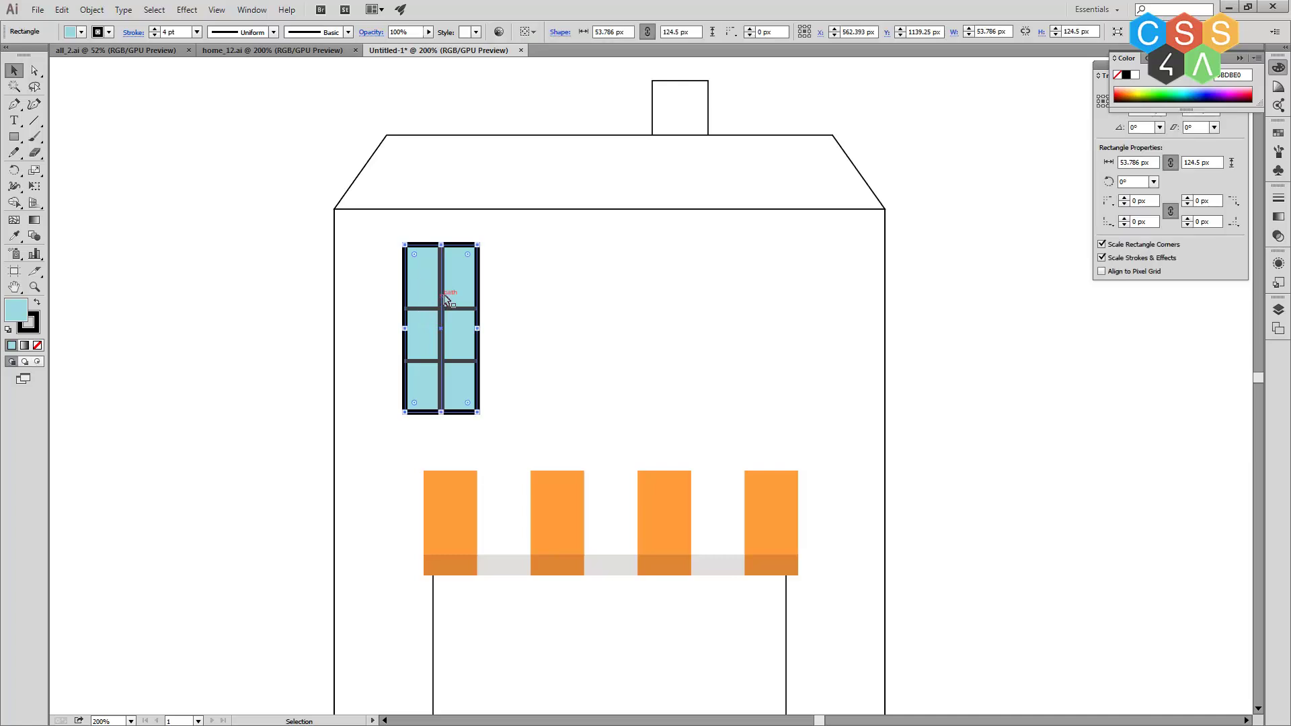
shift+click(441, 296)
shift+click(463, 312)
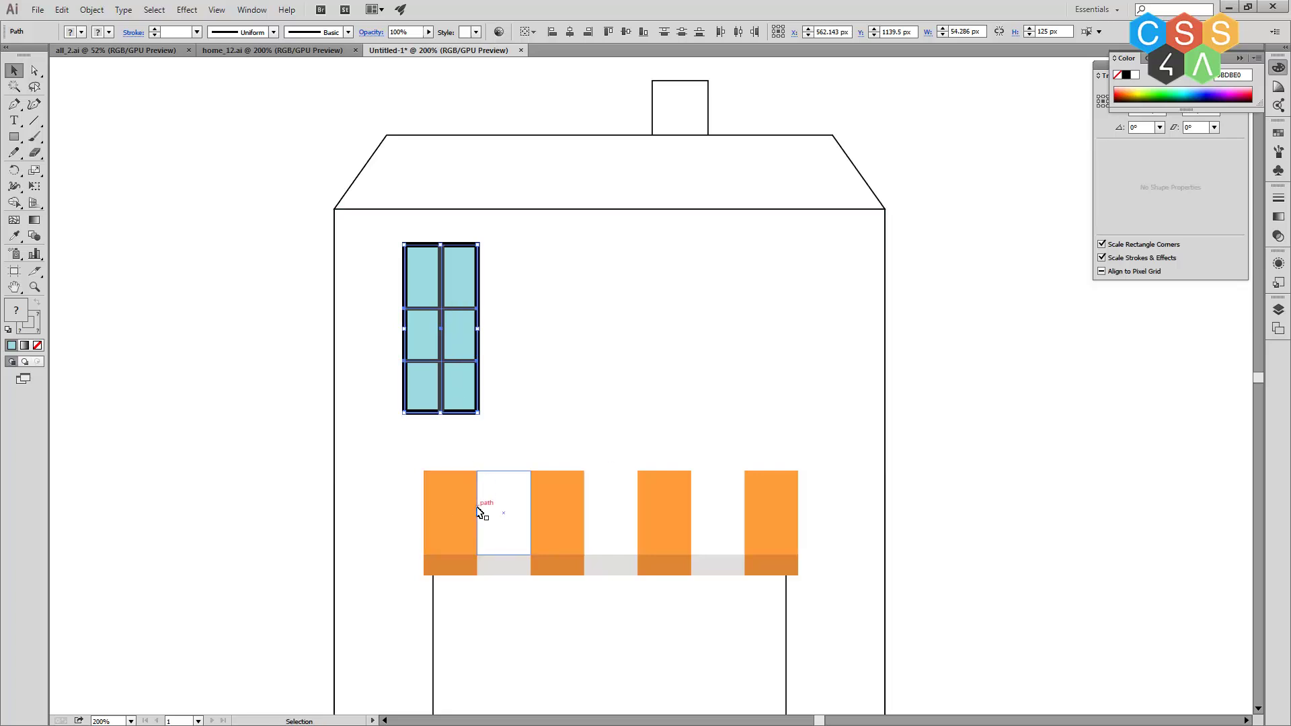
Group the window pieces and move the group about 15.5 px lower
click(91, 10)
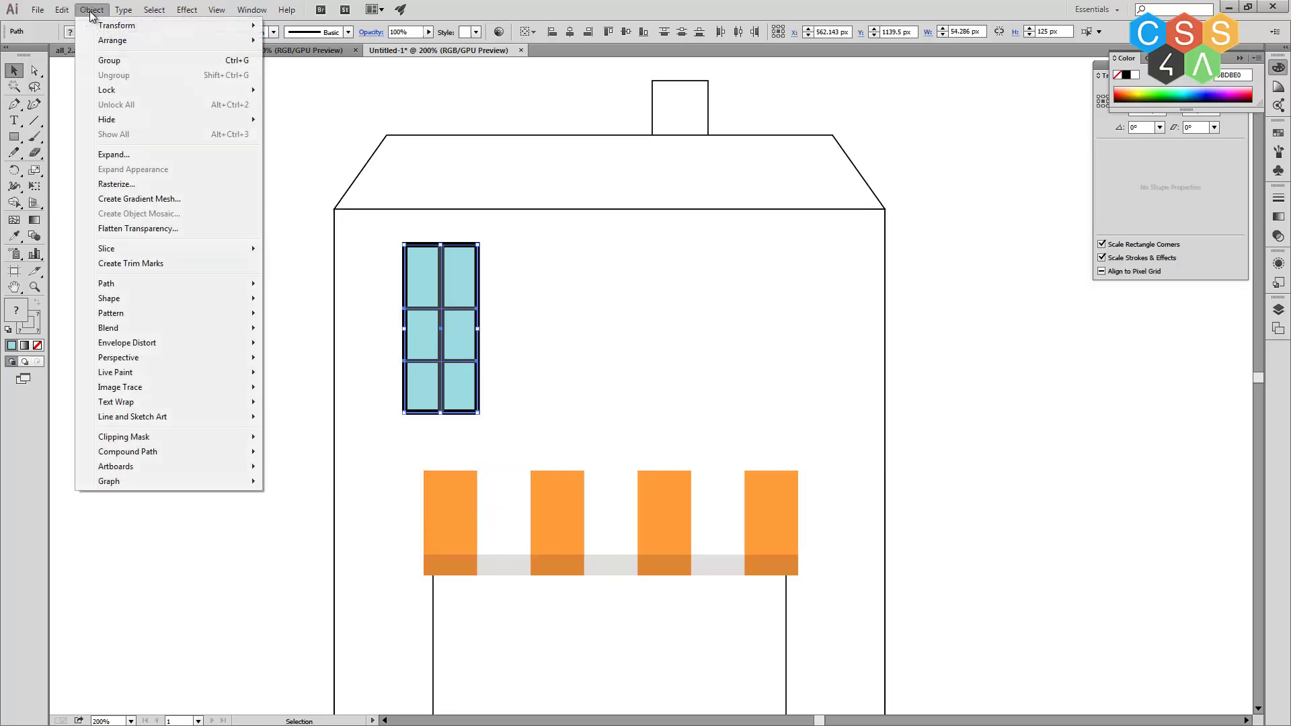
click(110, 61)
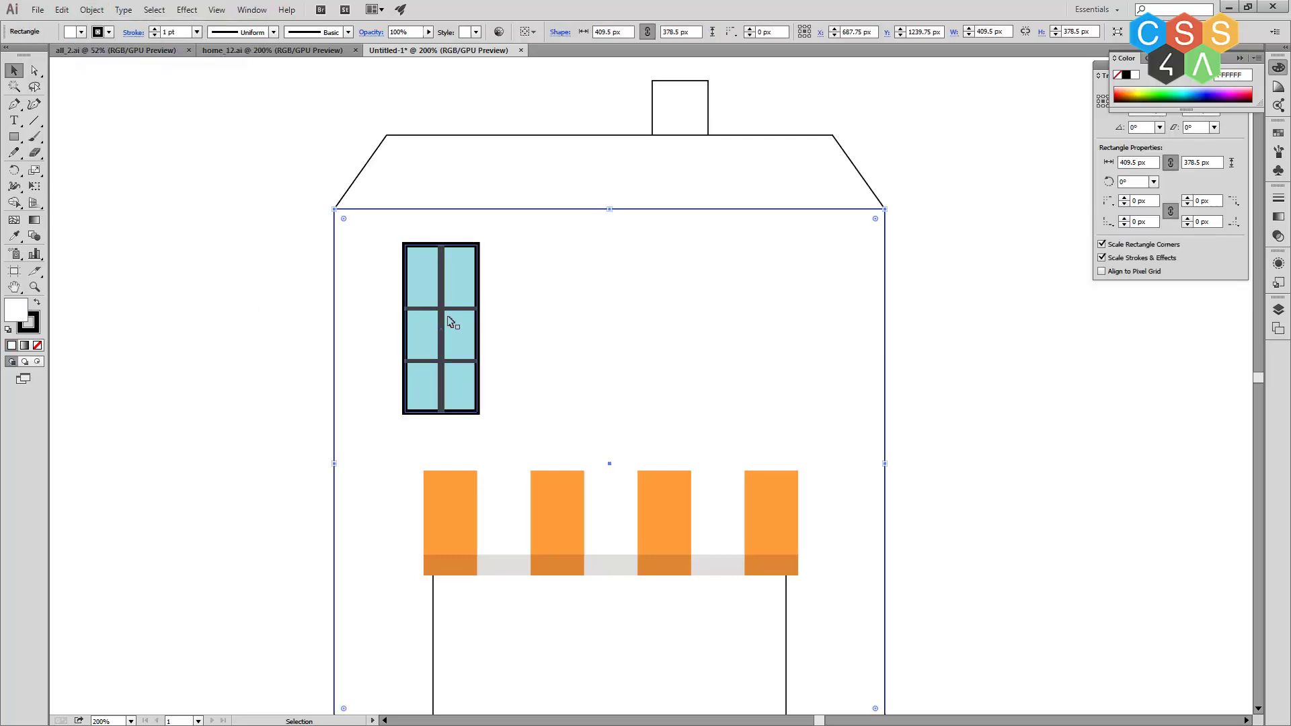
drag(437, 312, 437, 349)
click(585, 364)
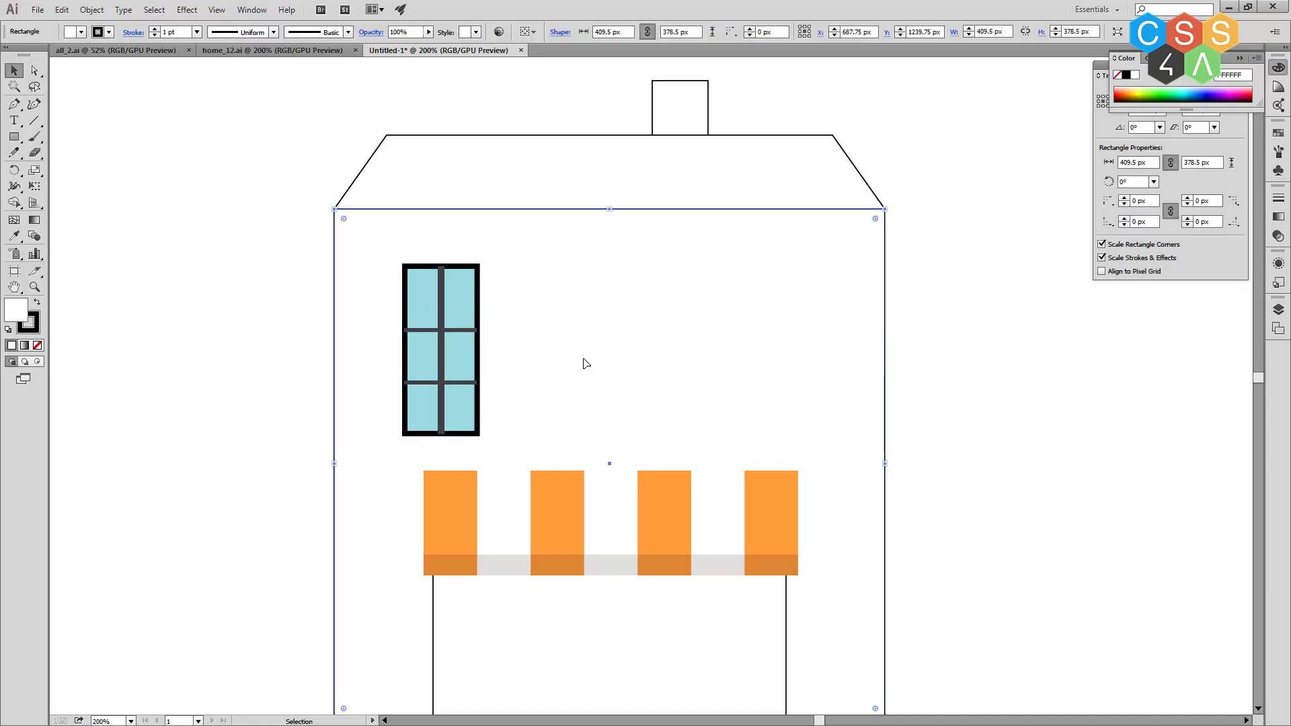
drag(446, 377, 445, 395)
click(941, 403)
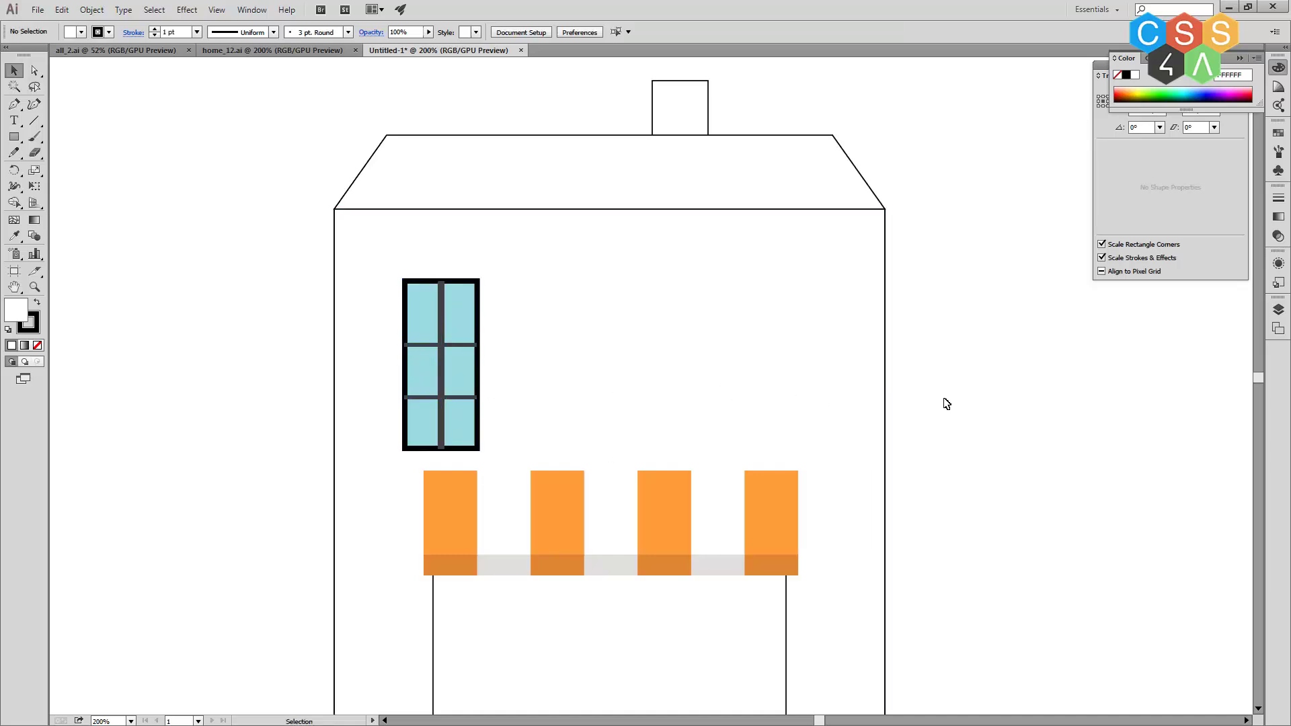
Deselect the window and bring up the home_12.ai reference drawing
click(447, 357)
click(1042, 357)
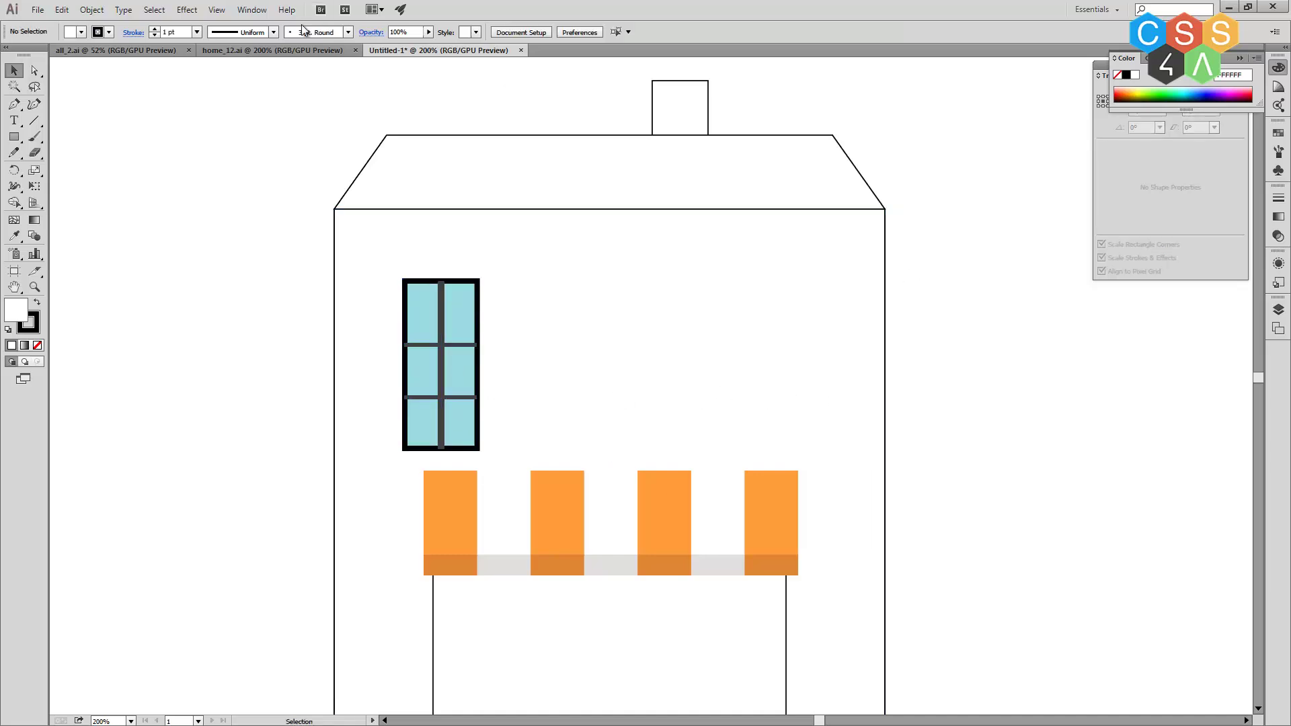
click(283, 56)
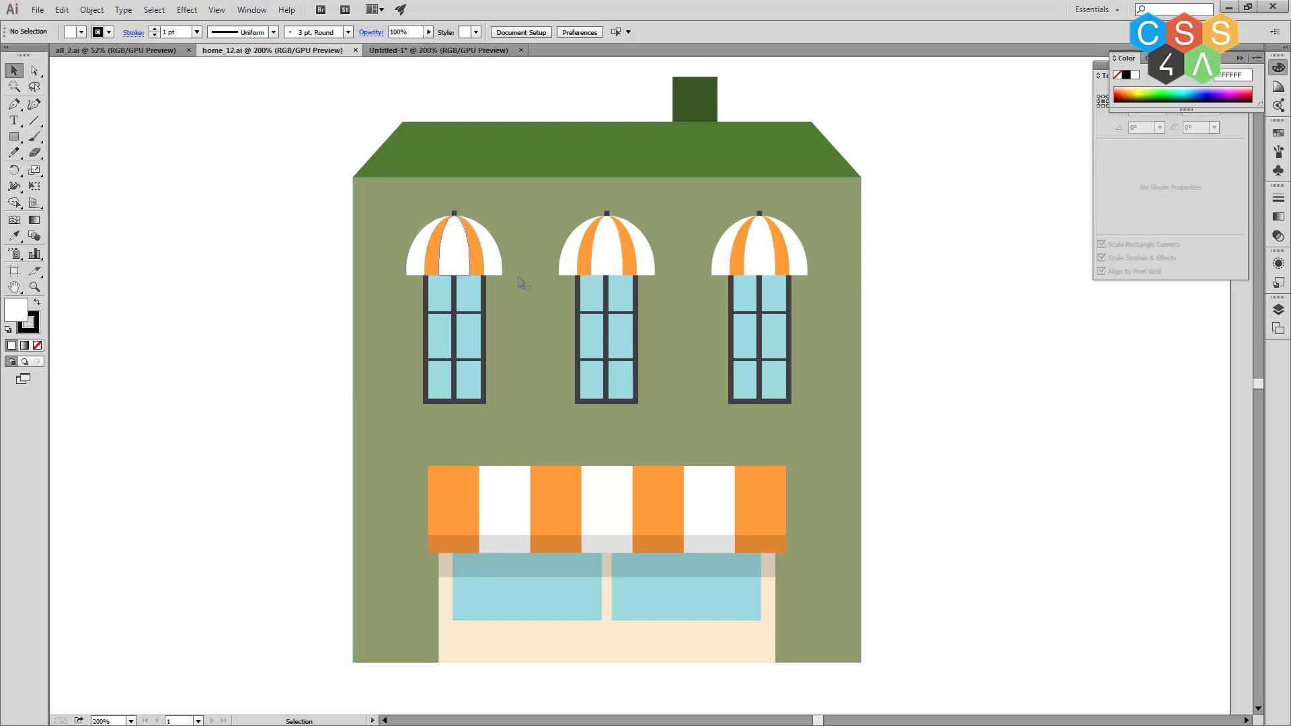
Back in Untitled-1, draw an 83 px circle with the Ellipse tool just above the window
click(430, 52)
click(15, 137)
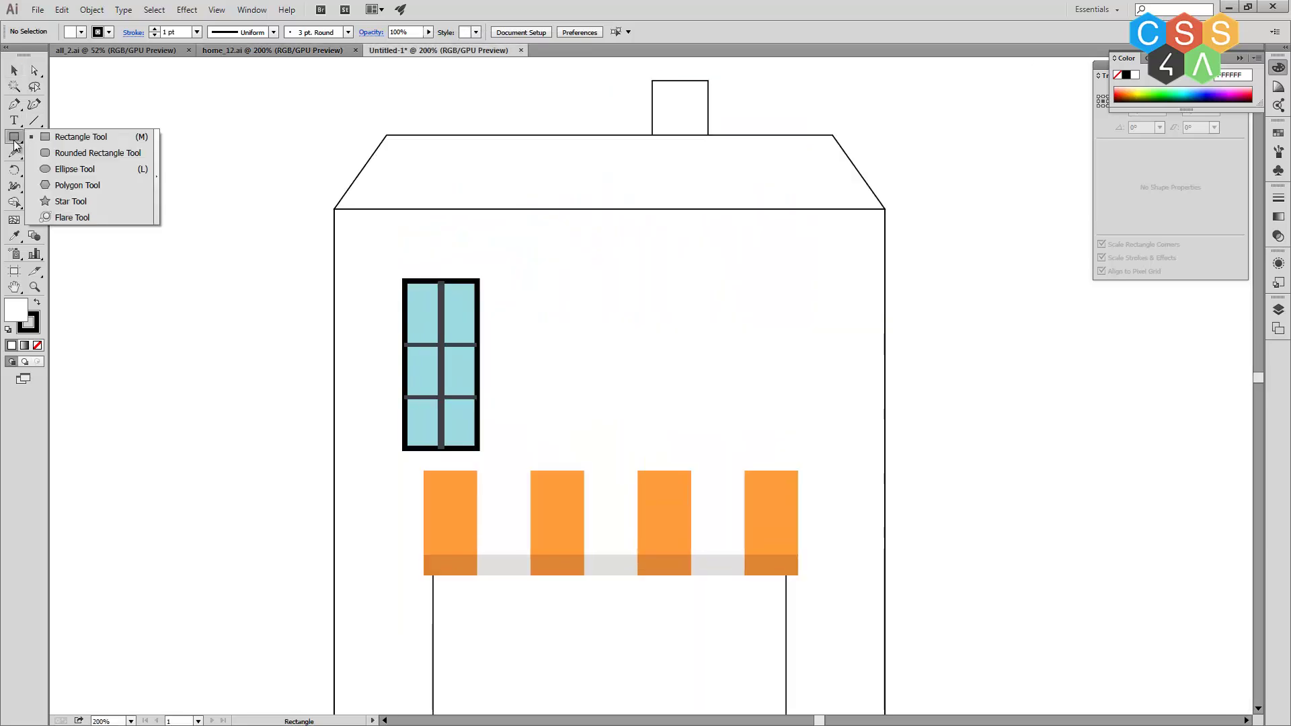
click(75, 169)
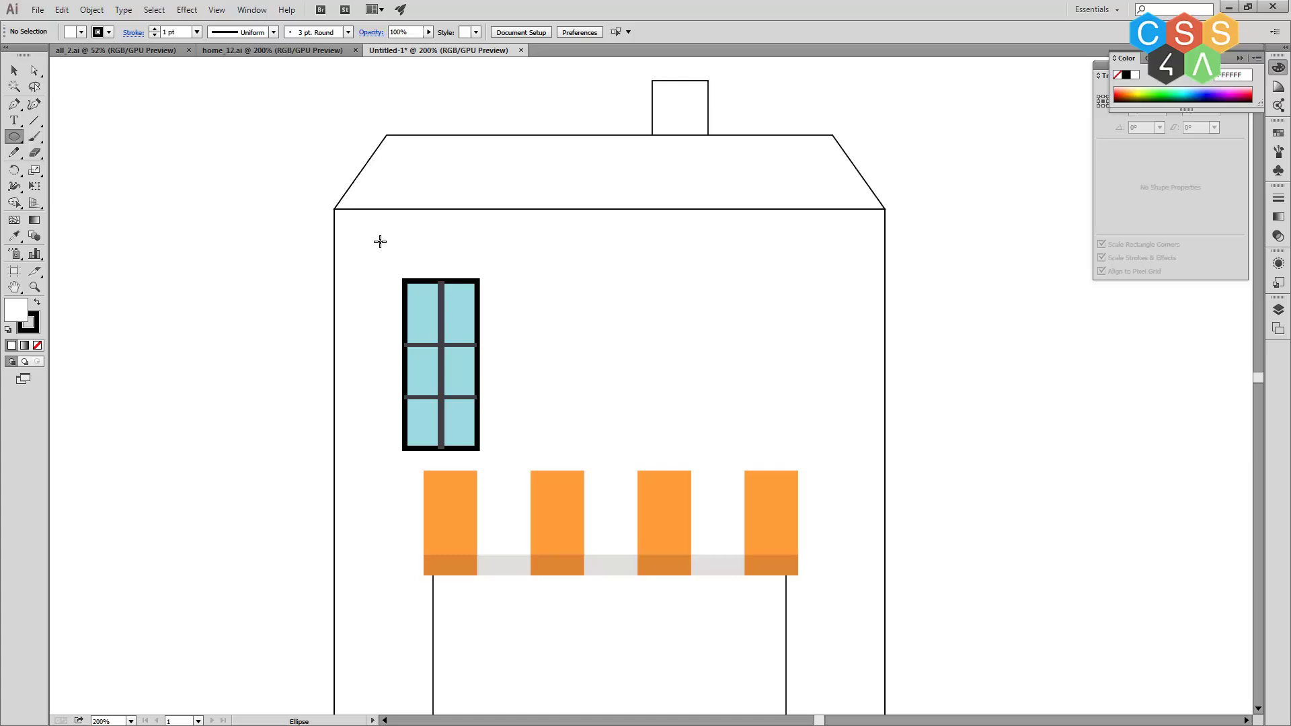
drag(440, 241, 486, 293)
drag(485, 294, 487, 297)
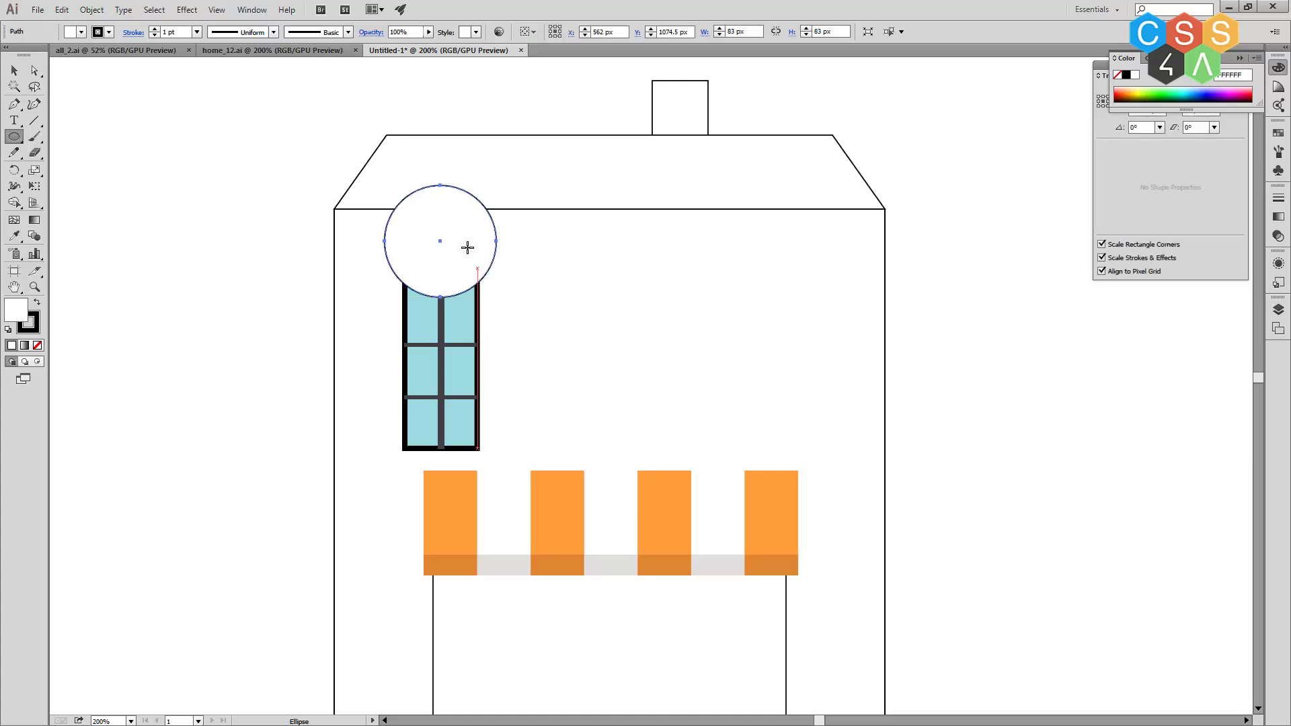
key(v)
mouse_move(467, 267)
mouse_down()
mouse_move(469, 283)
mouse_move(463, 273)
mouse_up()
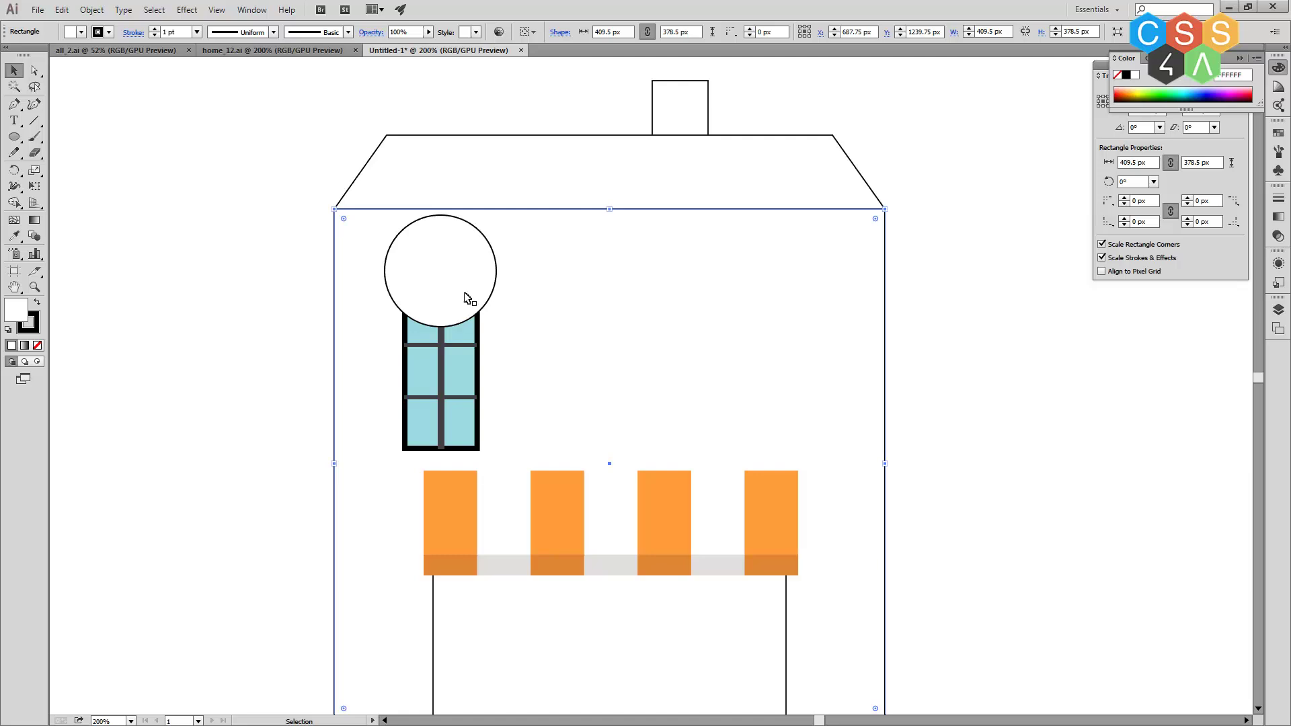
click(465, 293)
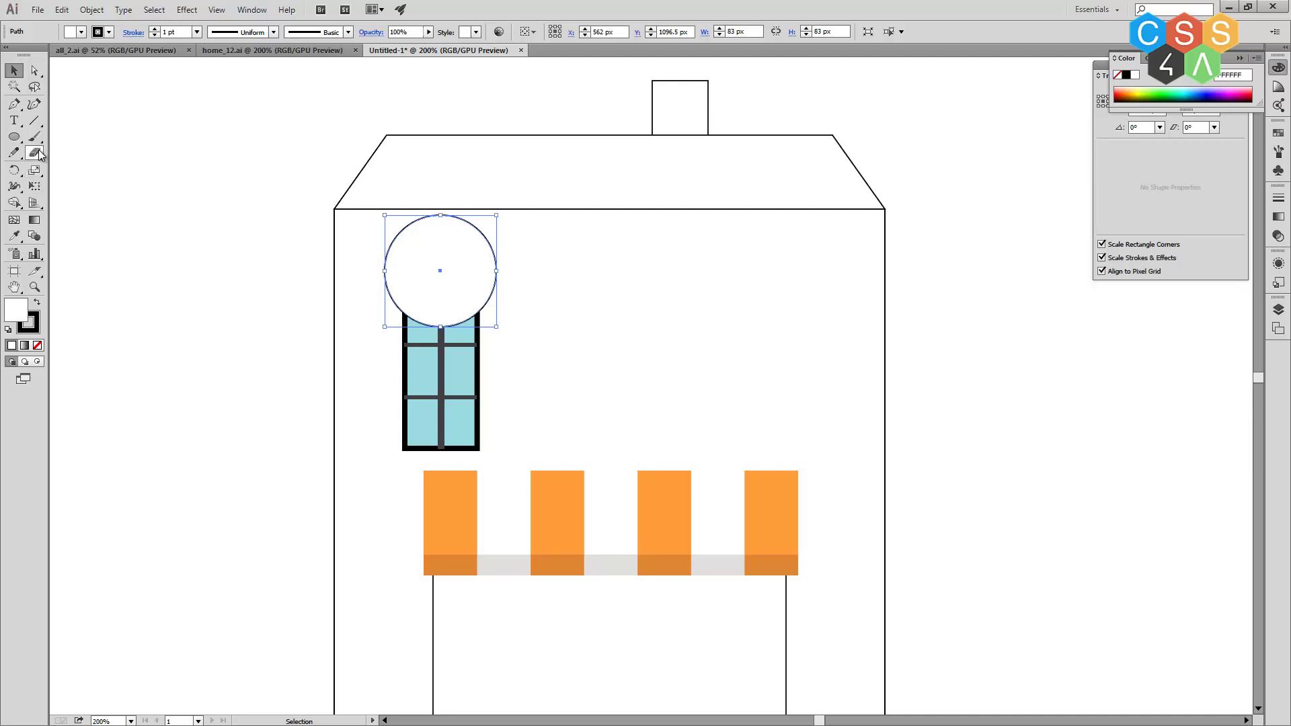
Slice the circle horizontally with the Knife and delete its lower half
drag(39, 153, 94, 189)
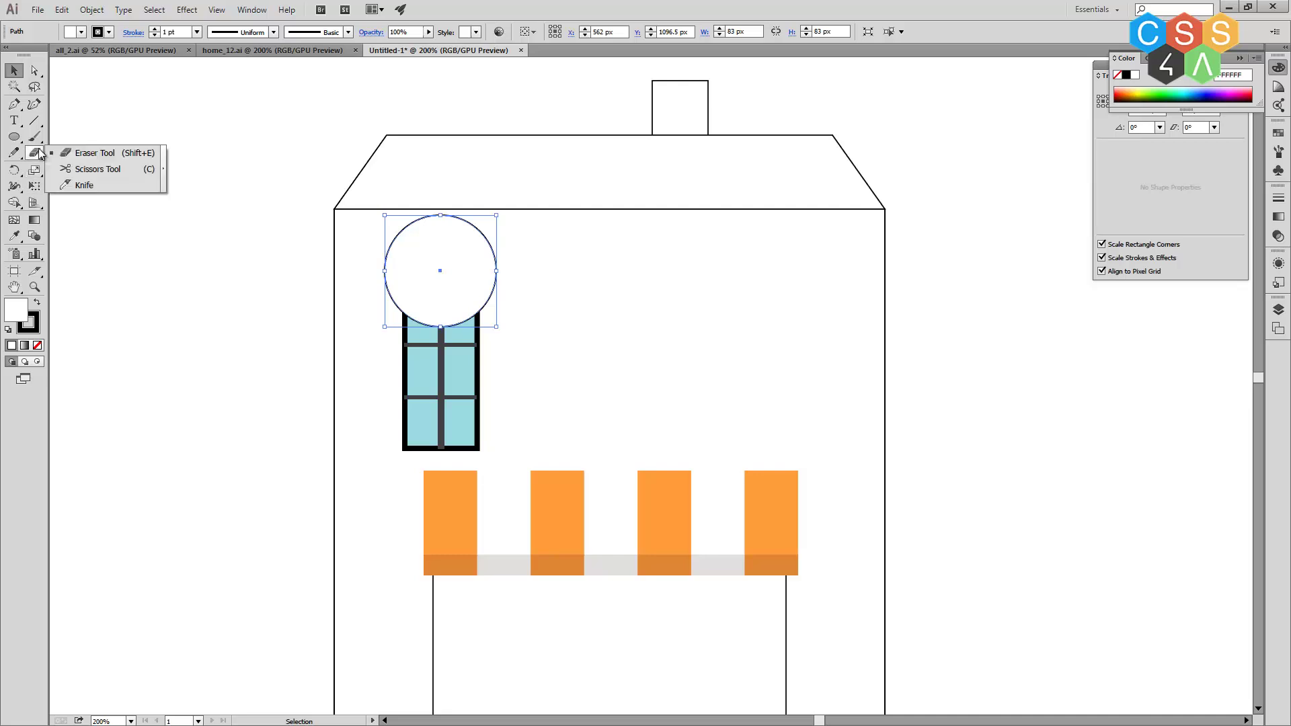
click(94, 187)
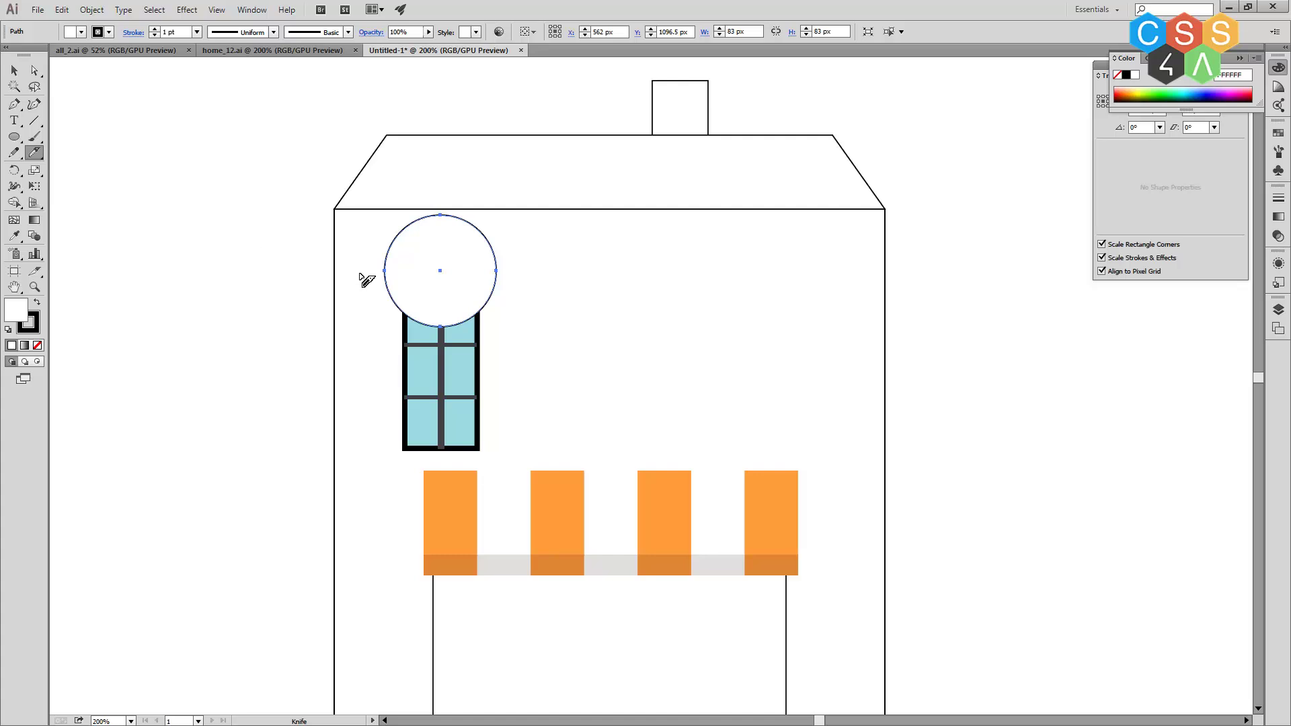
drag(359, 275, 570, 275)
key(v)
click(273, 307)
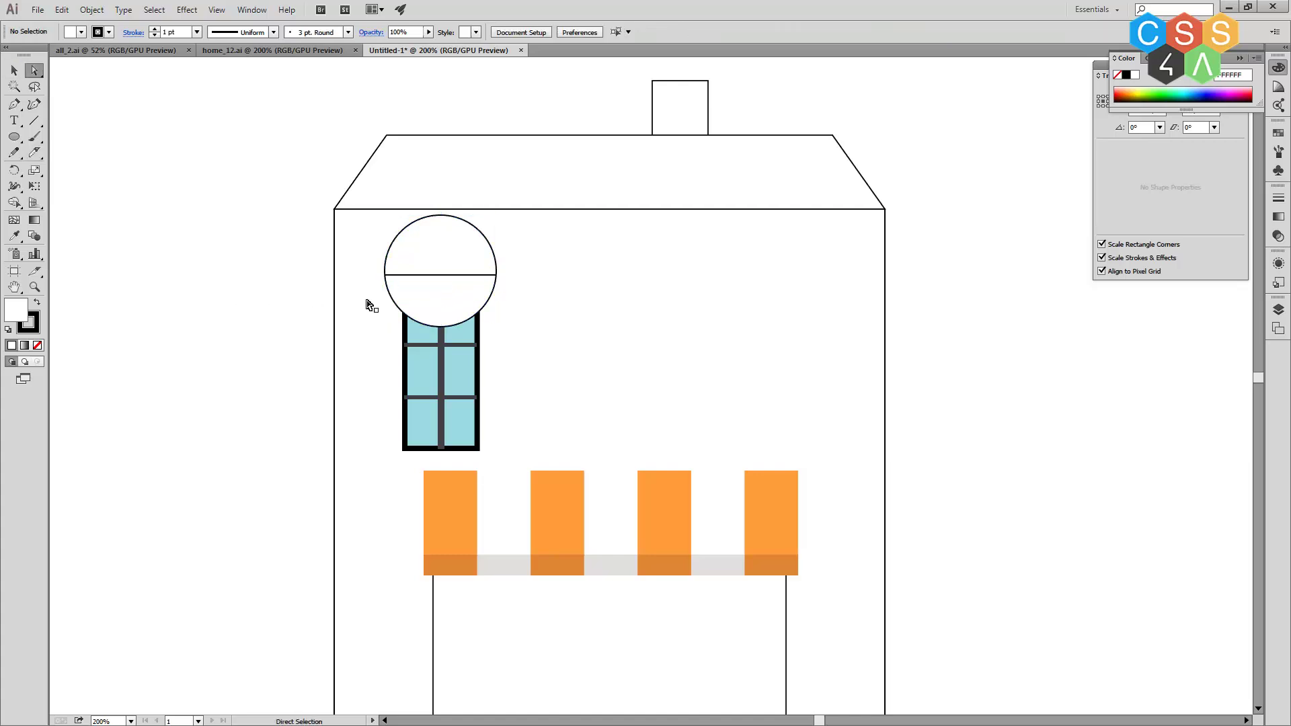
key(a)
click(411, 301)
drag(415, 305, 148, 345)
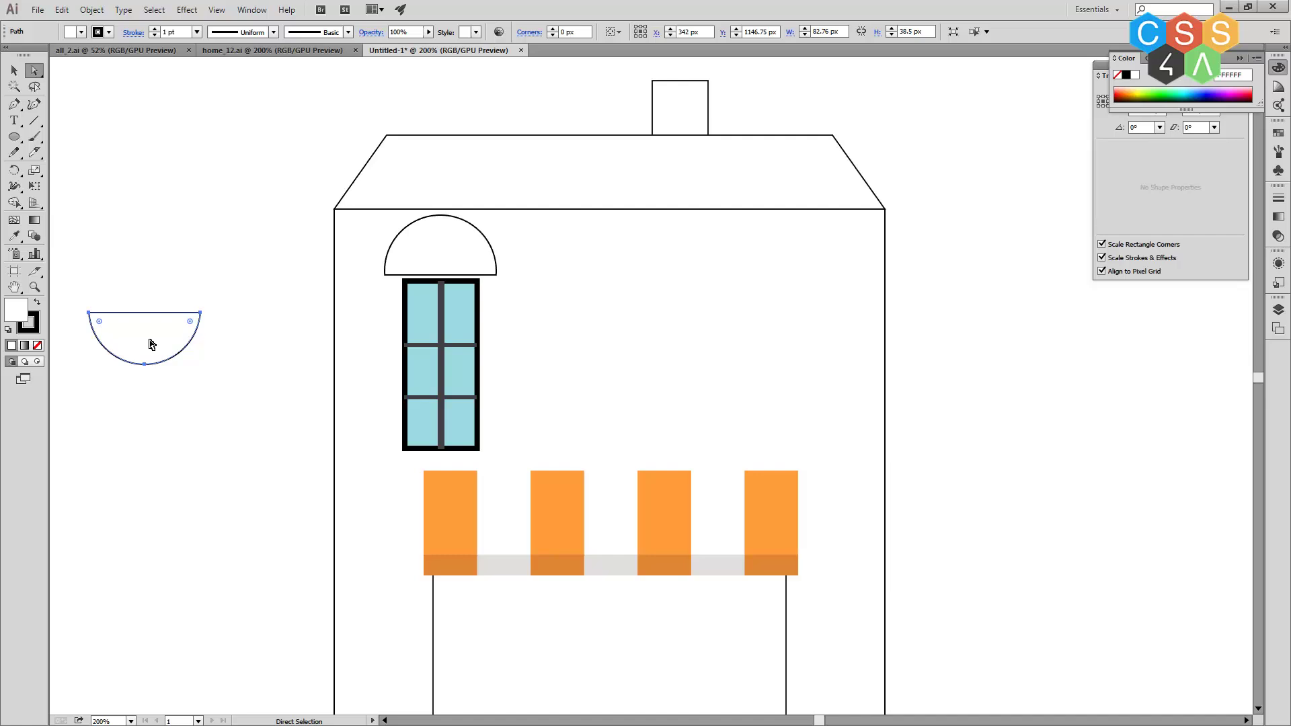
key(Delete)
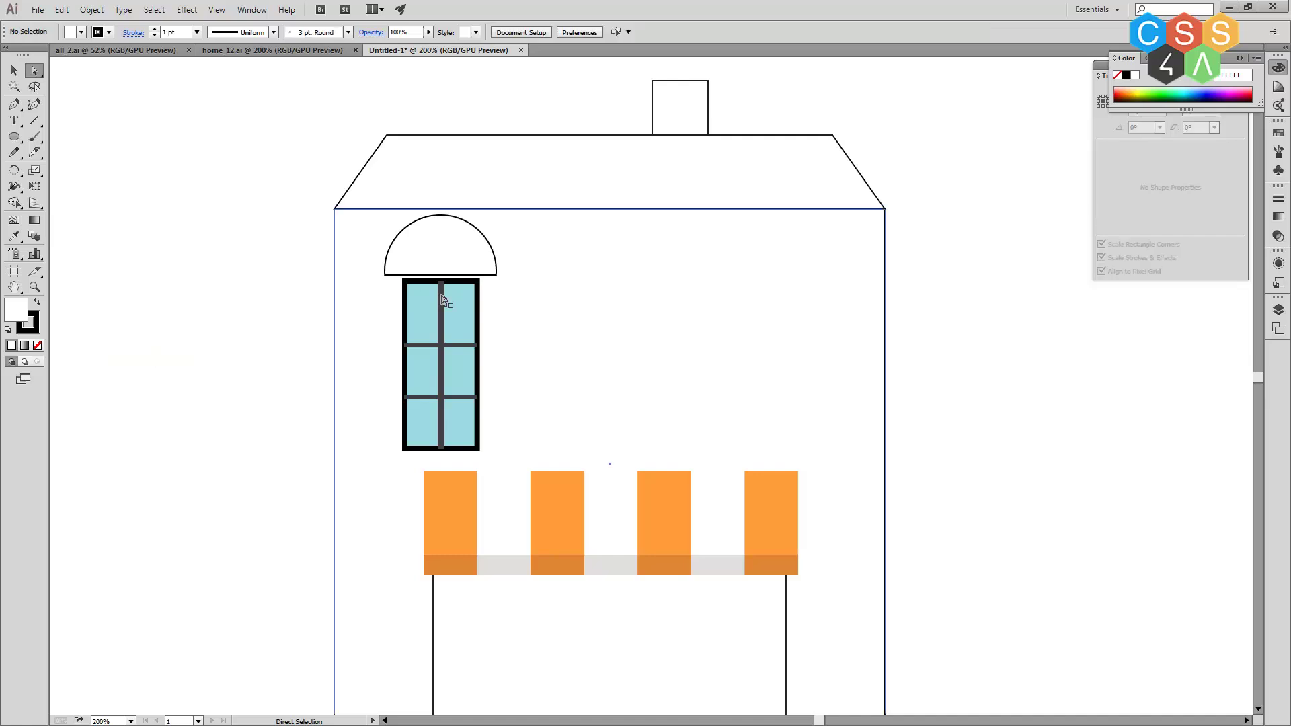
Raise the arch's top anchor slightly so the dome becomes a bit taller
click(460, 250)
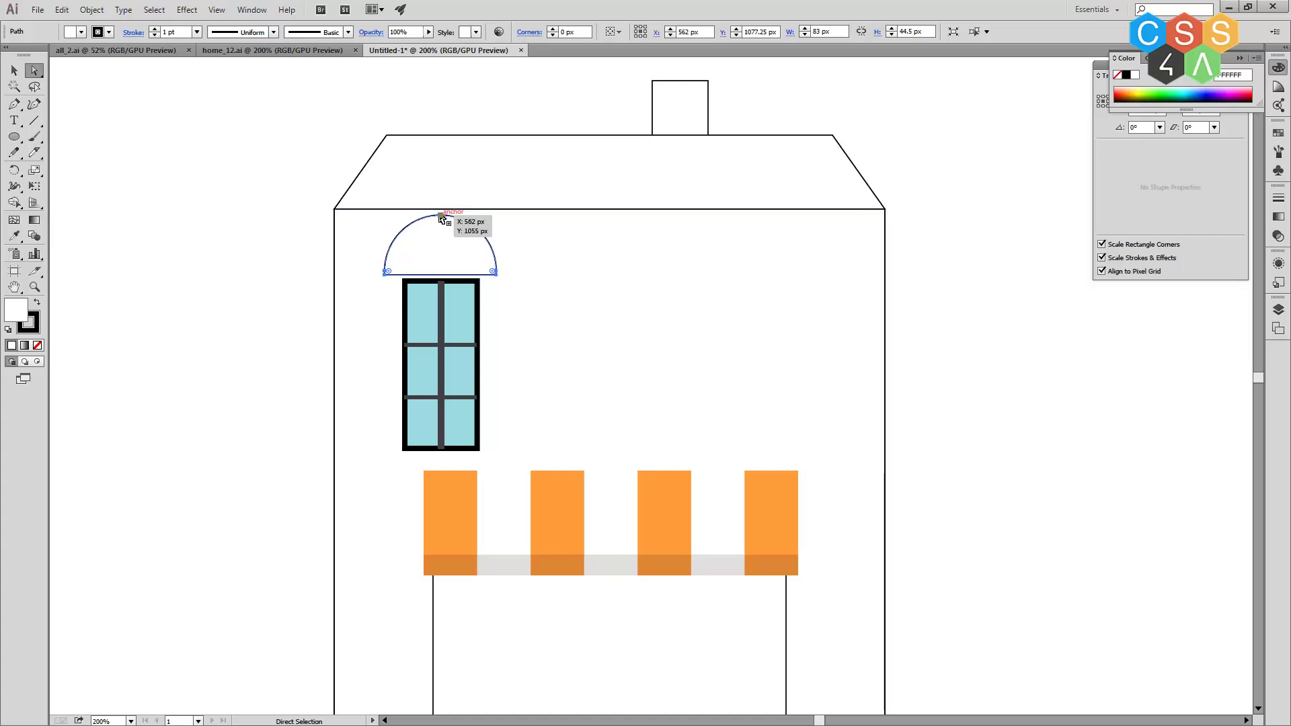
click(113, 259)
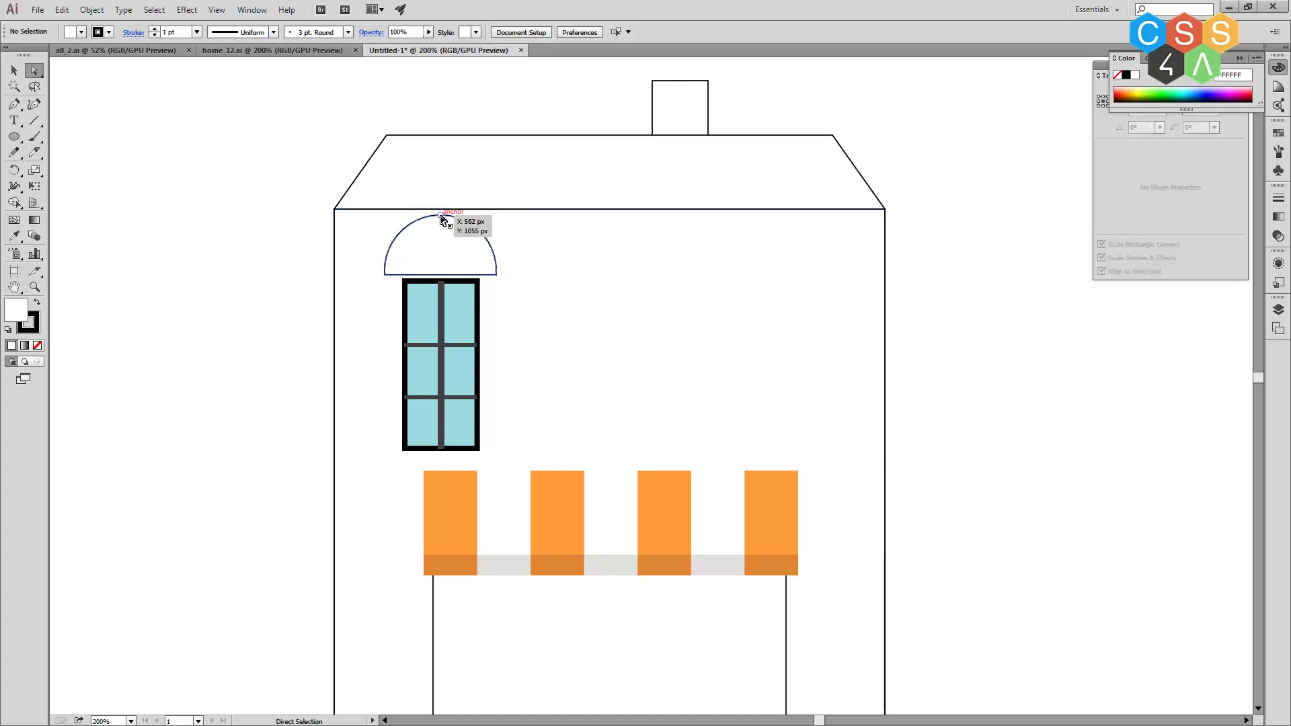
drag(442, 220, 442, 209)
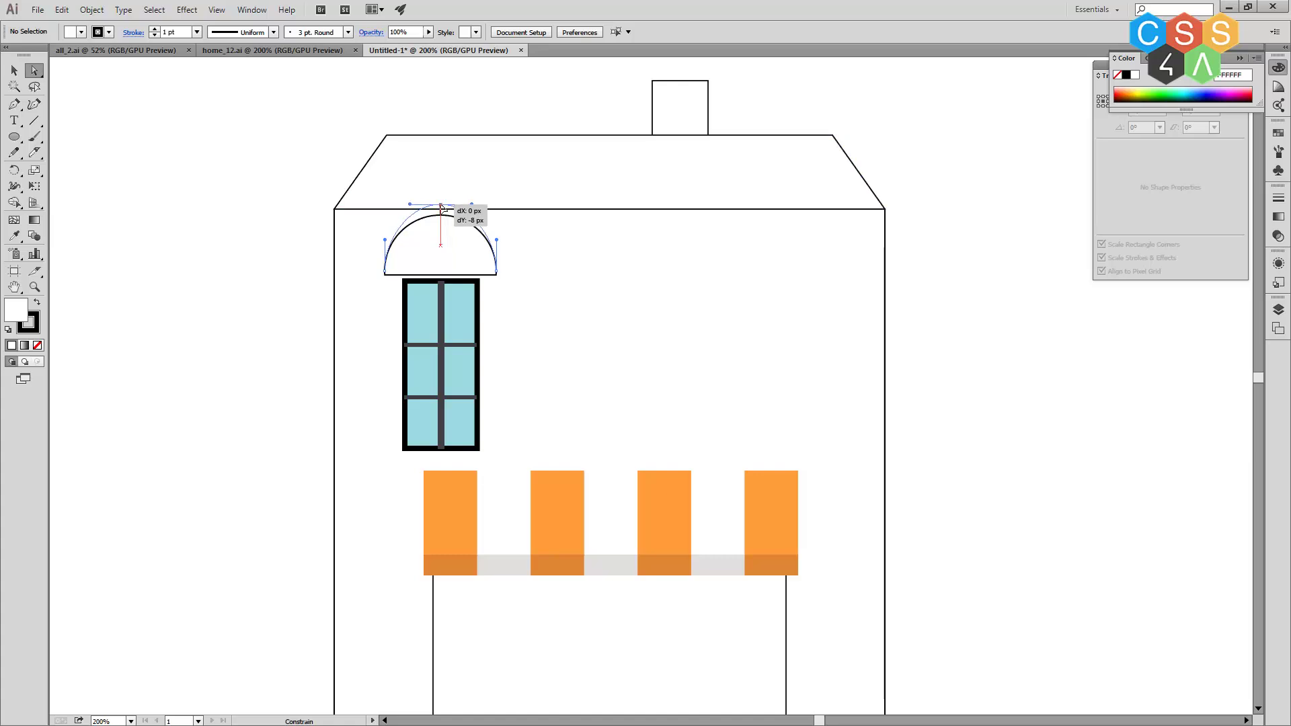
drag(442, 209, 442, 208)
click(189, 322)
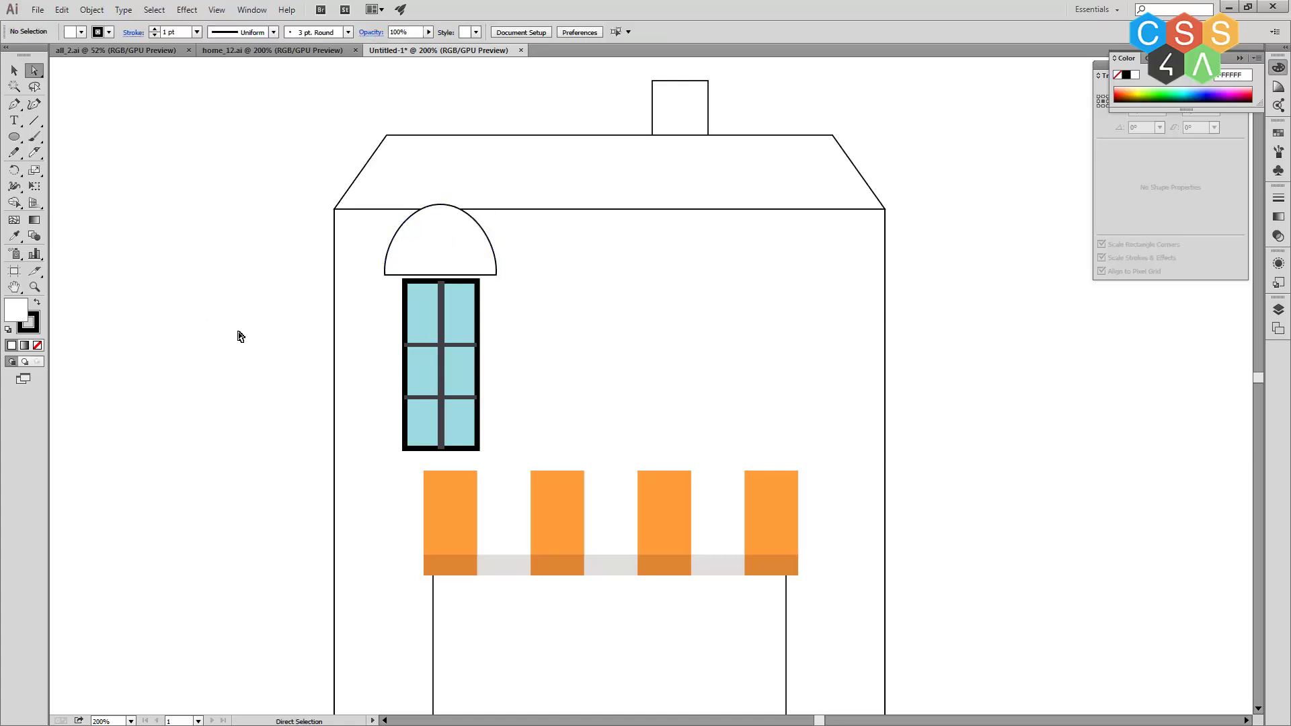
key(ctrl+z)
drag(442, 215, 434, 226)
click(168, 300)
Move the 83 × 47 px arch down so it rests on the window's top edge
key(v)
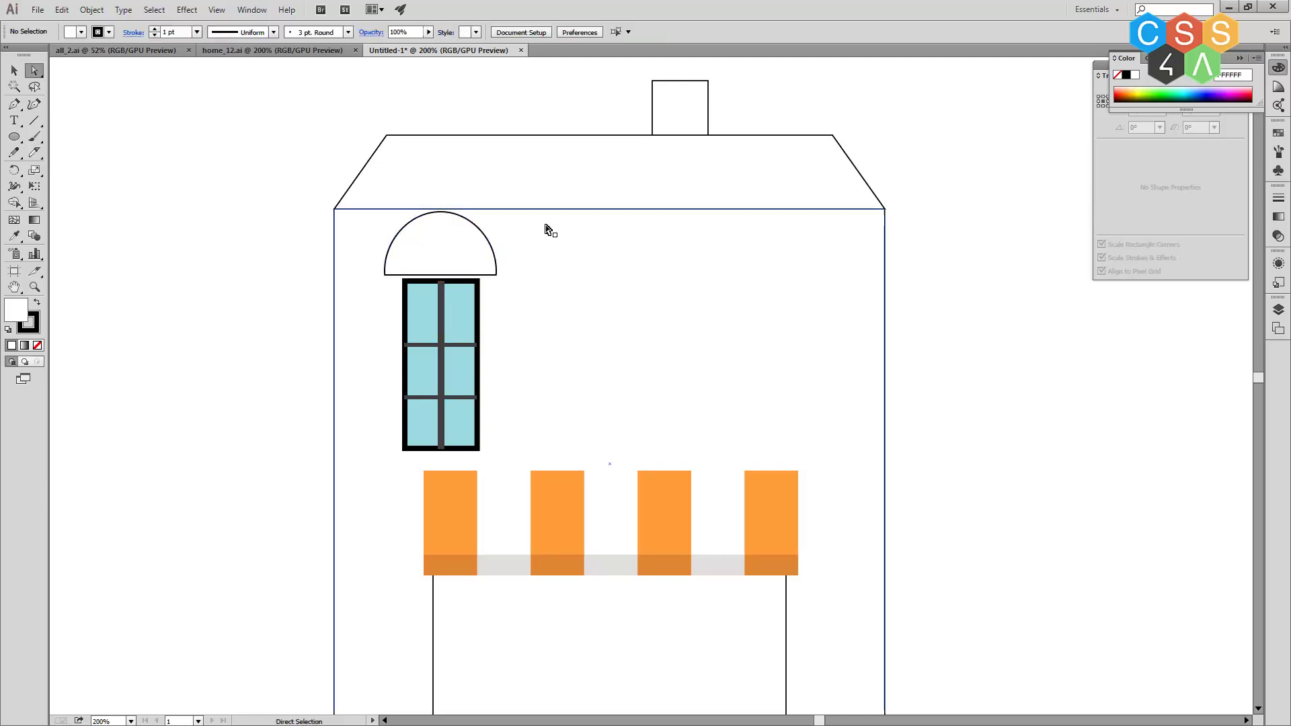
click(441, 244)
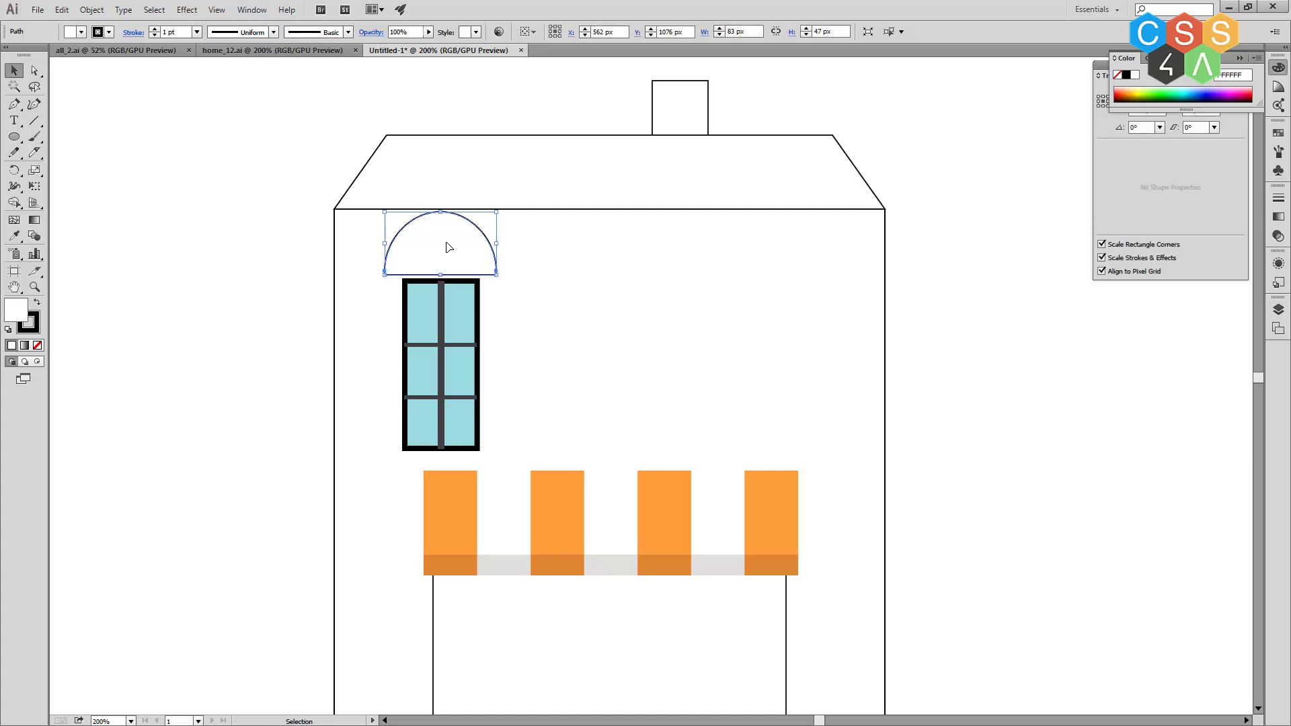
drag(449, 247, 447, 260)
click(253, 324)
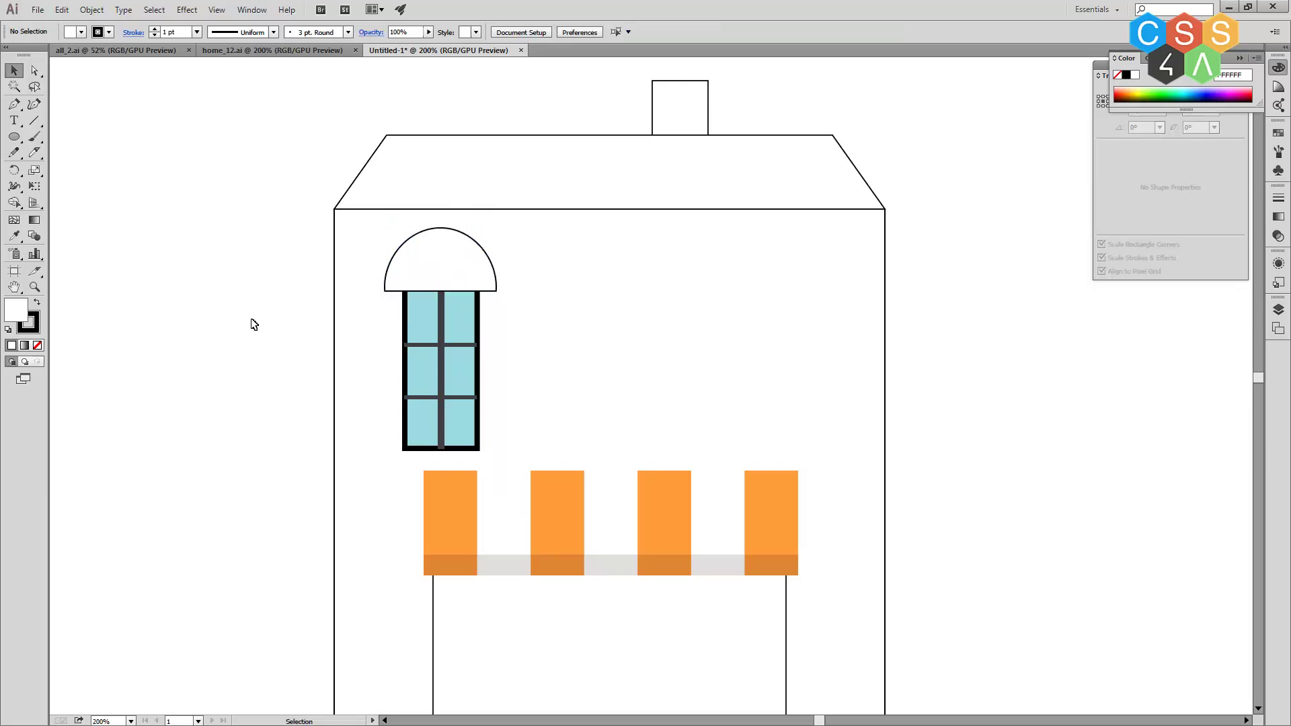
click(434, 277)
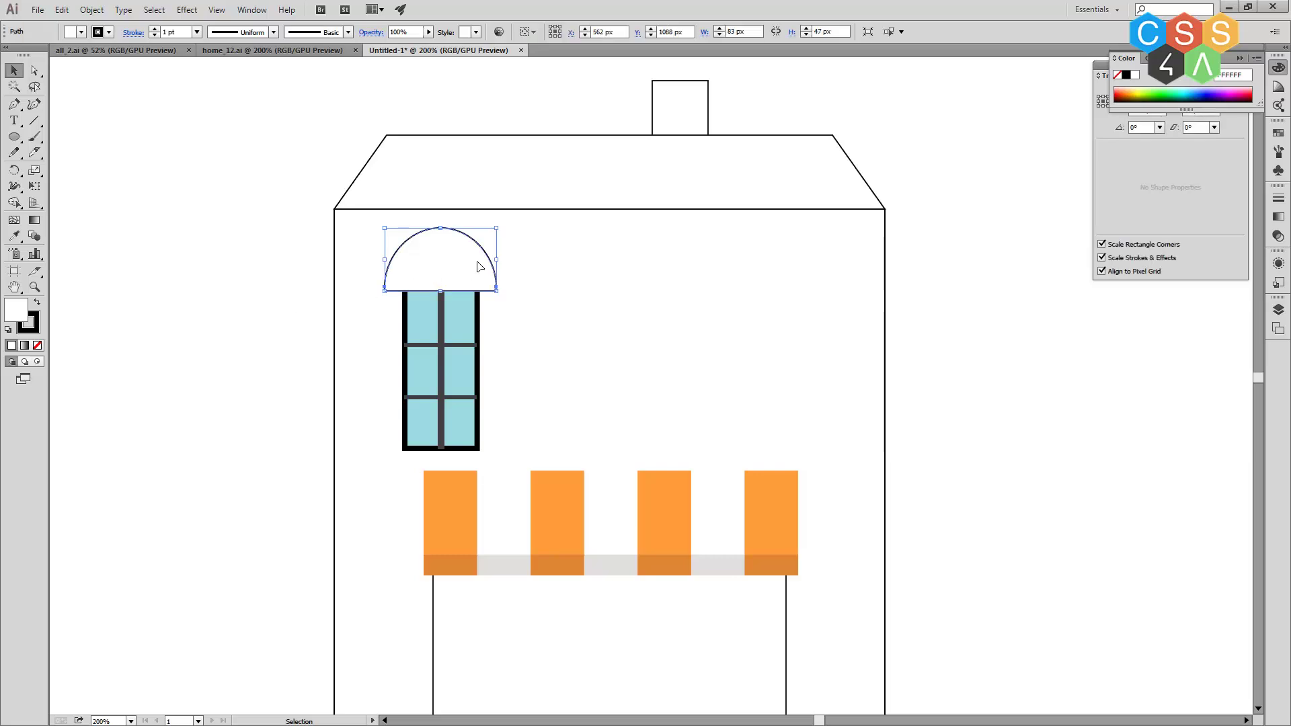
Paste a copy of the arch in place and scale it narrower as the first rib
click(262, 50)
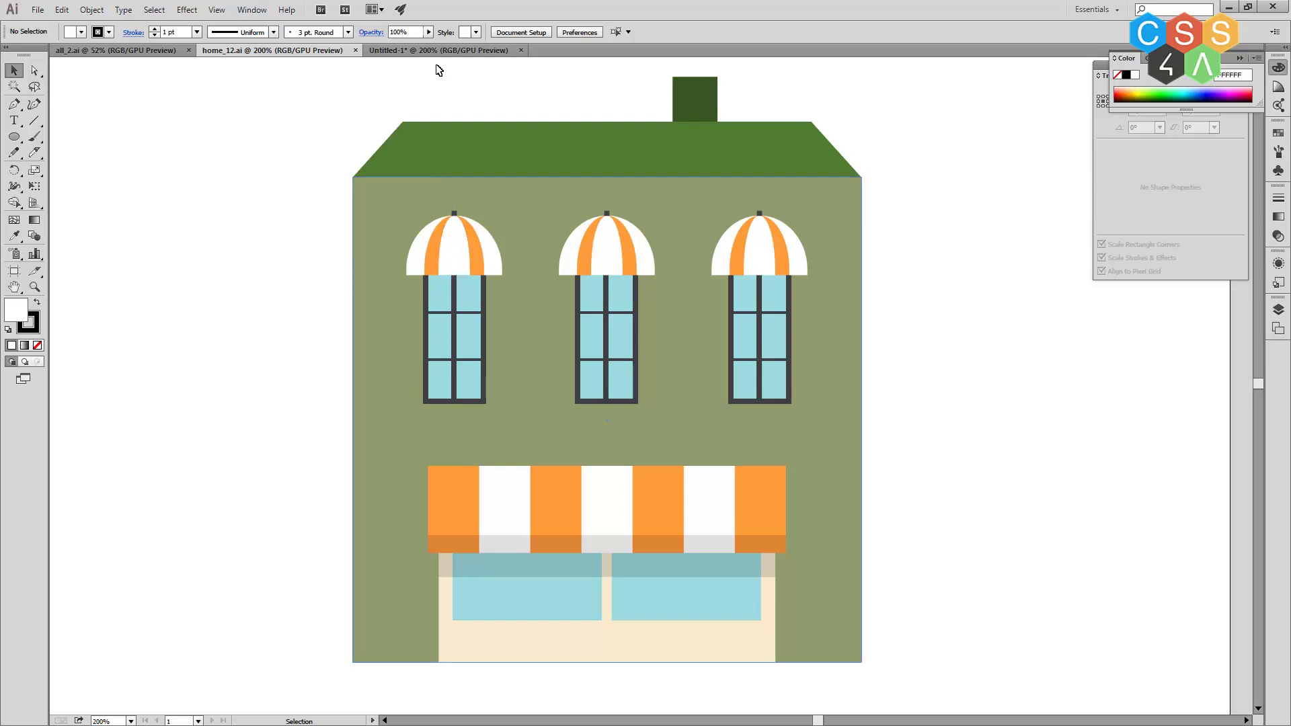
click(438, 51)
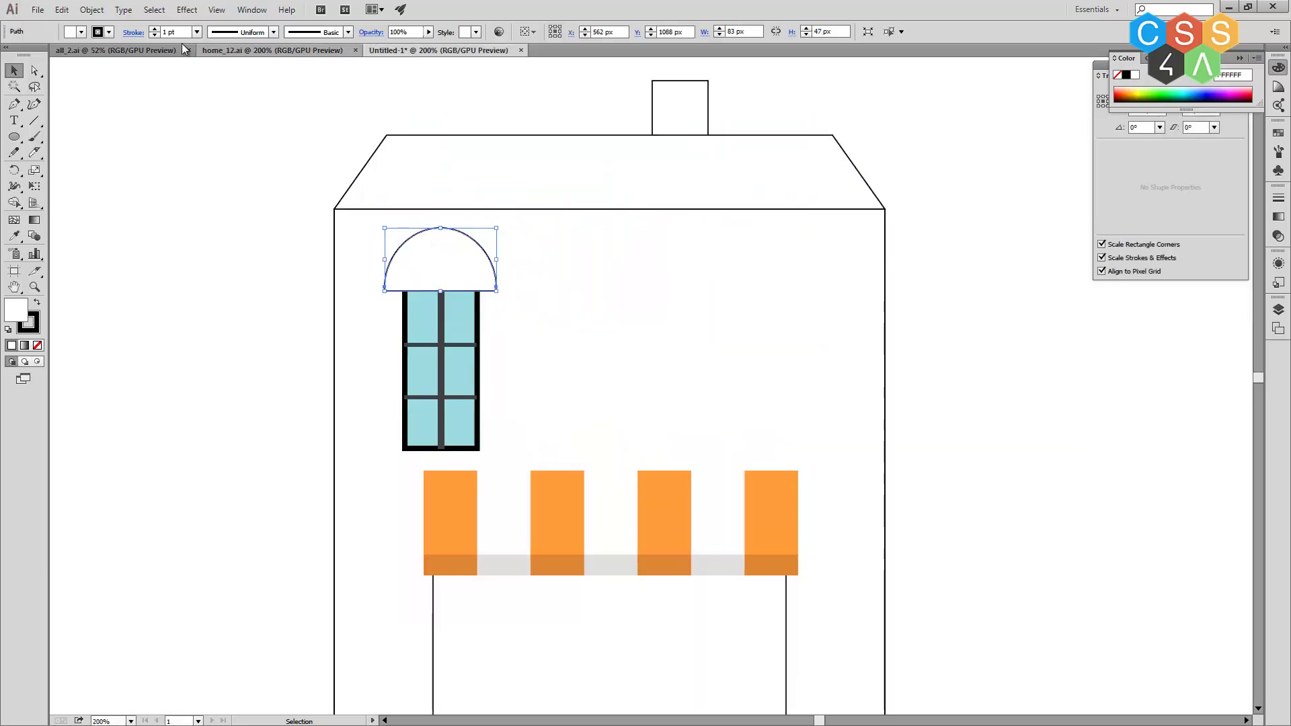
click(62, 10)
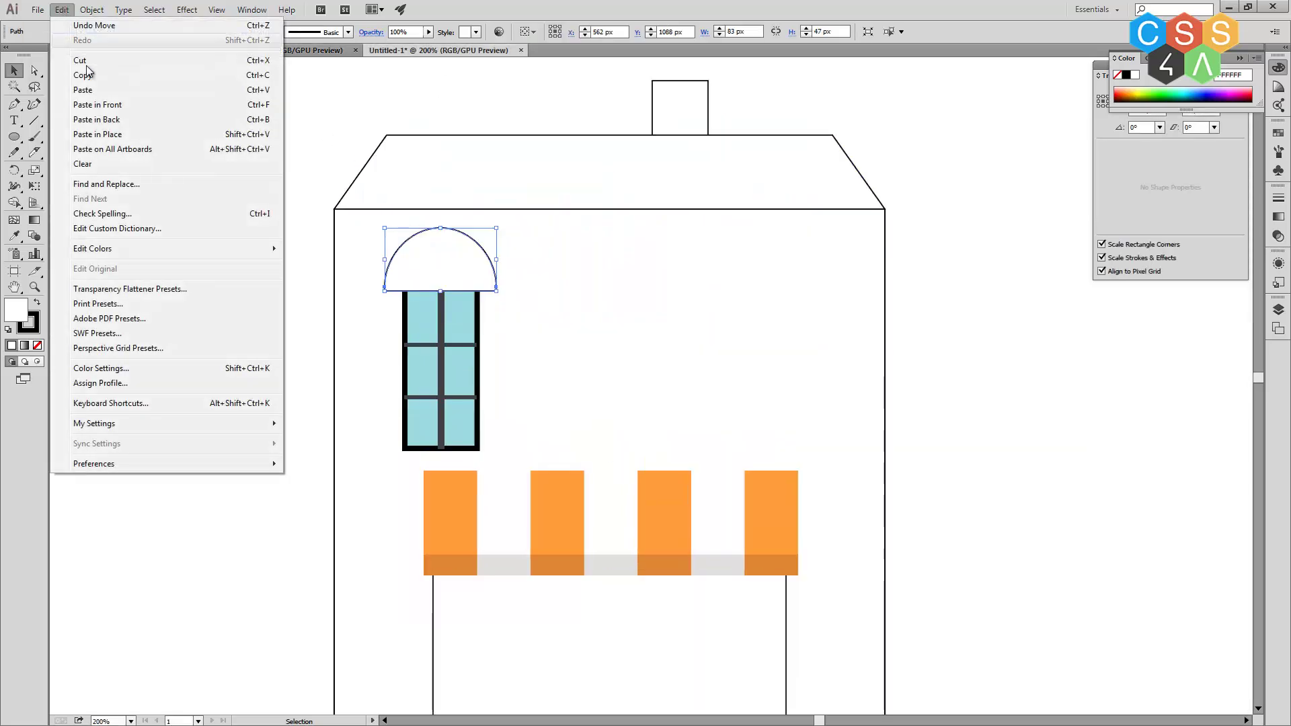
click(94, 77)
click(62, 10)
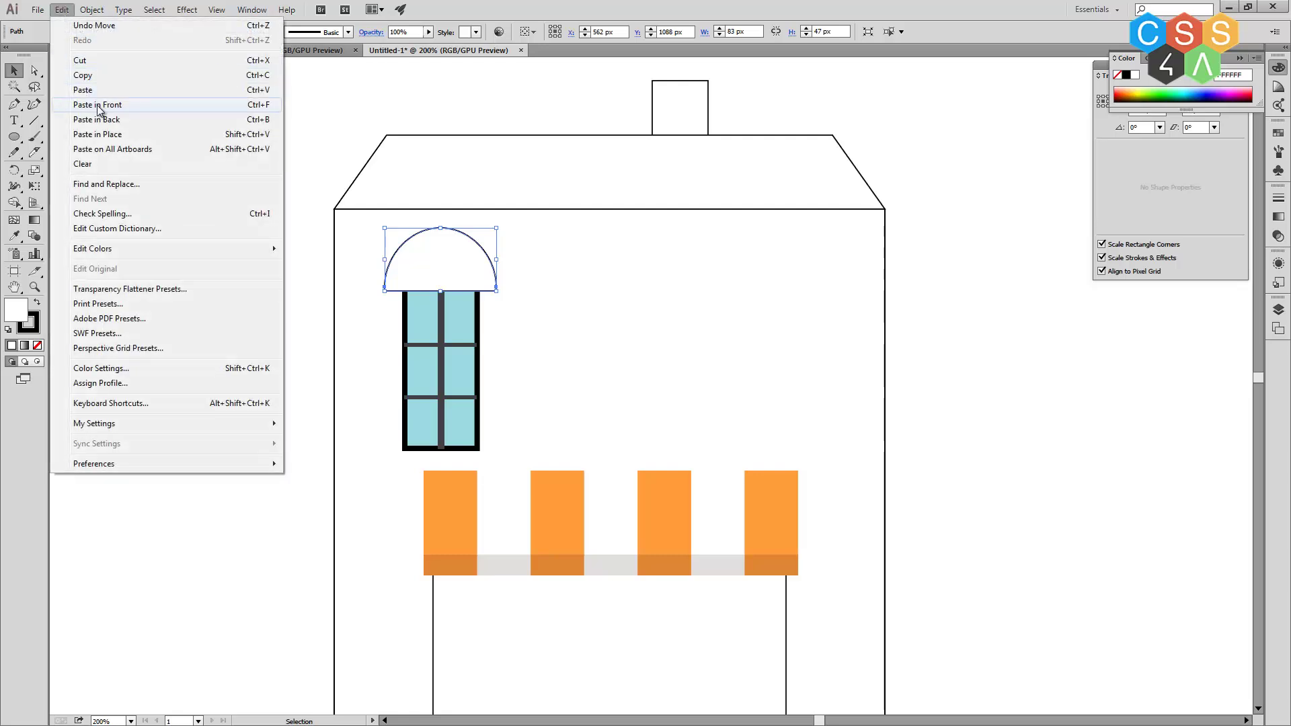
click(114, 139)
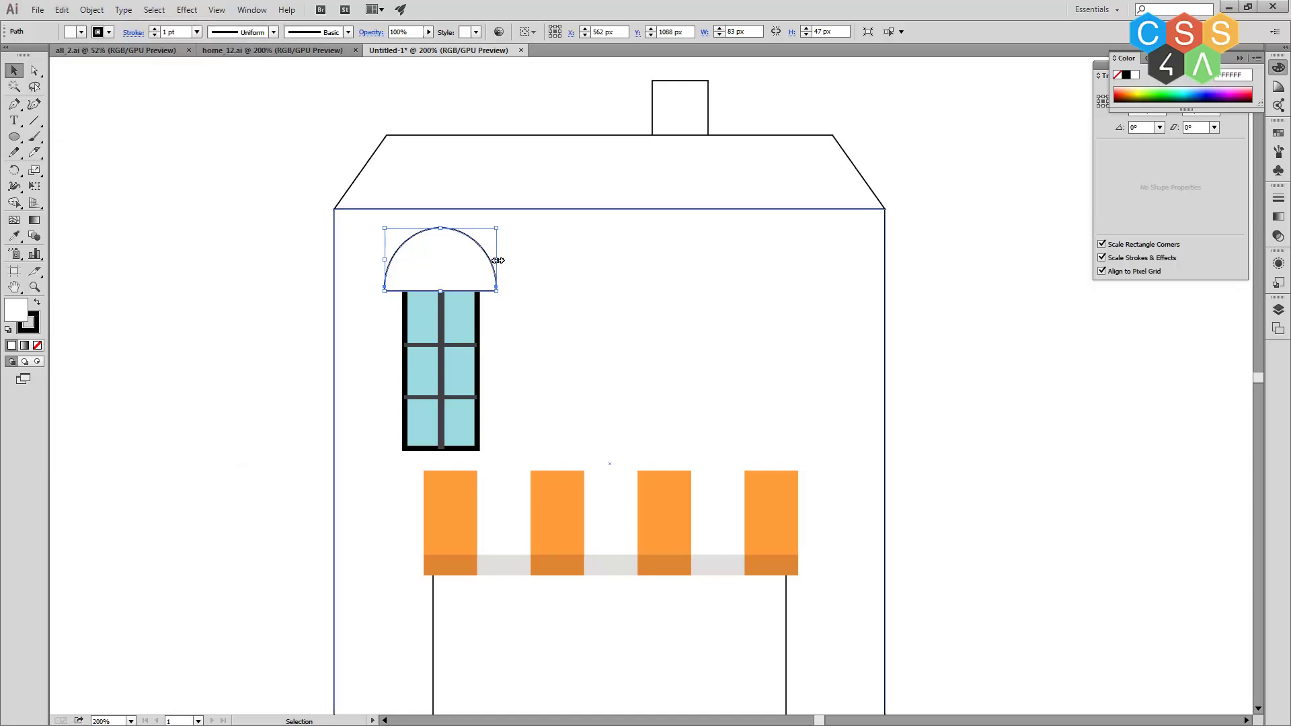
drag(498, 260, 481, 255)
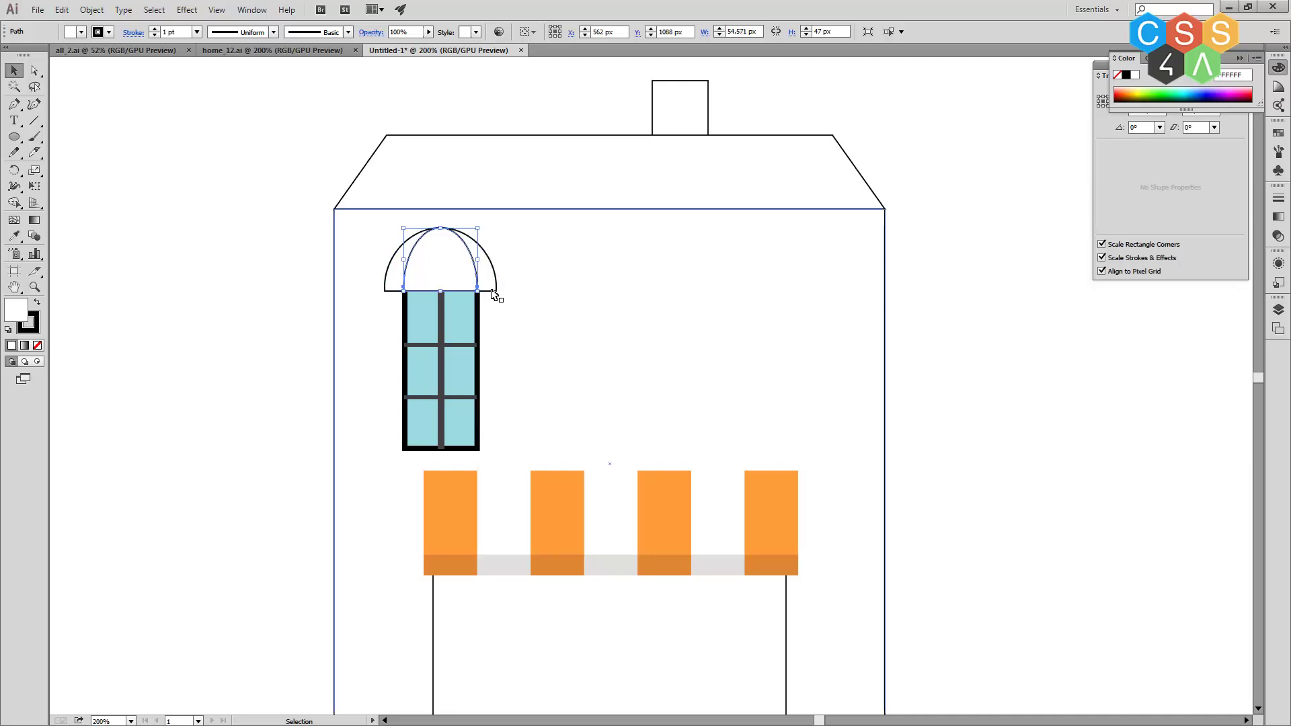
Paste another in-place copy of the narrowed arch and squeeze it to about 27 px wide
click(92, 9)
mouse_move(62, 9)
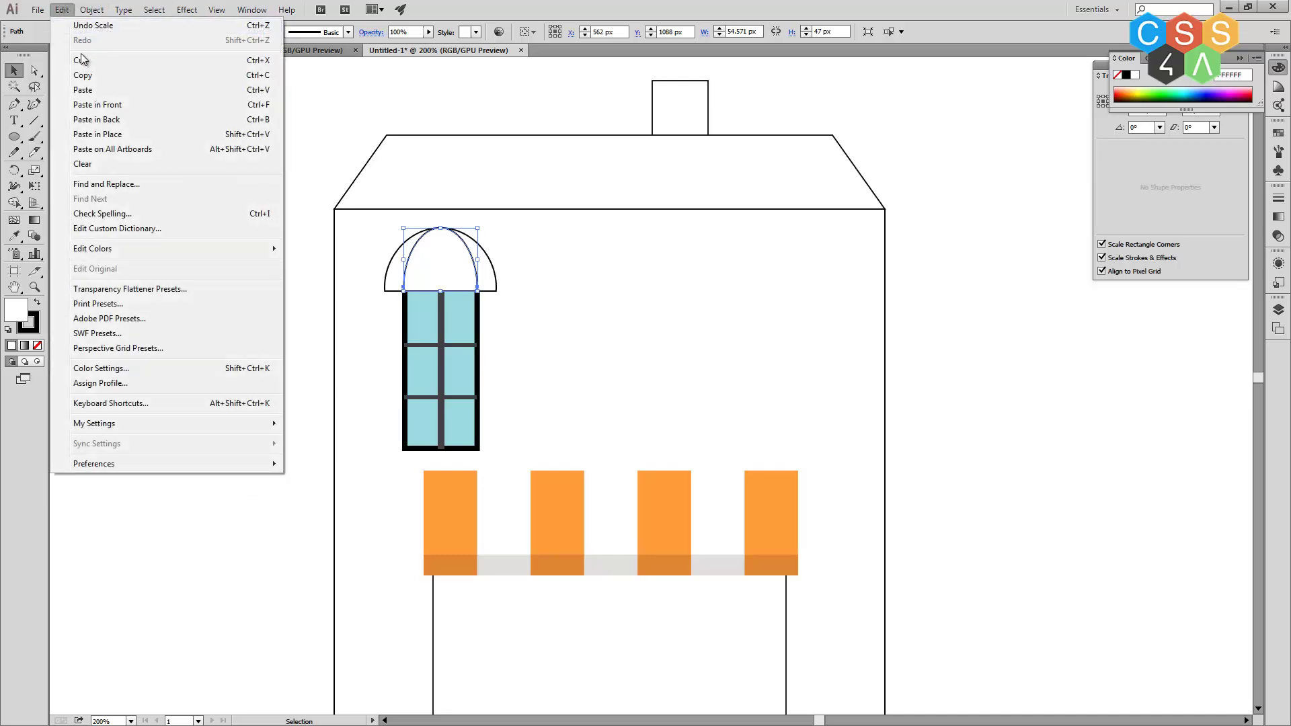
click(83, 75)
click(65, 11)
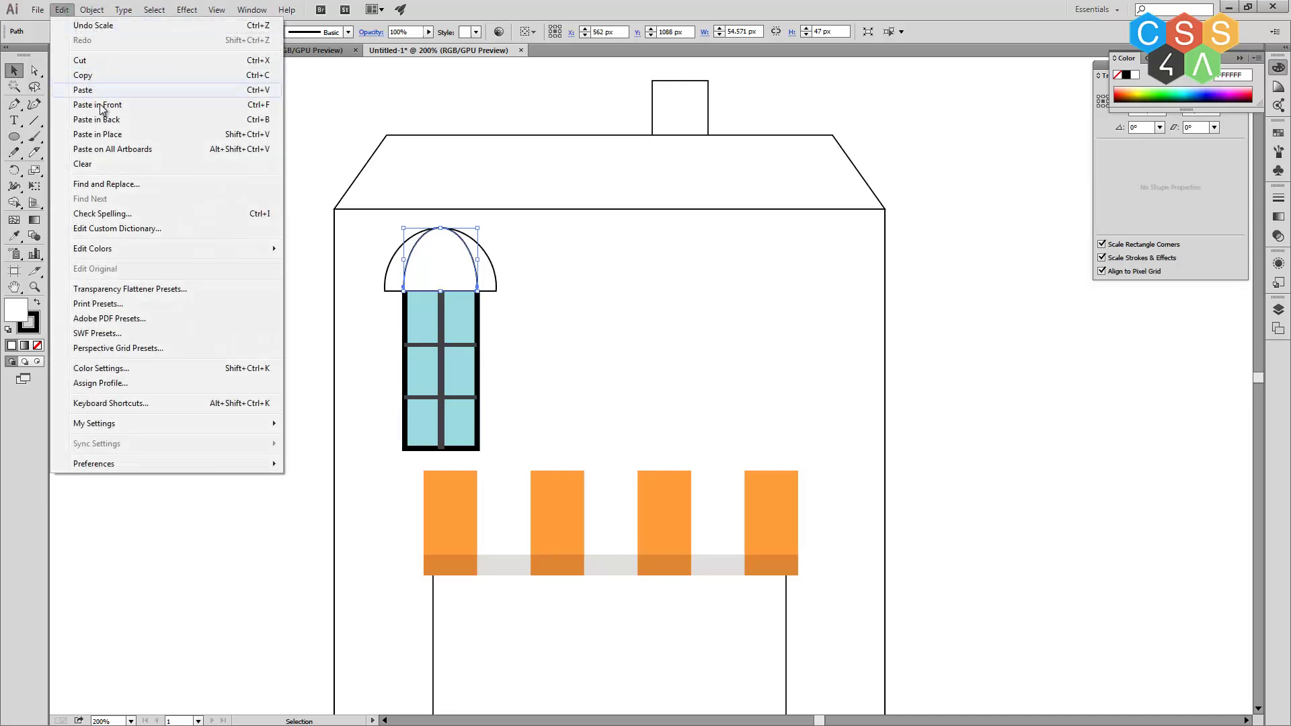
click(106, 137)
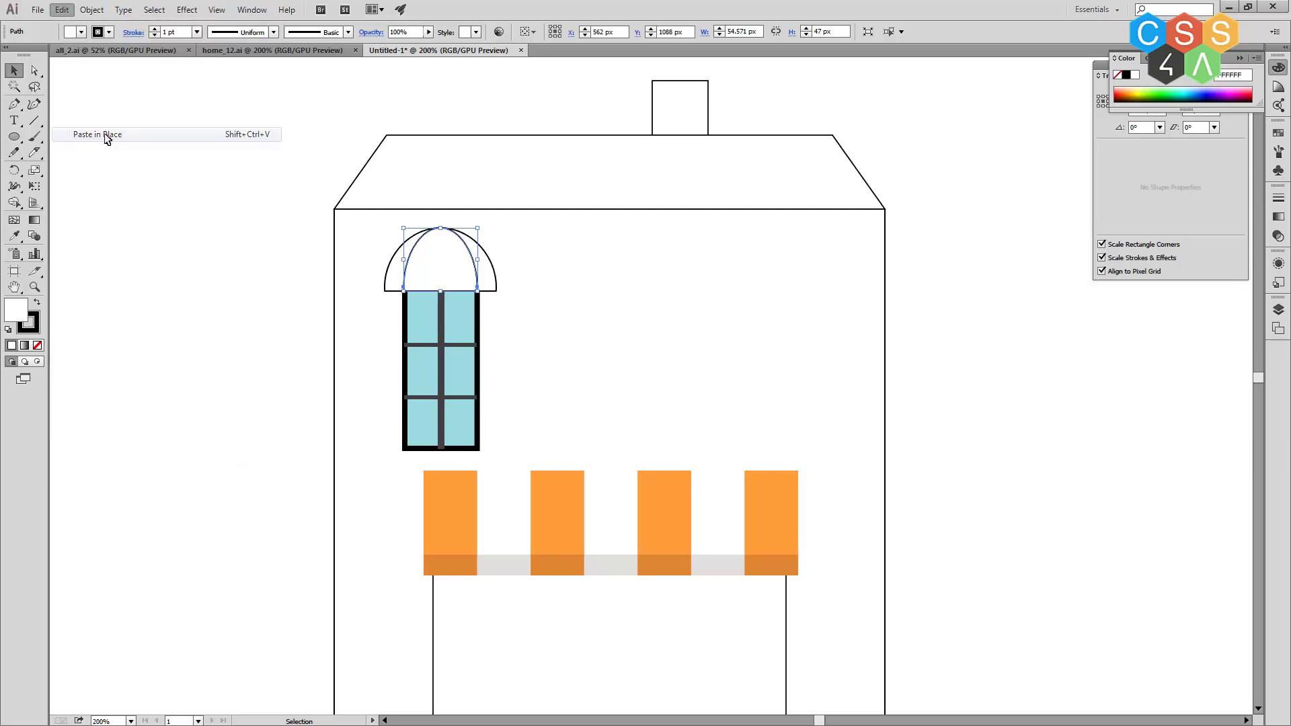
drag(478, 262, 464, 261)
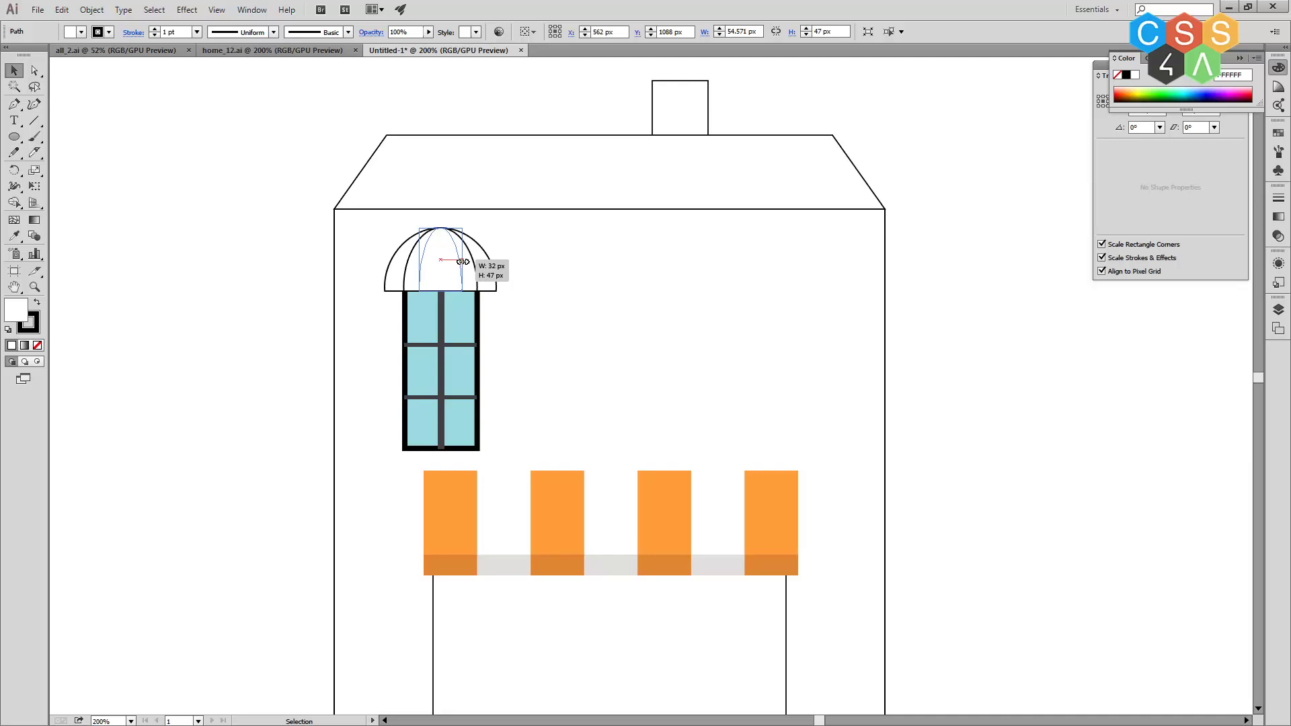
drag(463, 262, 457, 261)
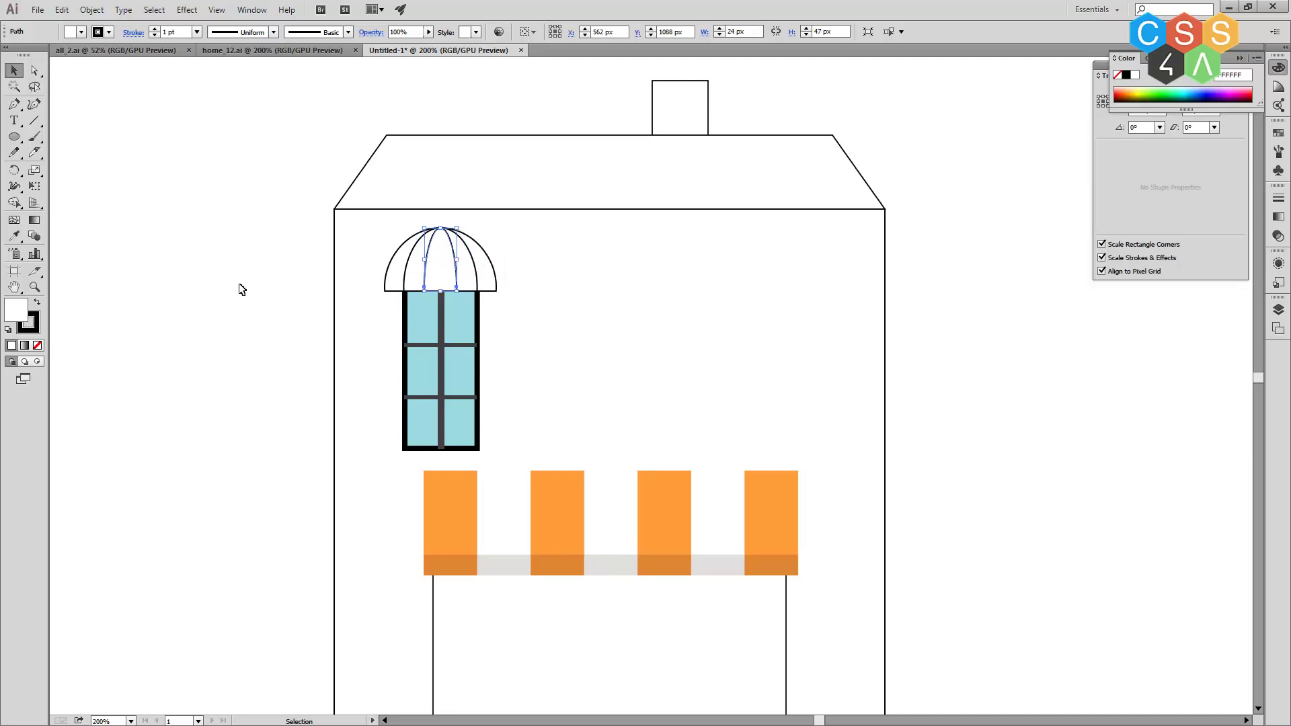
click(240, 289)
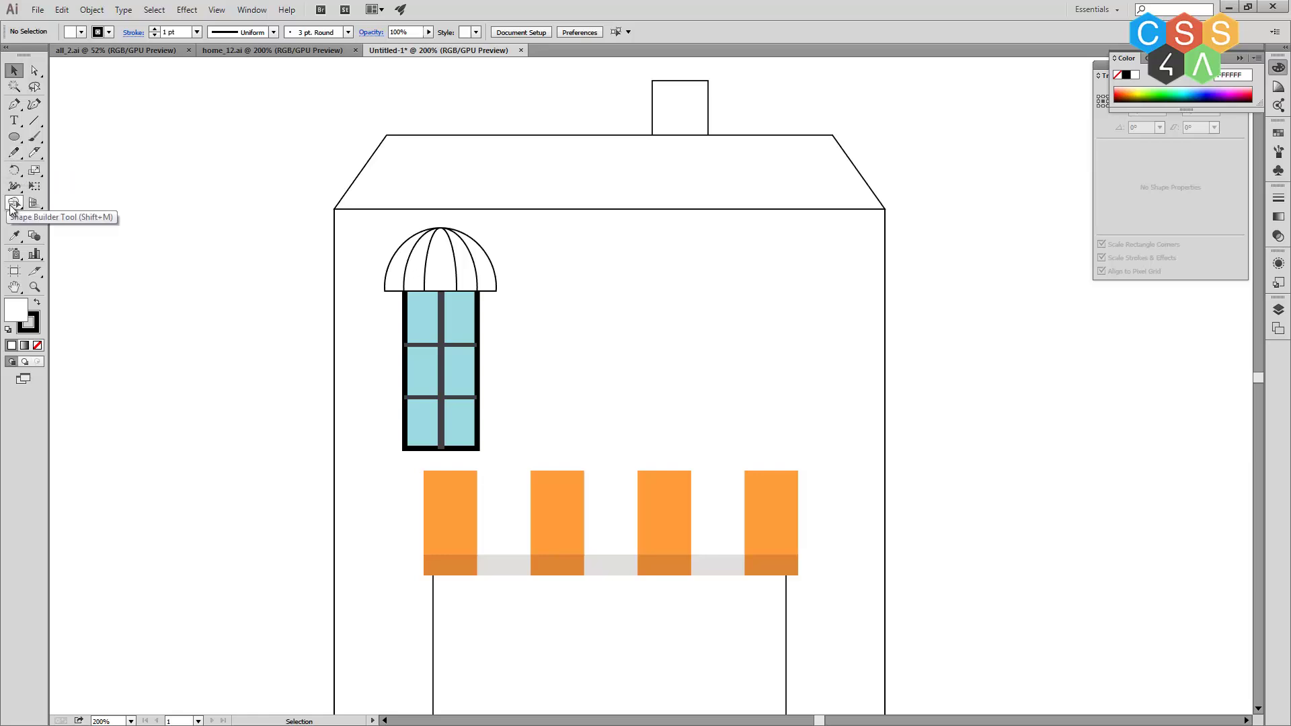
Draw a tiny 5 × 4.5 px rectangle and centre it on the dome's peak
drag(14, 136, 101, 135)
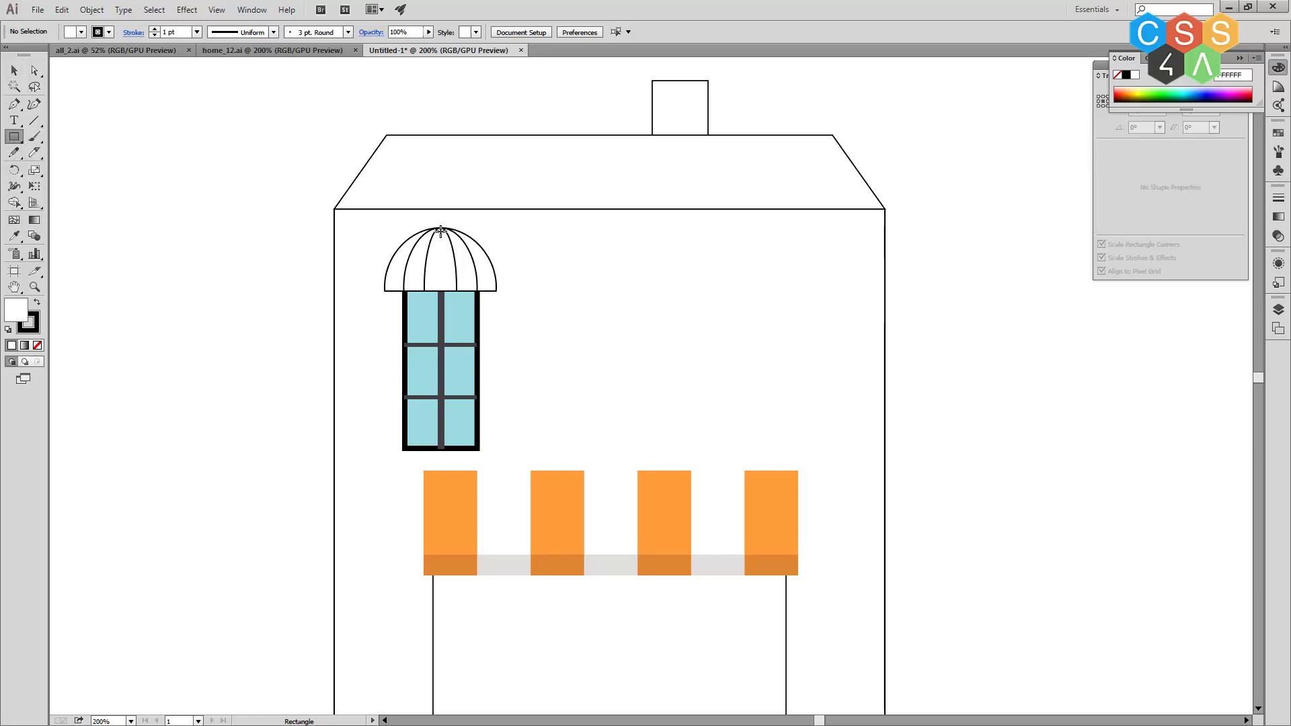
drag(440, 218, 448, 224)
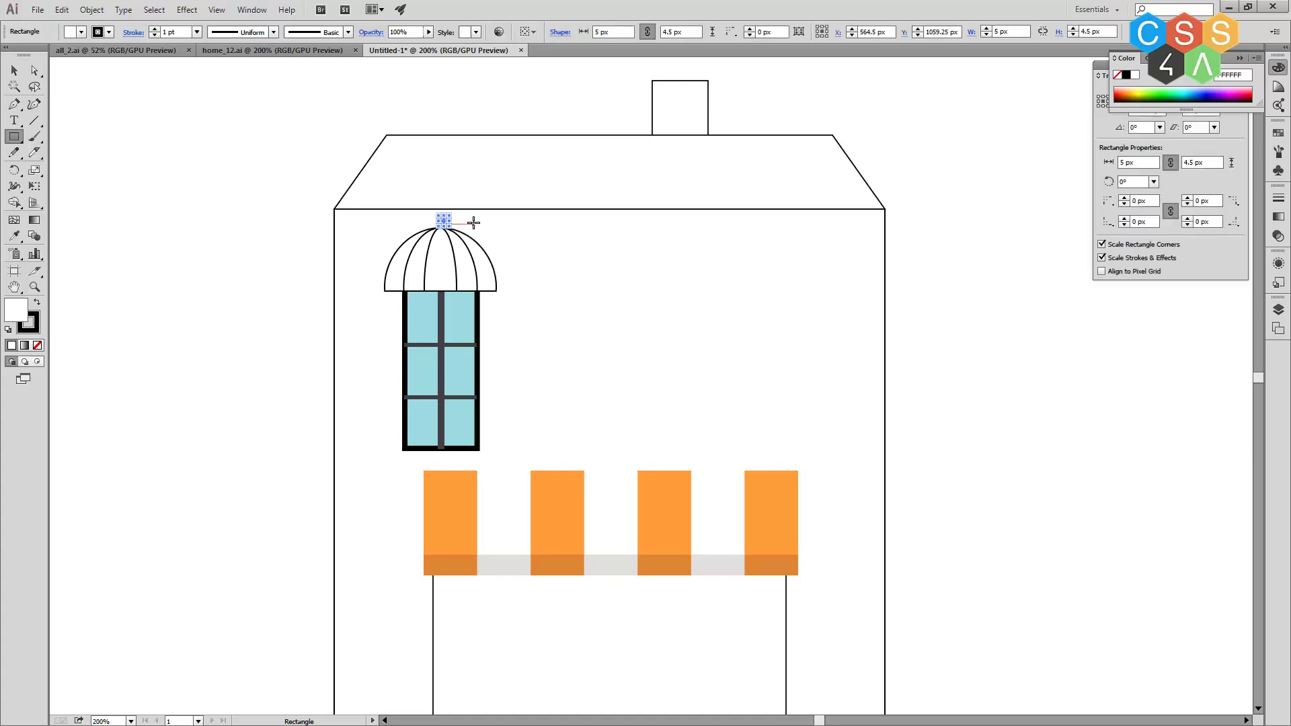
key(v)
click(80, 290)
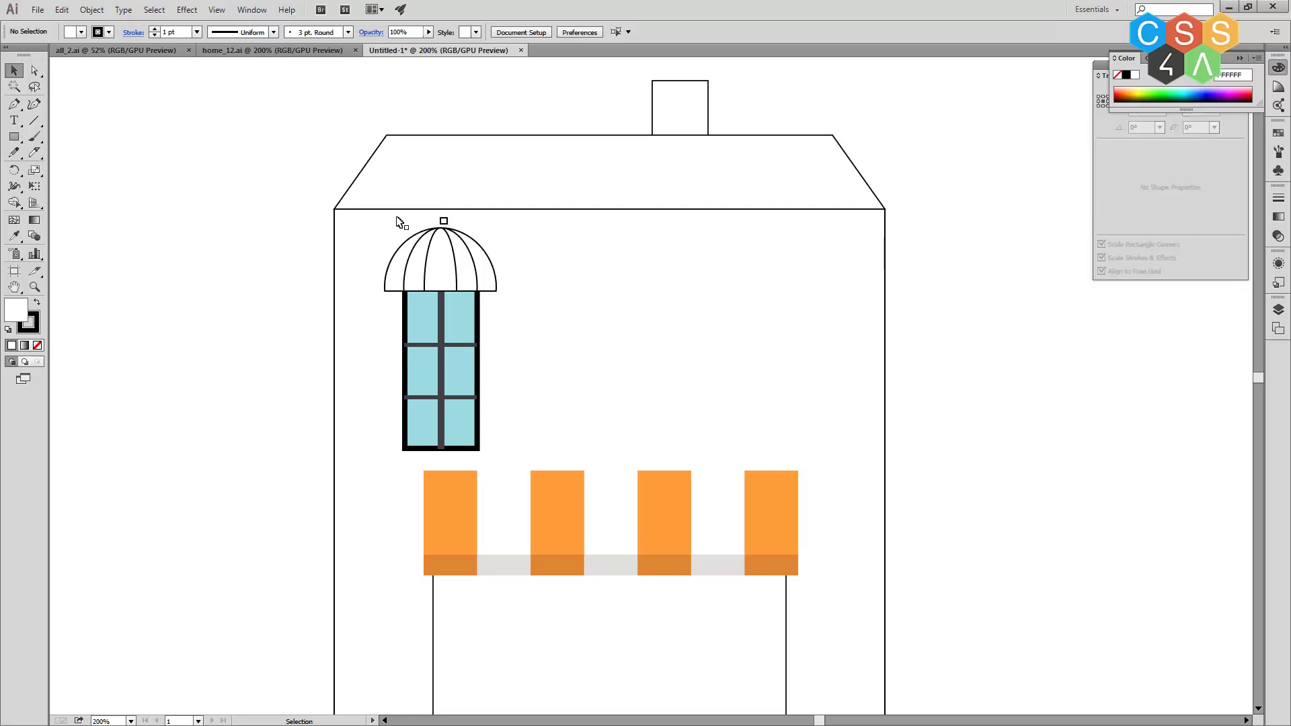
drag(445, 223, 440, 222)
click(518, 231)
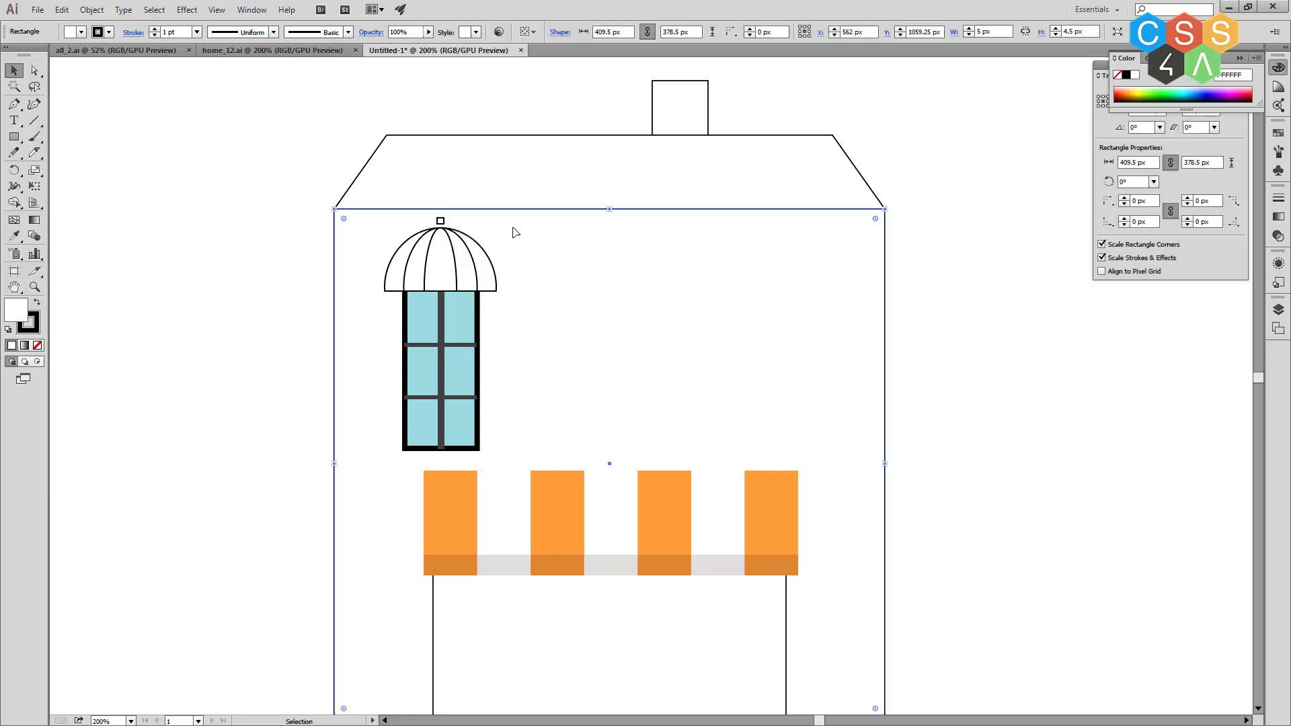
click(442, 222)
key(Down)
key(Down)
key(Down)
click(226, 279)
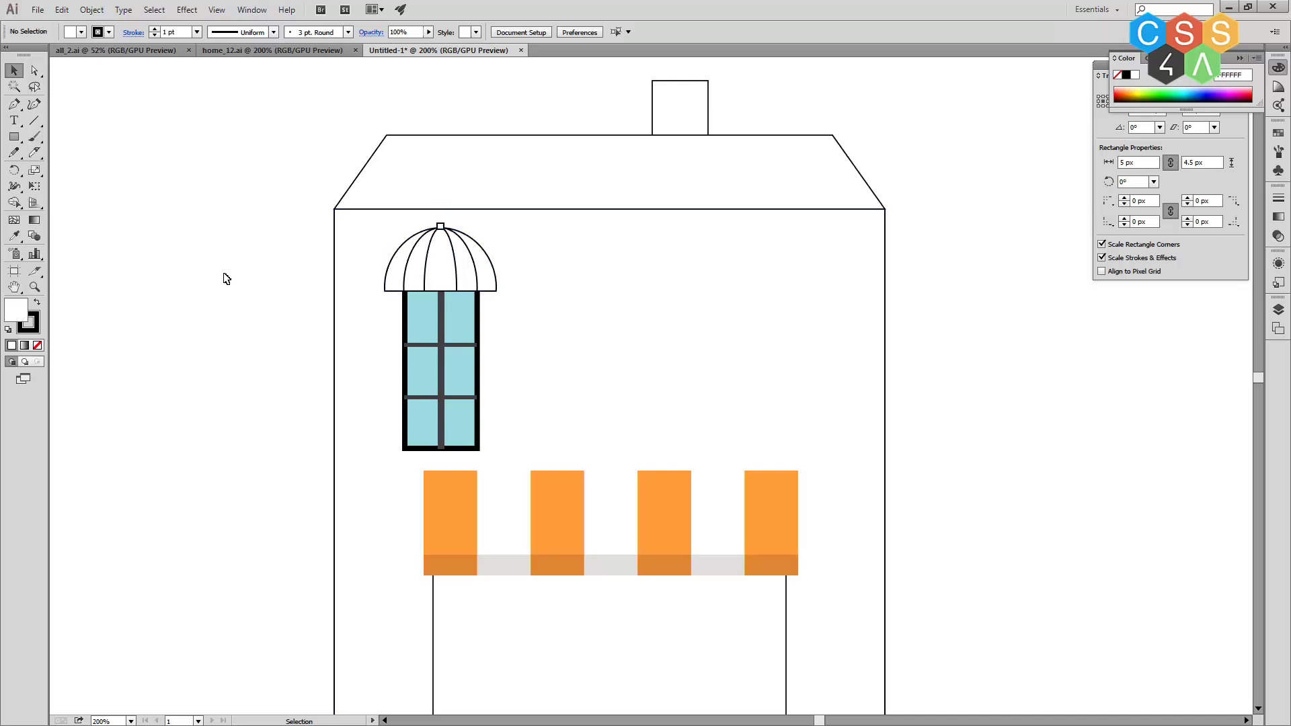
click(441, 224)
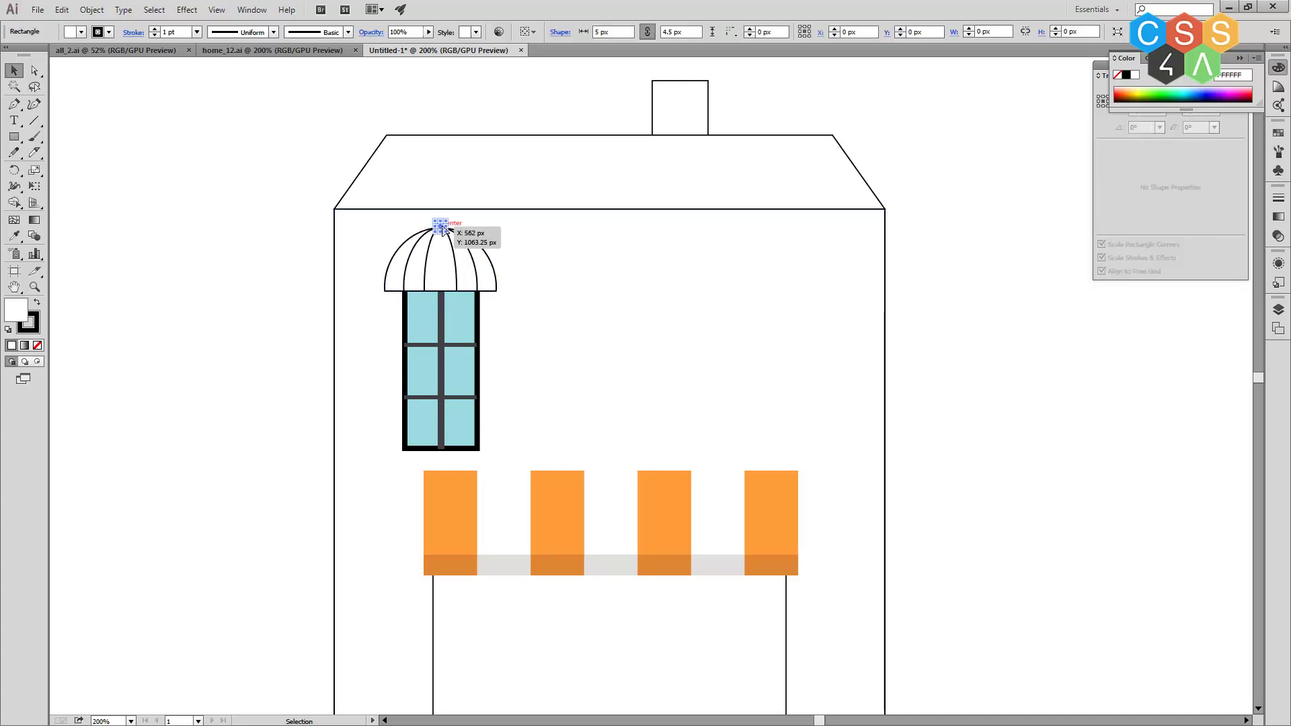
click(196, 302)
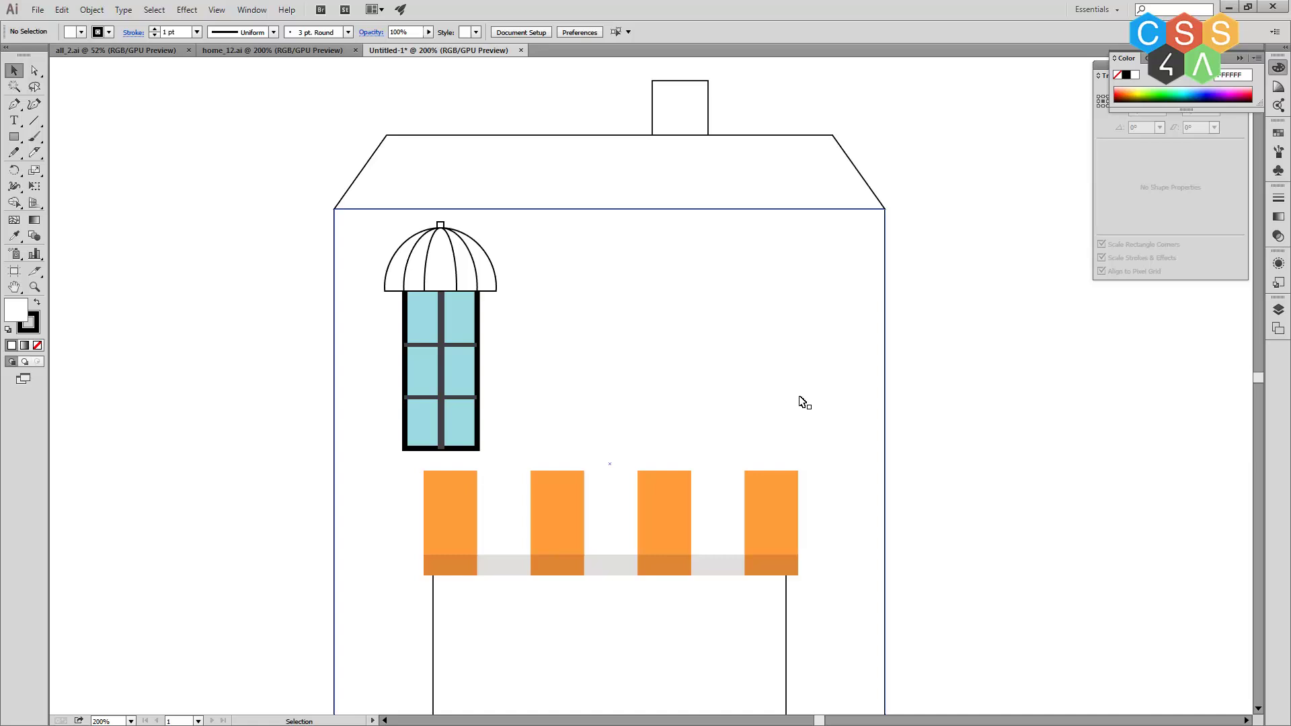
Fill the dome cap with dark grey #434344 and no stroke, then view home_12.ai
click(320, 51)
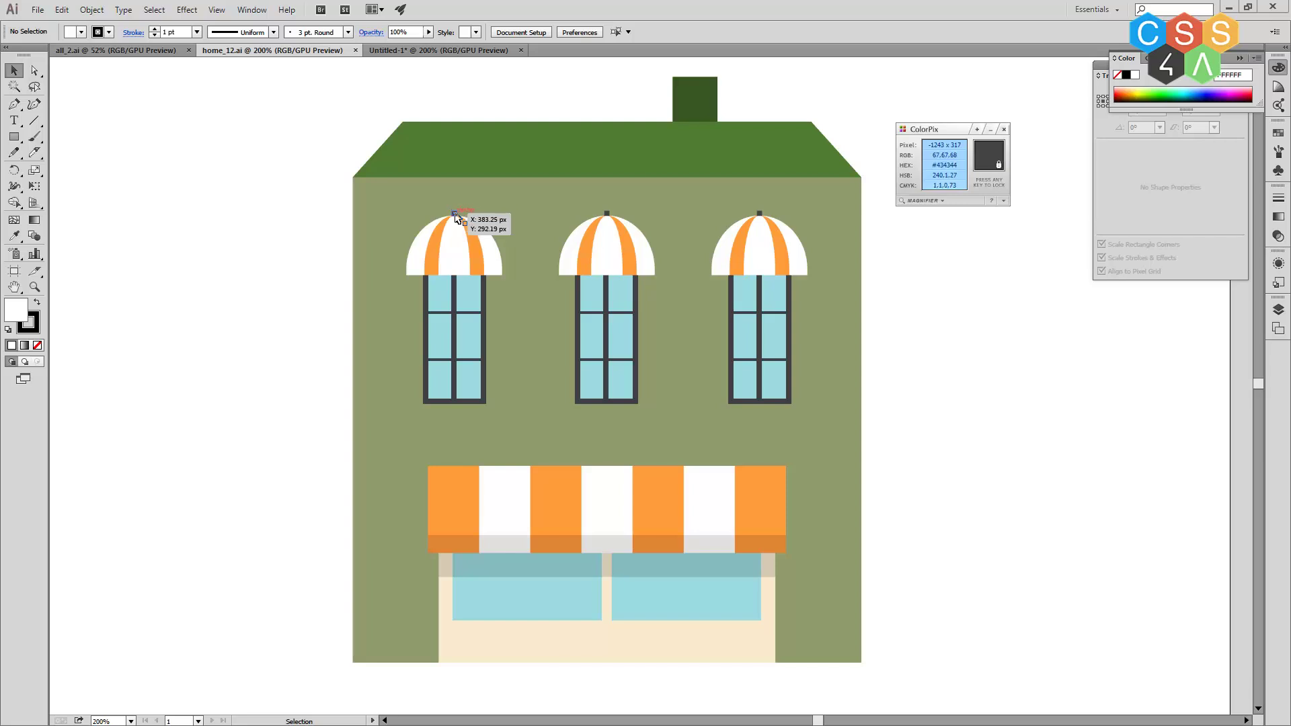
click(441, 51)
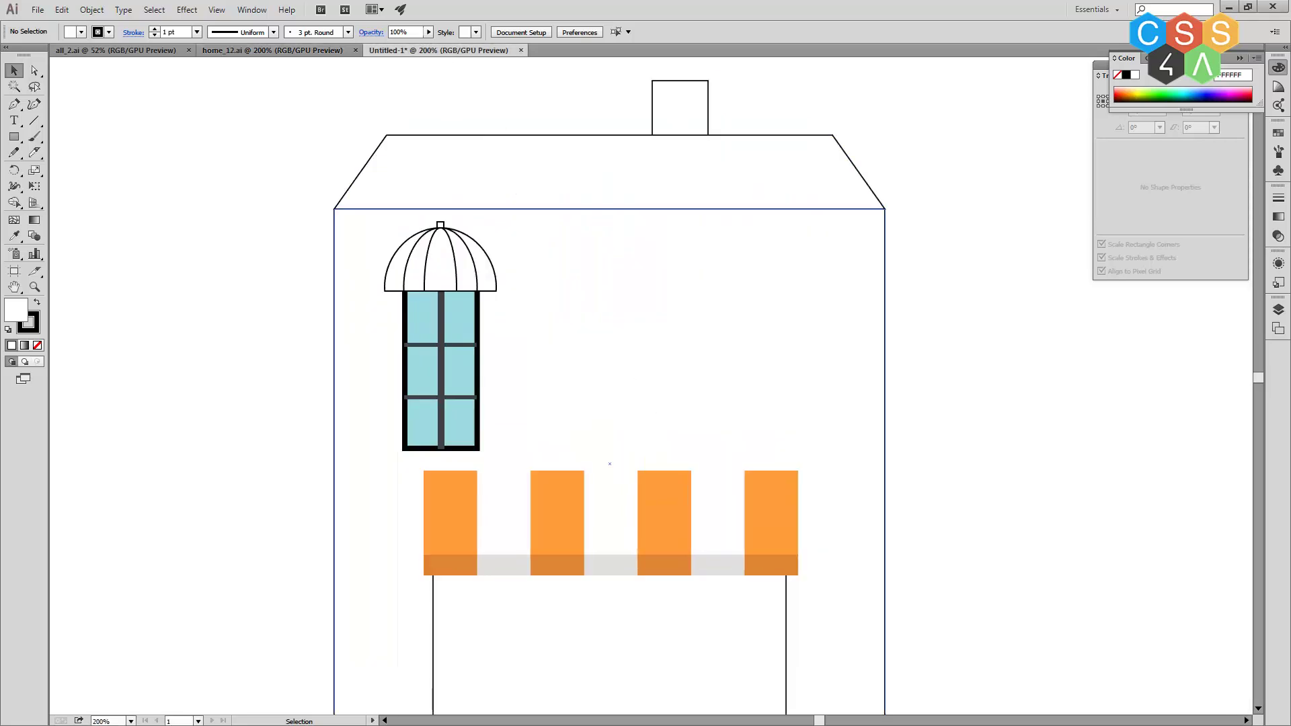
click(439, 225)
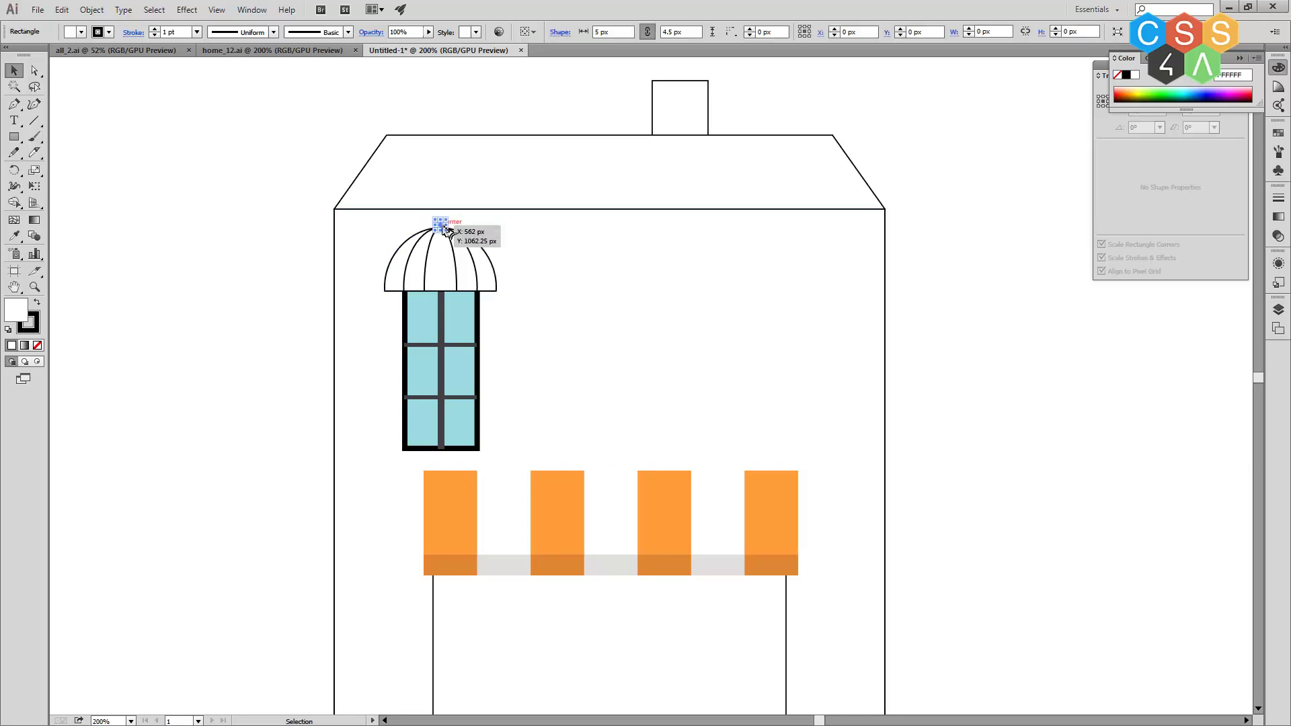
double_click(19, 316)
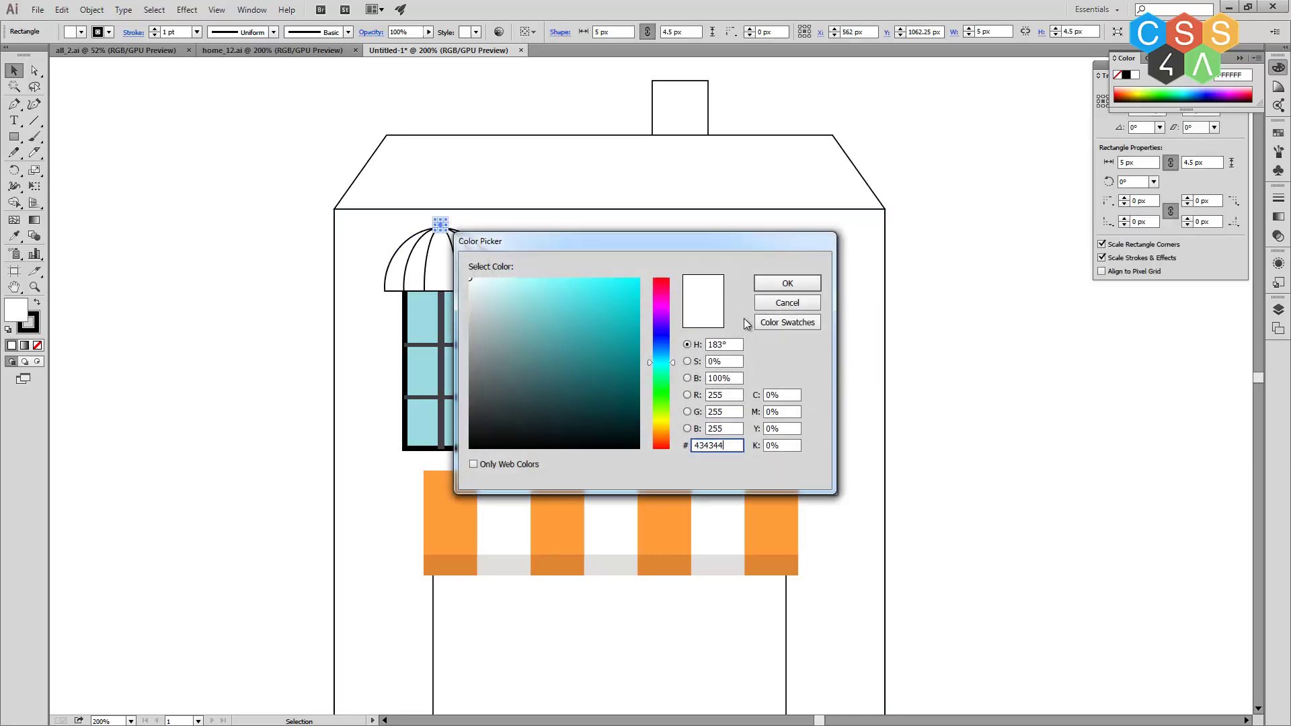
text(434344)
key(Return)
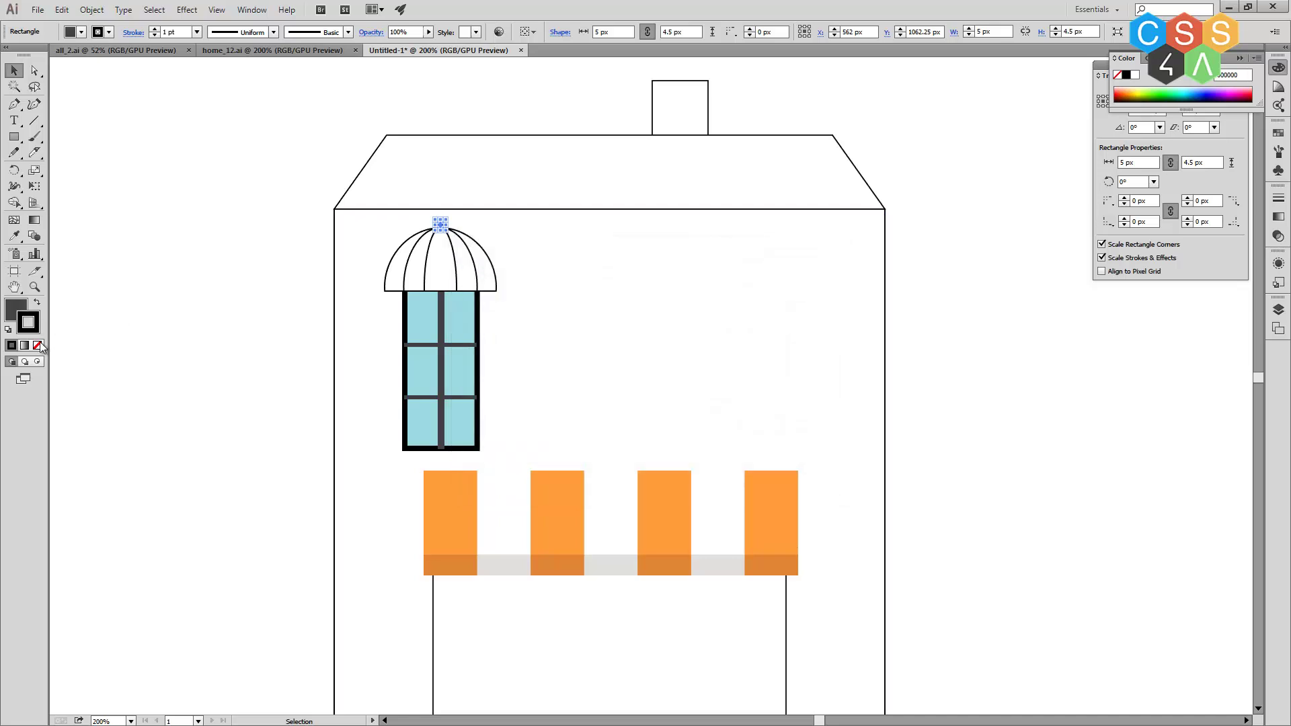
click(37, 345)
click(222, 386)
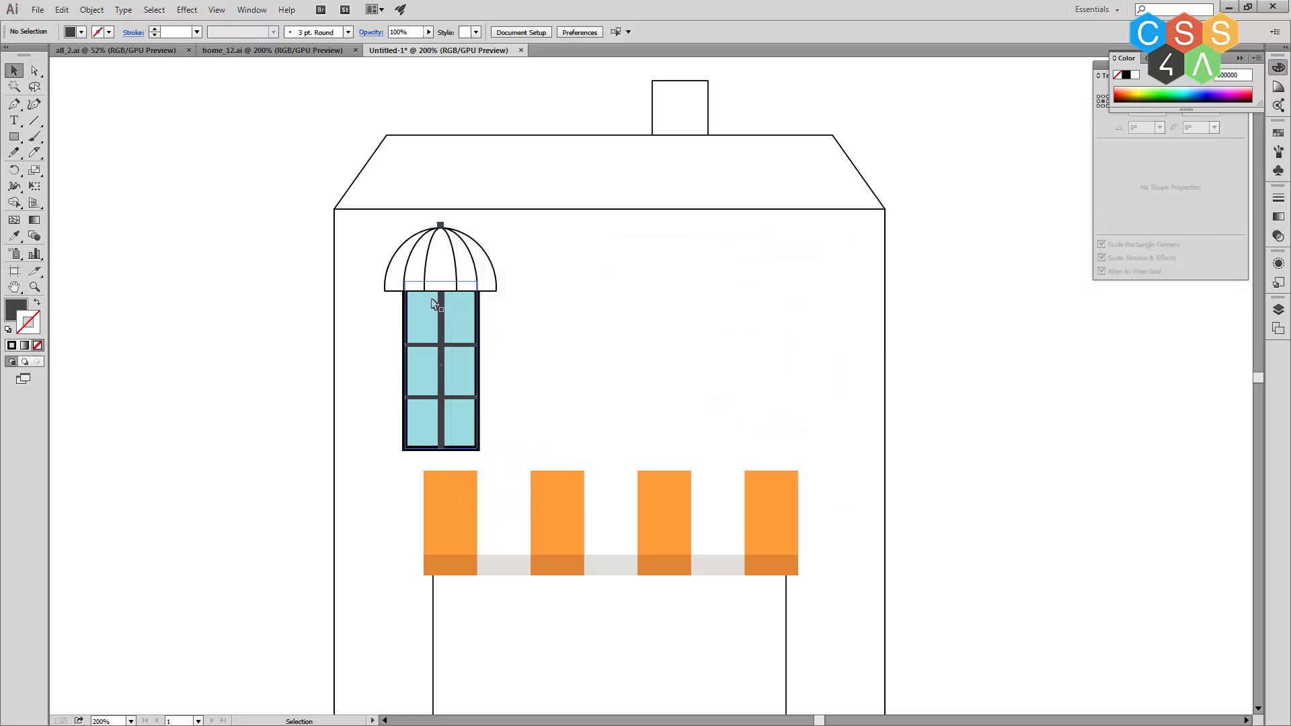
click(265, 50)
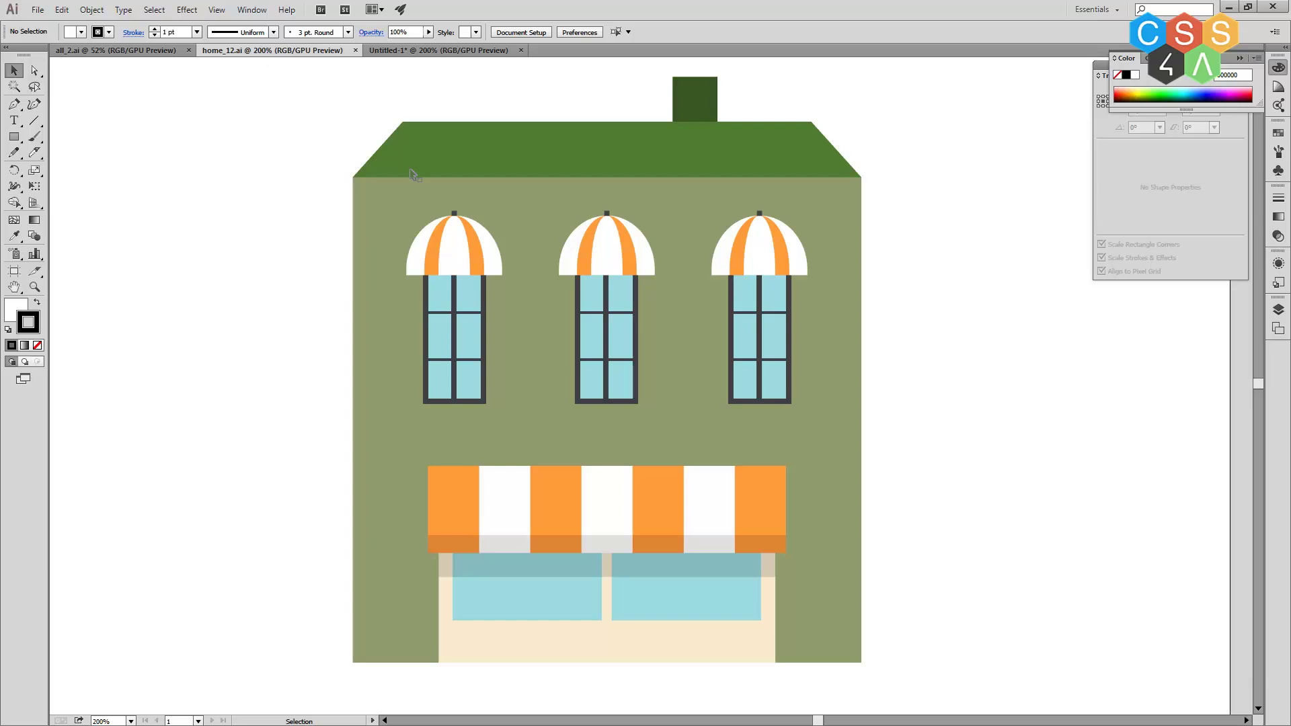
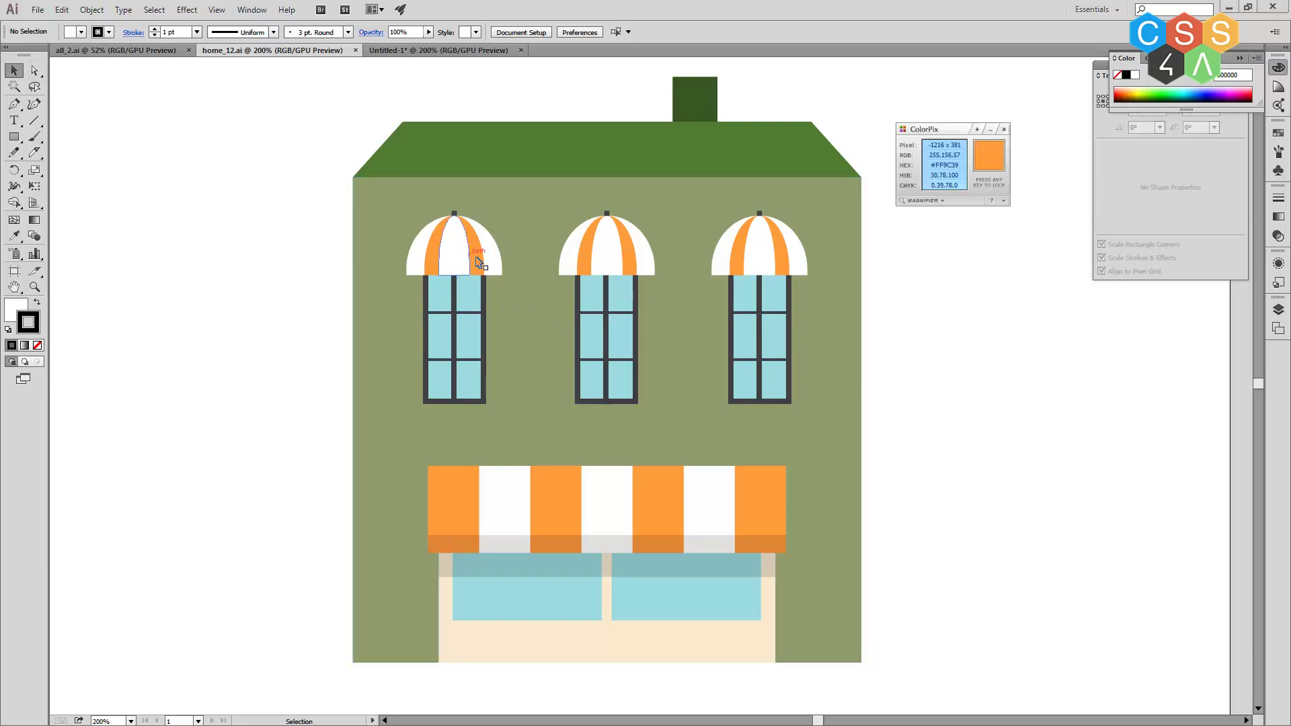
Fill the window dome's inner segments with the sampled orange FF9C39
key(space)
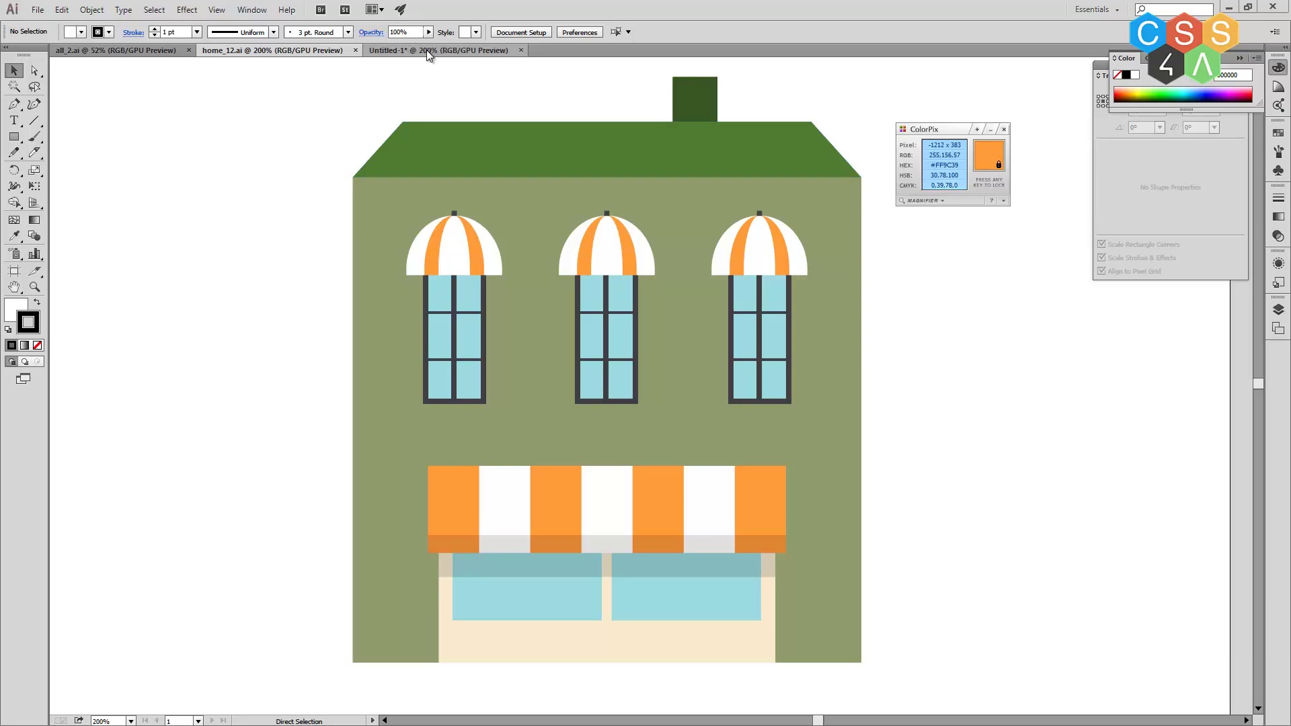
click(427, 49)
click(424, 271)
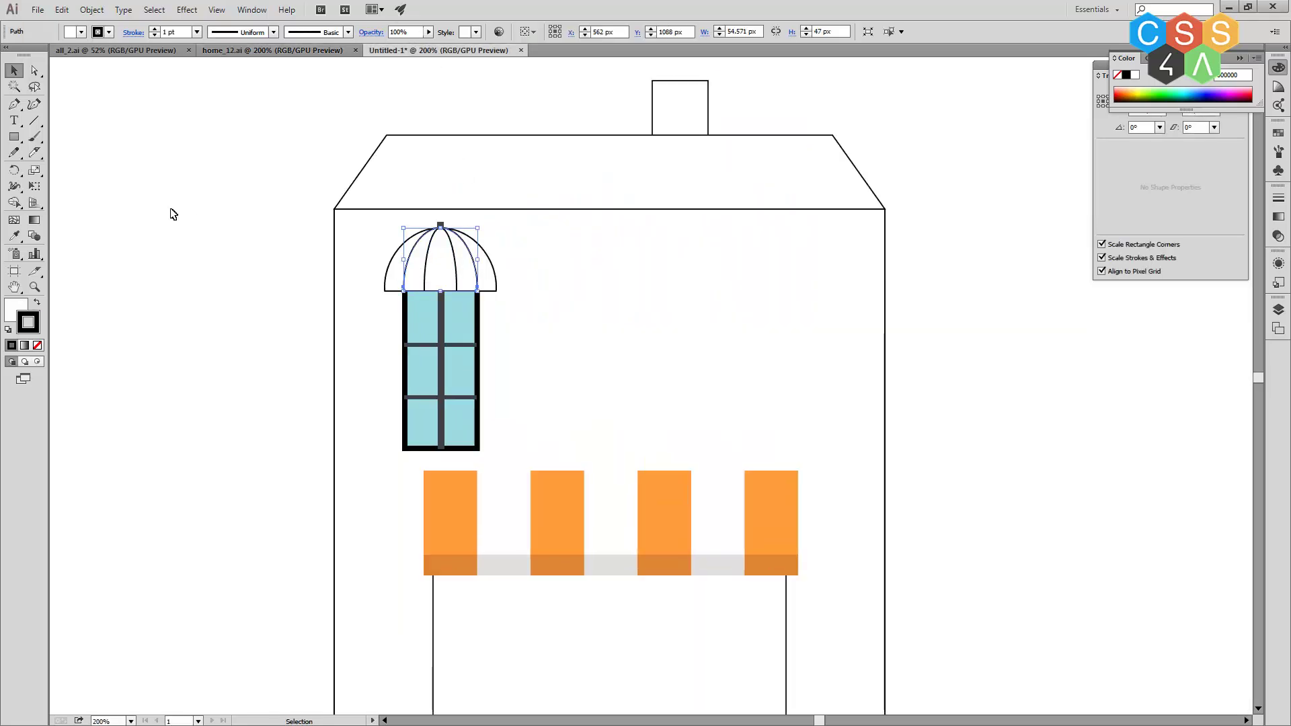
double_click(14, 311)
text(FF9C39)
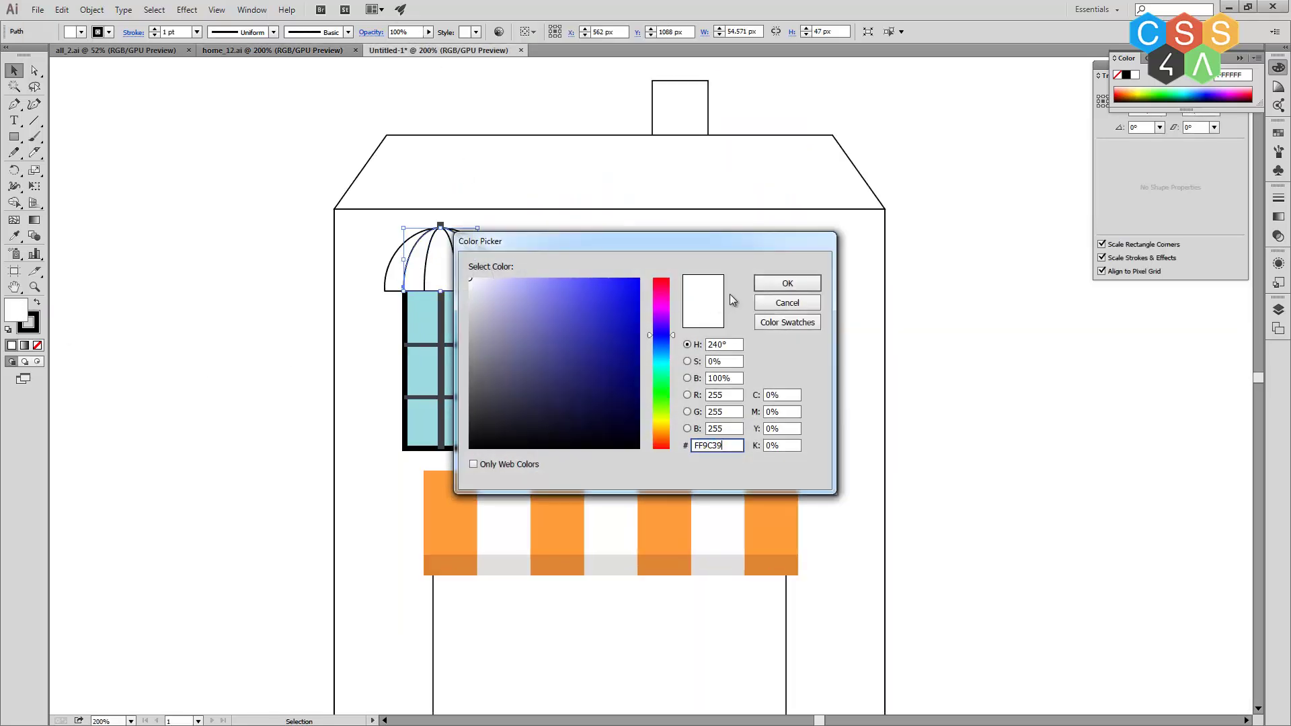
click(788, 283)
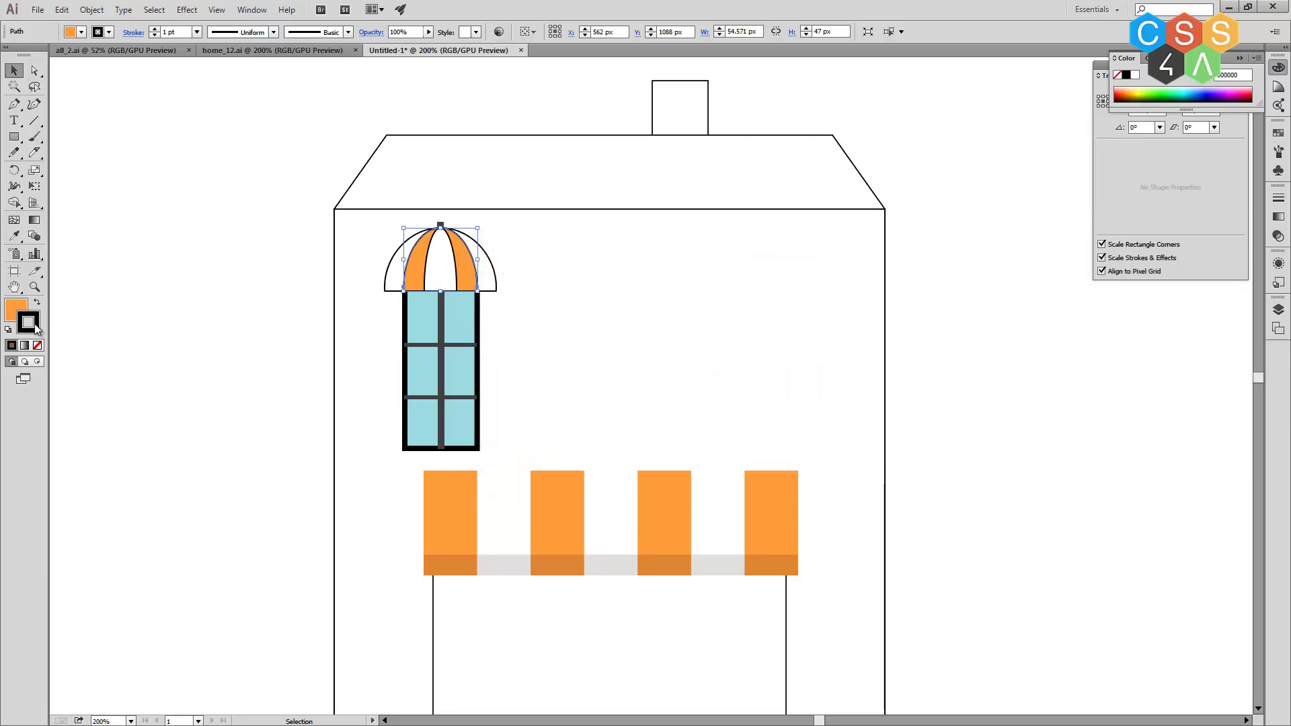
Remove the black outlines from the dome arcs, then bring back the home_12.ai reference
click(537, 283)
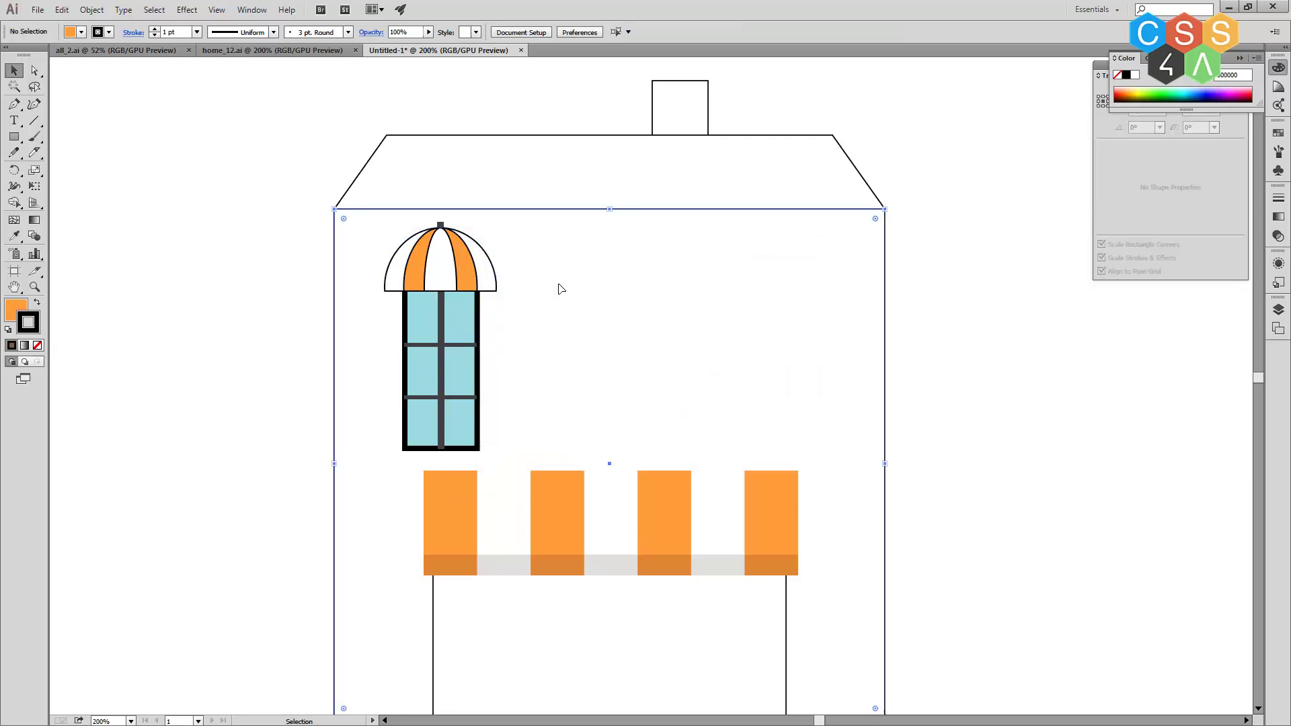
click(498, 272)
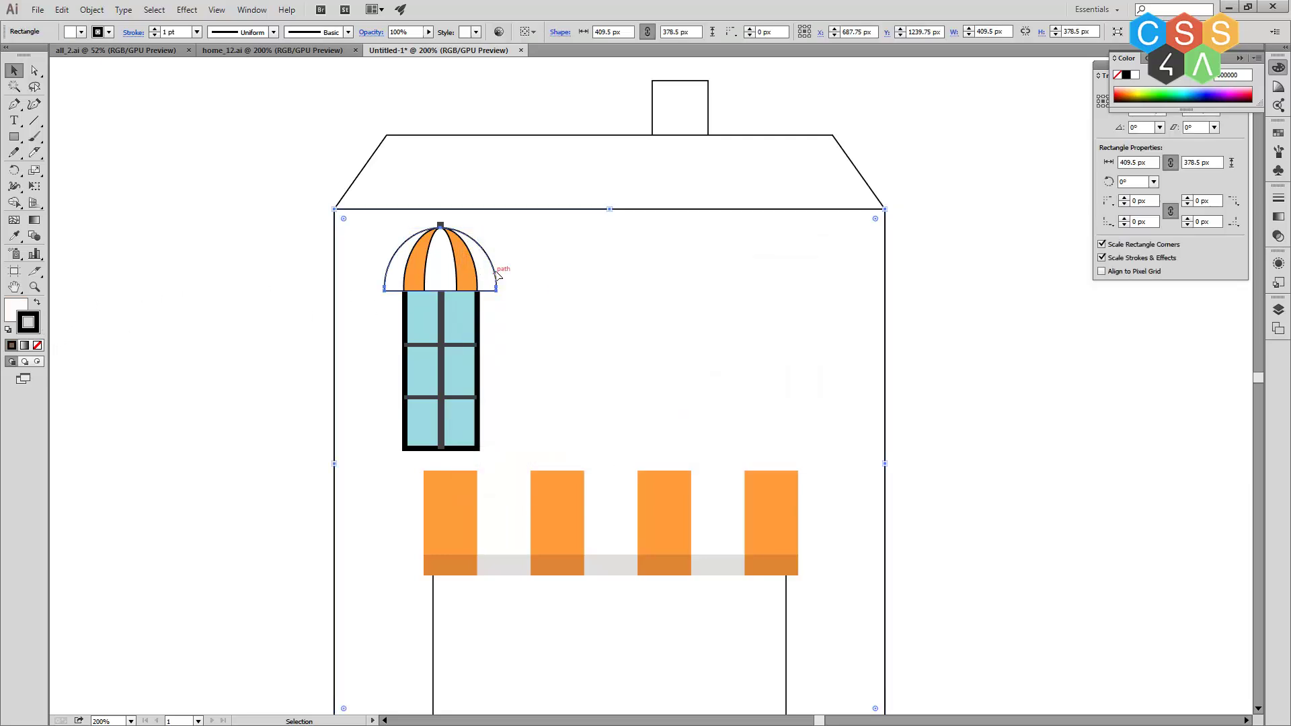
click(37, 346)
click(470, 279)
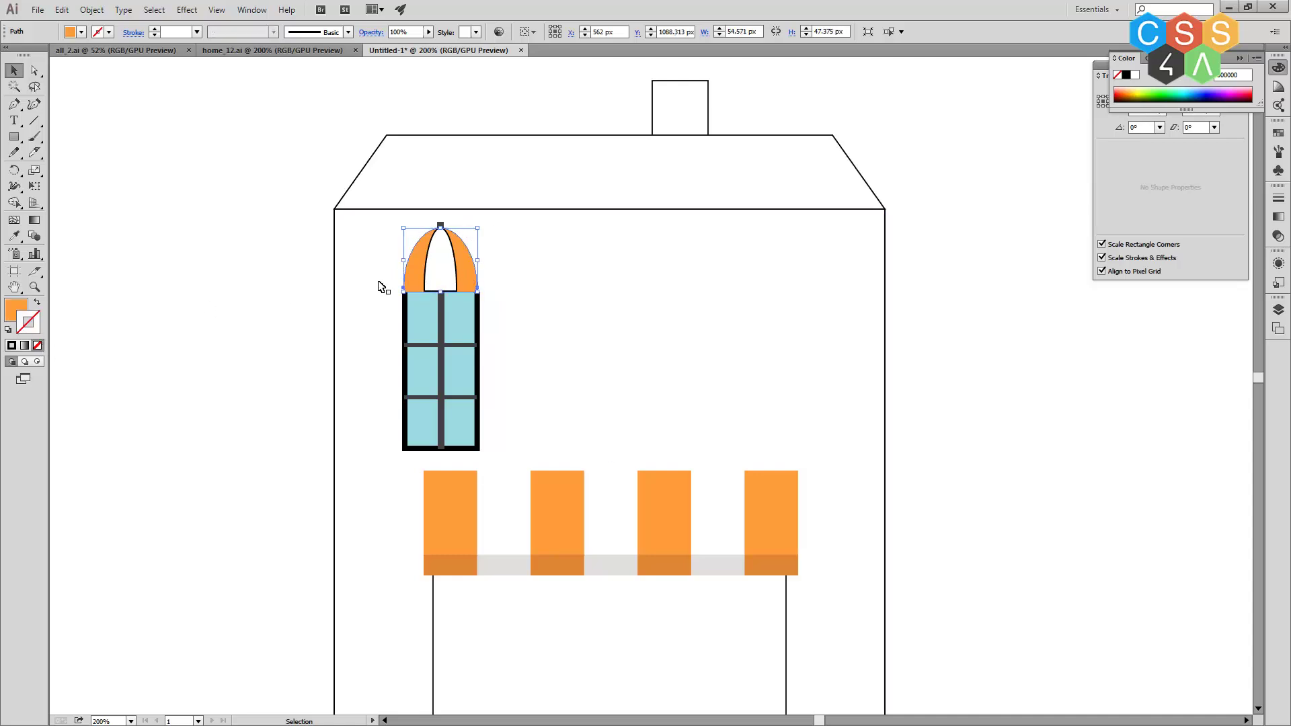
click(440, 266)
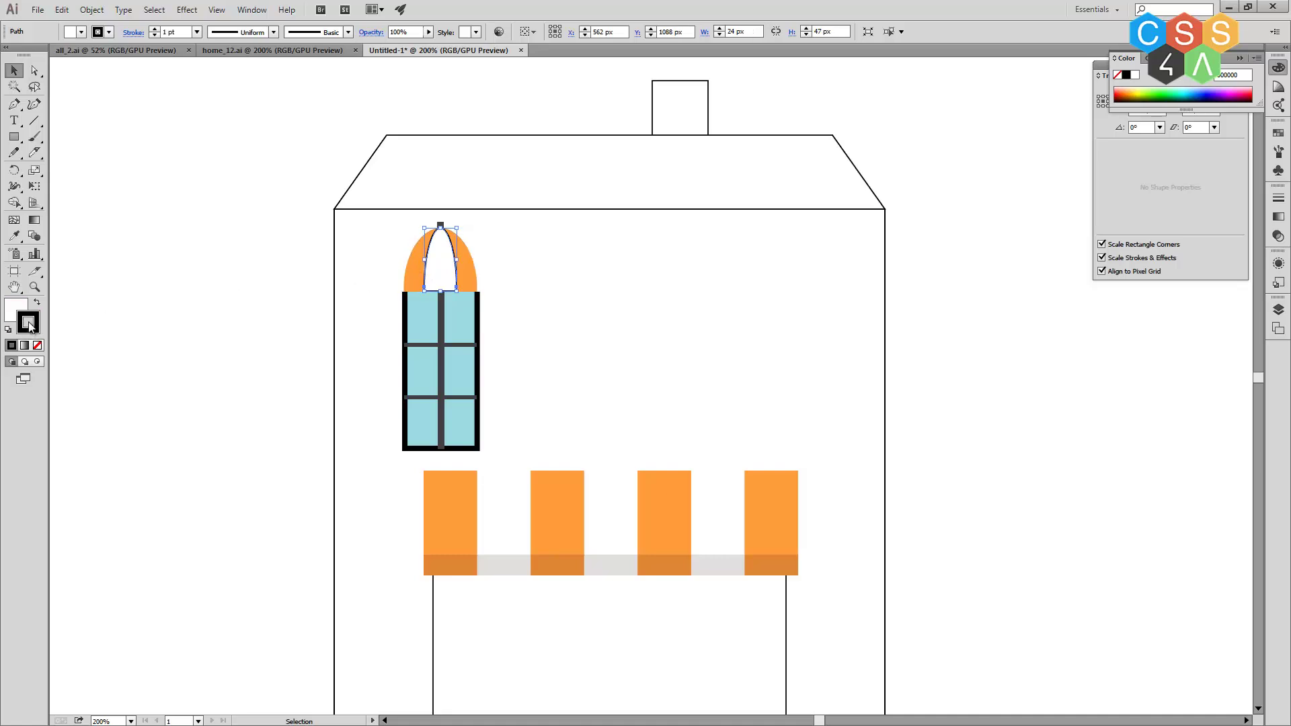
click(38, 345)
click(222, 353)
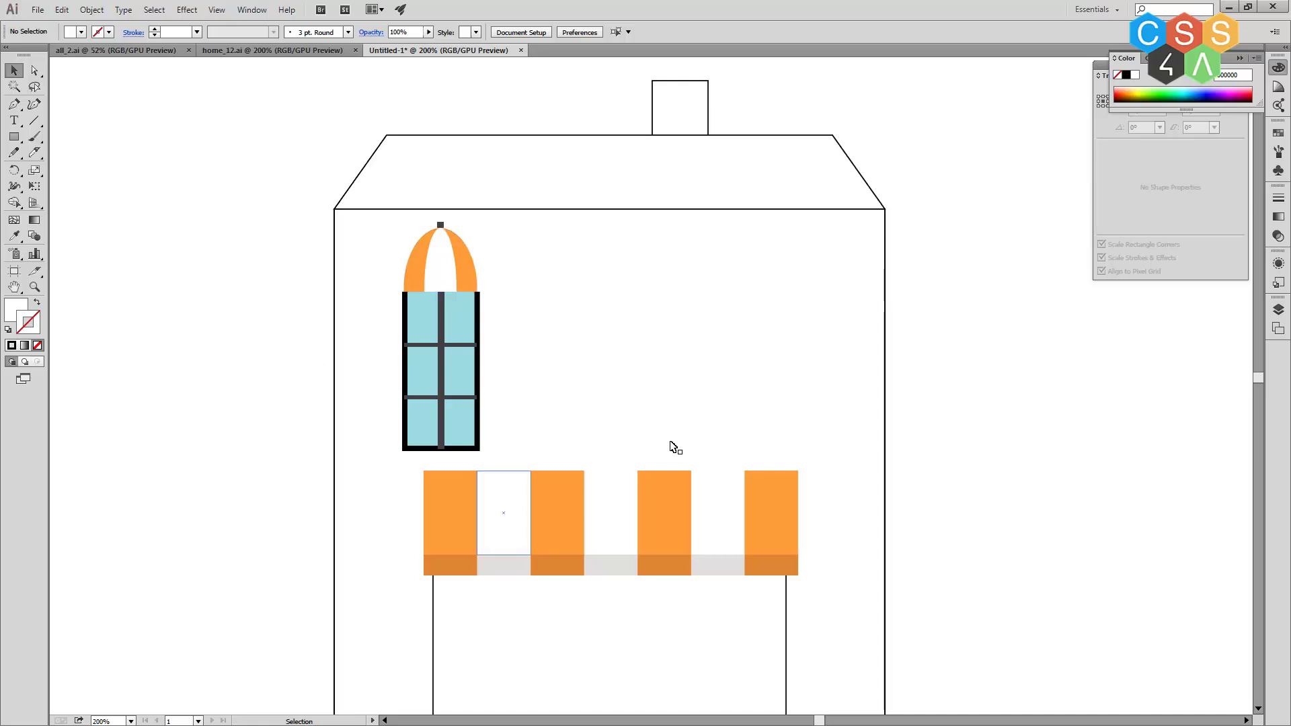
click(289, 50)
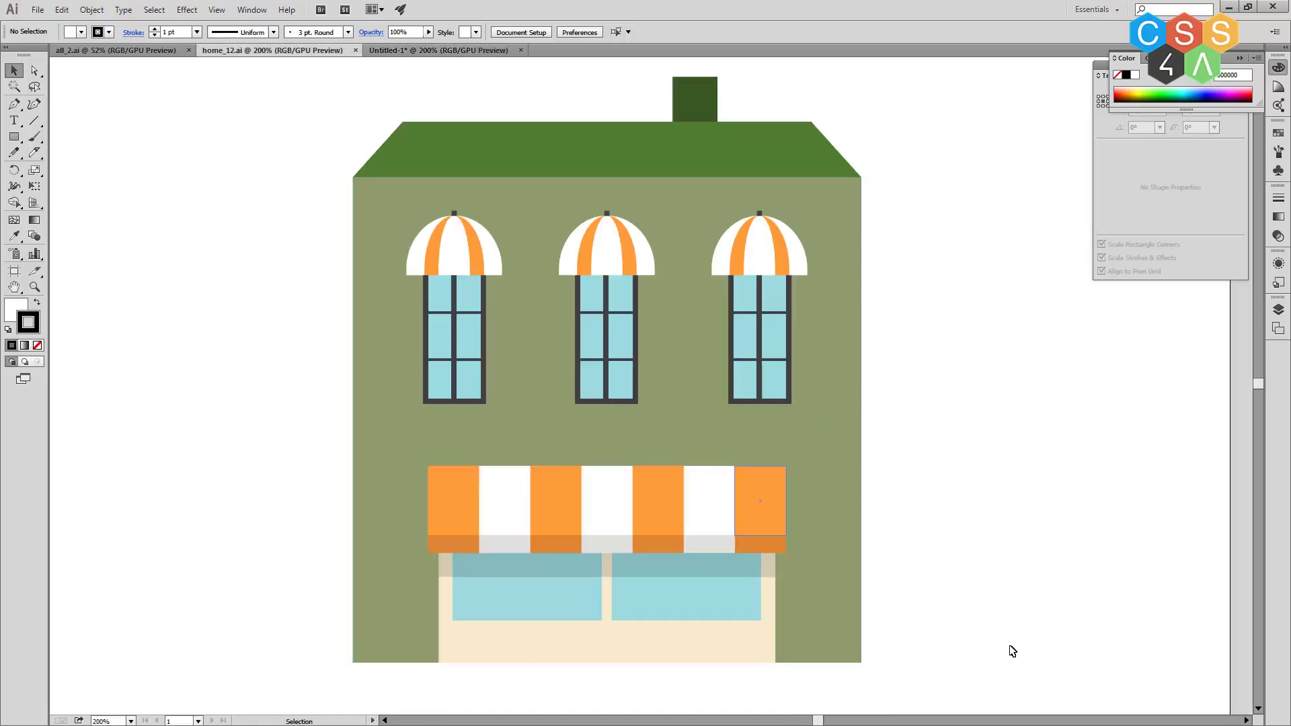
Fill the house body rectangle olive green 909B6D and set its stroke to None
key(ctrl)
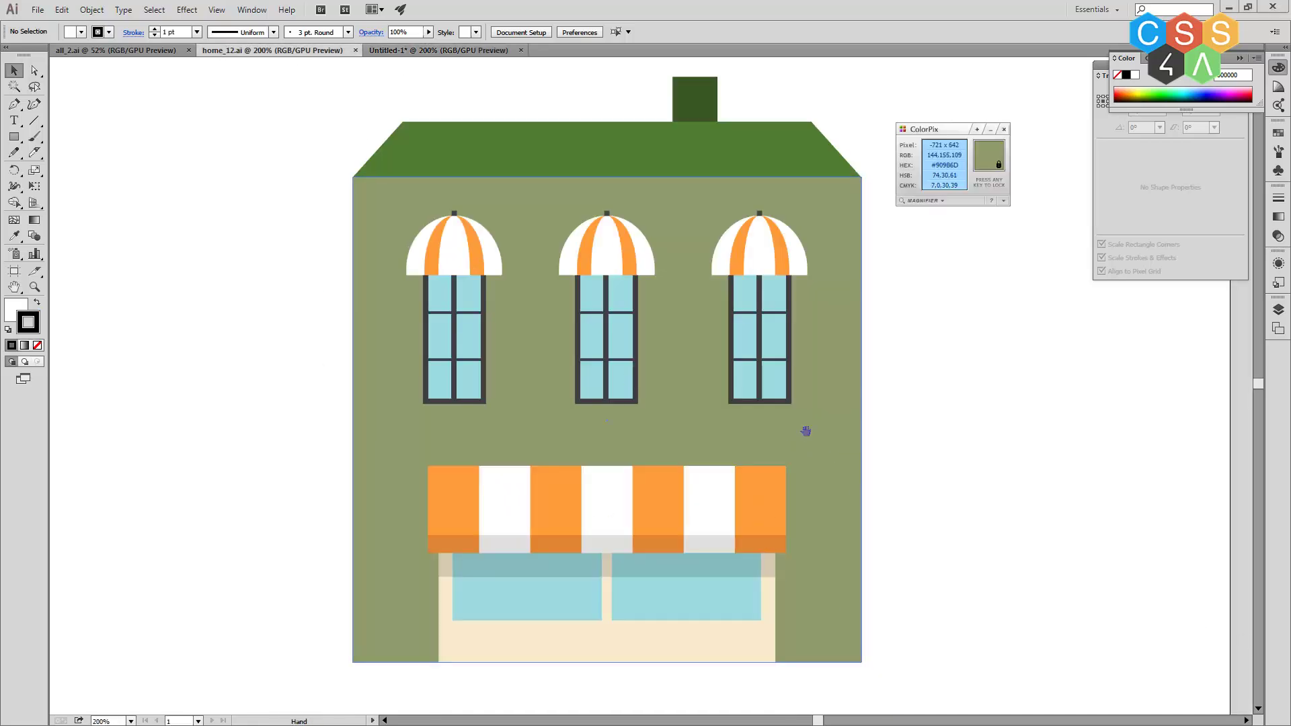
click(430, 51)
click(591, 374)
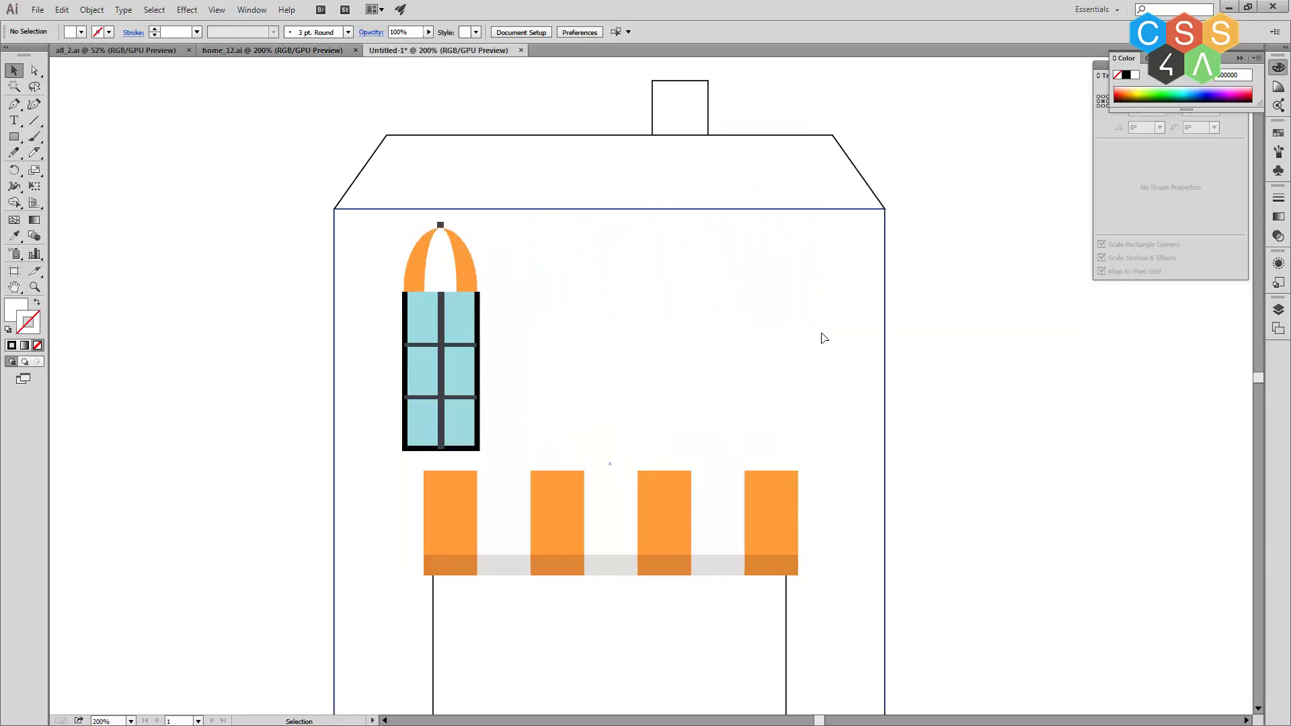
double_click(11, 308)
text(909B6D)
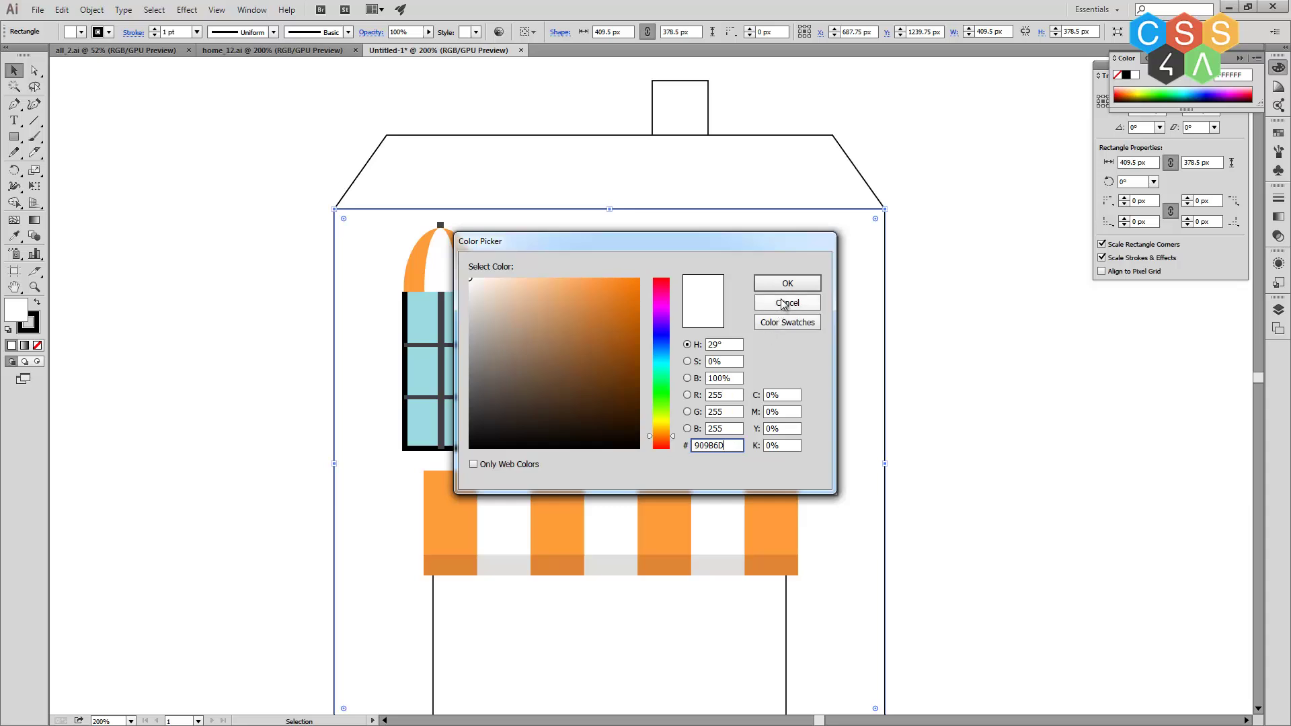
click(788, 283)
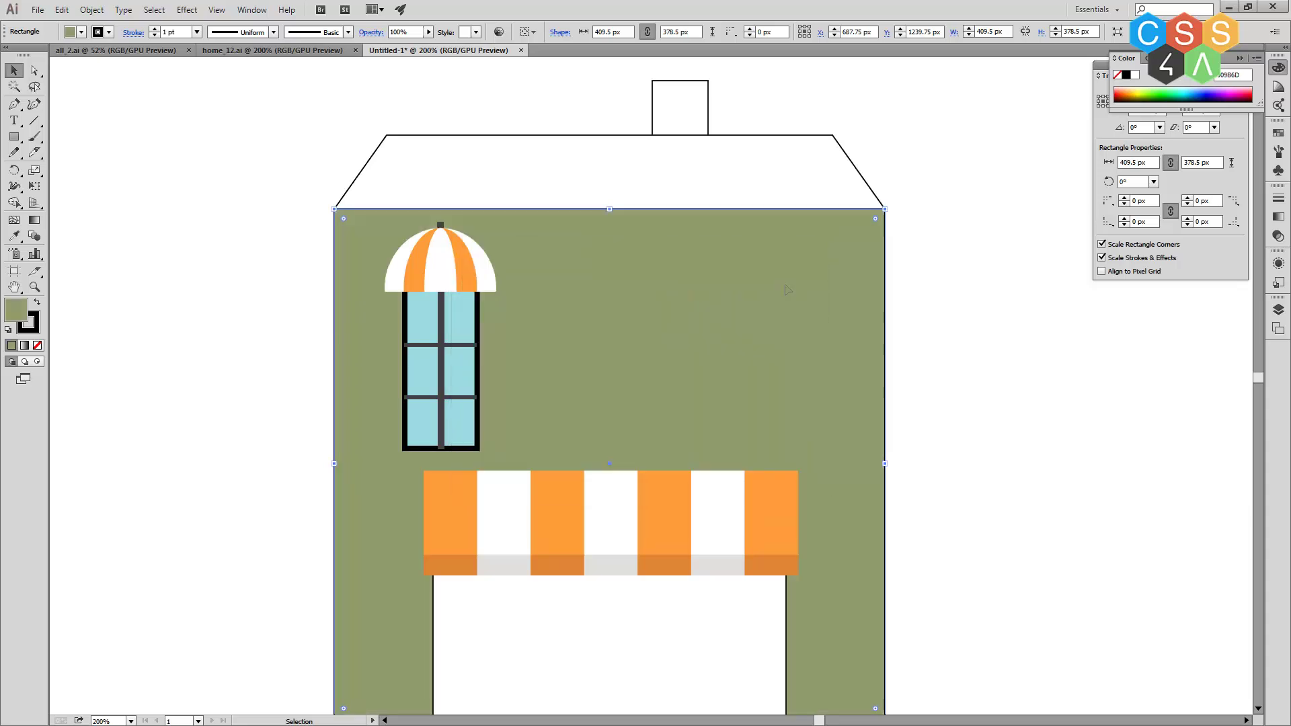
click(32, 326)
click(37, 345)
click(215, 388)
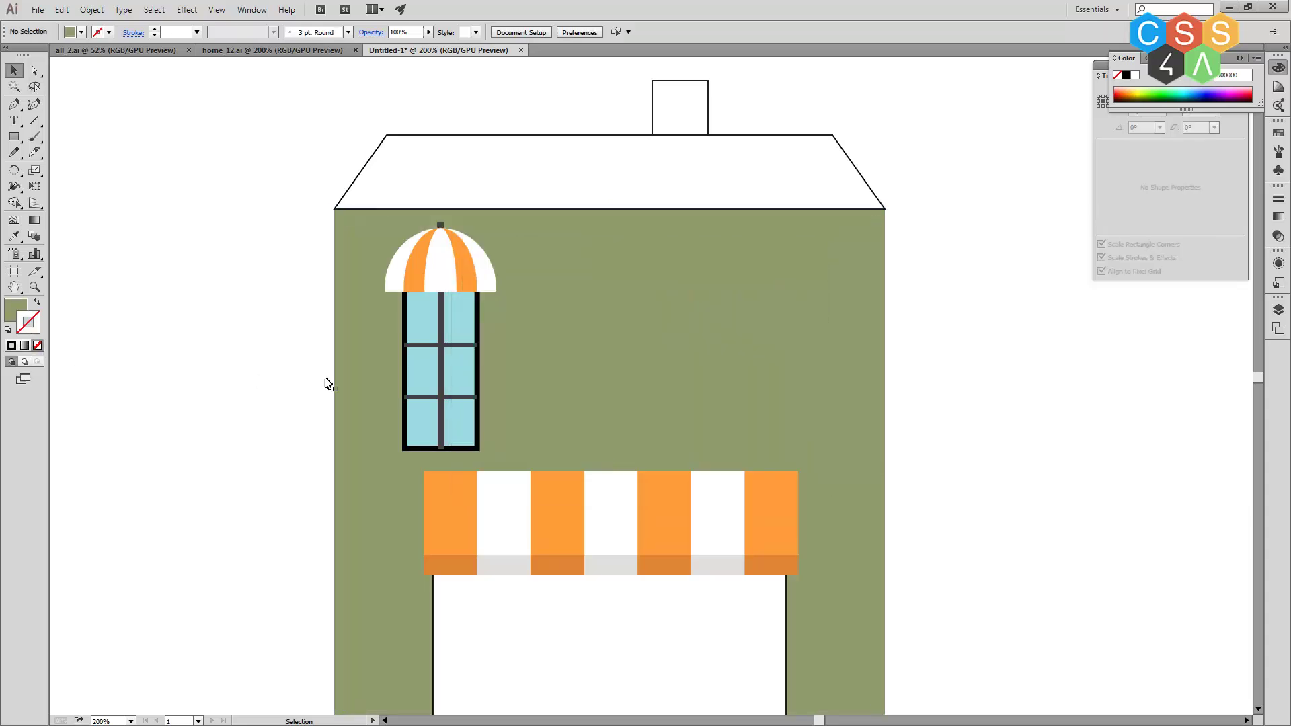
scroll(419, 375, down, 2)
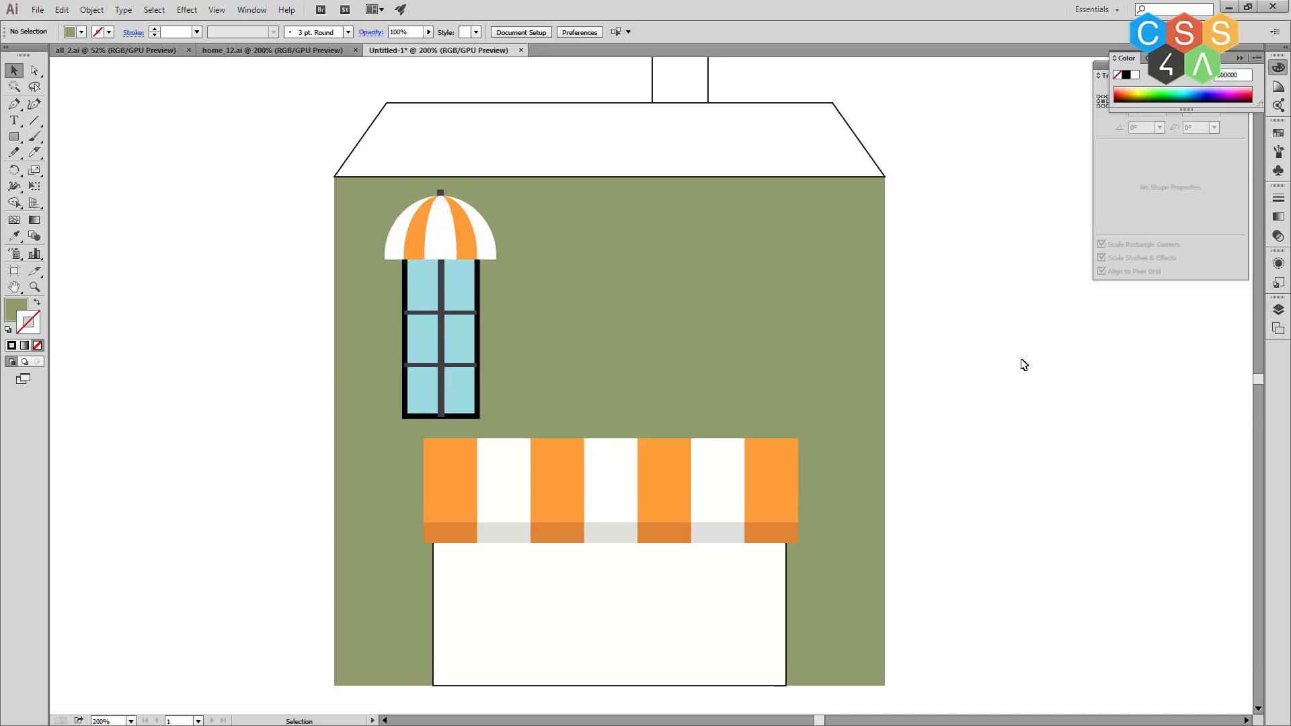
click(269, 51)
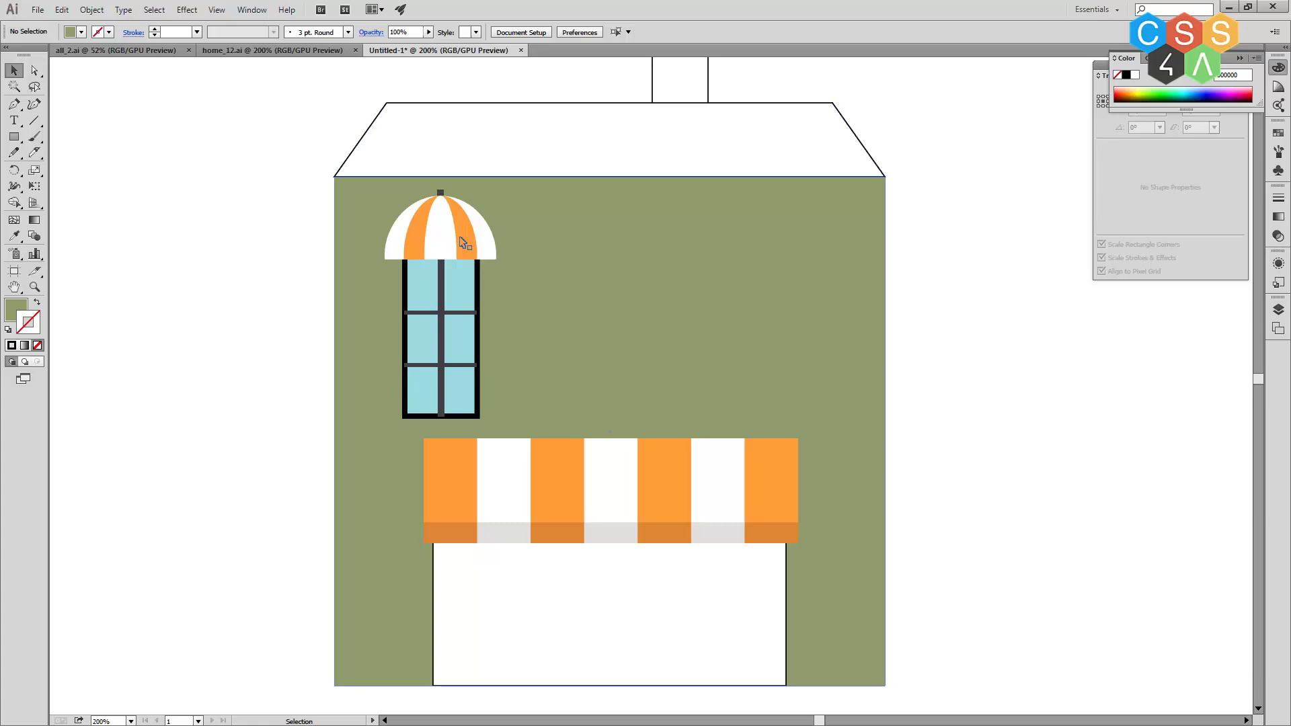
Group the window canopy with its window and move the group slightly lower
click(440, 193)
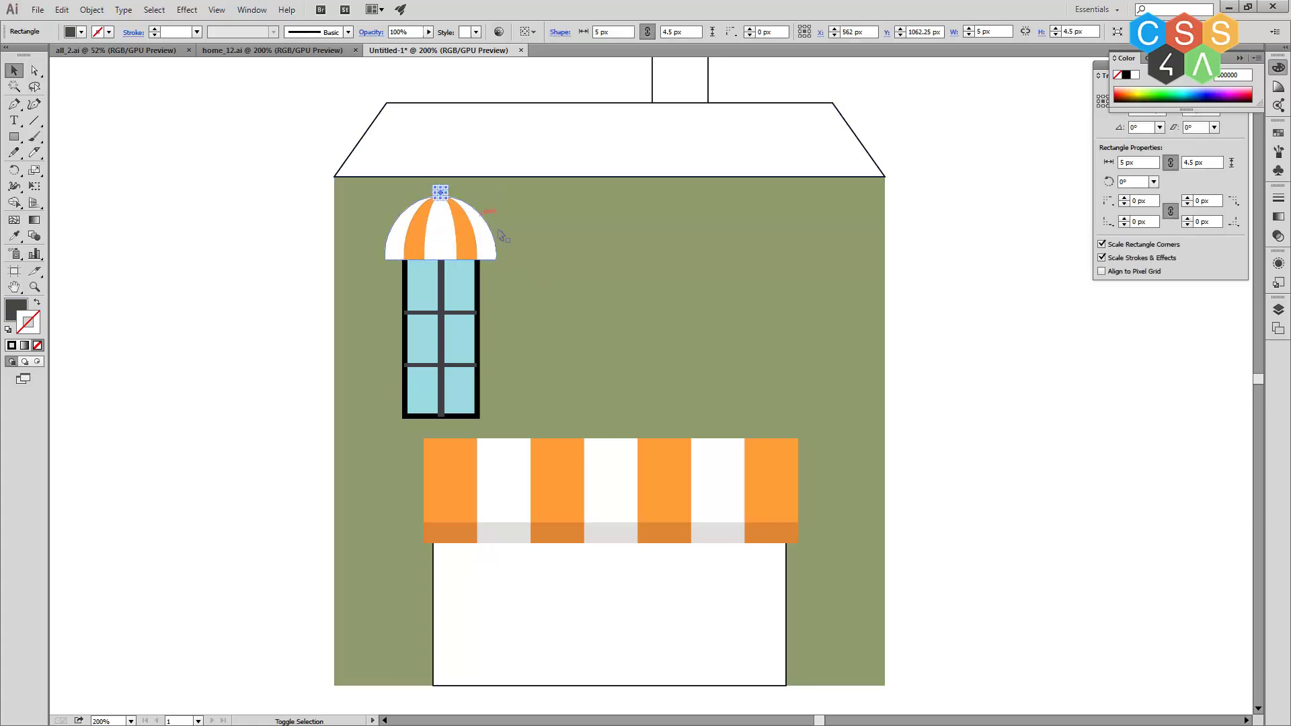
shift+click(402, 232)
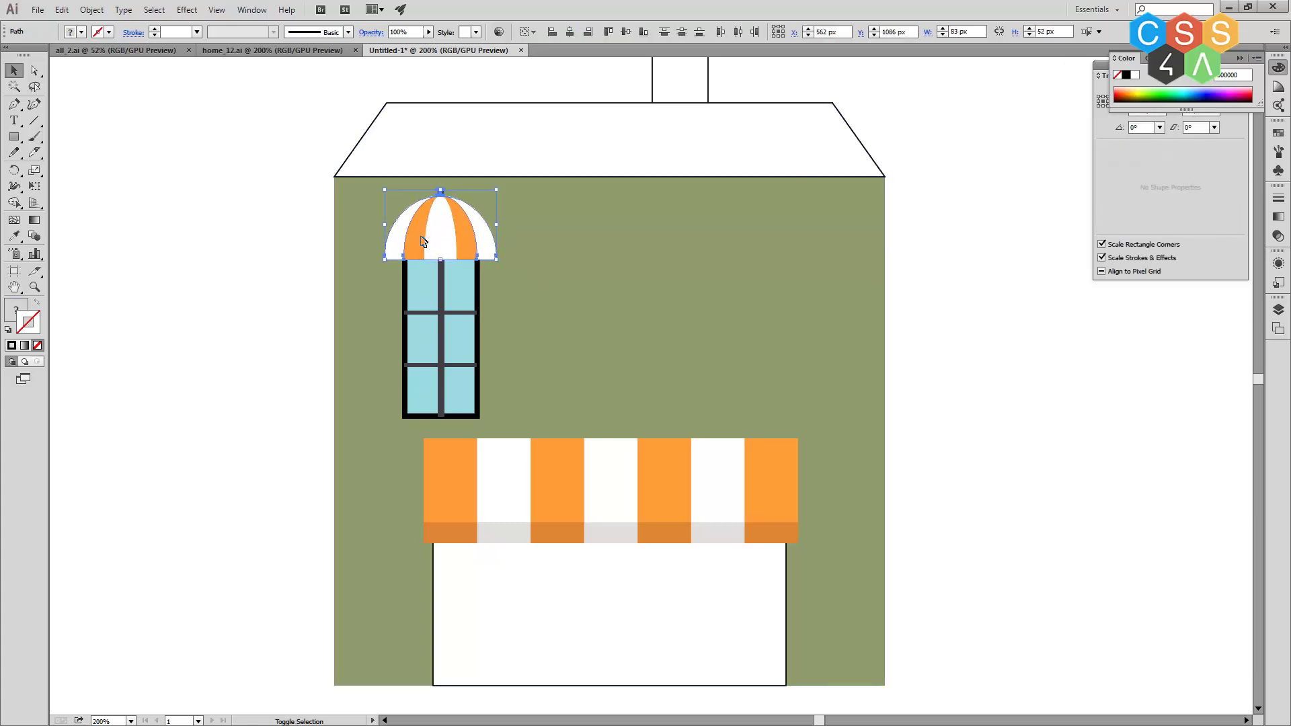
shift+click(459, 318)
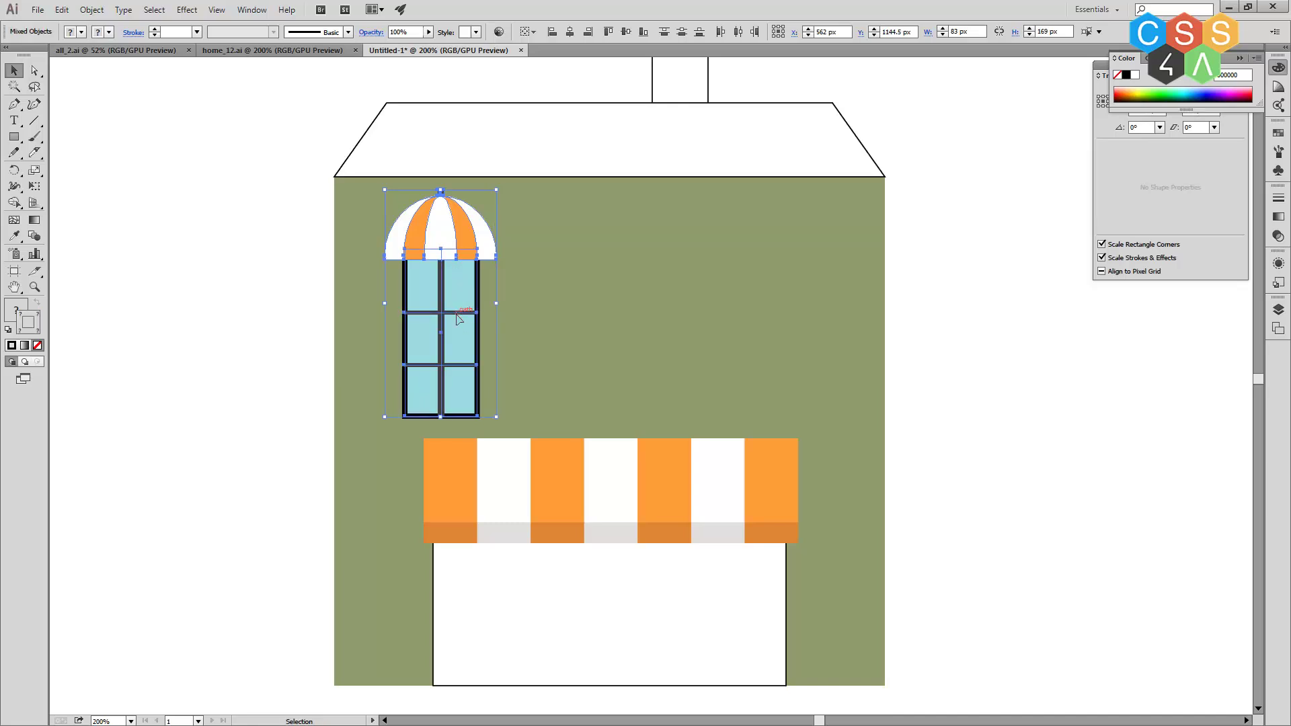
click(91, 9)
click(114, 62)
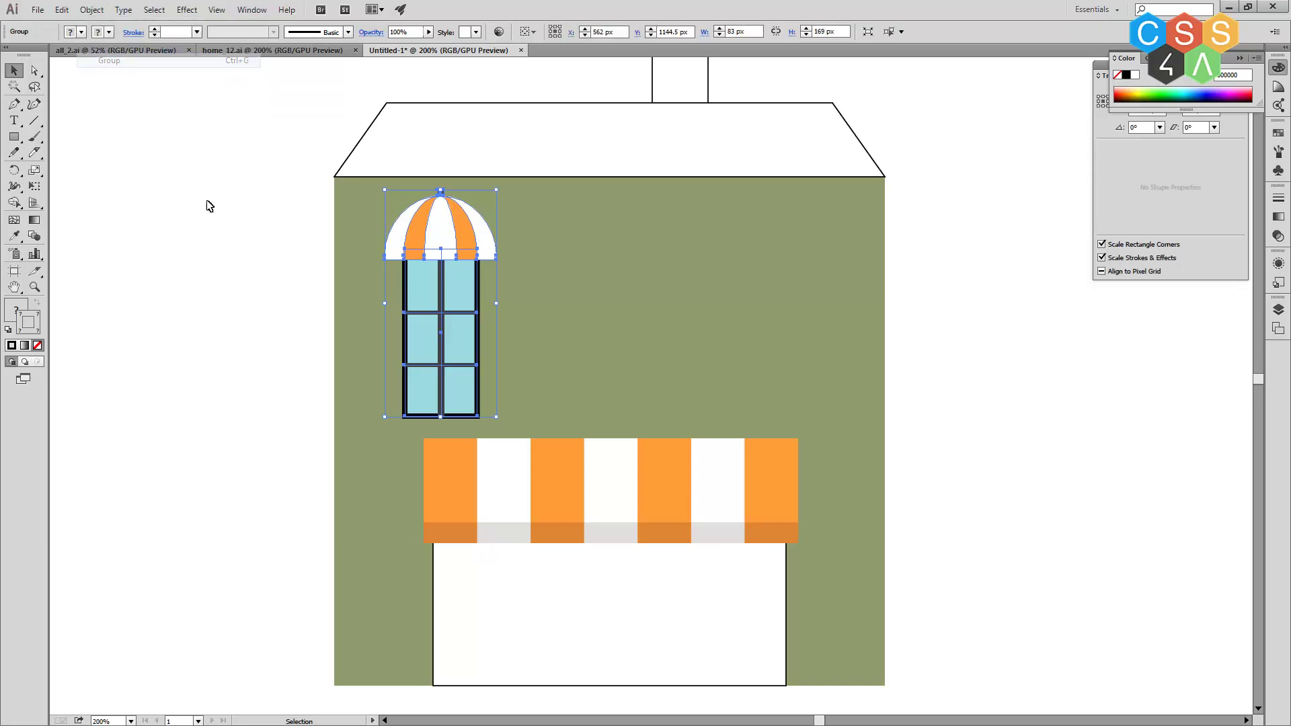
click(168, 377)
drag(447, 303, 456, 323)
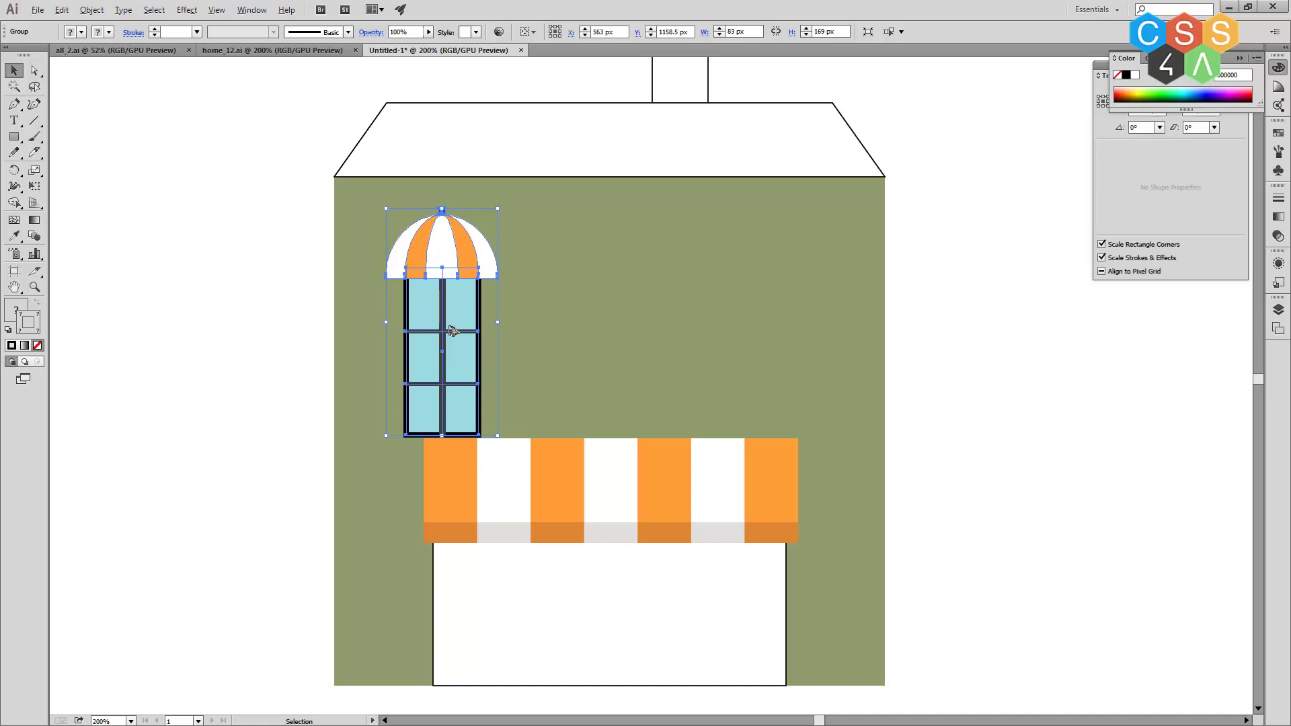
Add two copies of the window group to the right and distribute all three evenly
drag(451, 334, 786, 343)
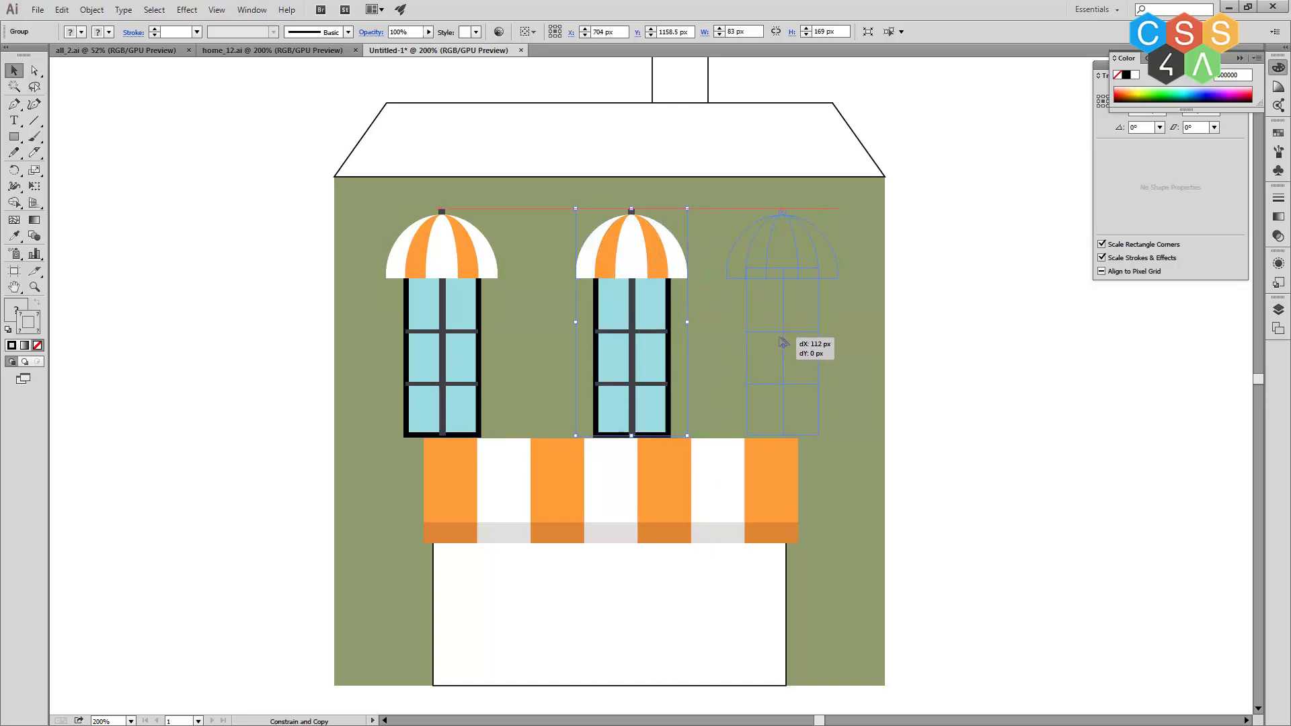
drag(781, 343, 779, 343)
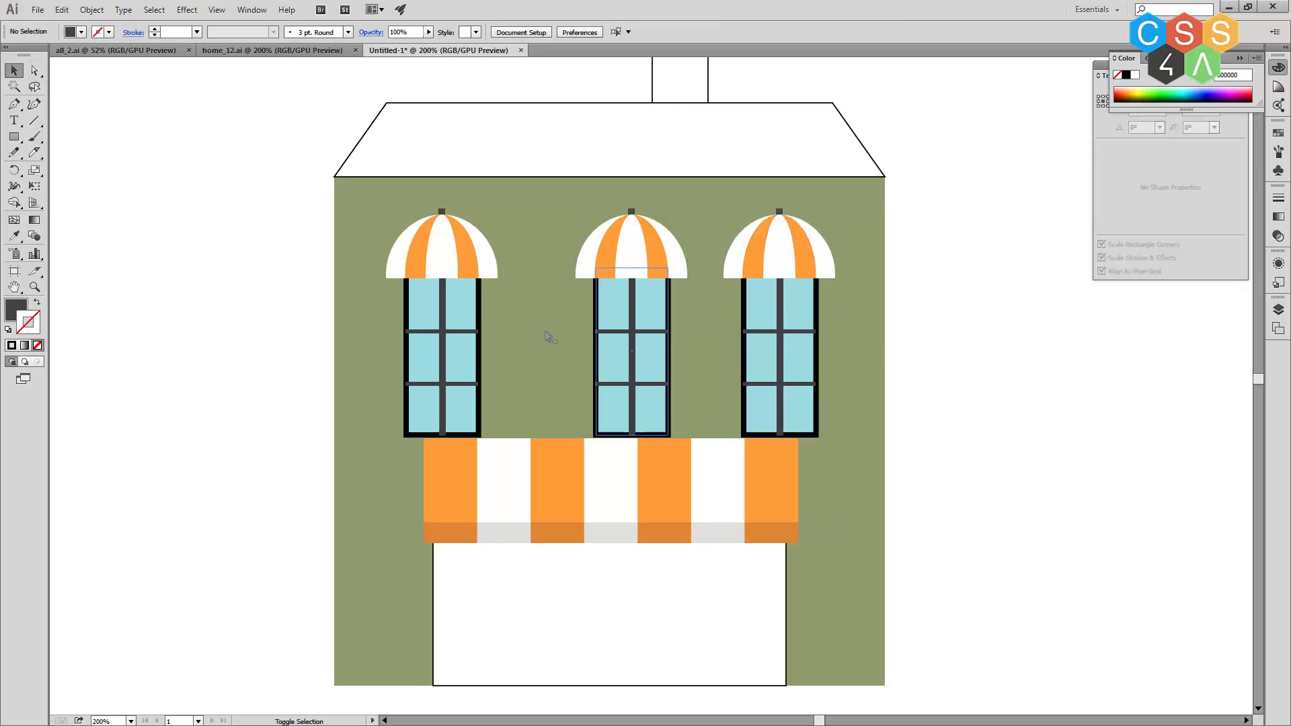
click(471, 336)
shift+click(662, 340)
shift+click(766, 347)
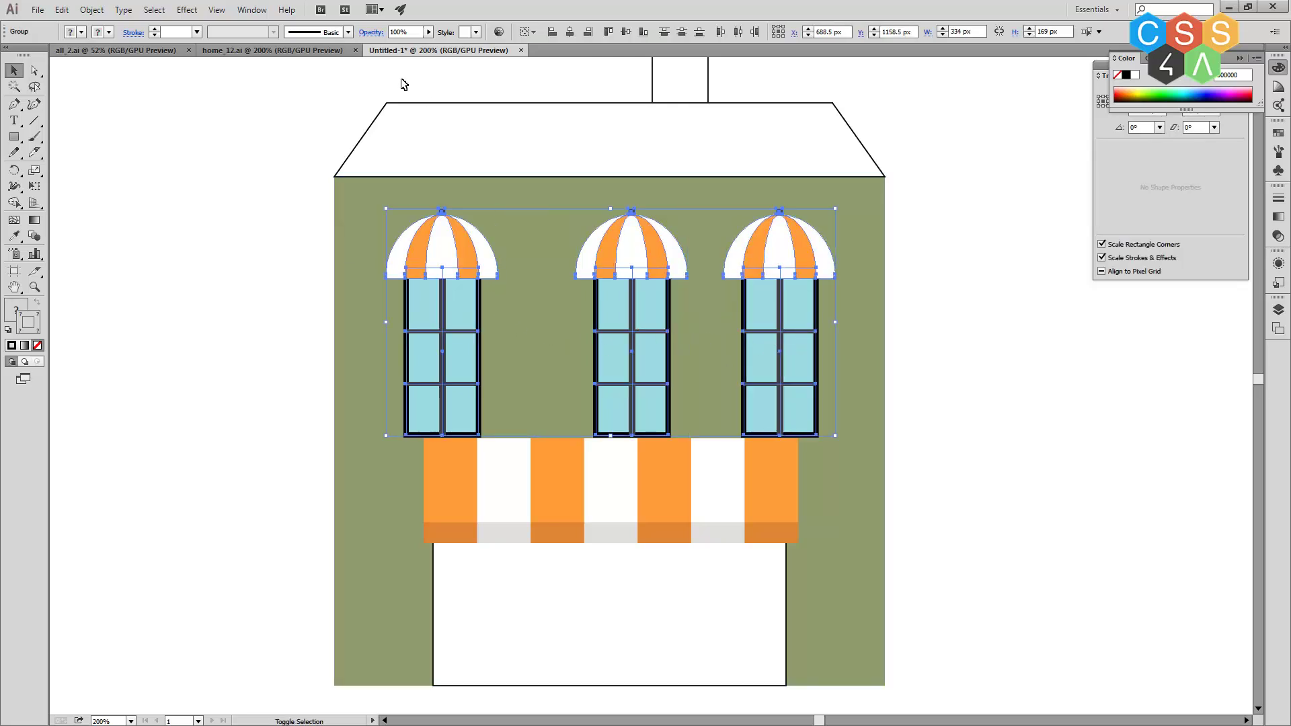
click(738, 32)
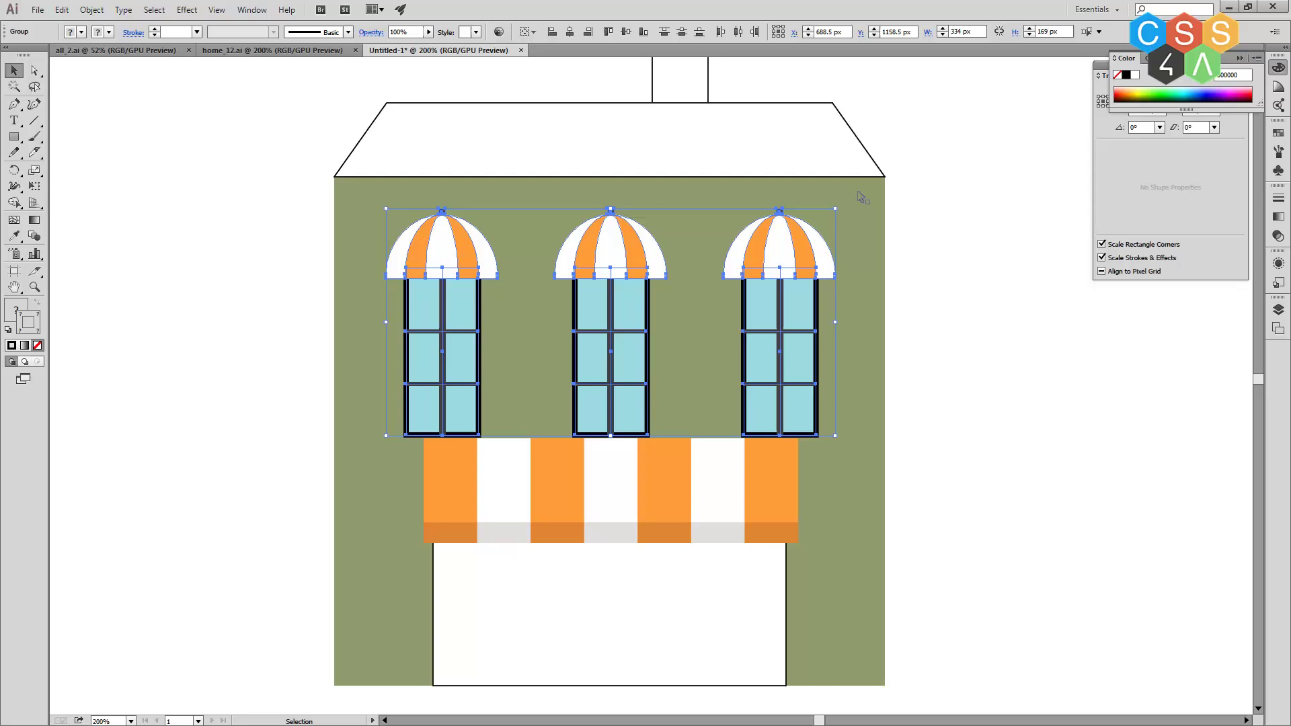
click(956, 272)
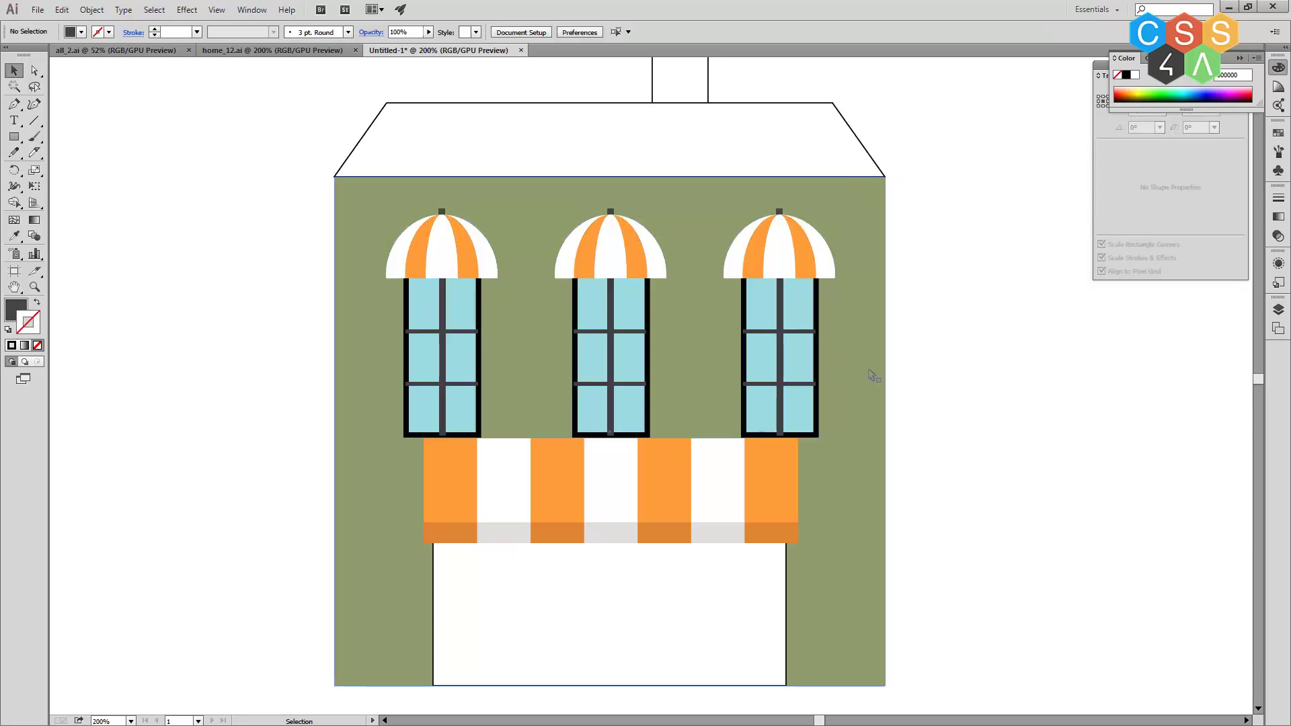
scroll(873, 375, down, 1)
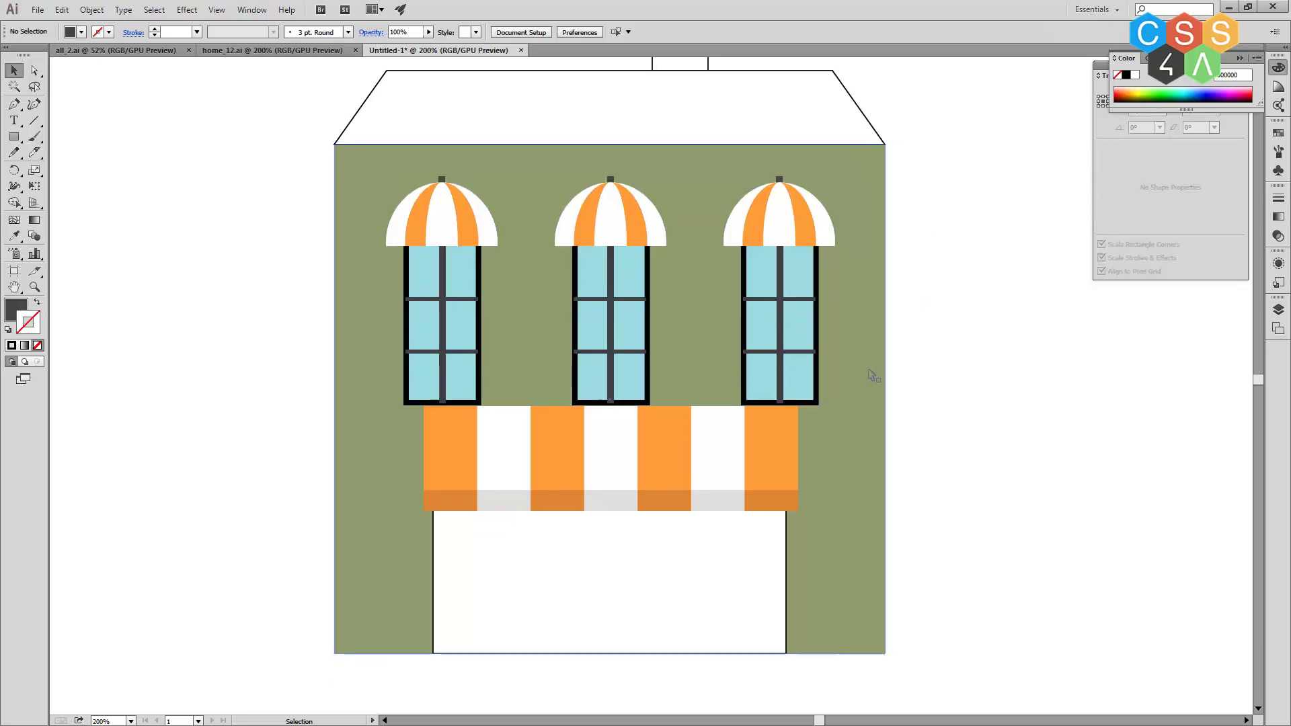
Move the striped storefront awning further down the facade
click(605, 450)
drag(604, 450, 610, 493)
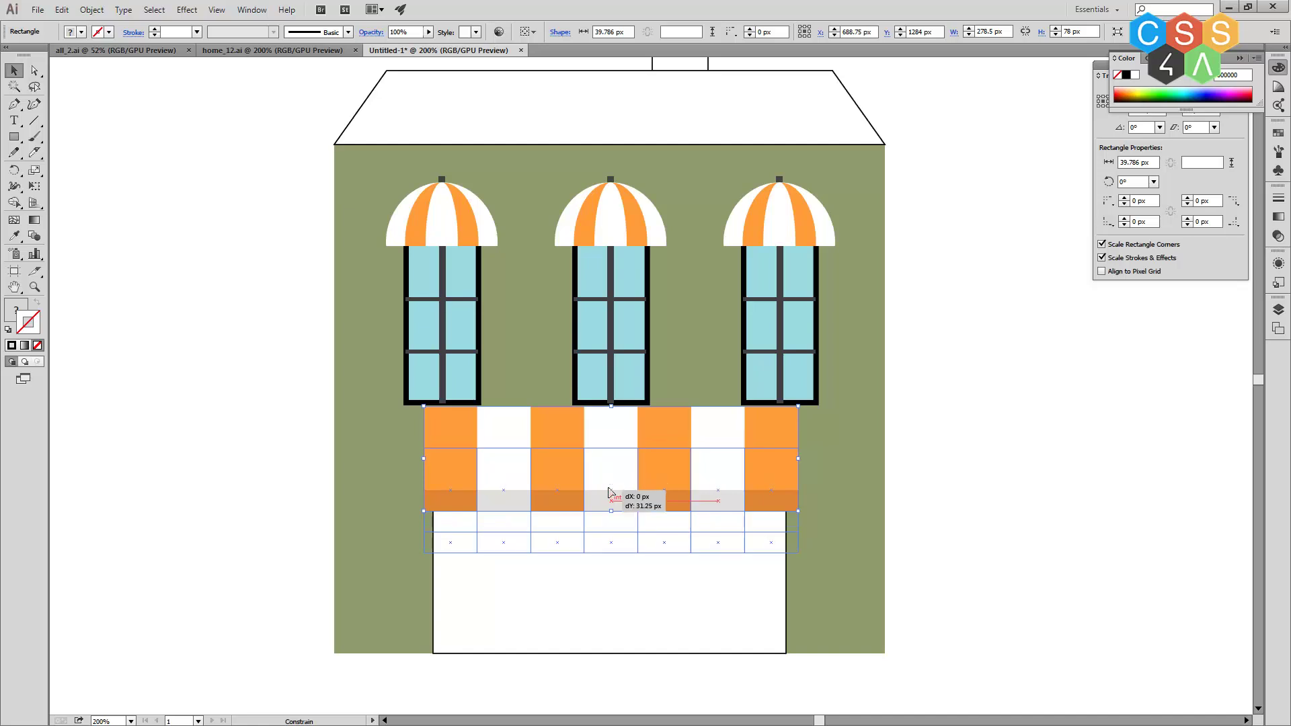
drag(610, 496, 607, 503)
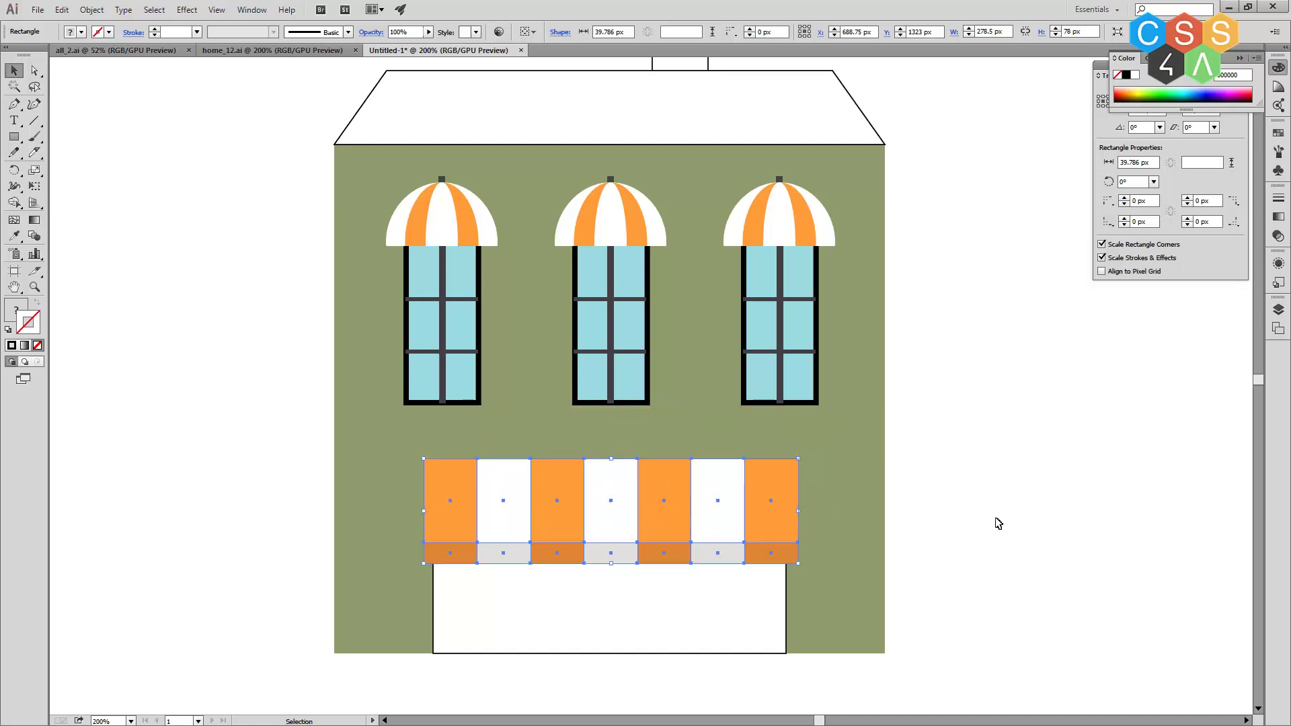
click(975, 527)
scroll(923, 539, down, 2)
scroll(874, 548, down, 1)
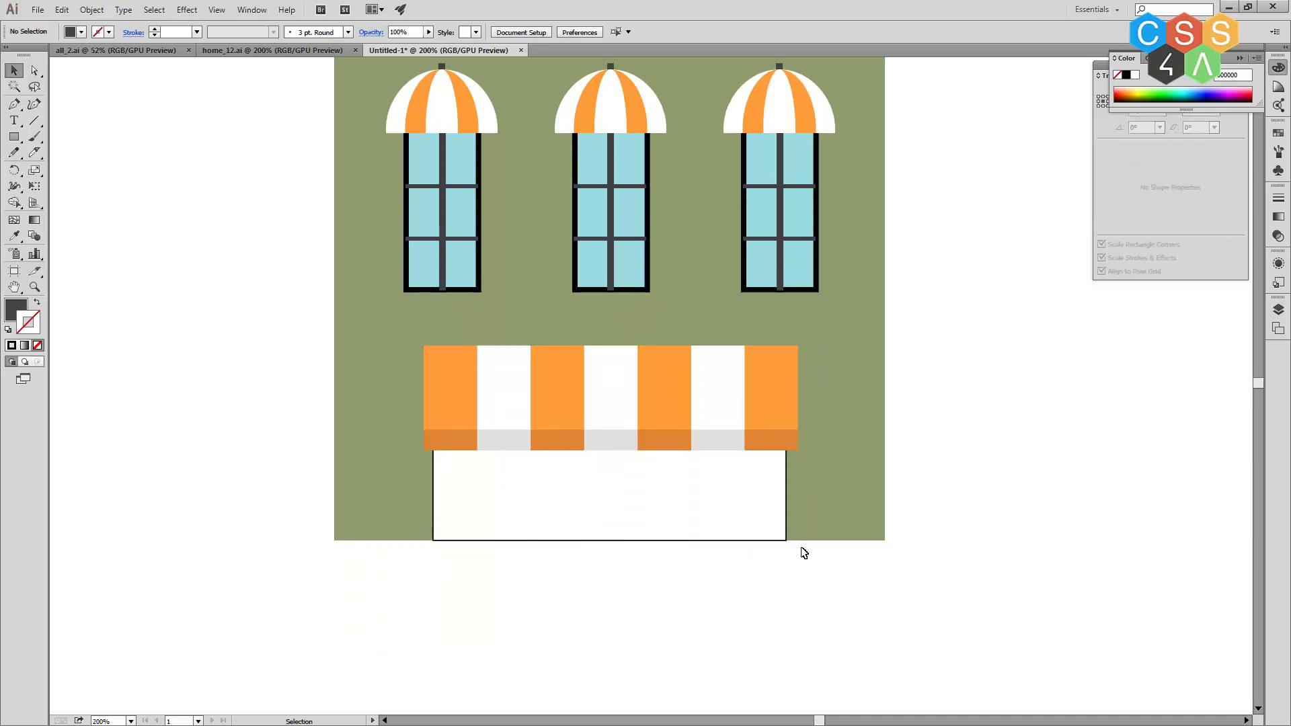
Stretch the green wall and the white storefront down, the storefront to 171.5 px tall
click(822, 536)
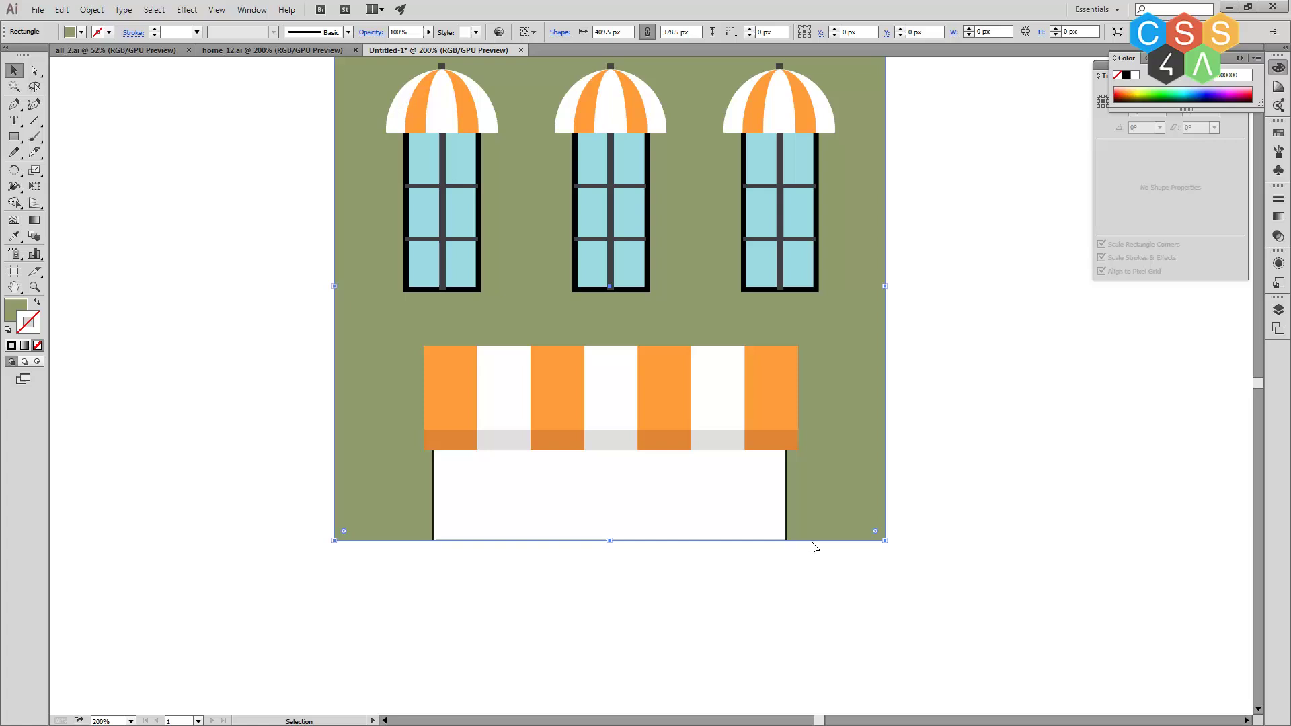
drag(609, 541, 614, 583)
click(615, 540)
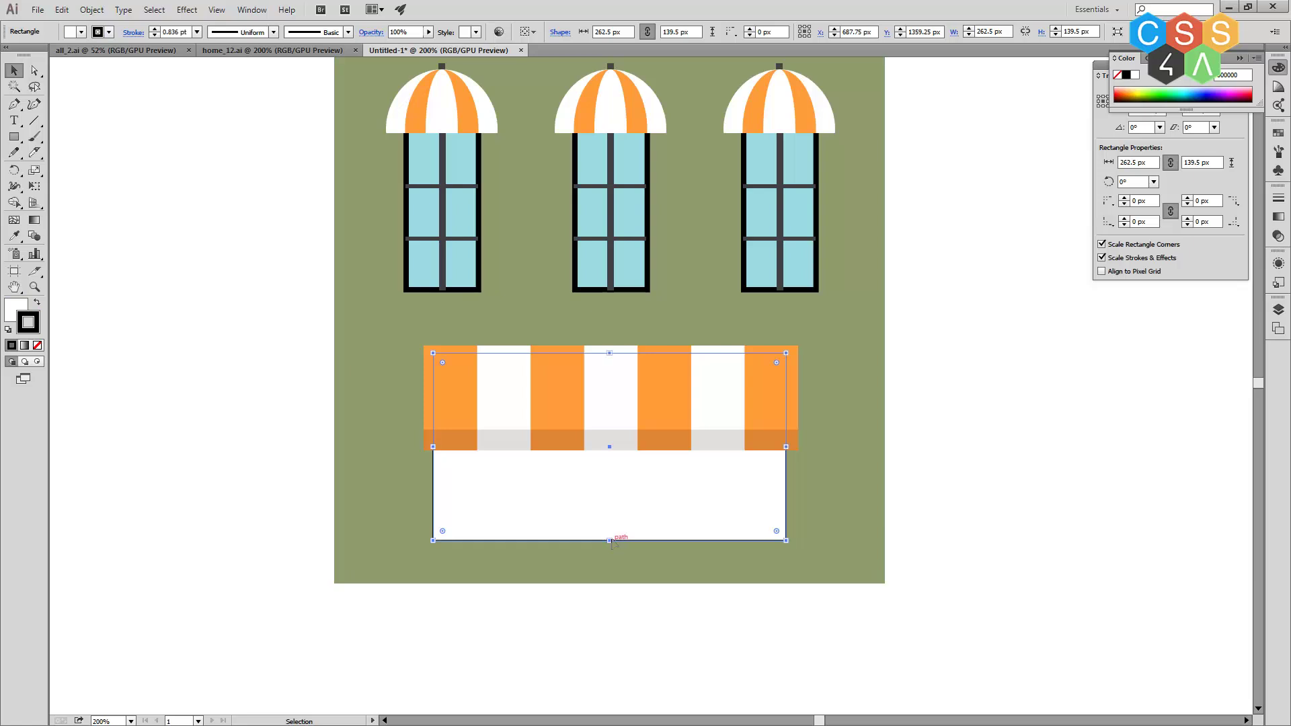
drag(609, 541, 609, 584)
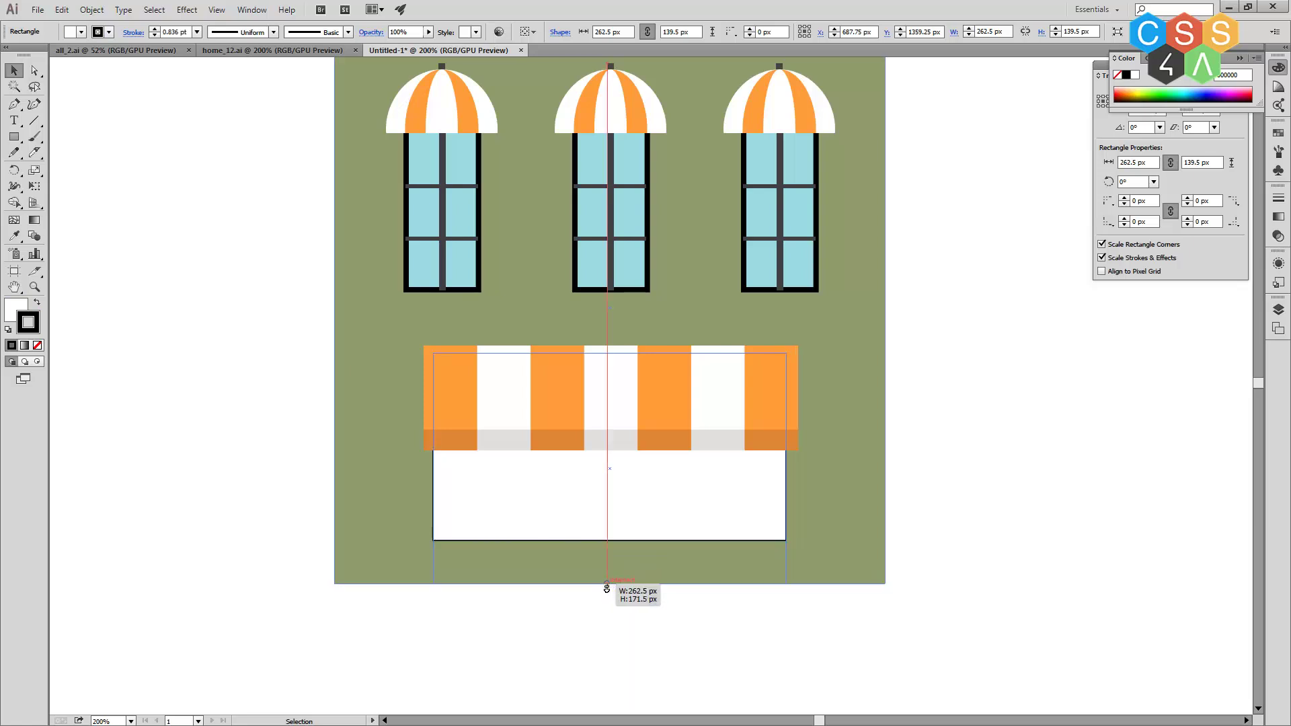
click(925, 592)
scroll(928, 591, up, 3)
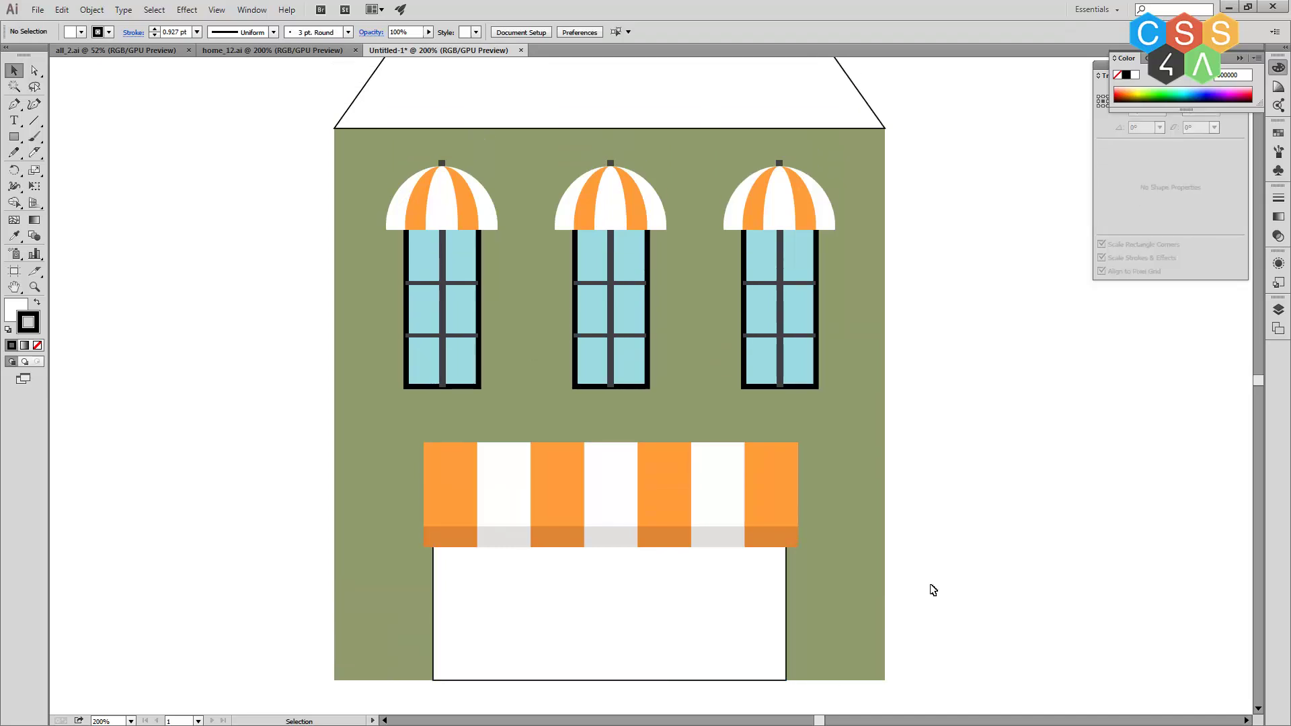
scroll(931, 591, up, 2)
scroll(932, 589, up, 2)
scroll(931, 588, down, 1)
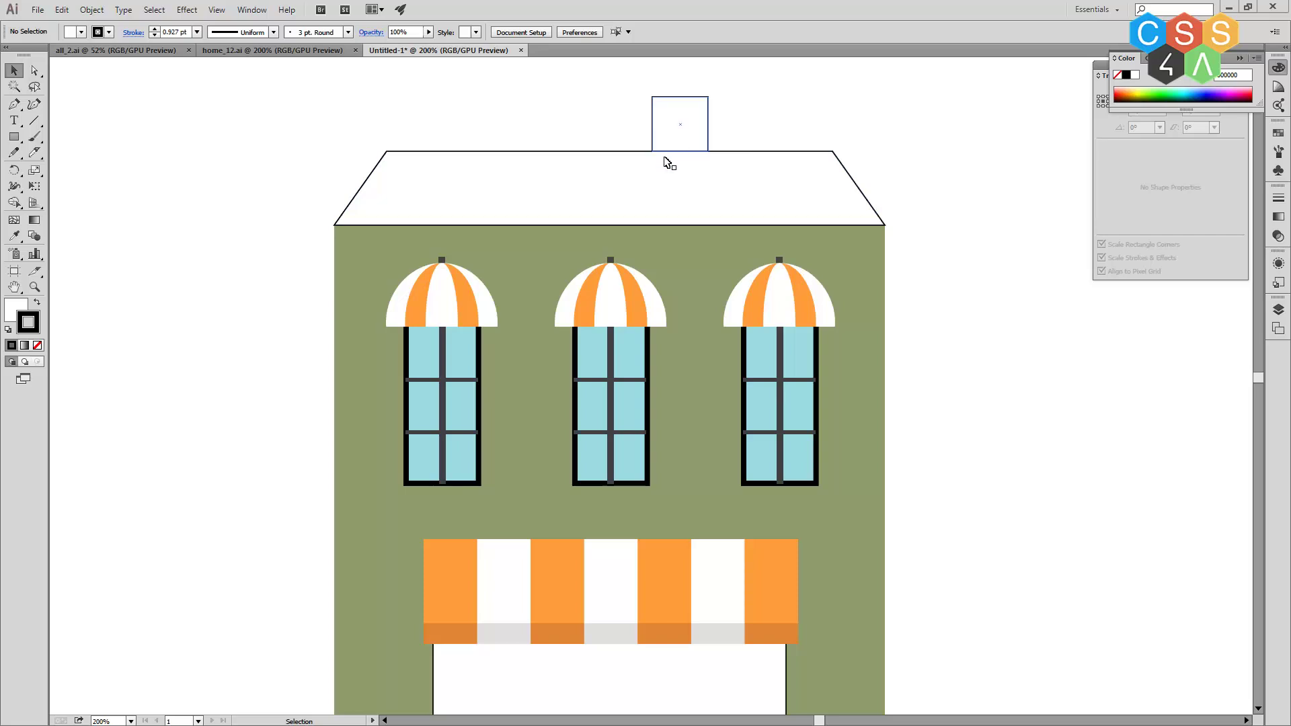
scroll(1035, 395, down, 2)
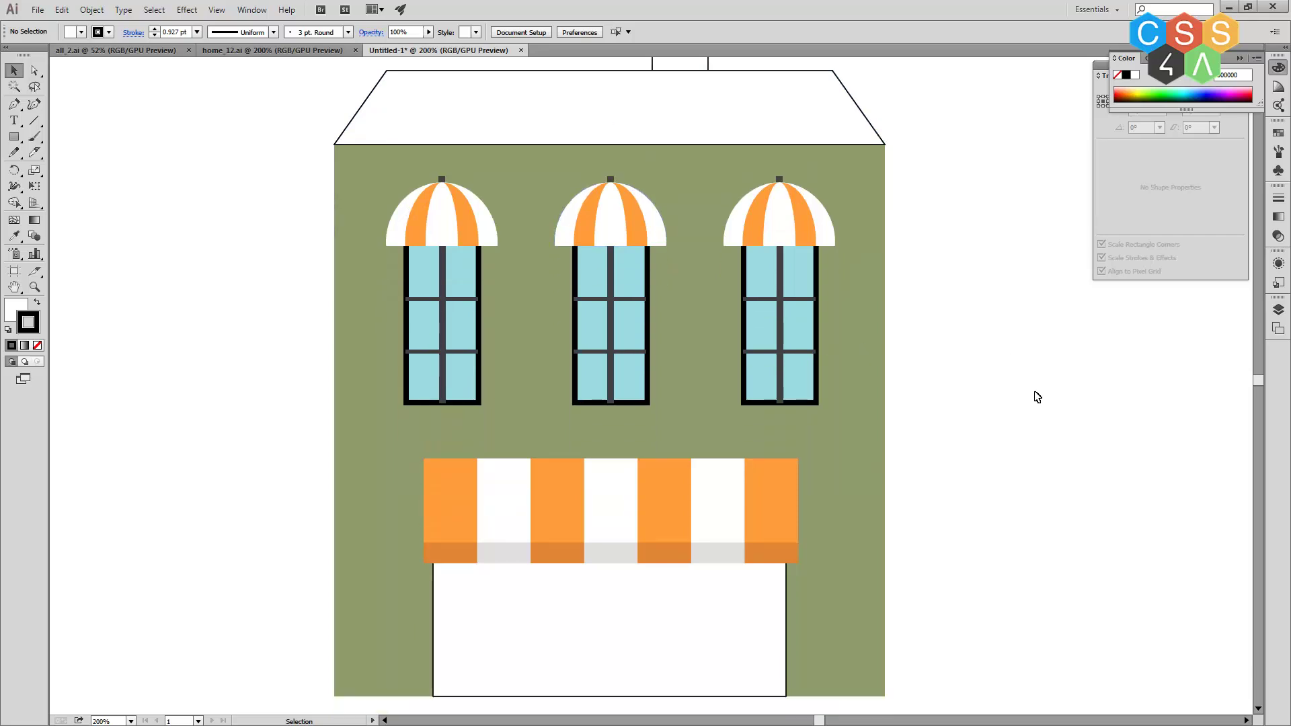
scroll(1037, 396, down, 3)
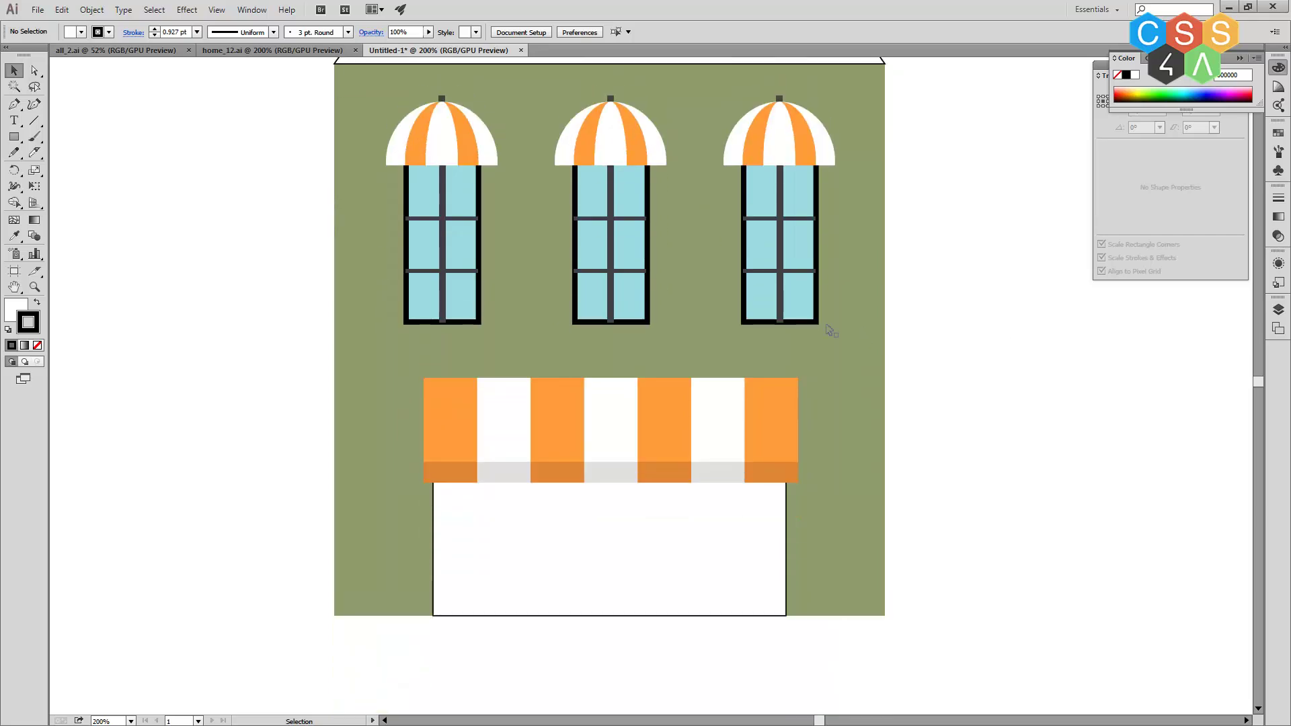
Check home_12.ai, then draw a window rectangle in the storefront below the awning
click(300, 50)
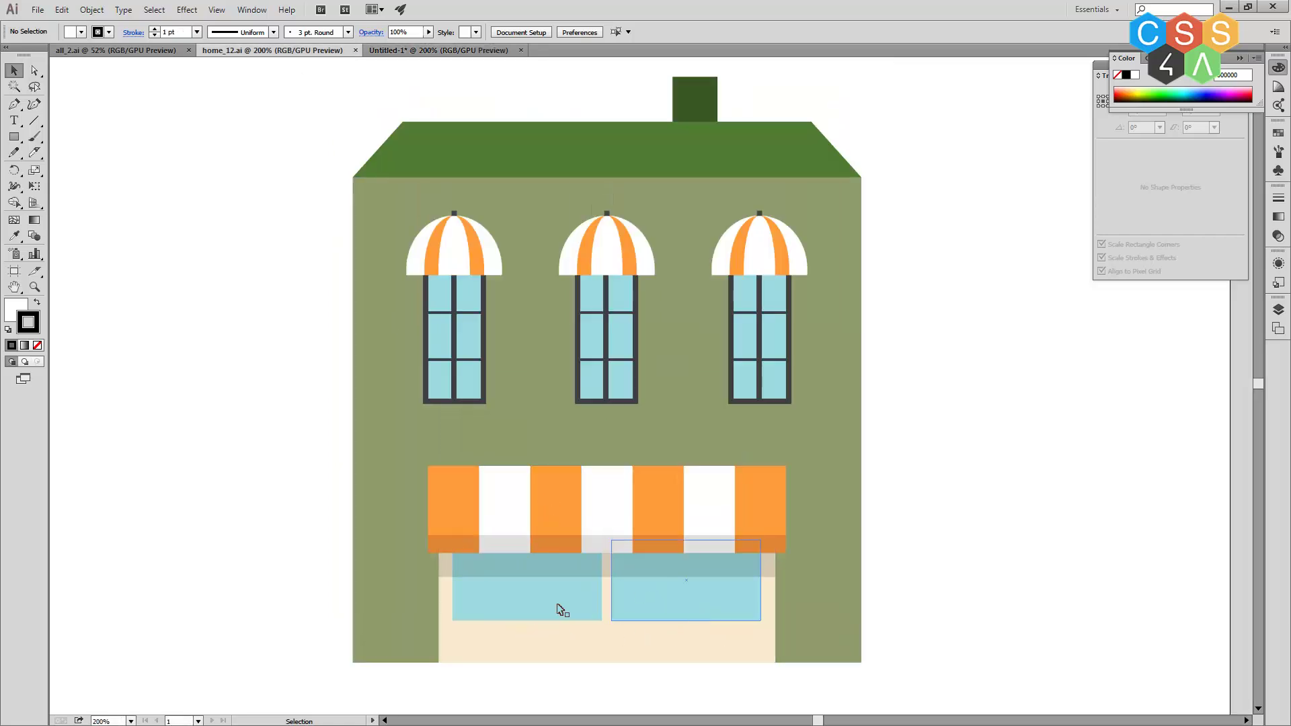
click(430, 51)
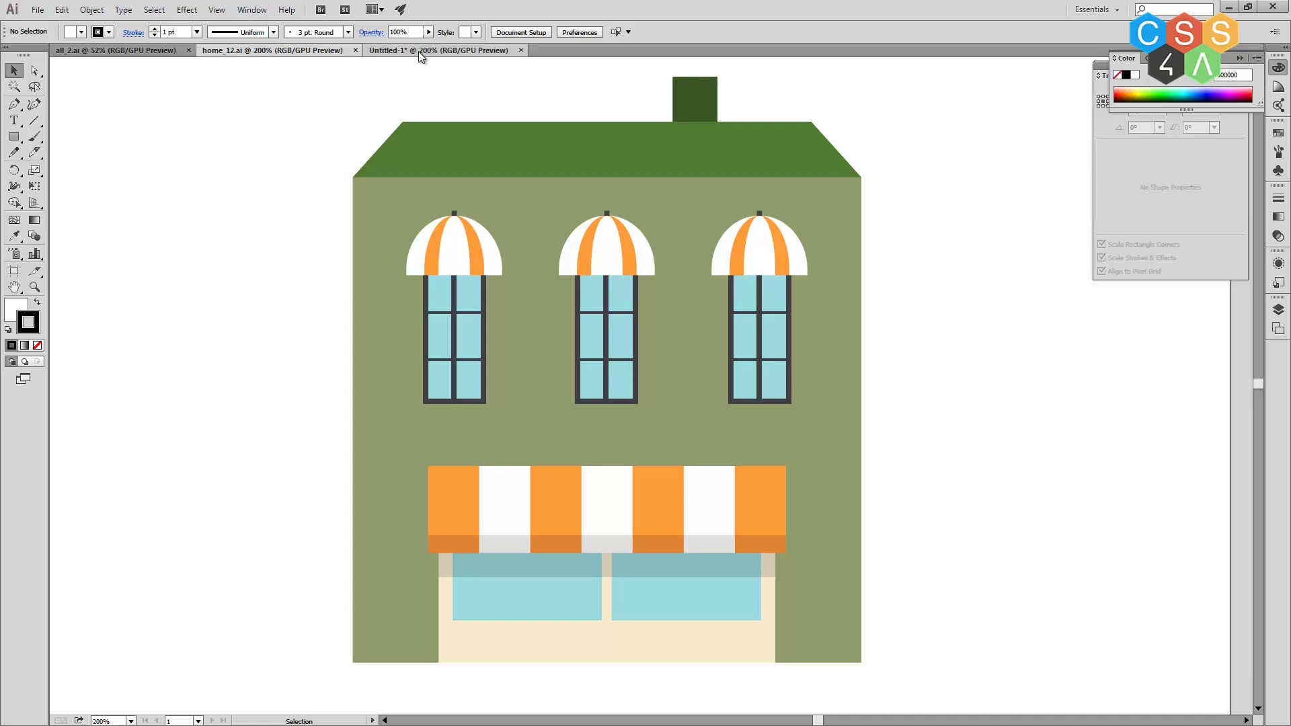
click(15, 137)
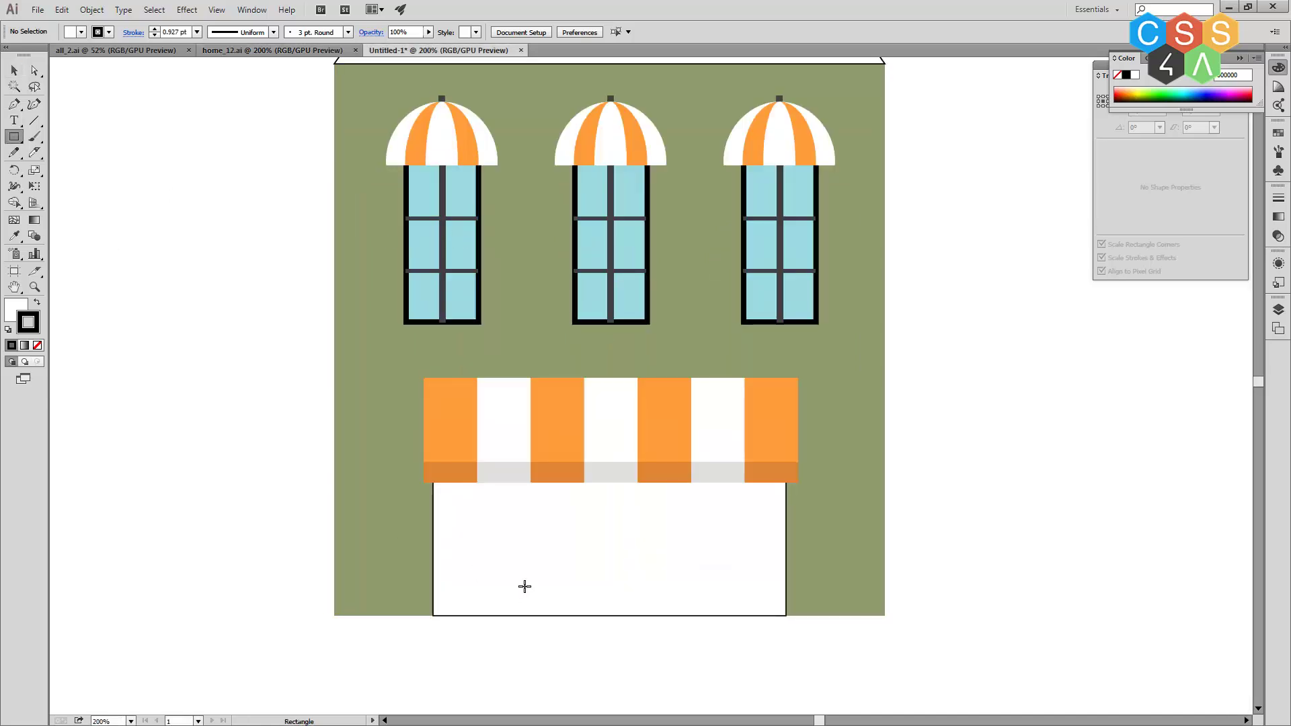
mouse_move(445, 482)
mouse_down()
mouse_move(559, 568)
mouse_move(613, 572)
mouse_move(726, 544)
mouse_up()
key(v)
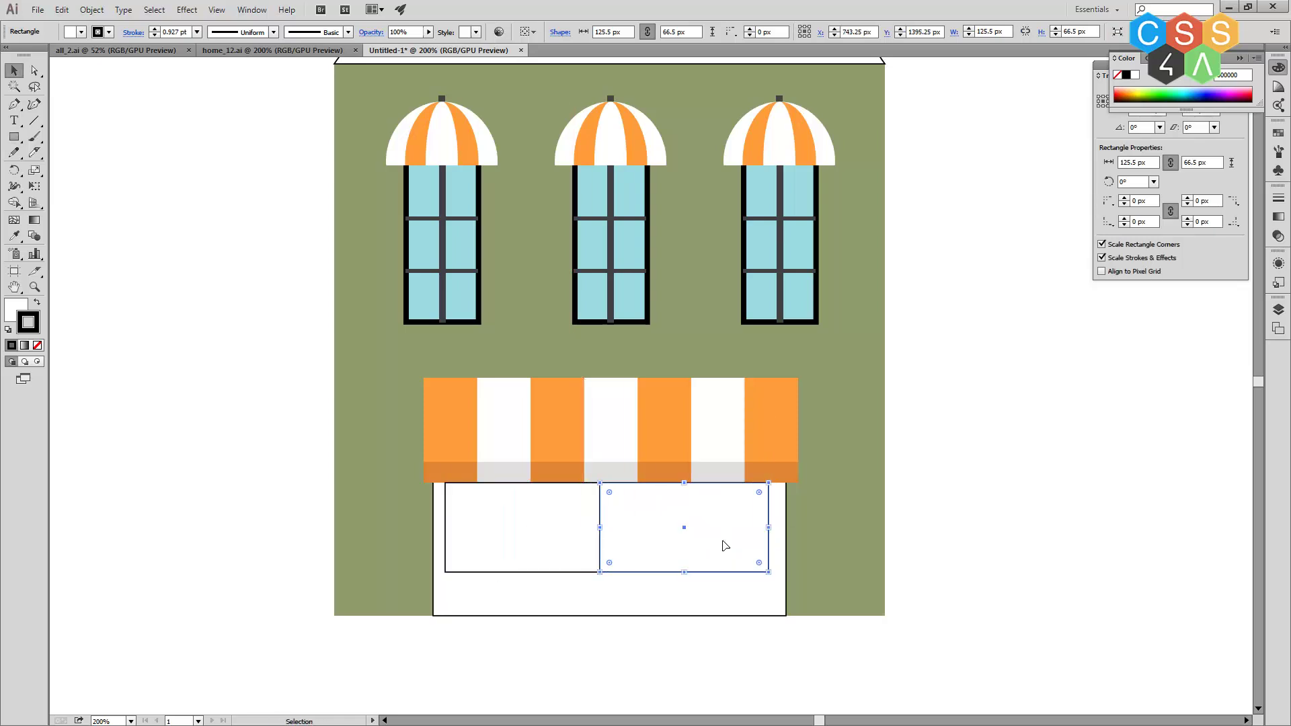
Adjust the left and right window rectangles' inner edges, giving a 122 × 66.5 px window
mouse_move(600, 527)
mouse_down()
mouse_move(618, 527)
mouse_move(595, 527)
mouse_up()
click(602, 531)
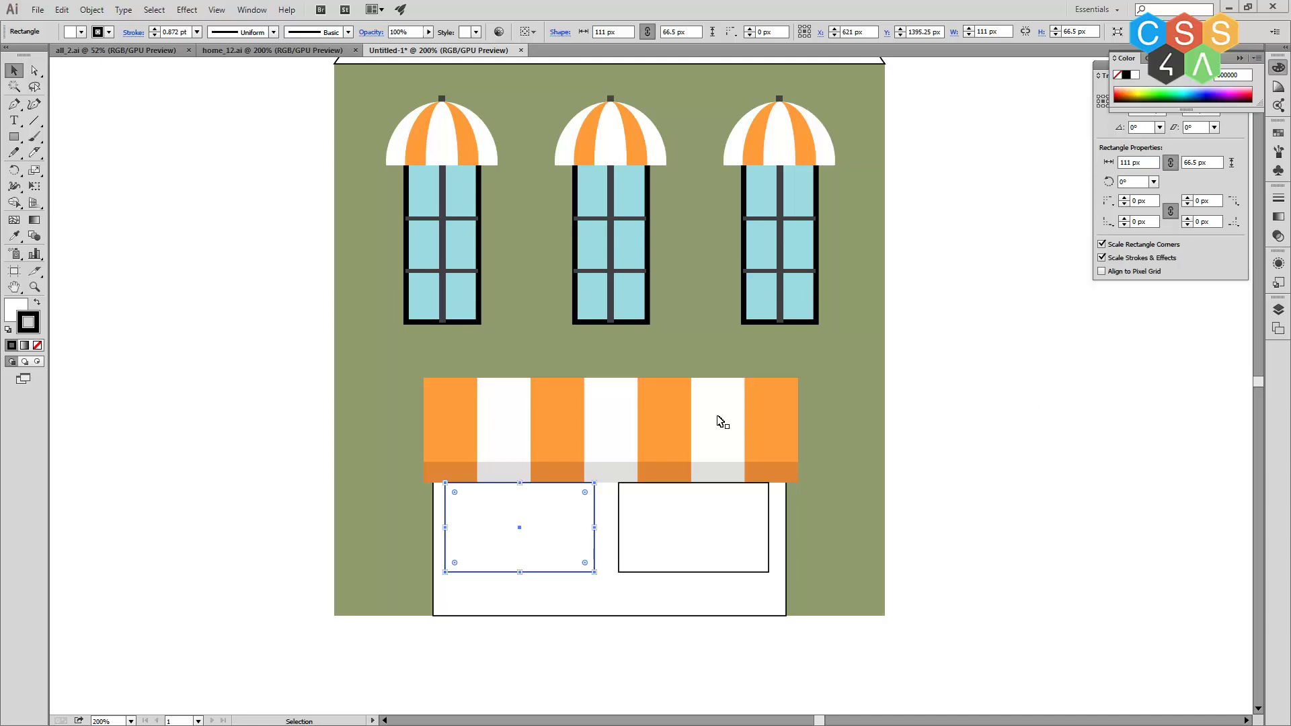
click(700, 538)
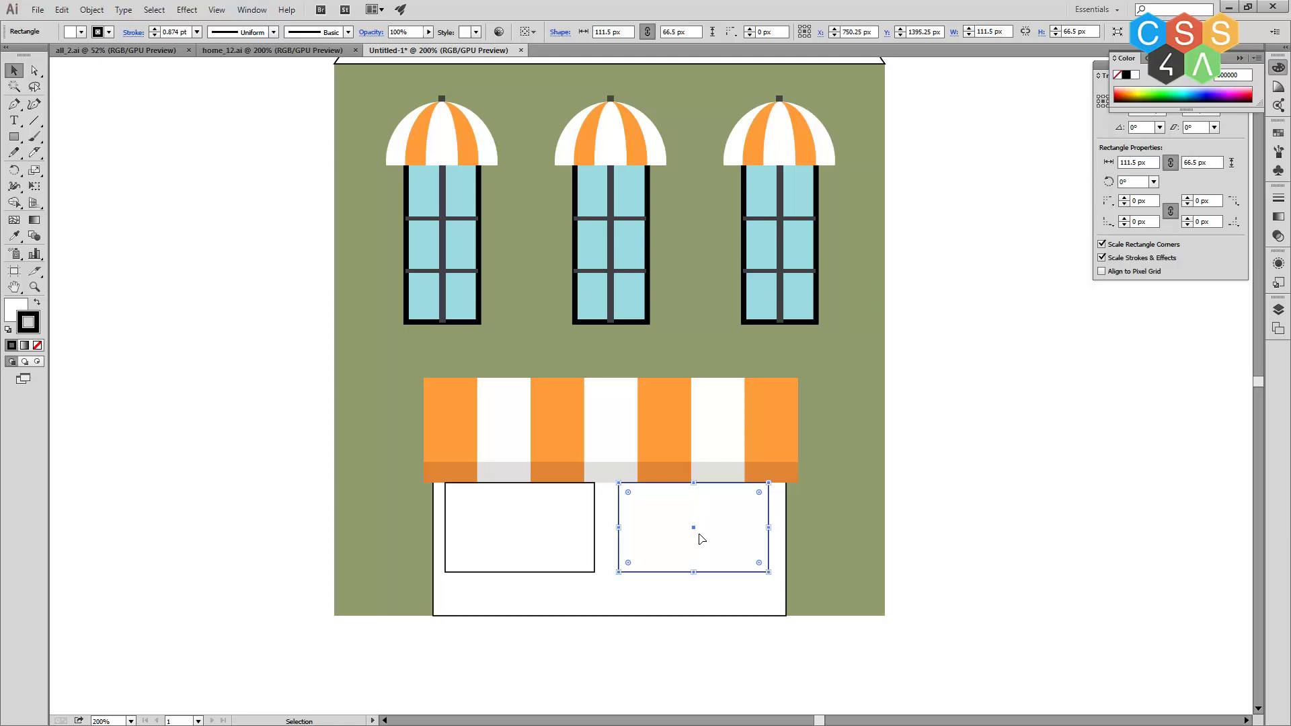
drag(614, 528, 604, 529)
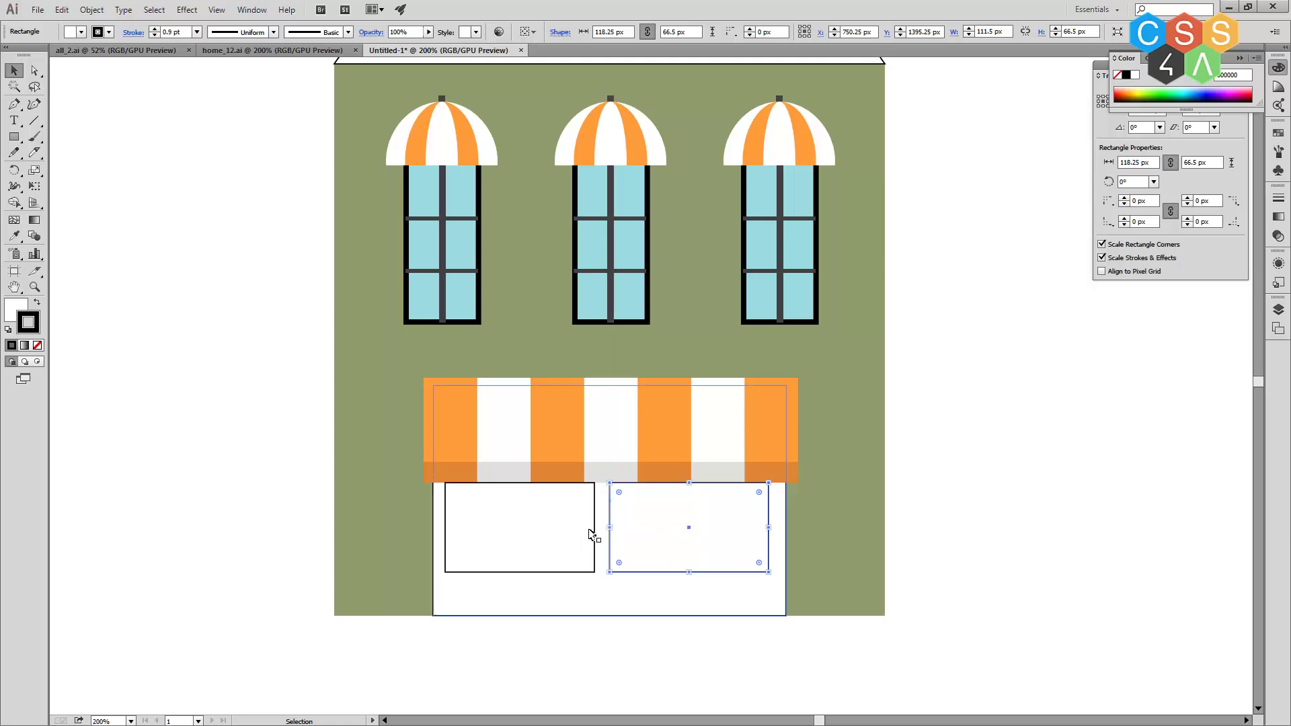
click(589, 531)
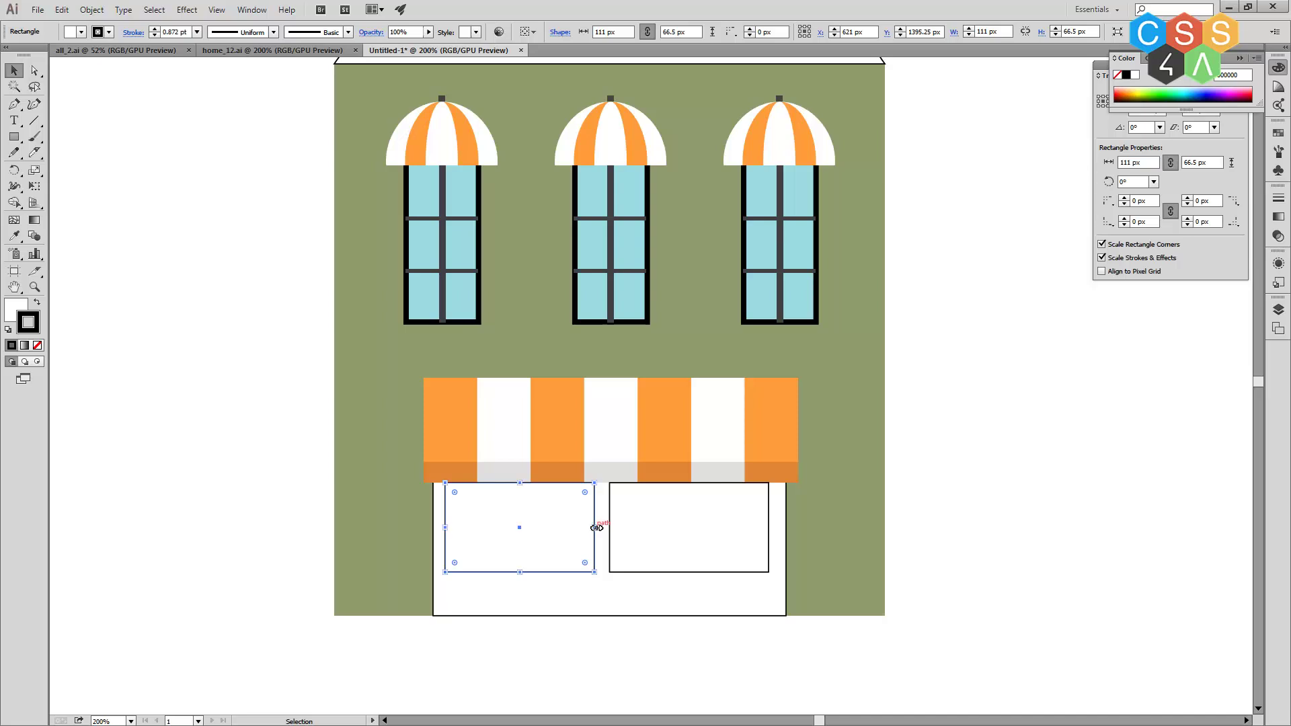
drag(595, 527, 605, 528)
click(613, 529)
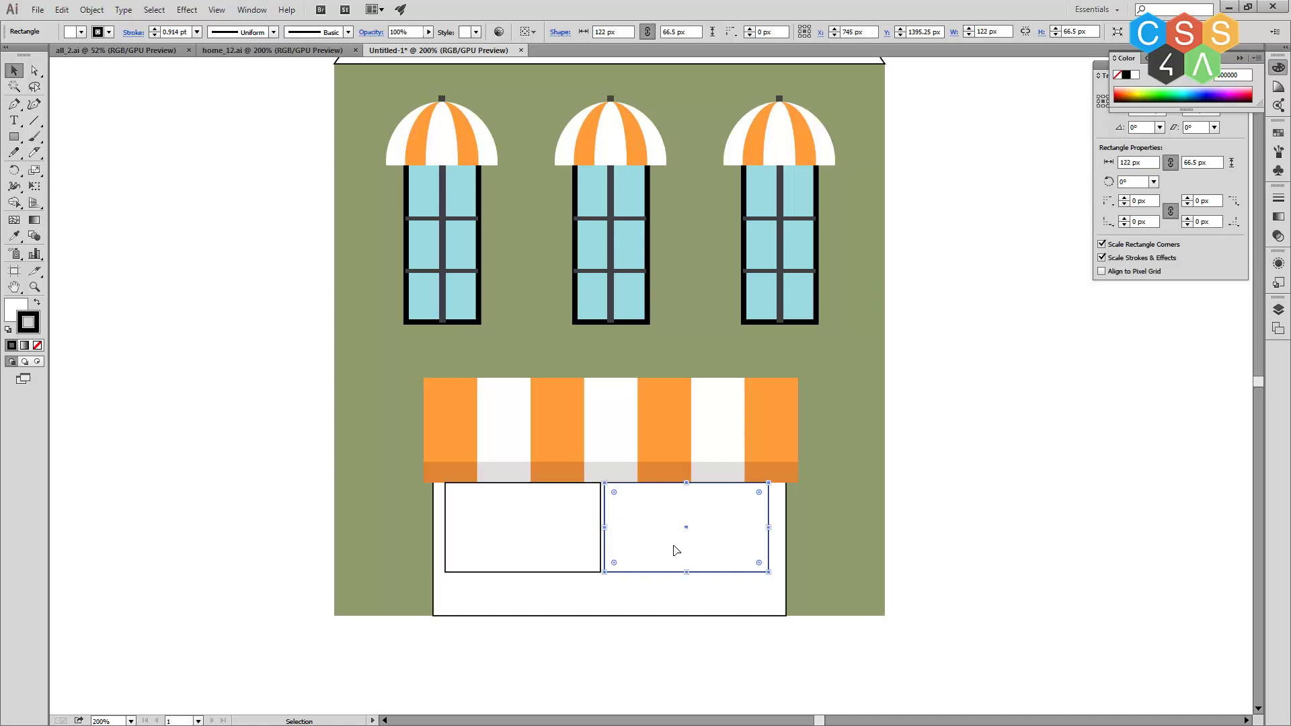
click(536, 547)
Delete the left rectangle, duplicate the right window leftward, and centre both under the awning
key(Delete)
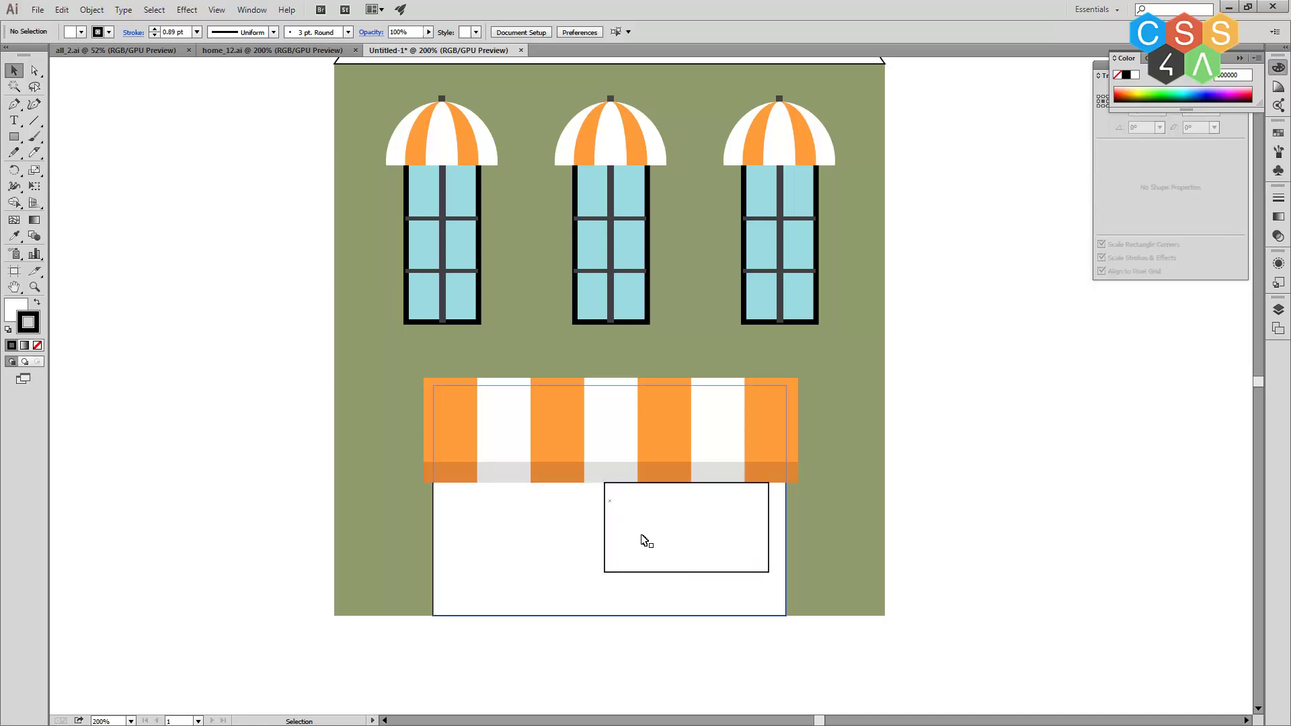
click(663, 544)
drag(666, 545, 515, 549)
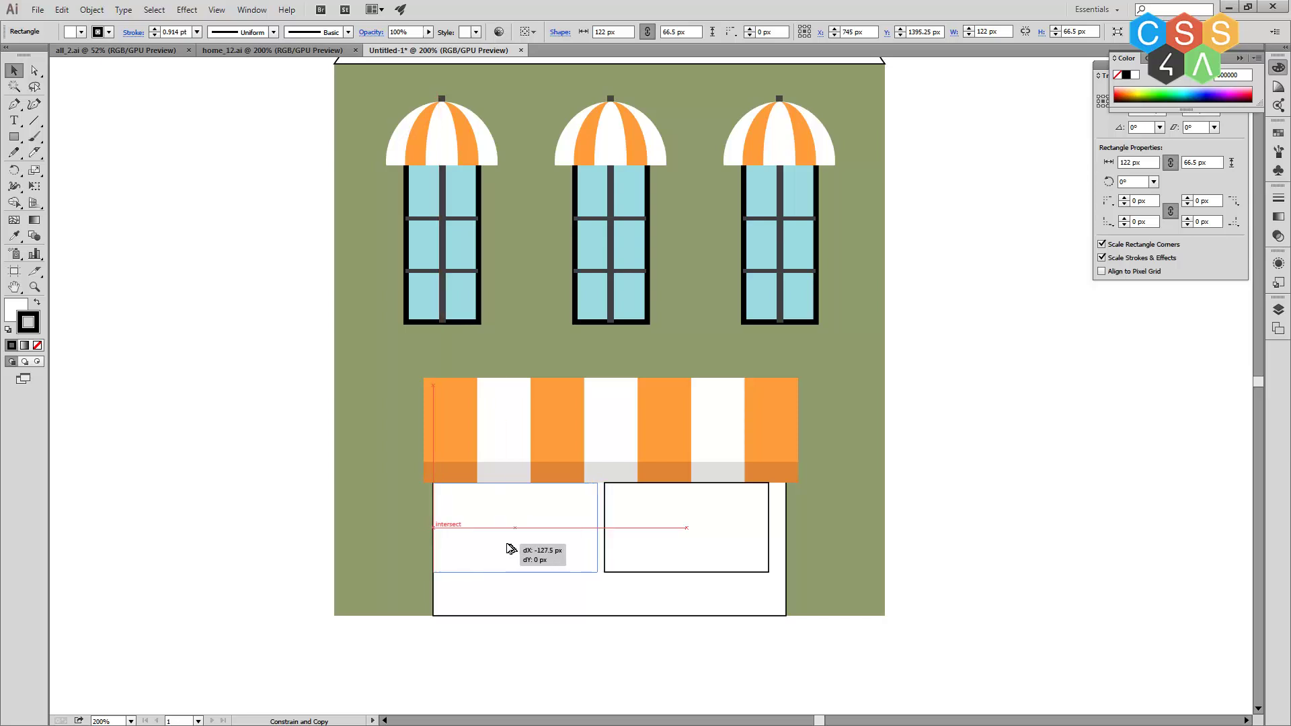
drag(515, 549, 510, 550)
shift+click(668, 548)
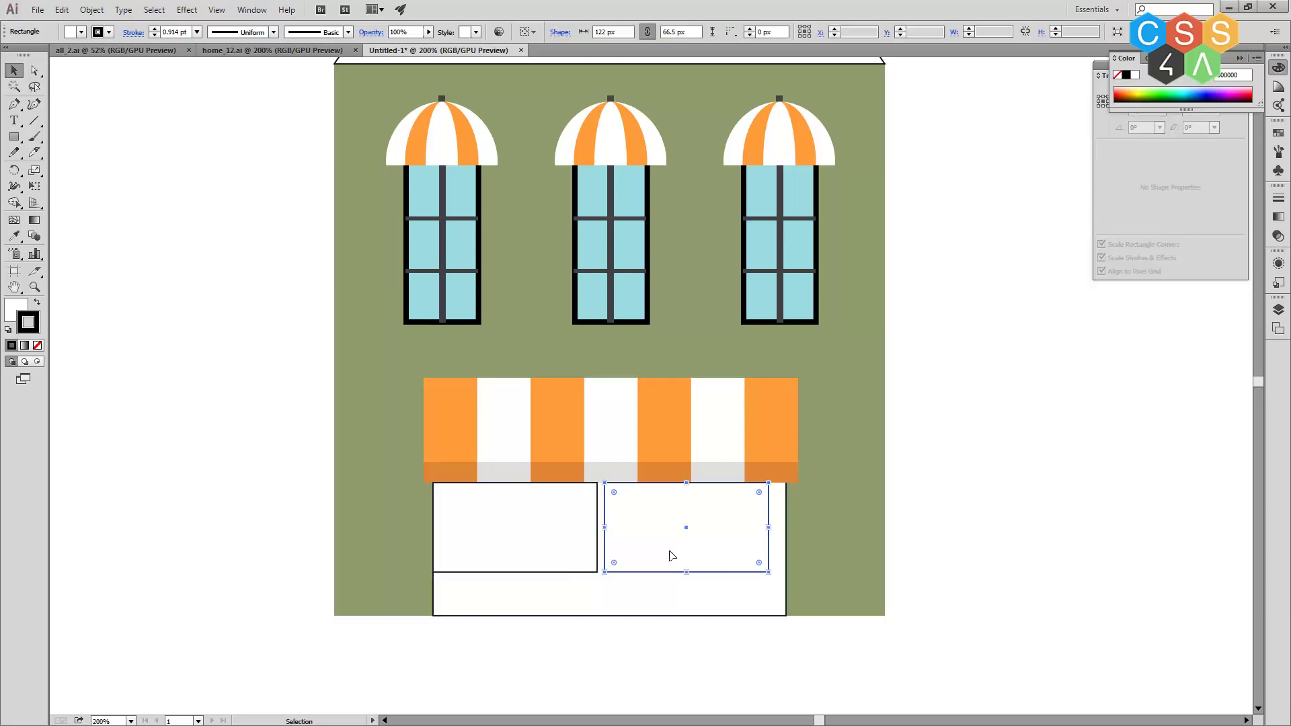
drag(566, 540, 573, 545)
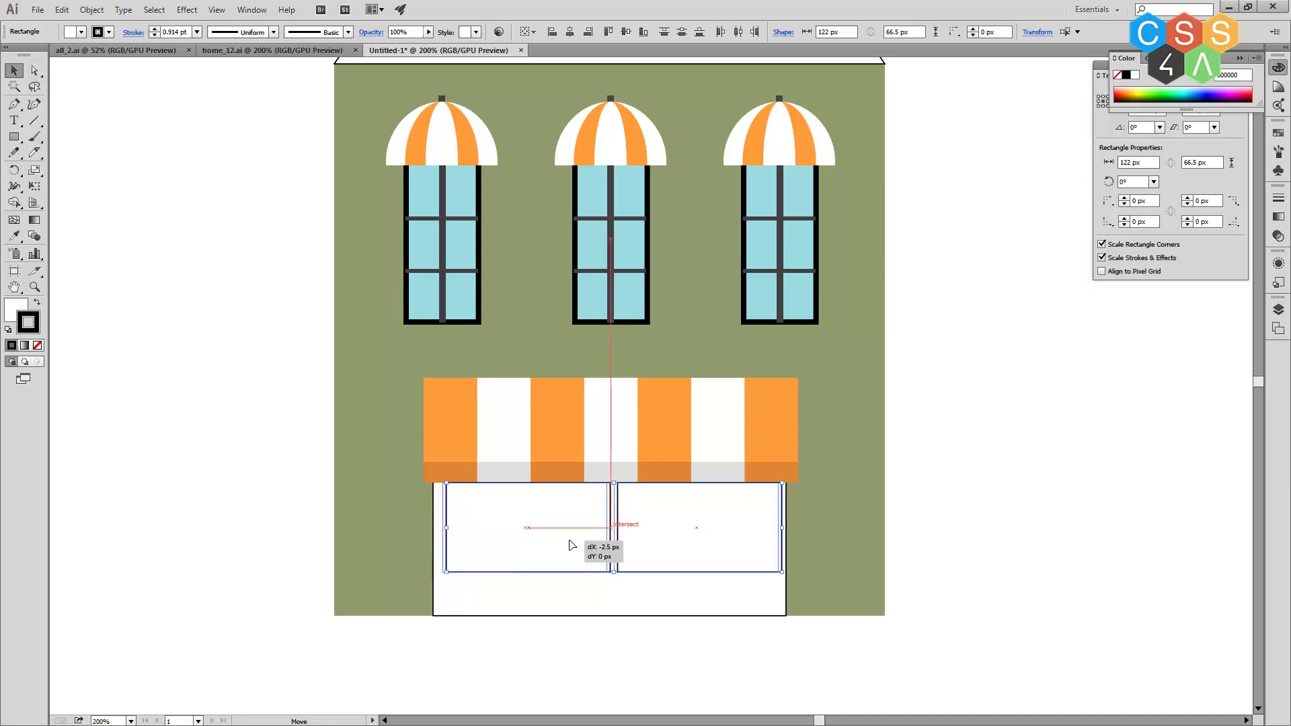
drag(572, 545, 592, 537)
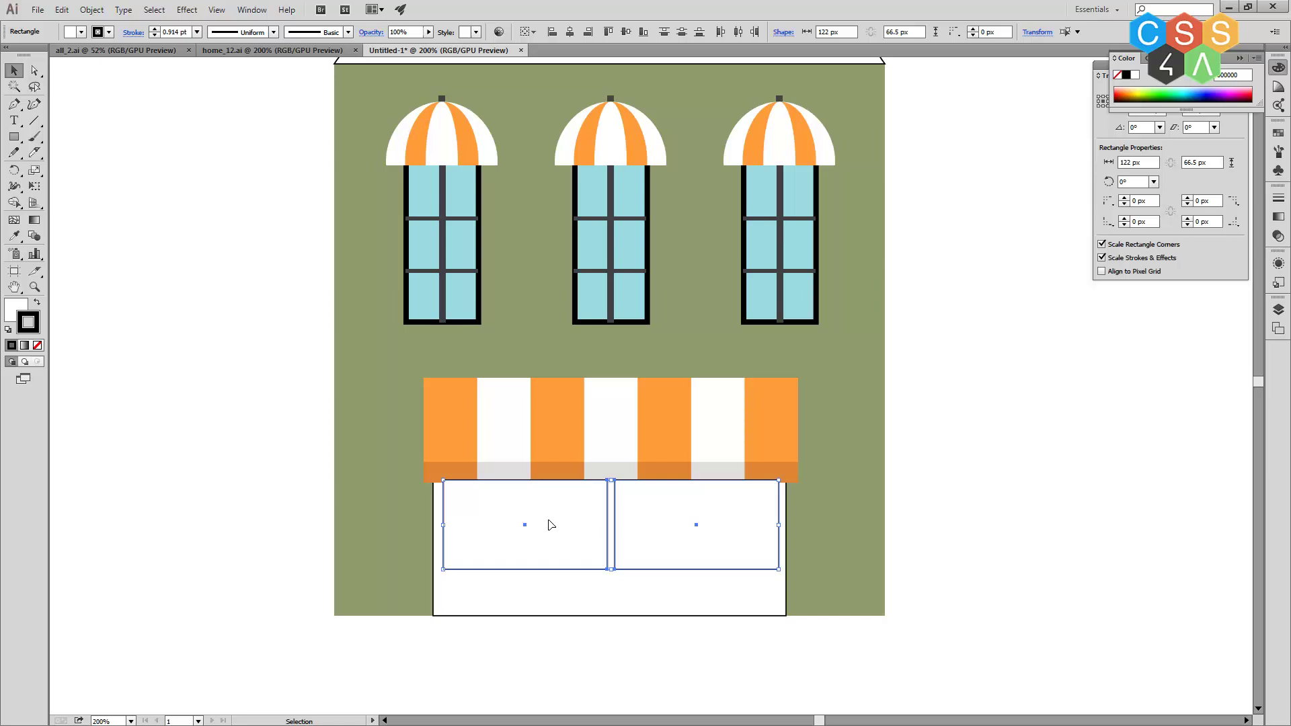
key(Left)
key(Down)
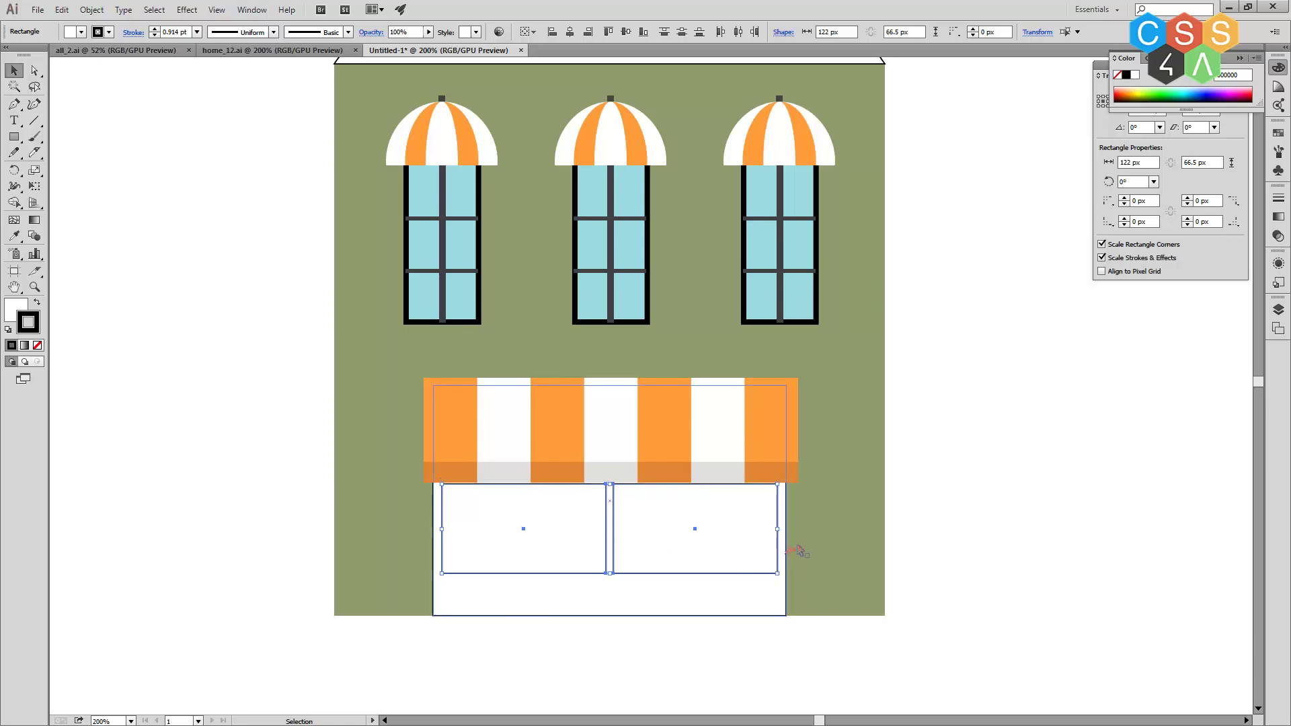
key(Down)
Nudge both shop windows up just beneath the awning and show the home_12.ai reference
click(911, 568)
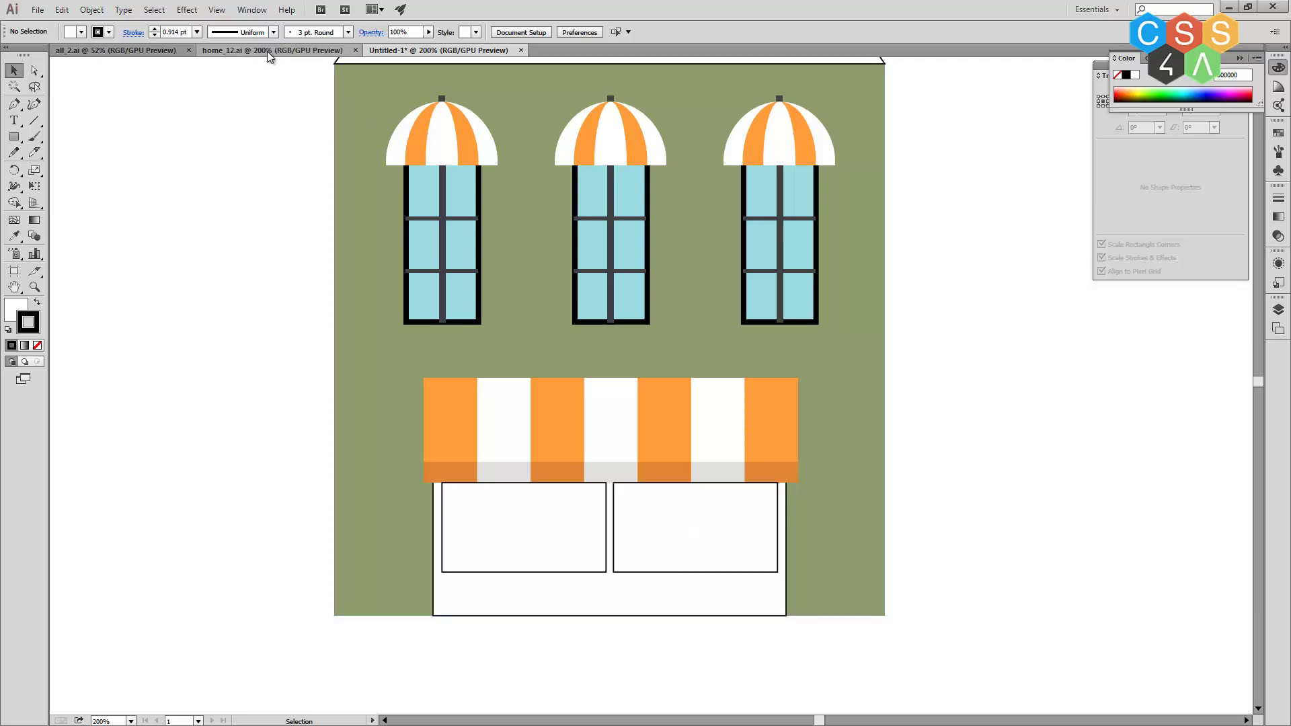
click(632, 424)
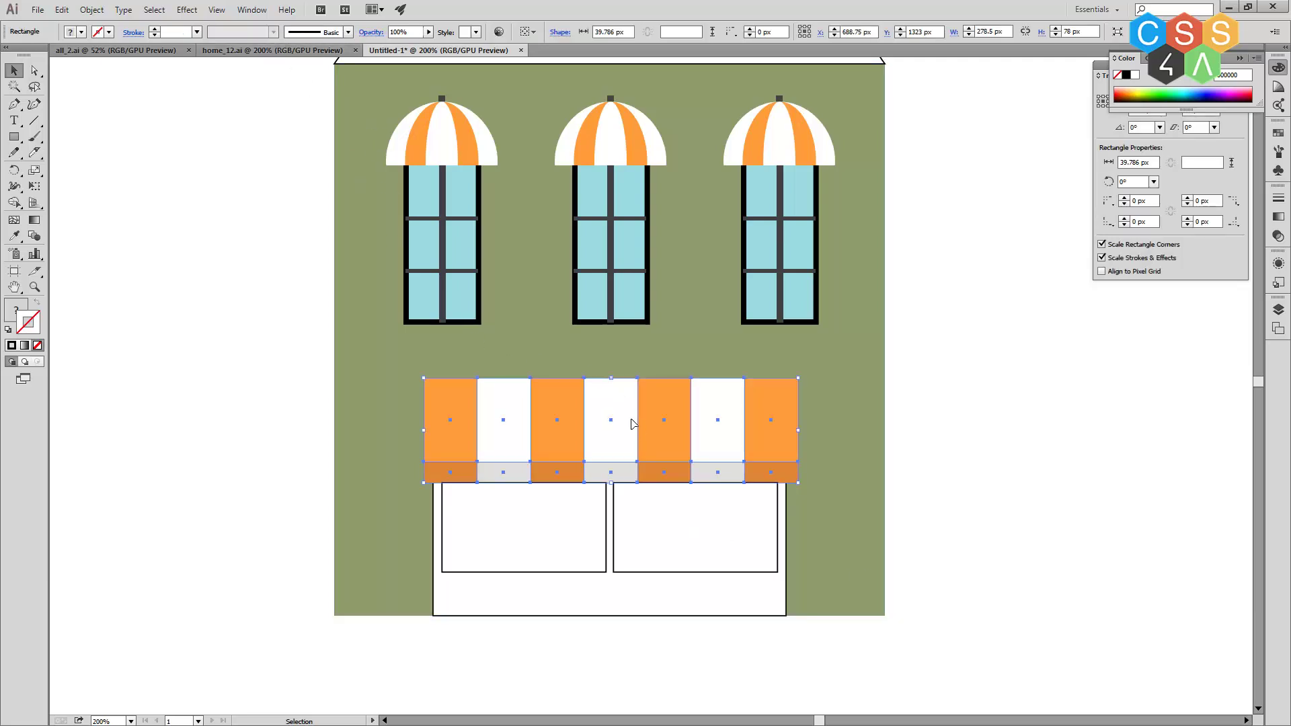
key(a)
click(936, 518)
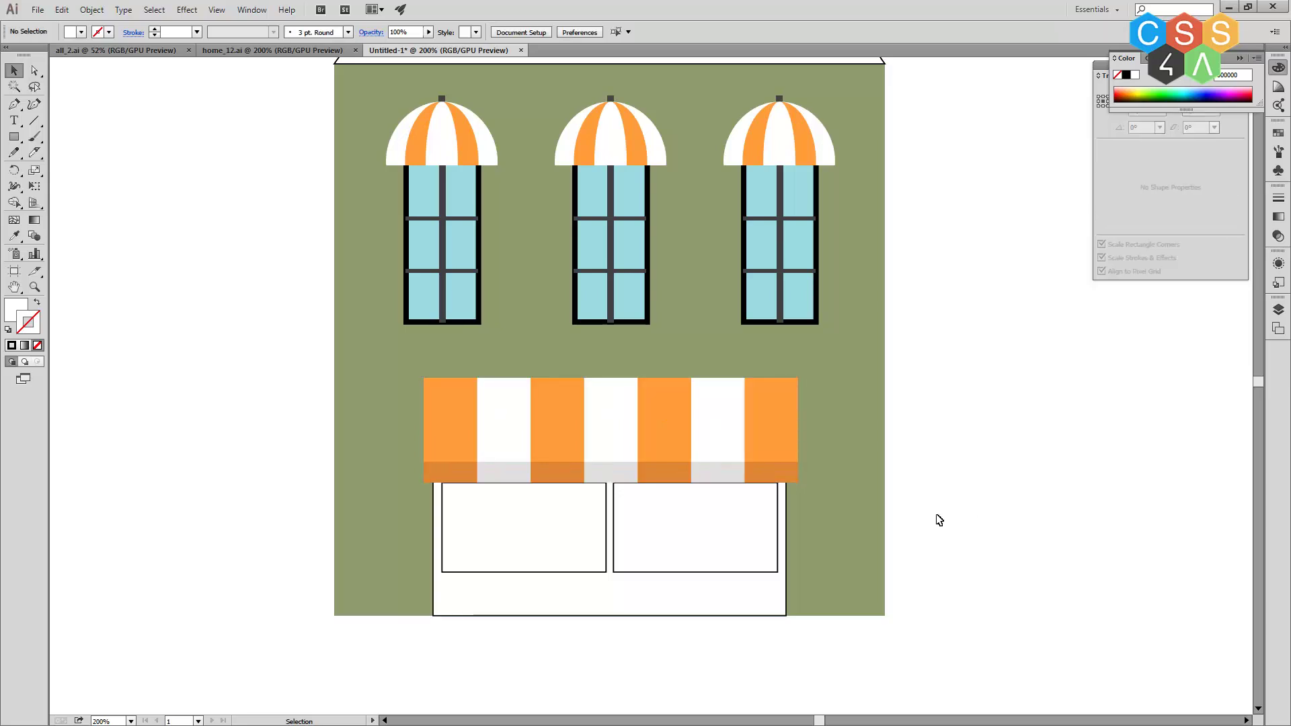
click(704, 513)
shift+click(557, 518)
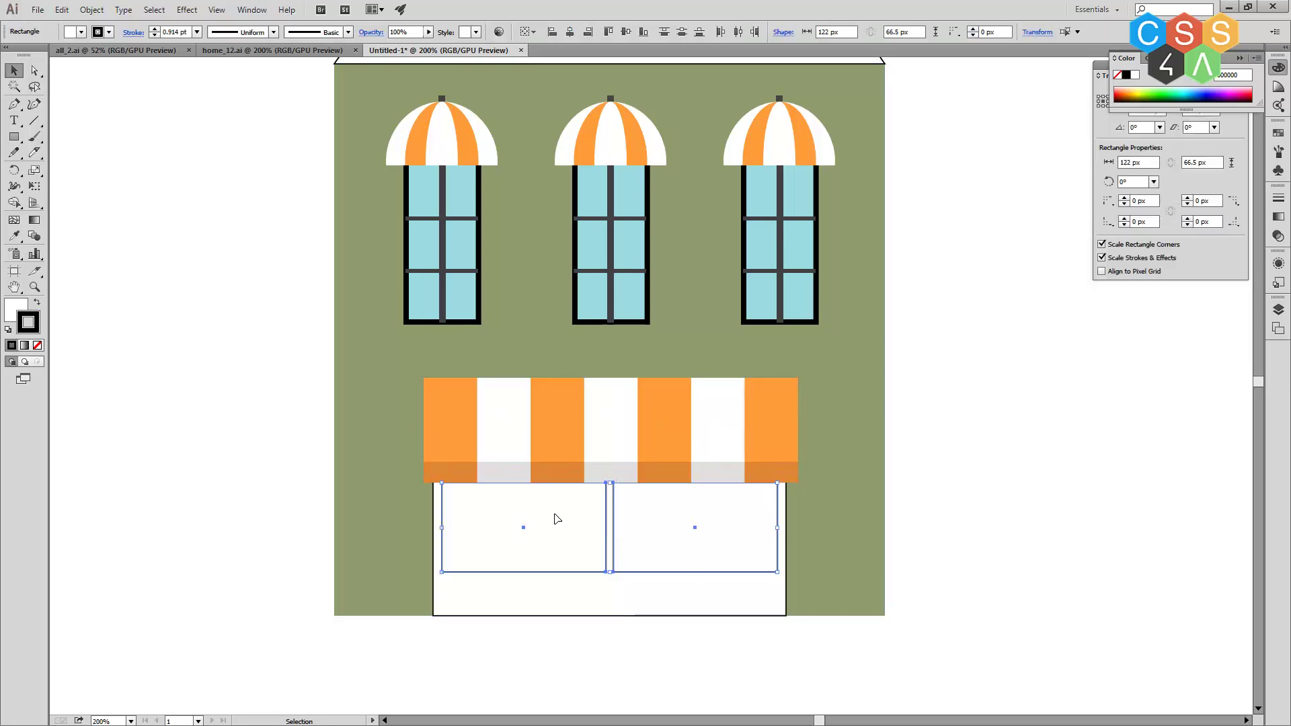
key(Up)
key(Up)
key(Up)
key(Up)
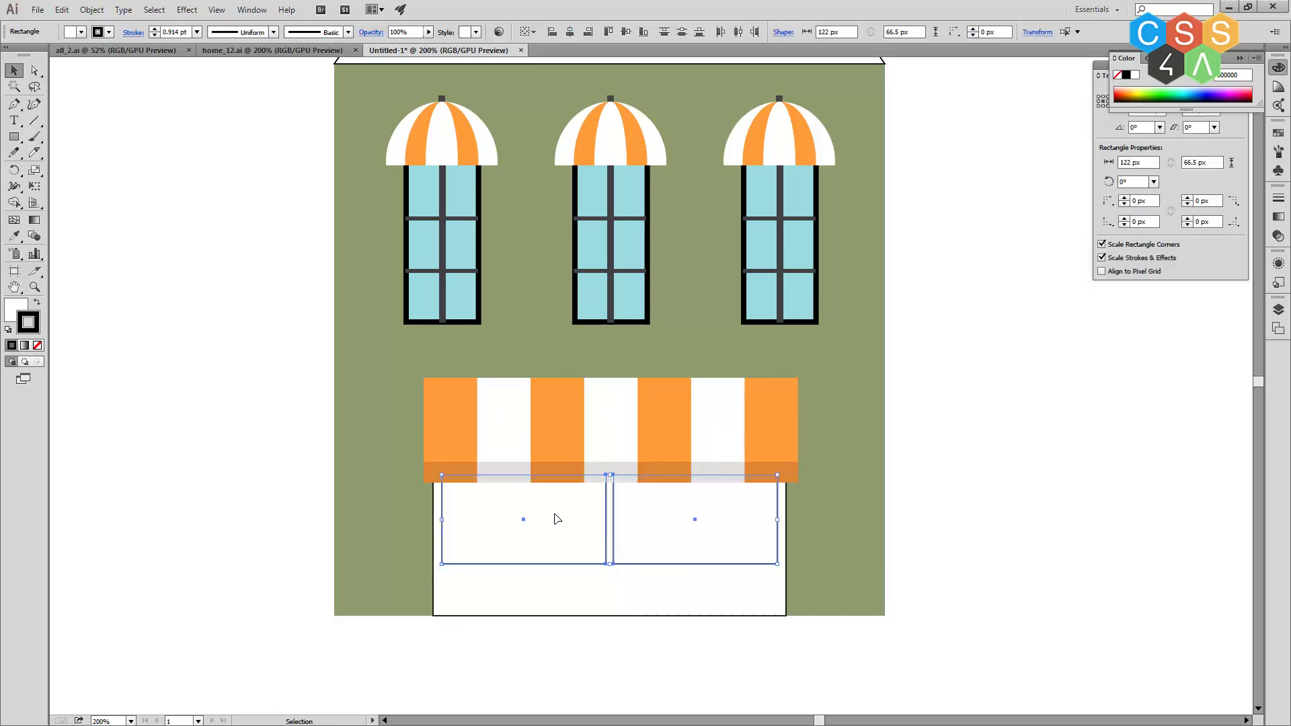
key(Up)
key(Up)
click(1018, 574)
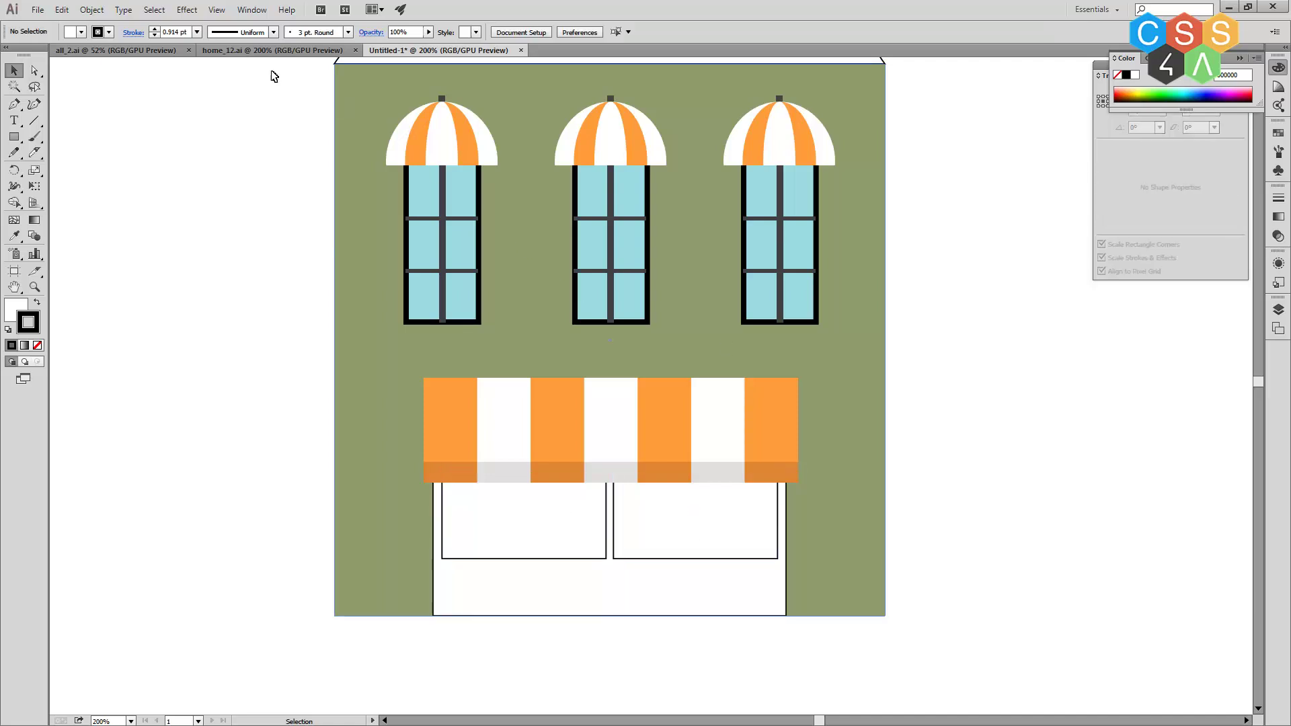
click(233, 51)
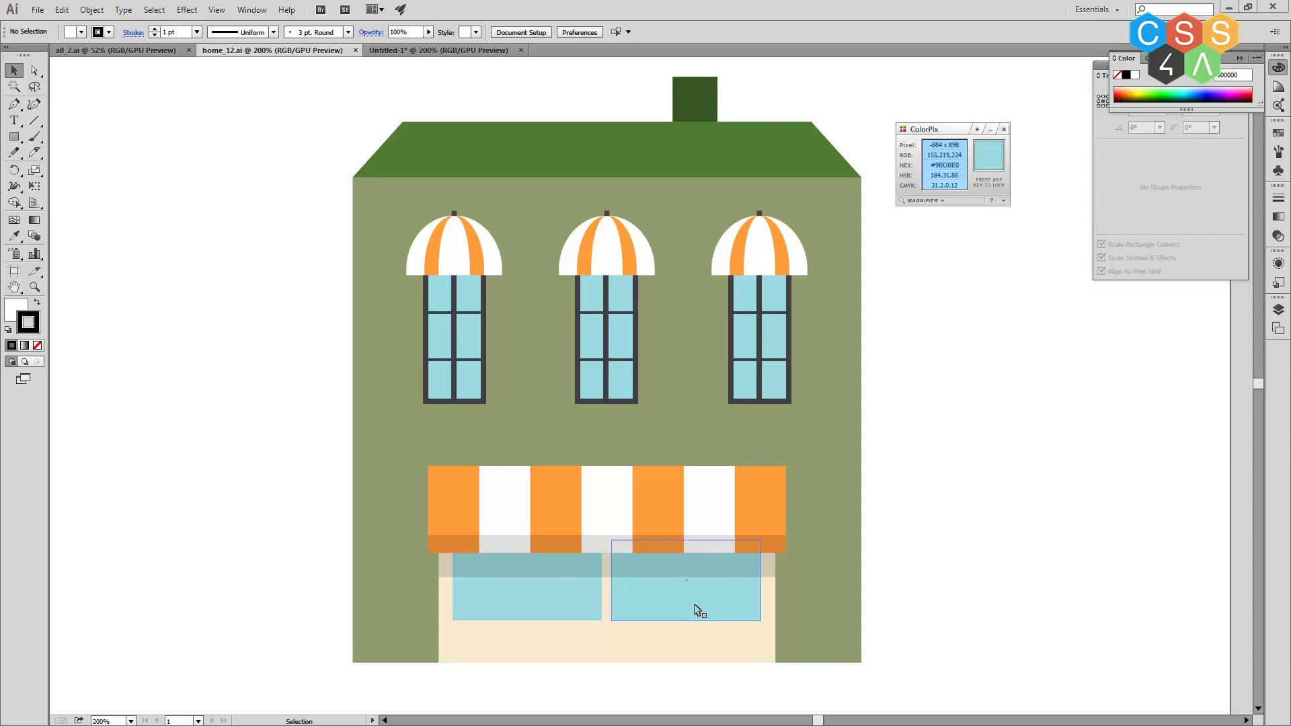
Fill both shop windows light blue 9BDBE0 and remove their outlines
click(442, 53)
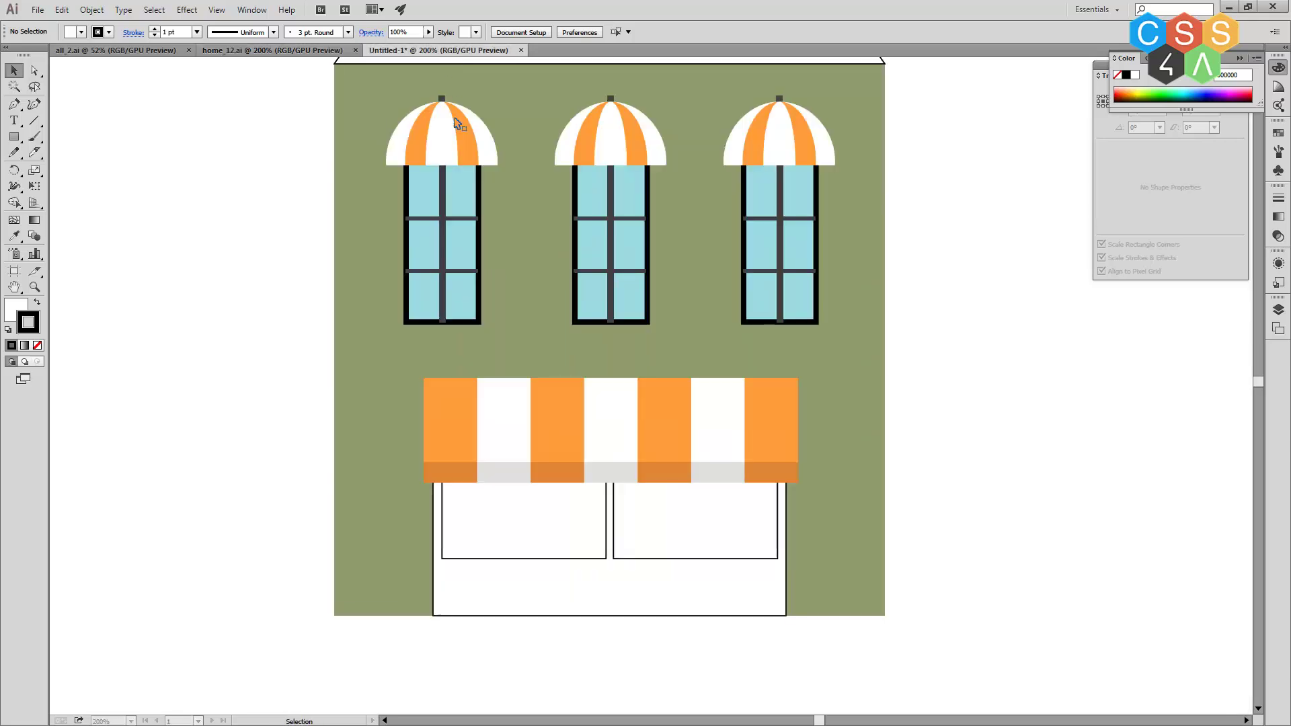
click(545, 532)
shift+click(683, 541)
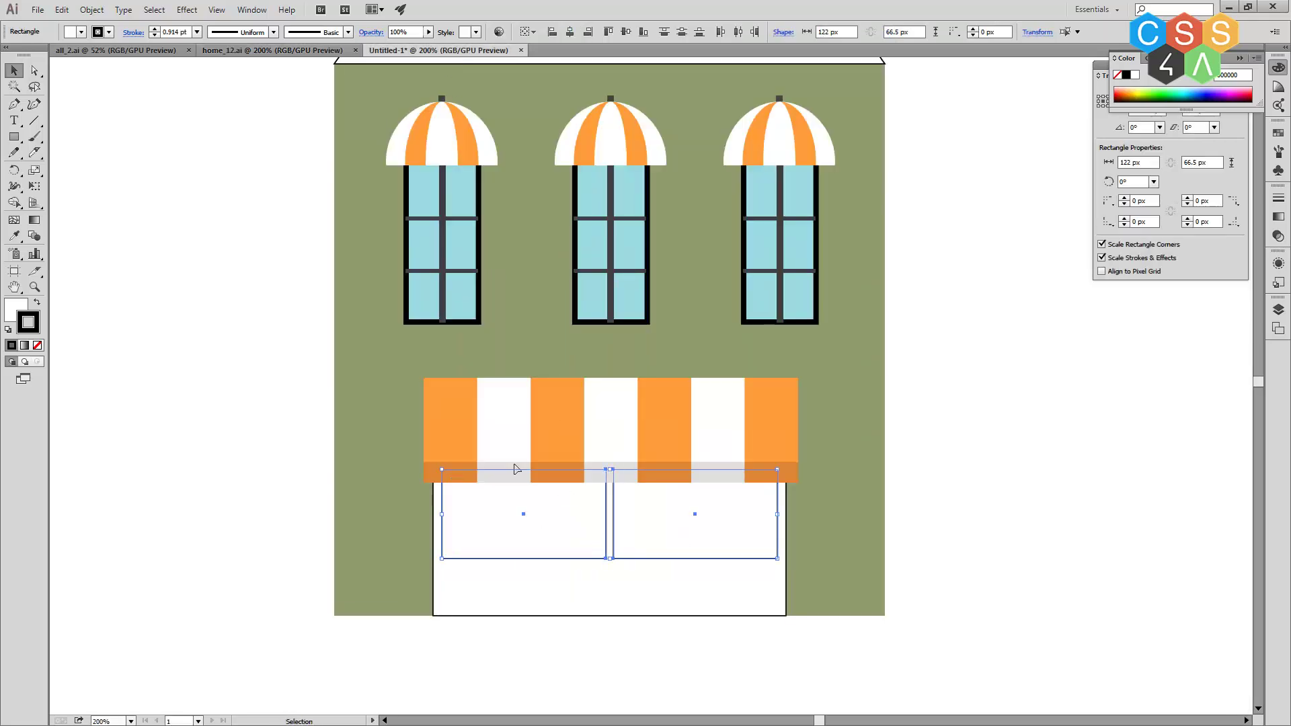
double_click(16, 311)
text(9BDBE0)
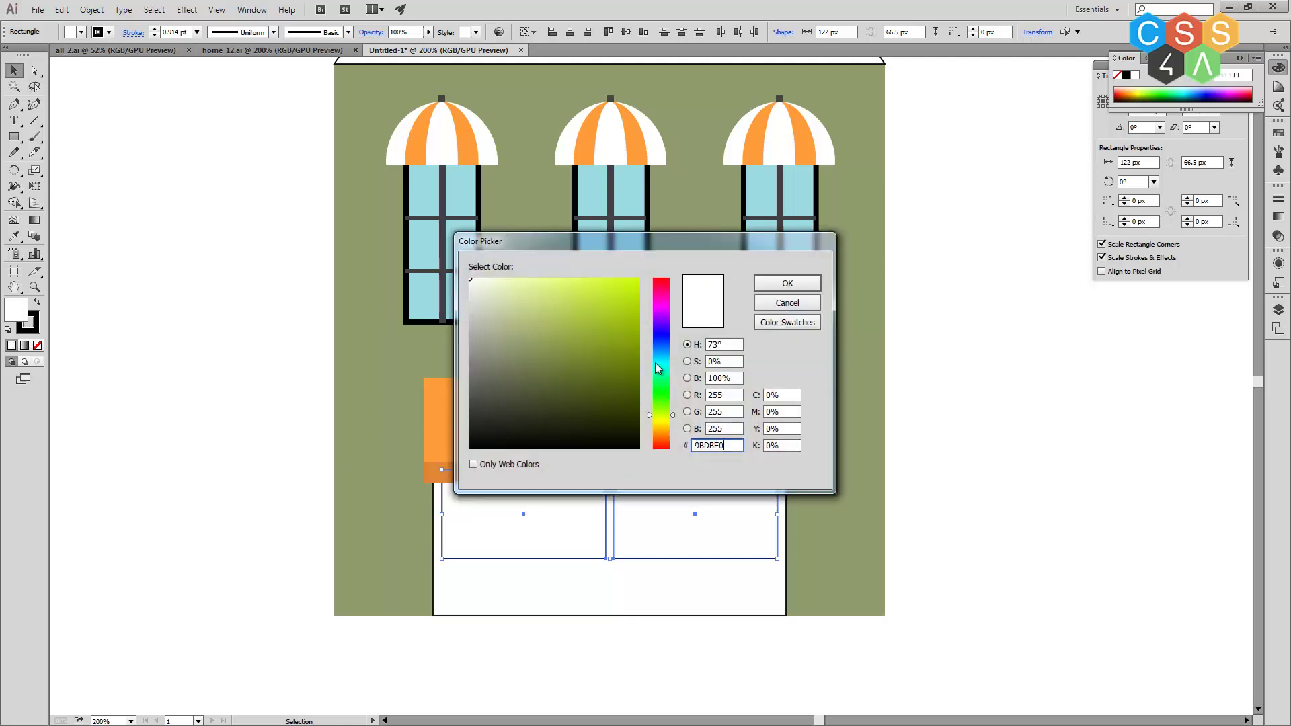
click(782, 285)
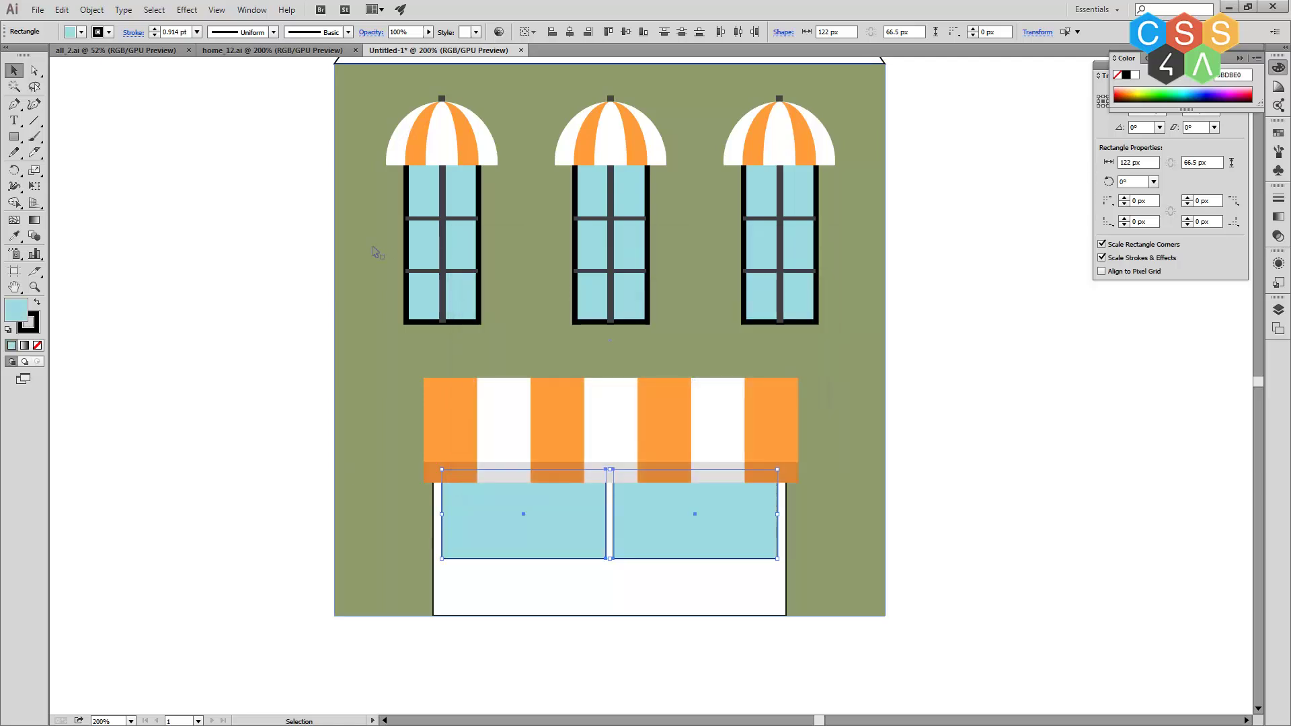
click(31, 328)
click(814, 509)
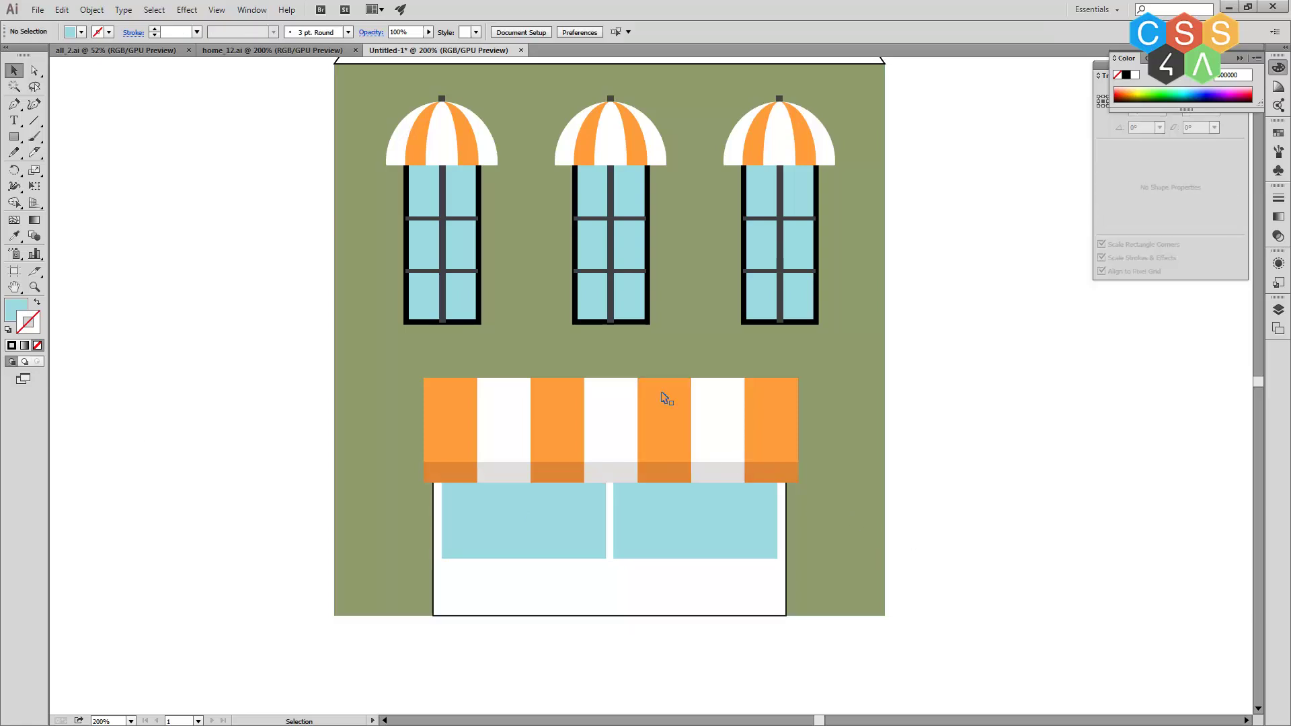
Fill the storefront rectangle beige F9EACD with no outline
click(252, 52)
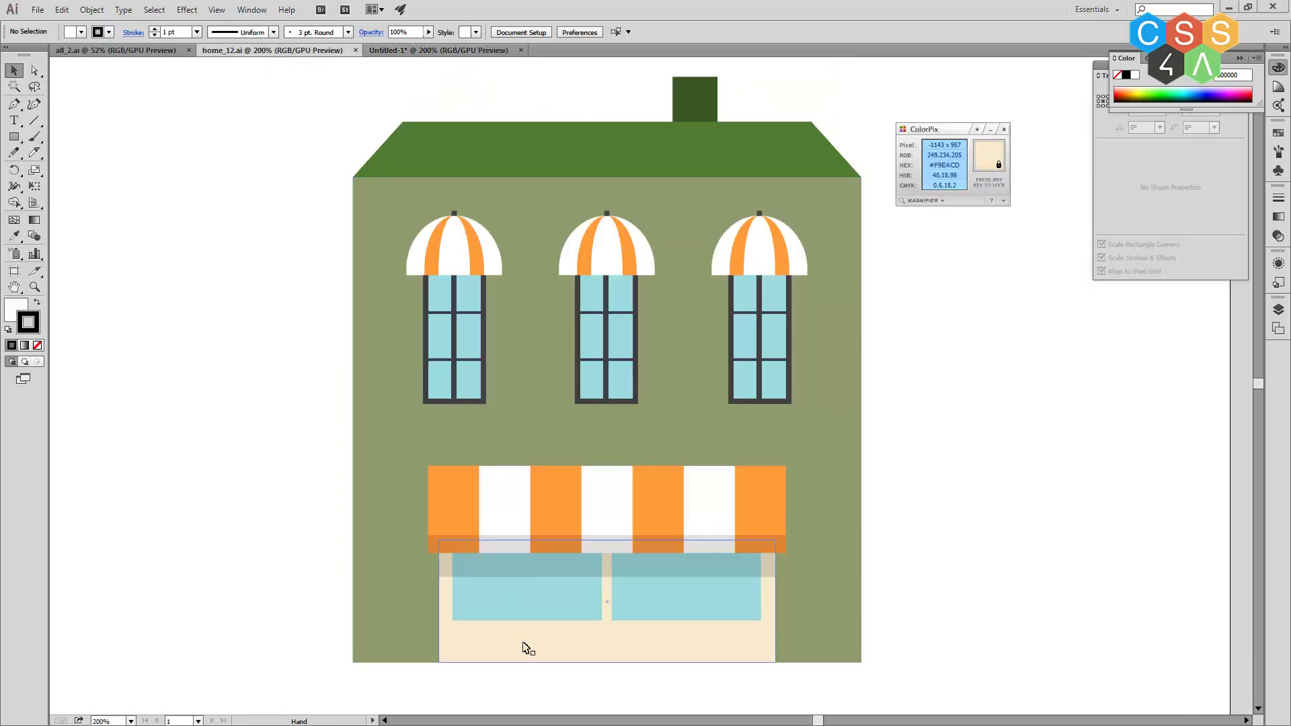
click(464, 52)
click(598, 616)
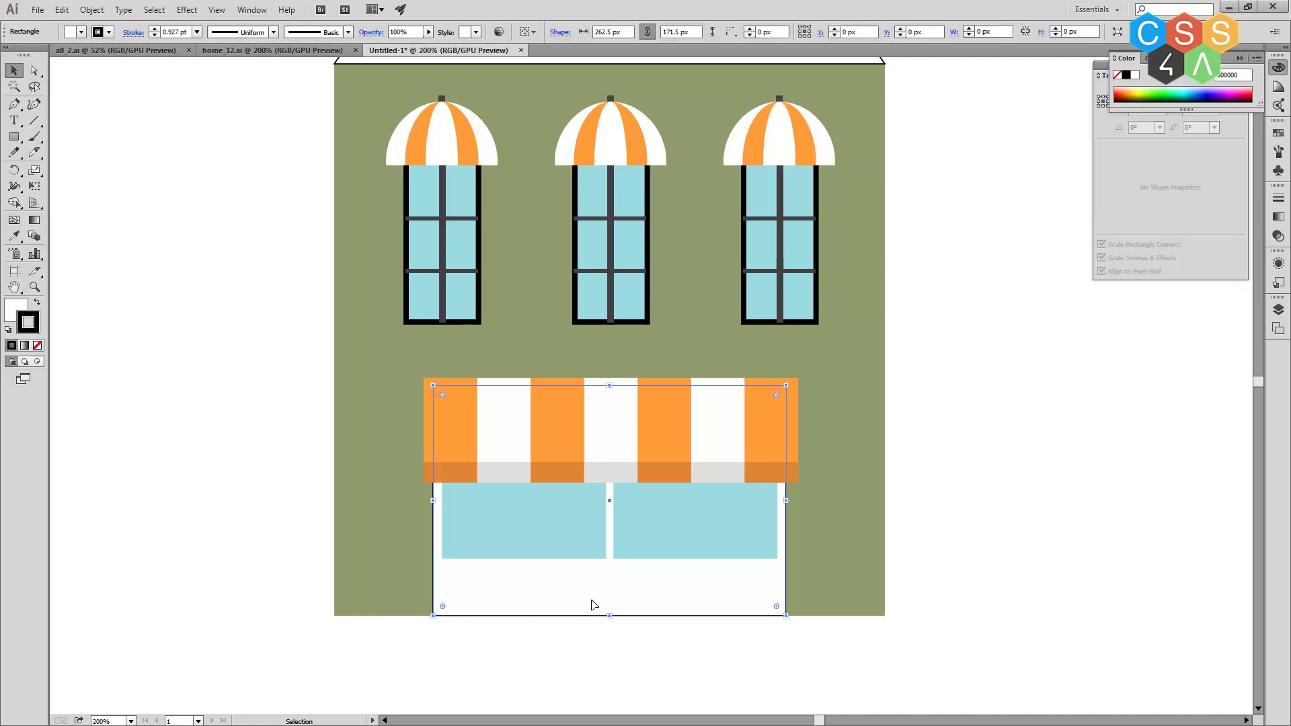
click(27, 321)
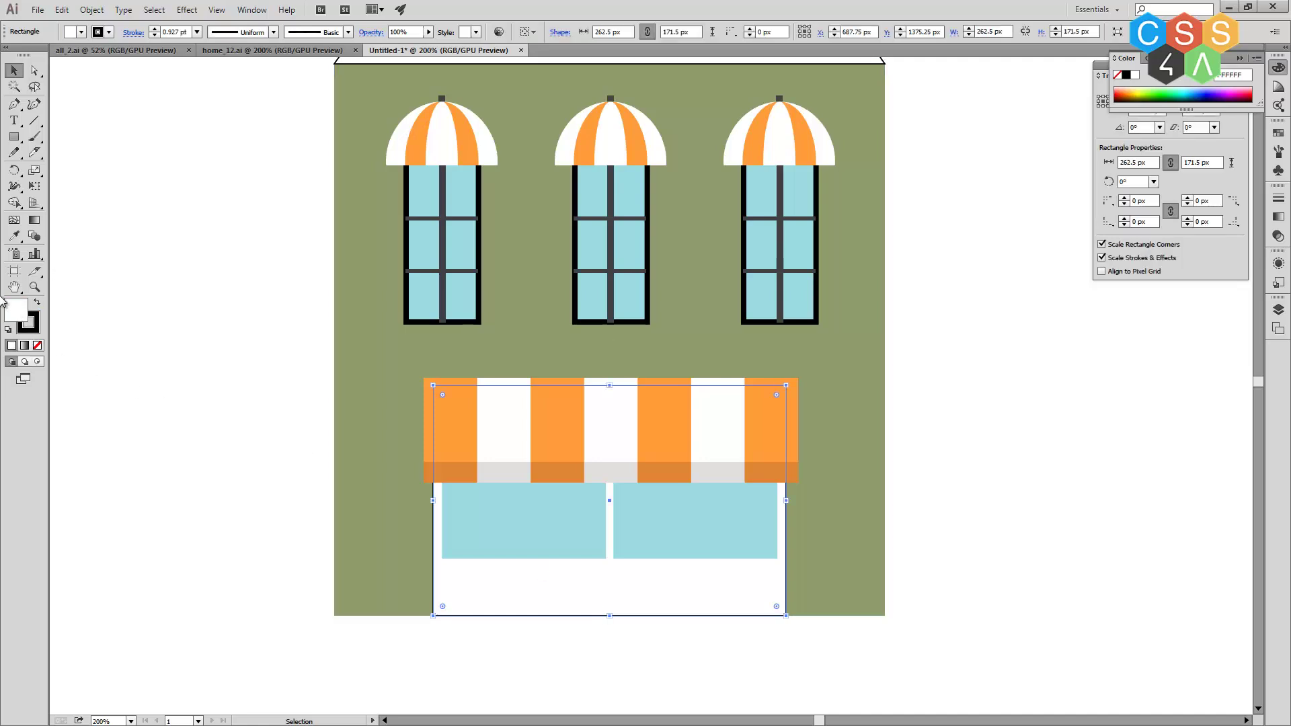
double_click(14, 308)
key(Tab)
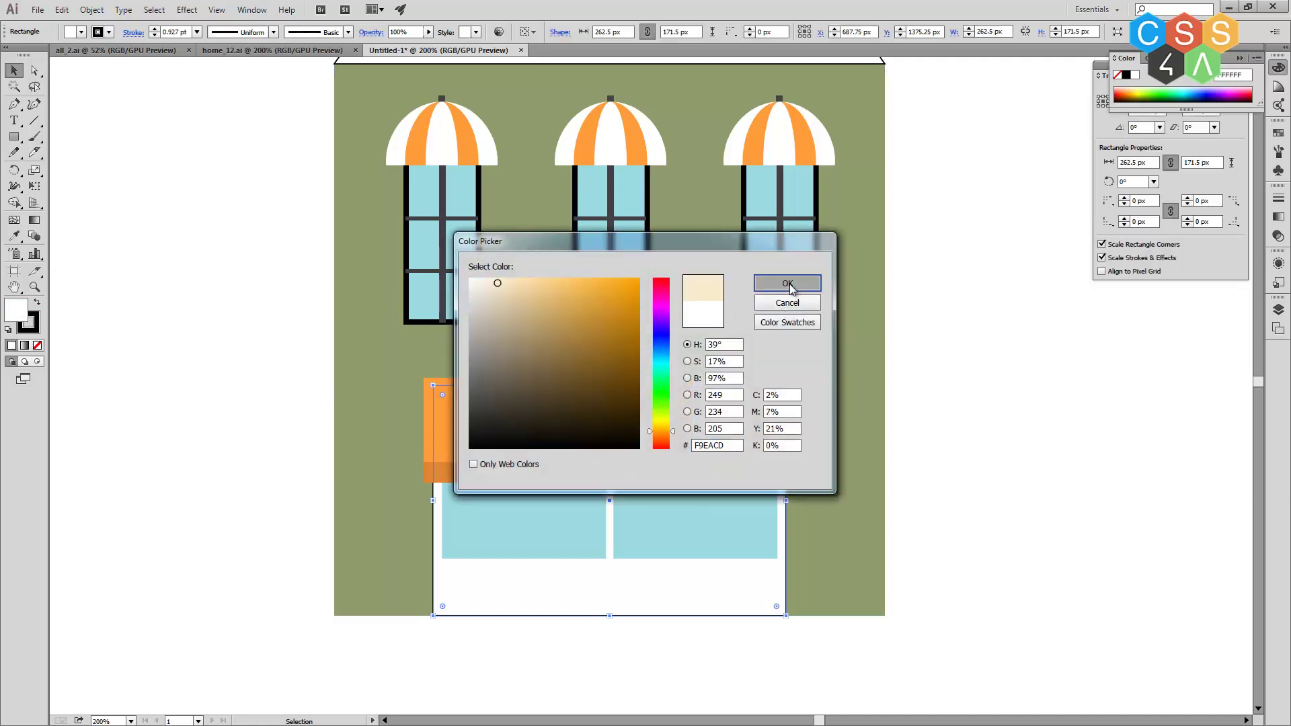
click(787, 283)
click(38, 346)
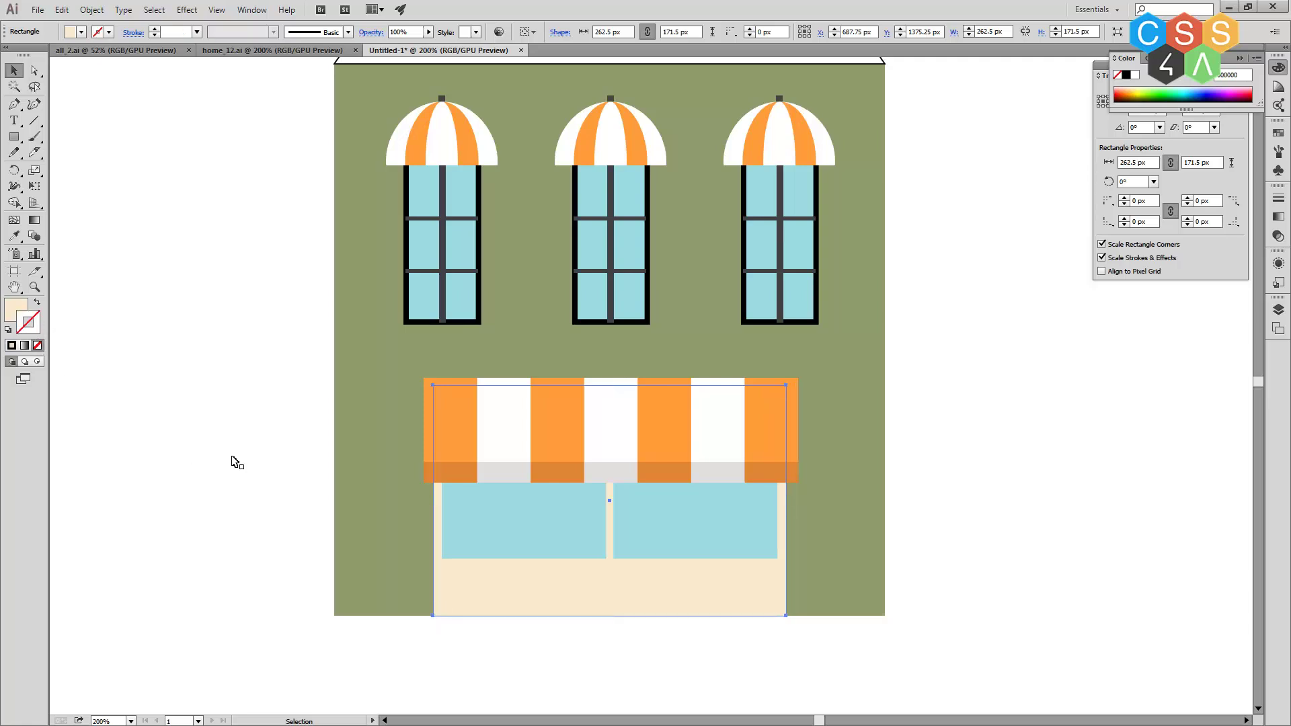
click(232, 462)
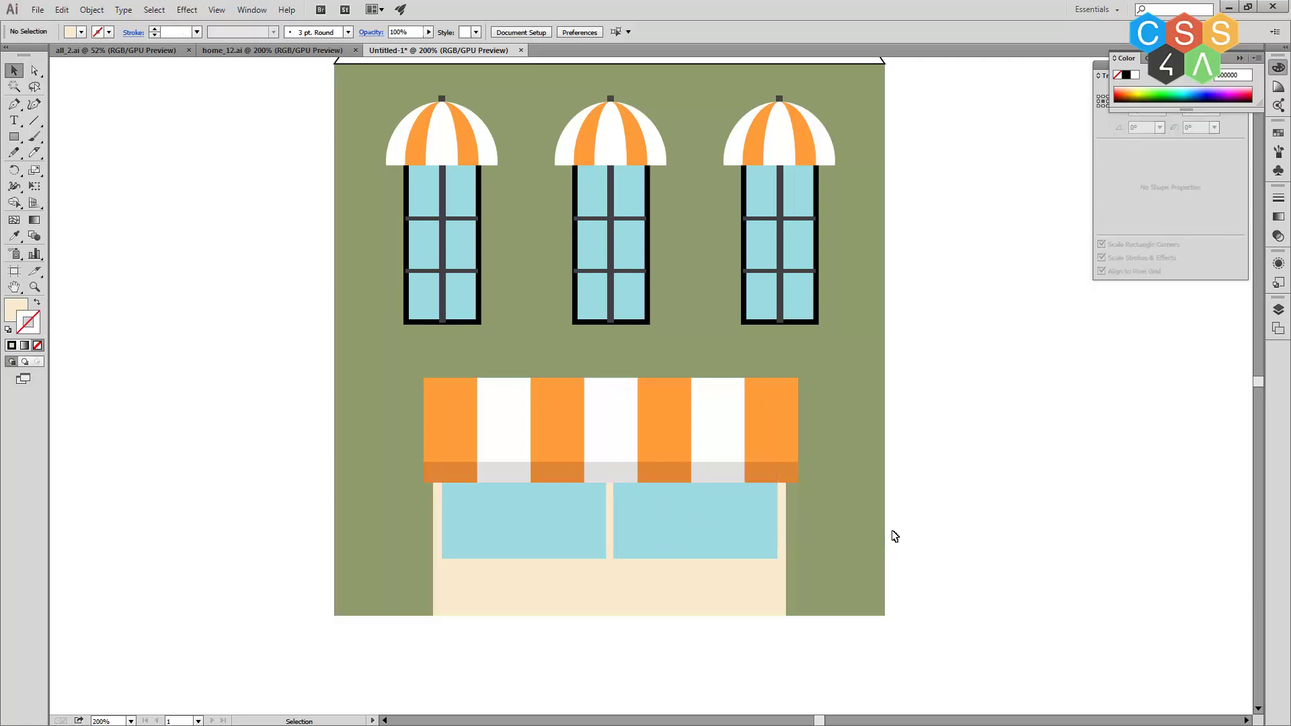
scroll(895, 536, up, 1)
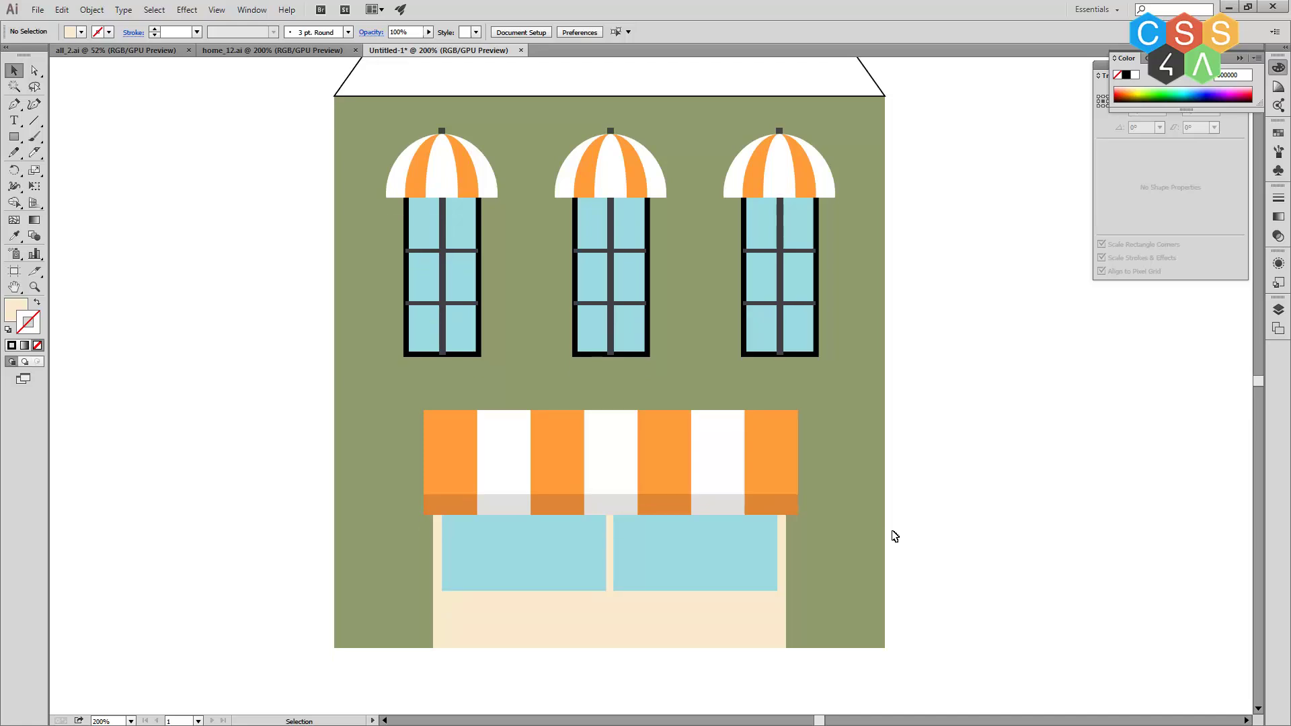
Draw a 262.5 × 23.25 px strip along the awning's bottom edge
click(268, 51)
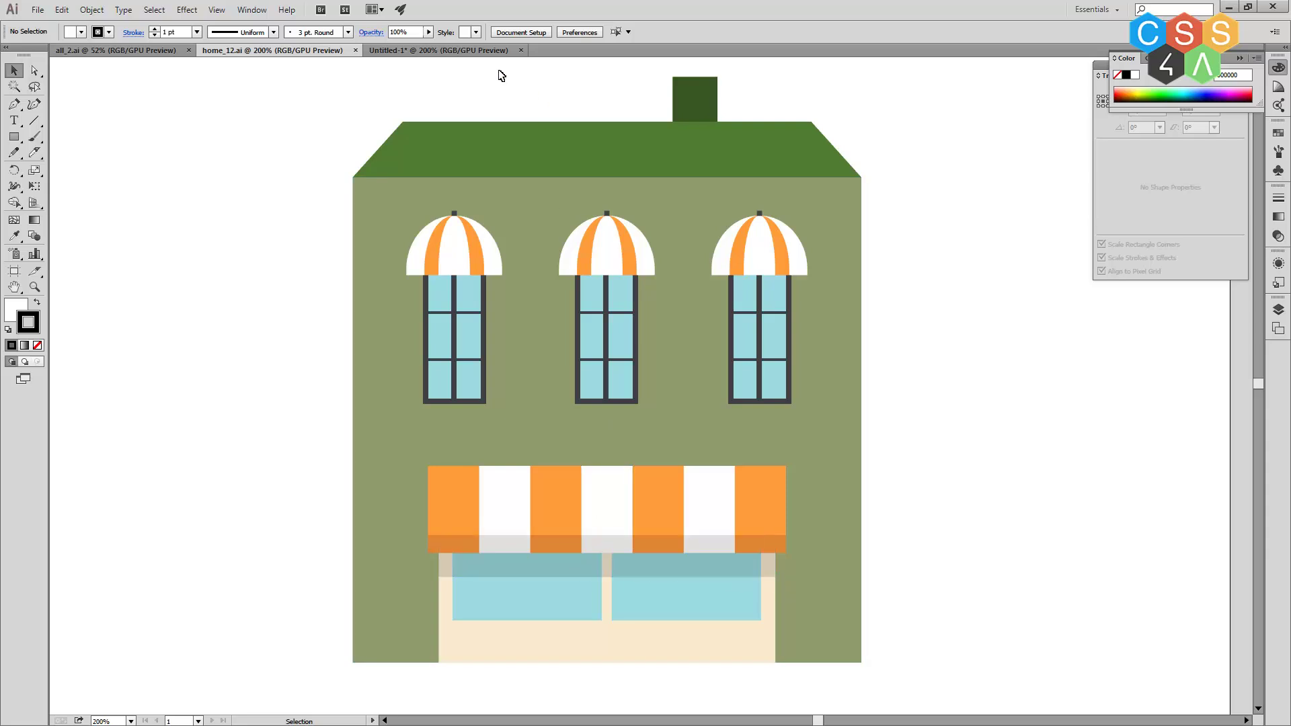
click(453, 49)
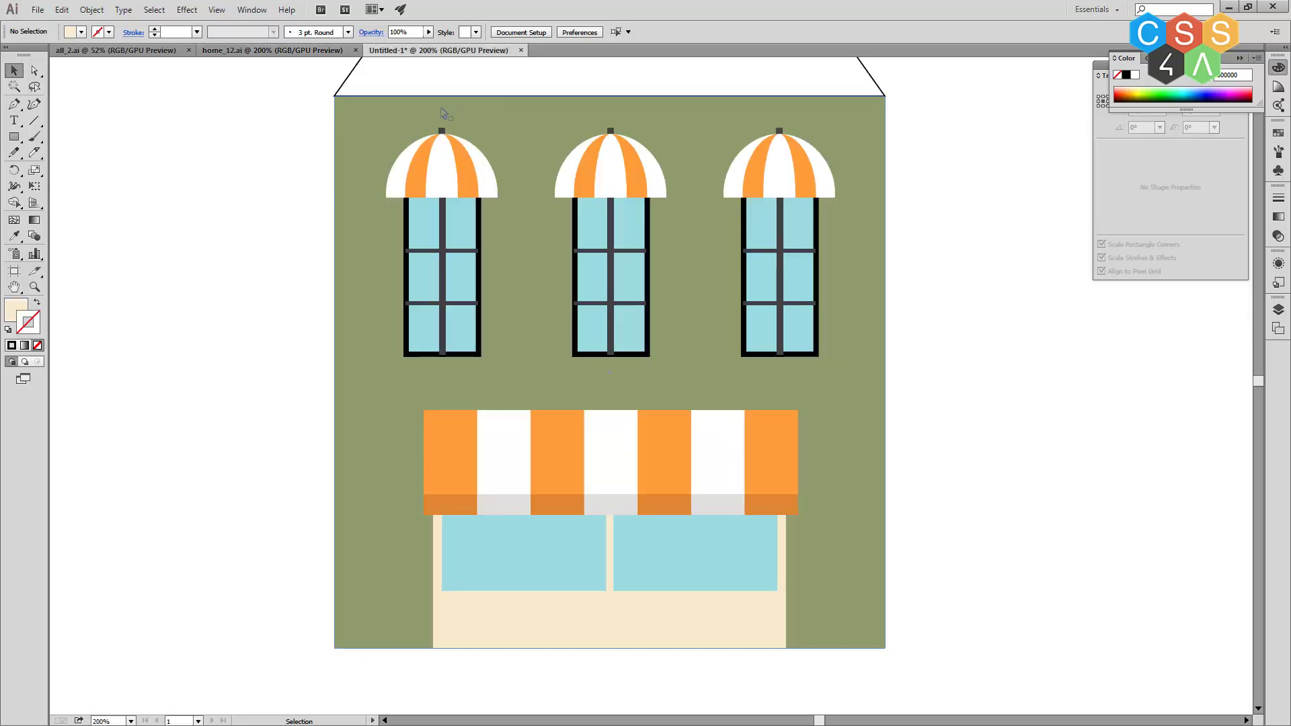
click(11, 138)
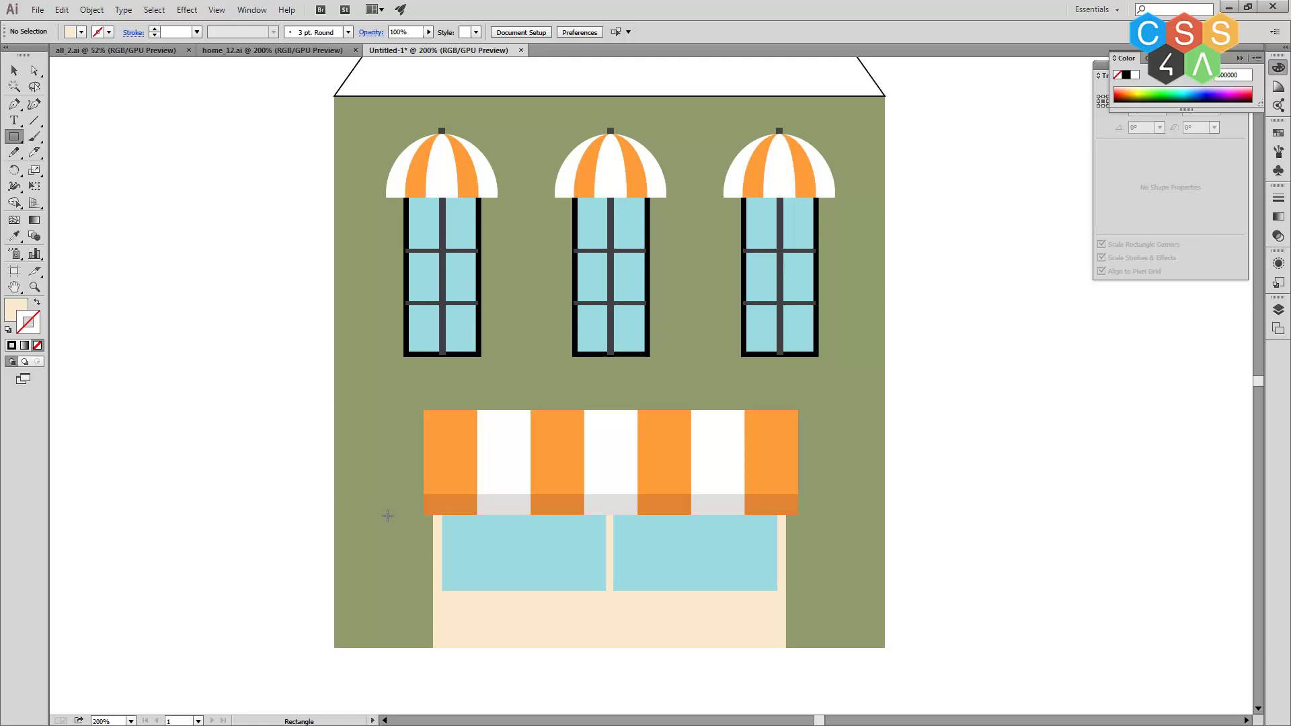
mouse_move(436, 516)
mouse_down()
mouse_move(510, 536)
mouse_move(786, 546)
mouse_up()
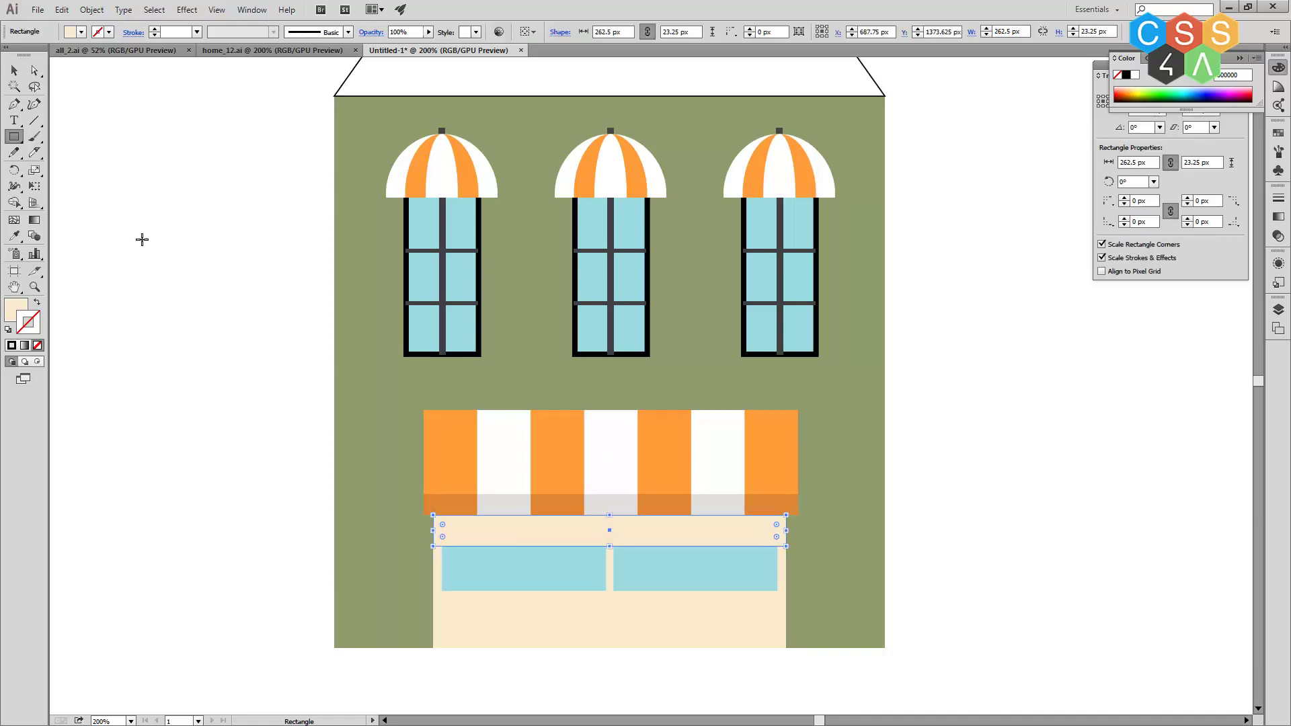
Darken the strip's fill to grey 42413E by lowering saturation and brightness
double_click(16, 310)
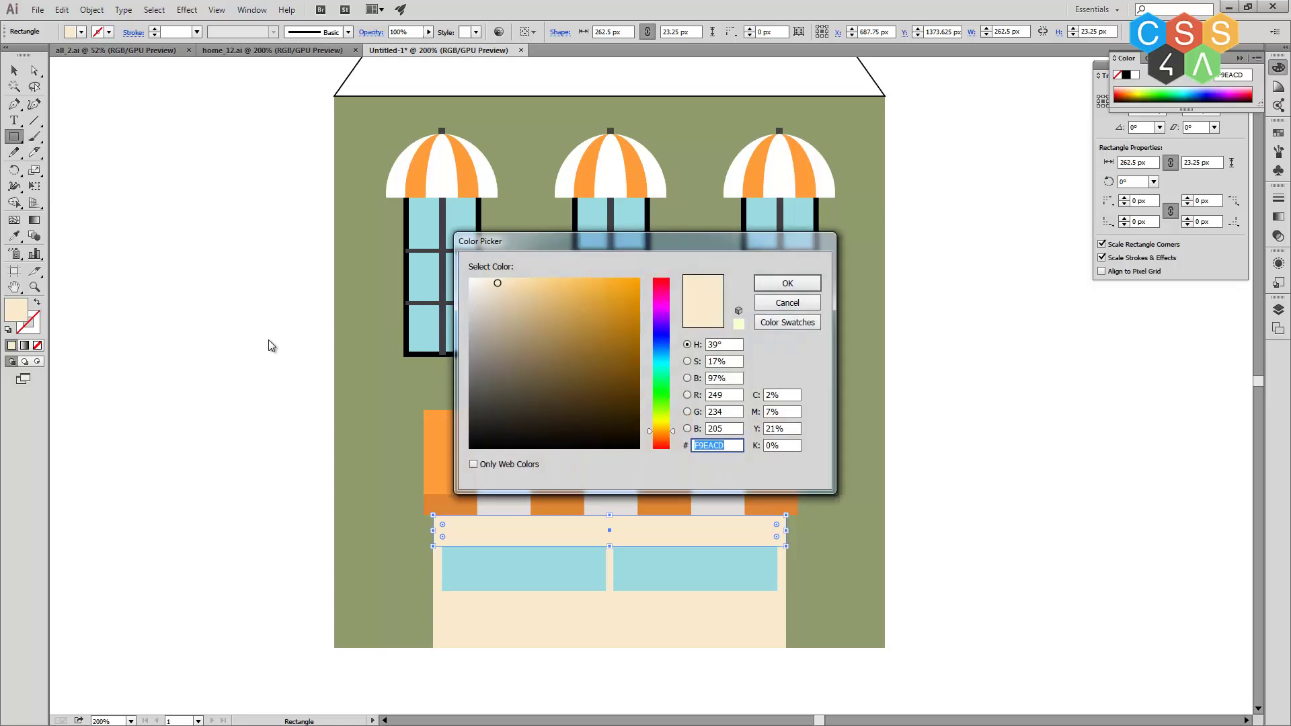
click(731, 345)
click(711, 361)
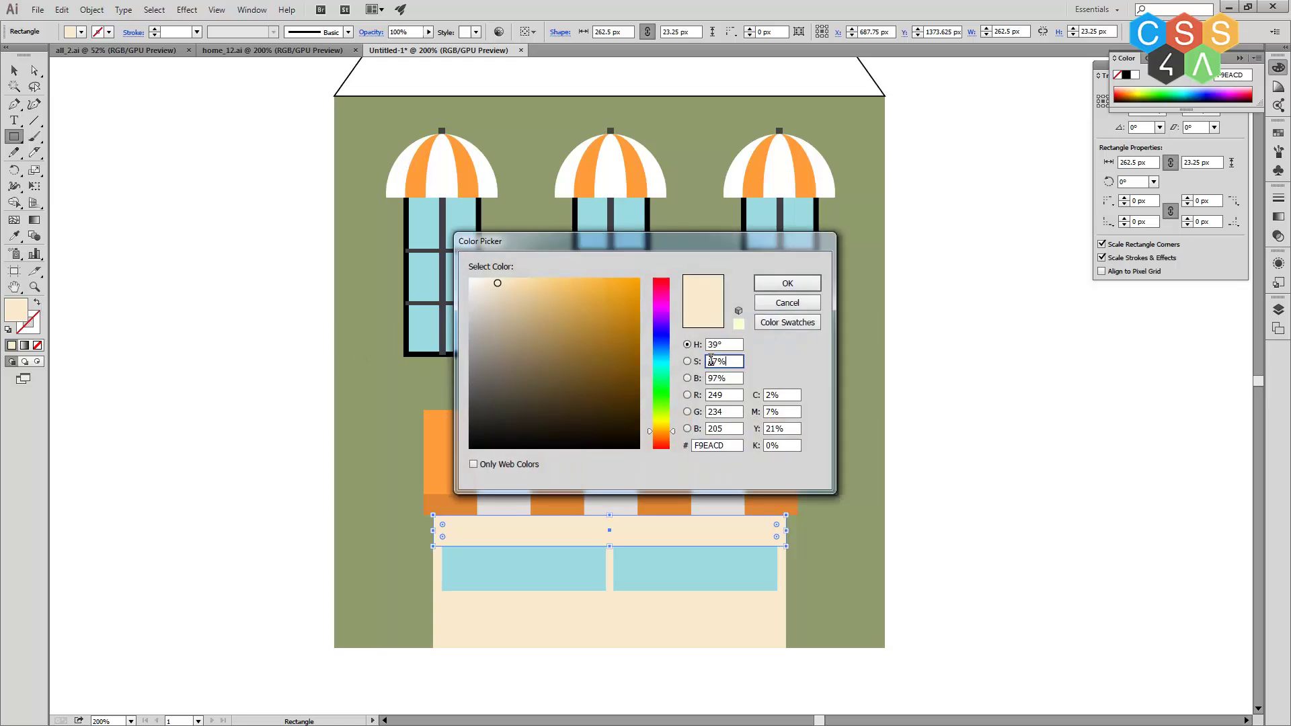
double_click(712, 361)
text(16)
key(Tab)
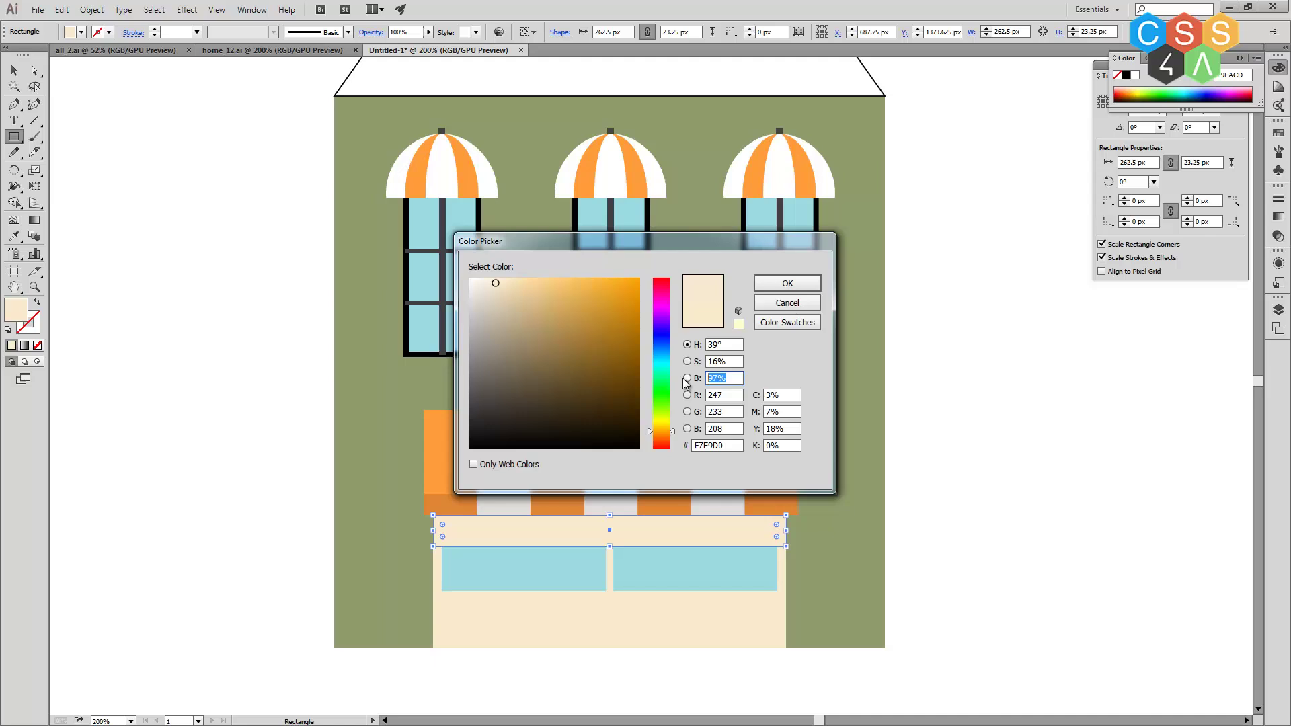
key(Up)
key(Up)
key(Up)
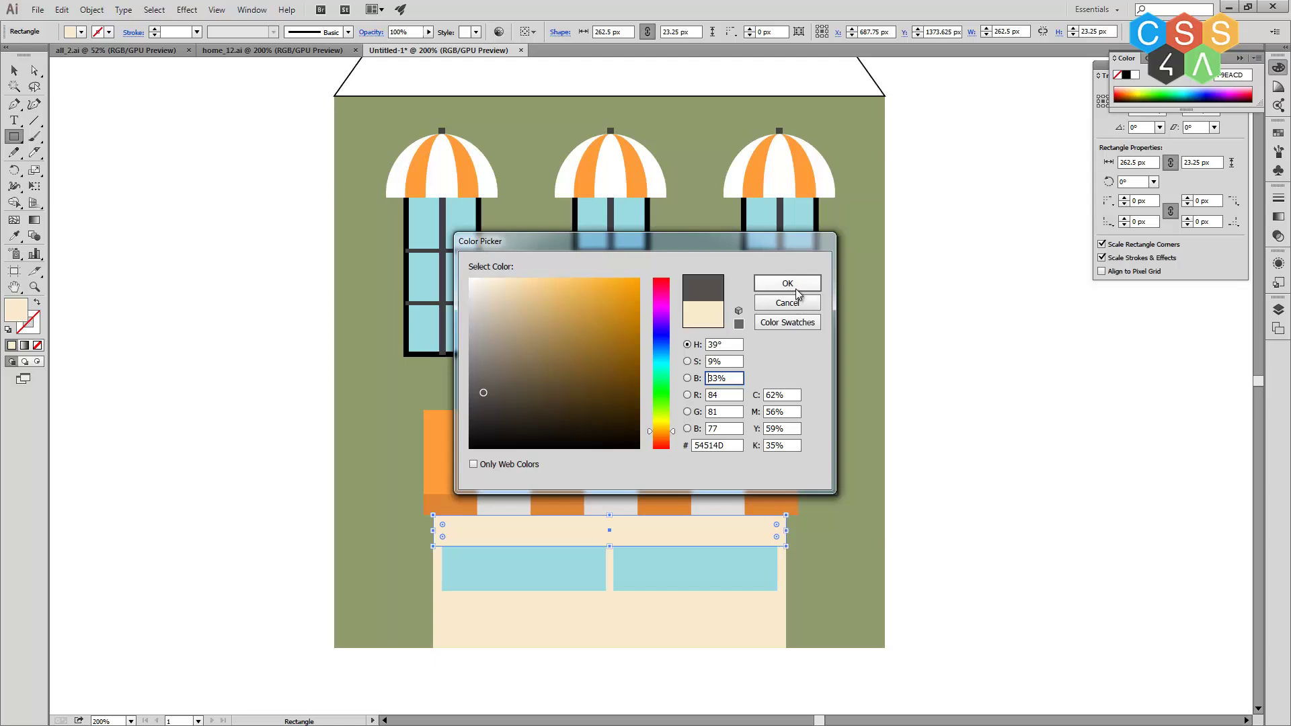
double_click(716, 361)
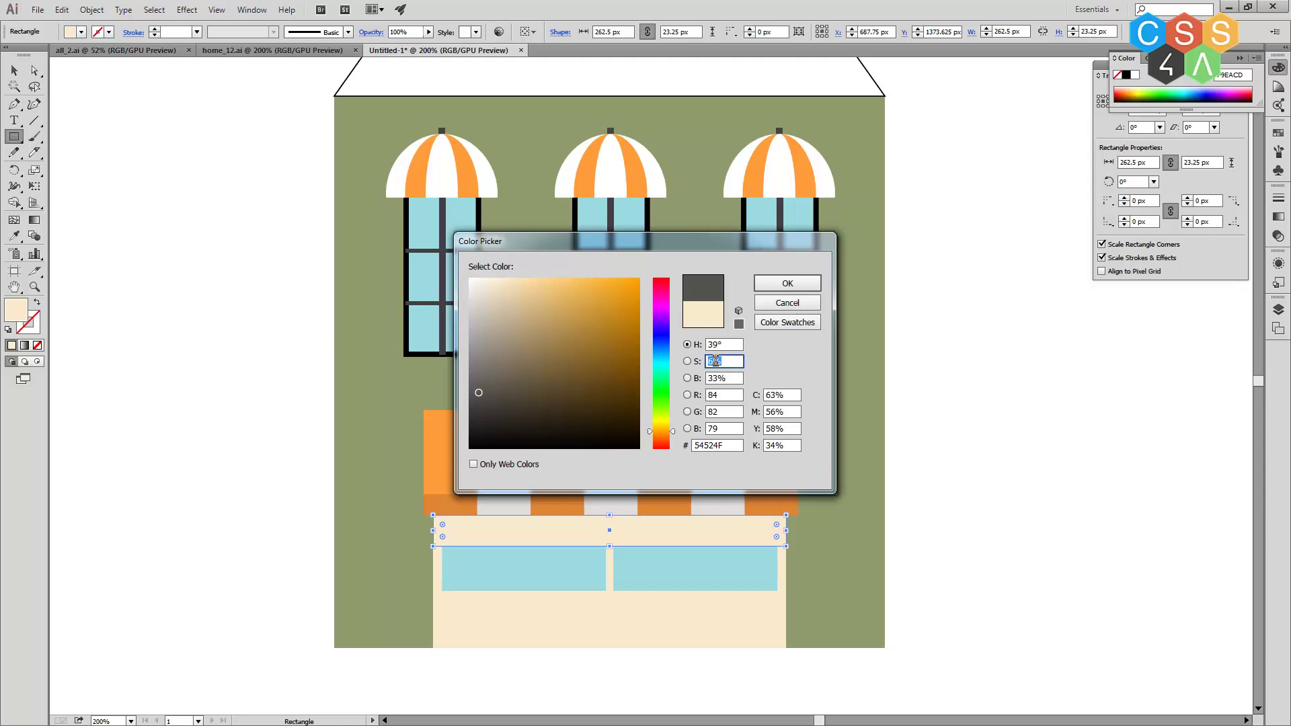
double_click(725, 379)
key(Down)
key(Down)
key(Down)
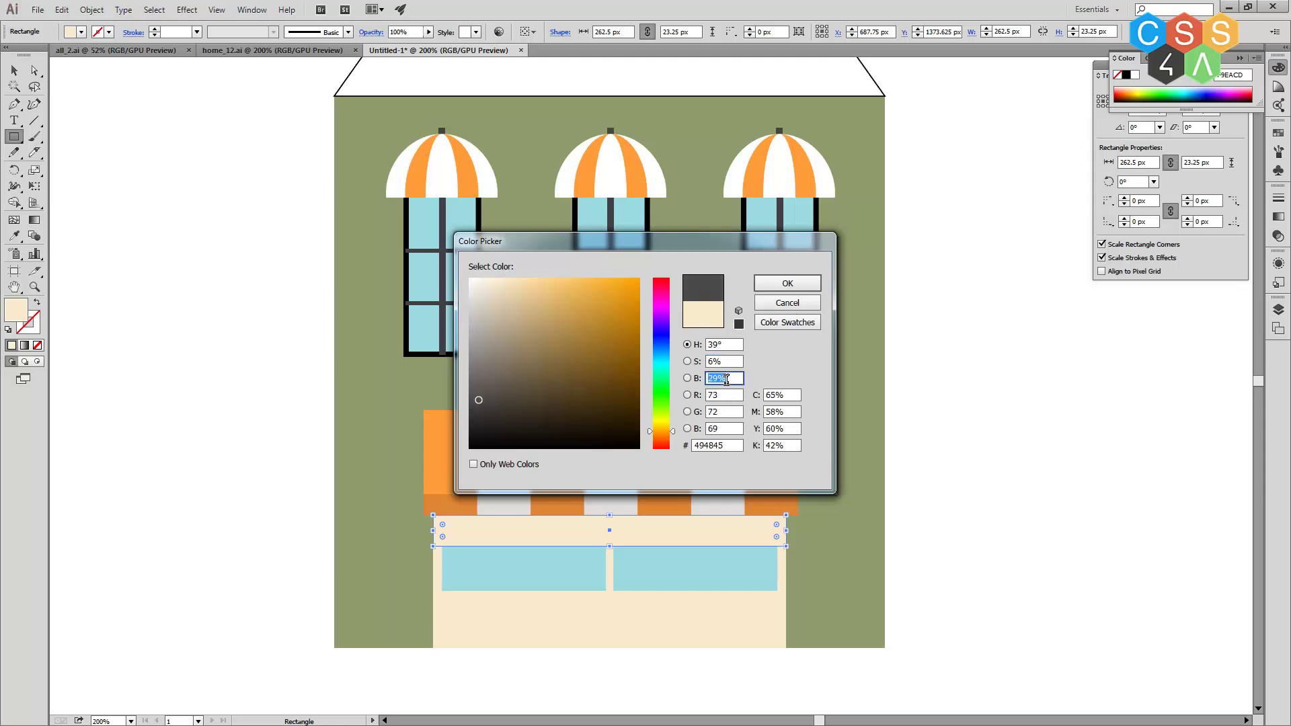
key(Down)
key(Down)
key(Down)
click(787, 283)
key(v)
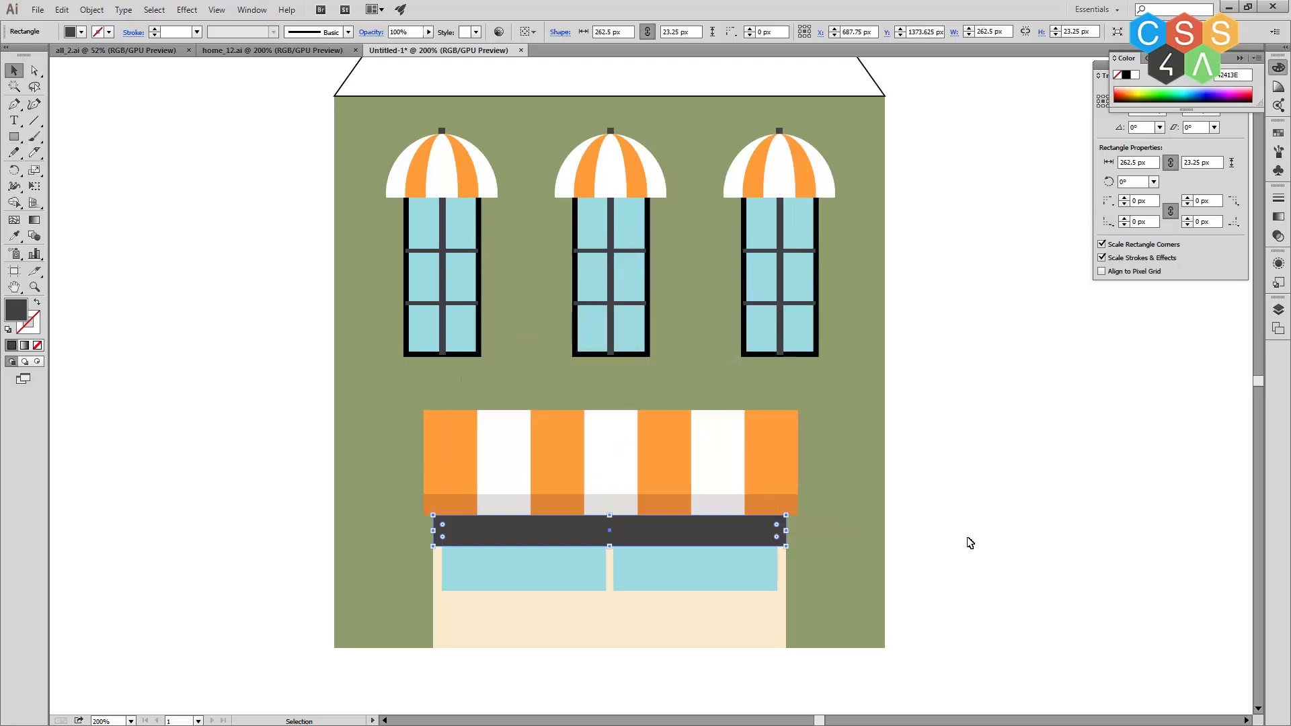
click(920, 551)
Lower the dark strip's opacity to 20%
click(718, 531)
click(397, 32)
key(shift+Down)
key(shift+Down)
key(shift+Down)
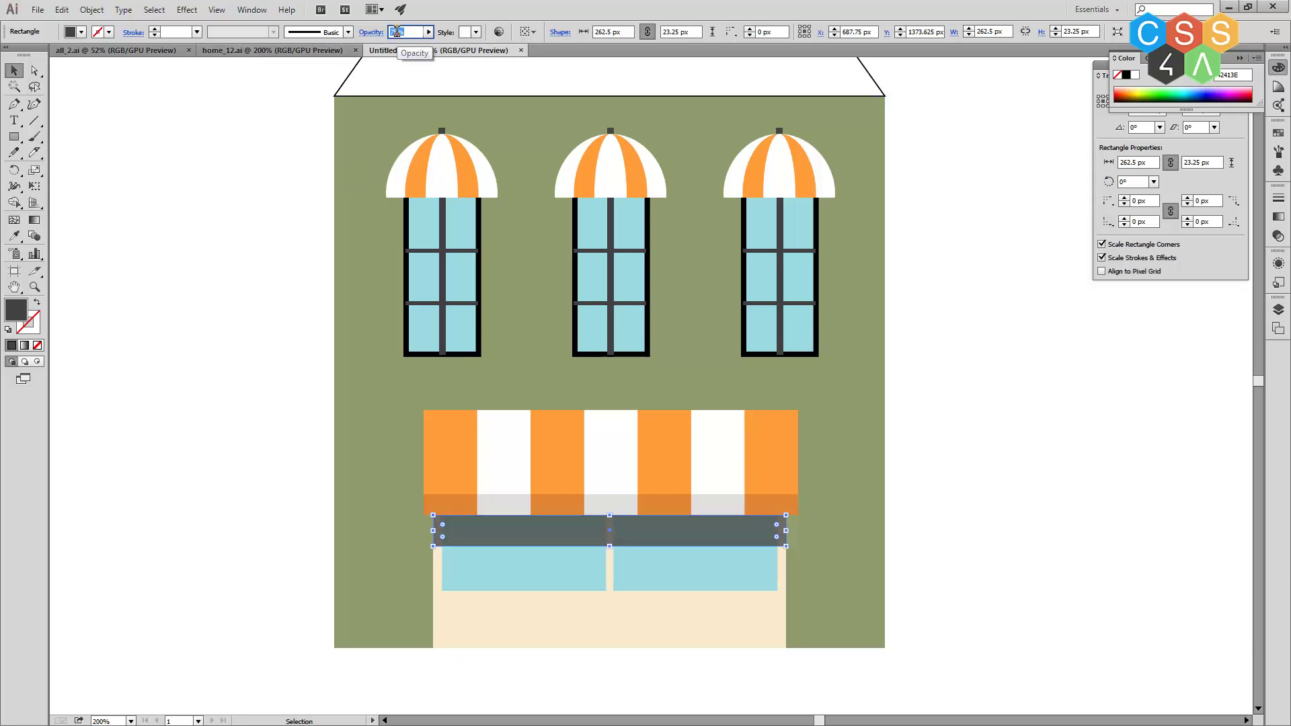
key(shift+Down)
key(shift+Down)
key(shift+Down)
key(shift+Down)
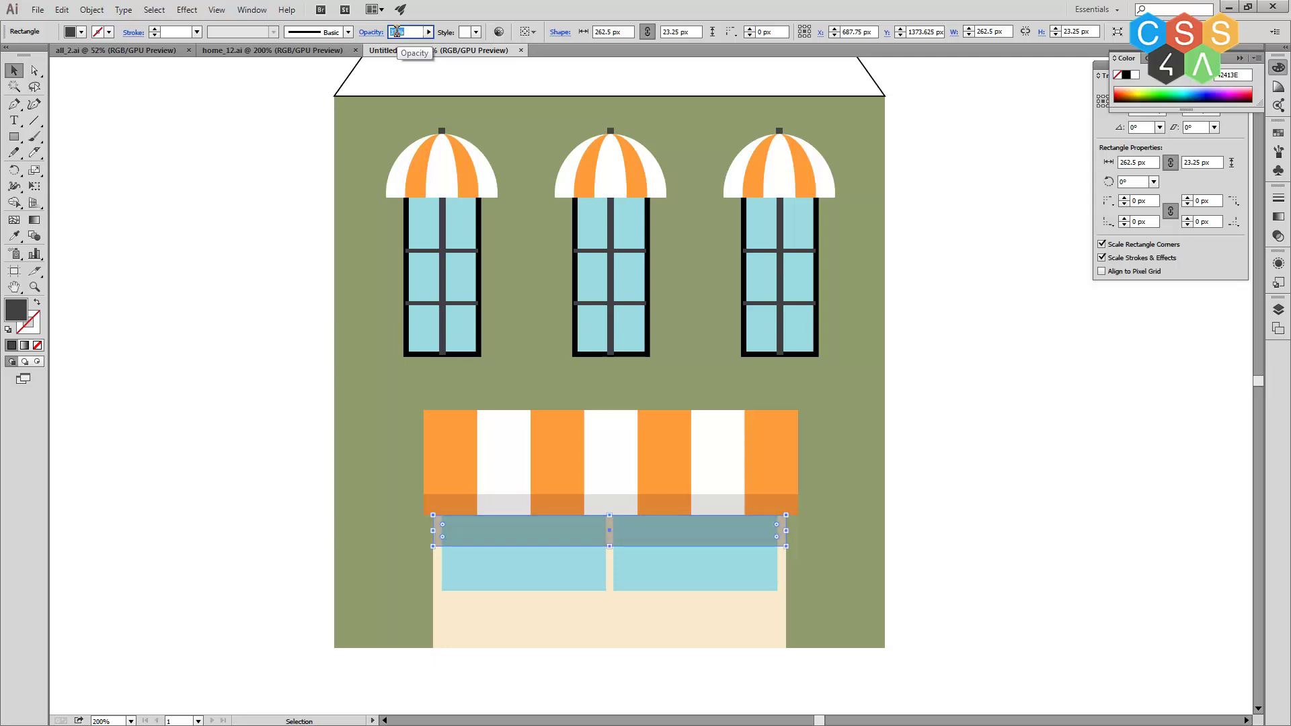
key(shift+Down)
click(396, 32)
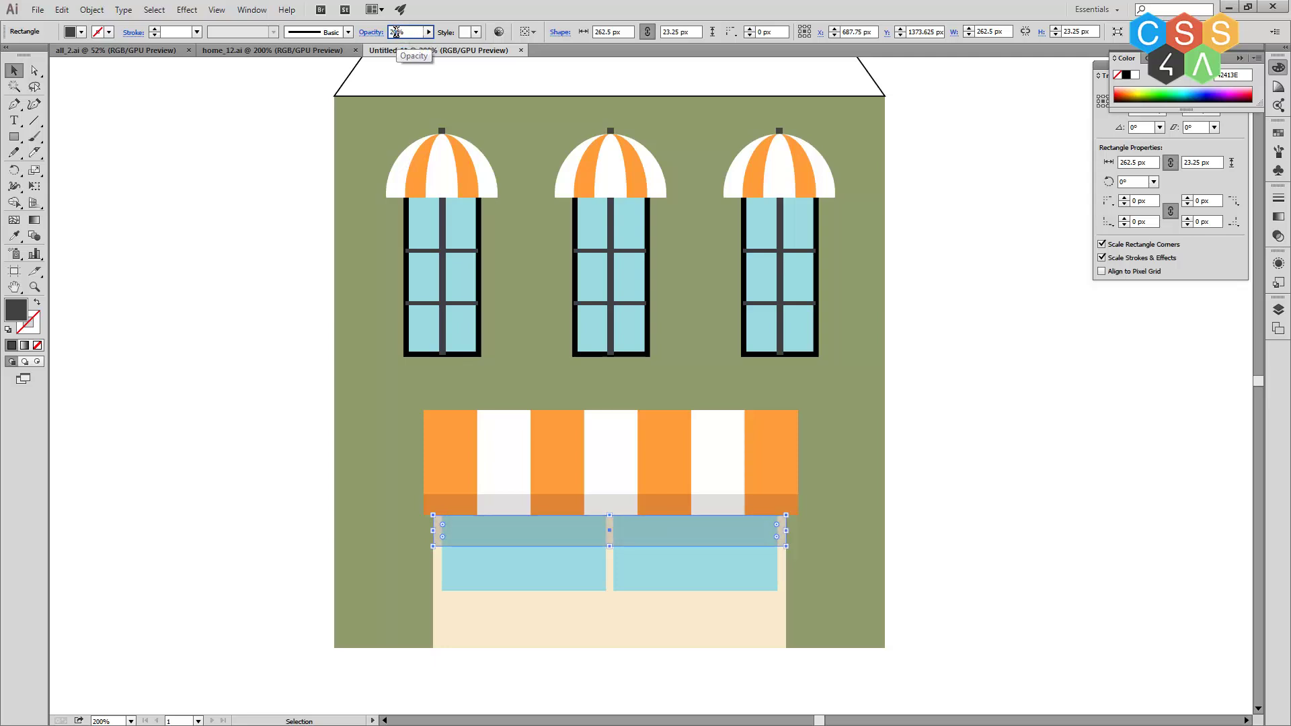
text(15)
key(Return)
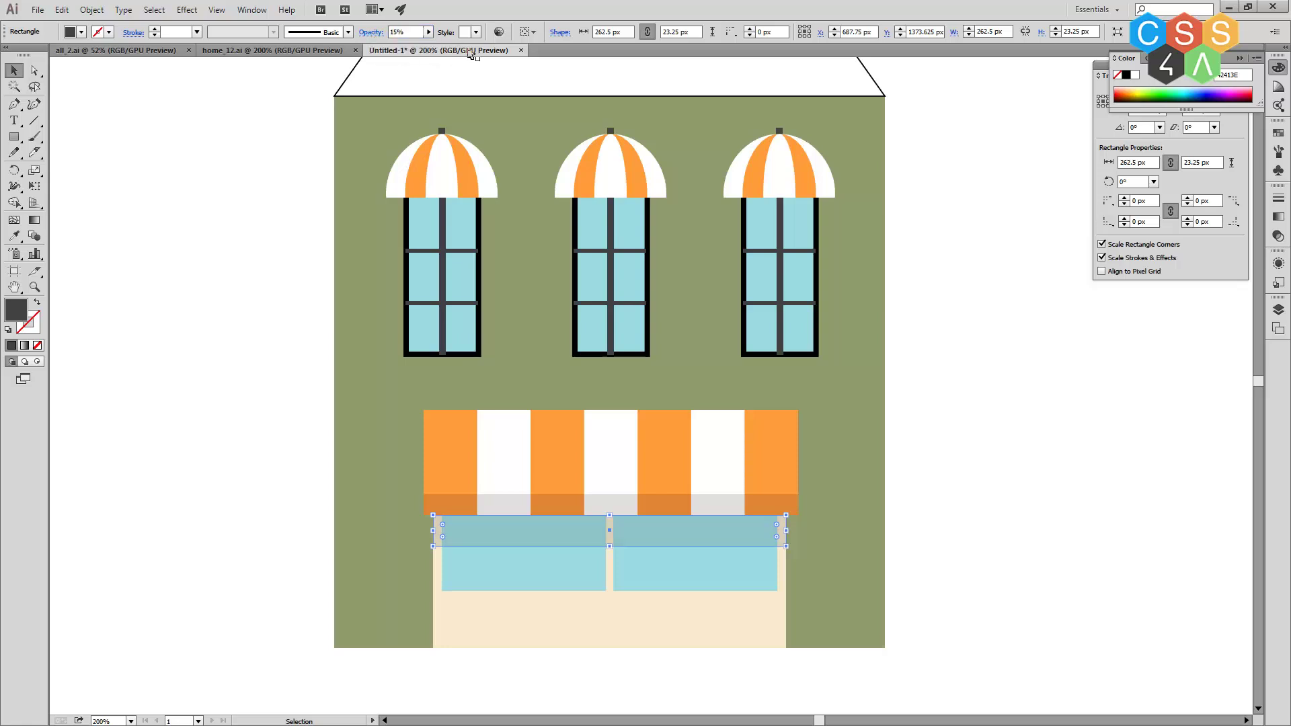
click(1059, 482)
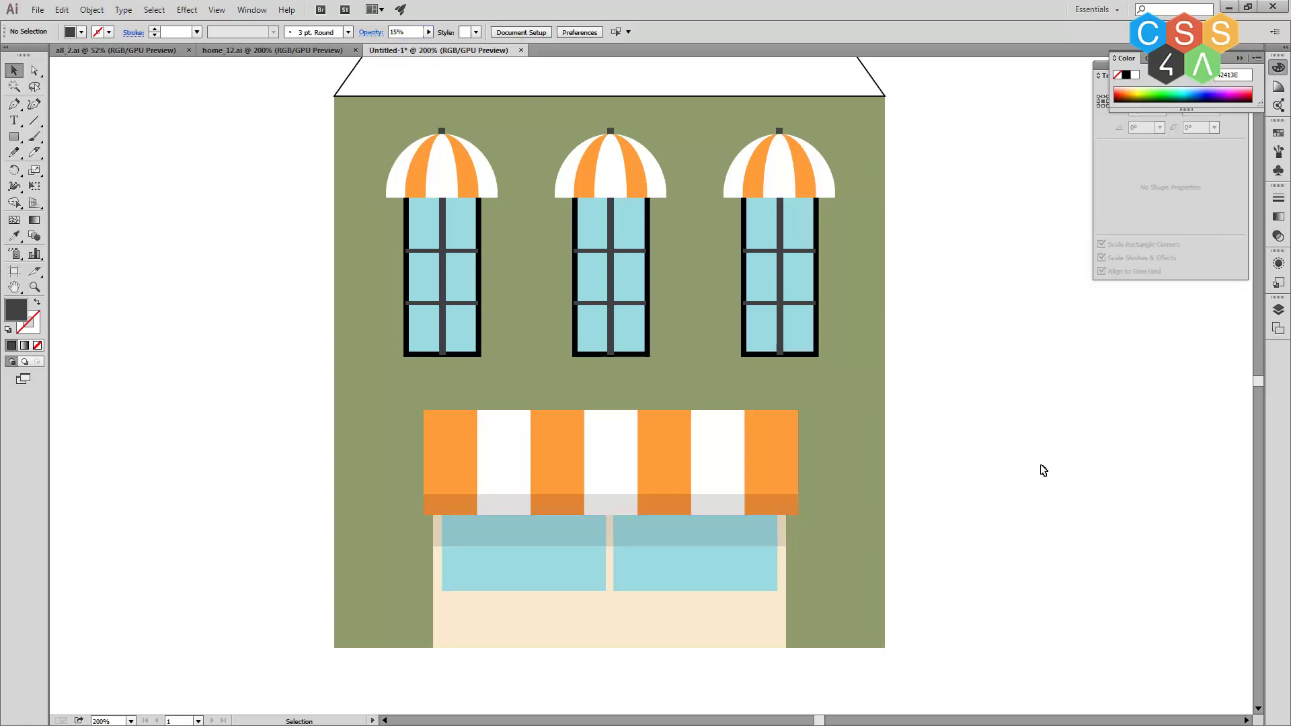
Set the glass strip to 10% opacity and stretch it to about 28.5 px tall
click(636, 542)
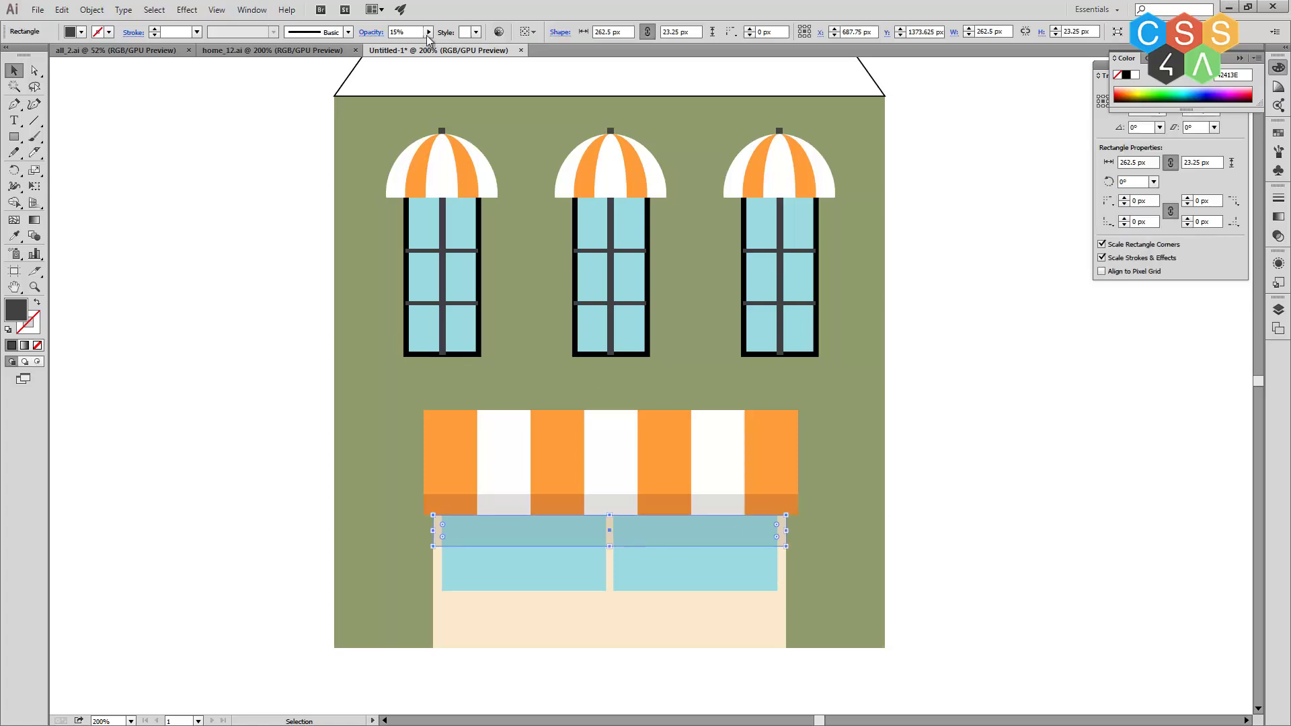
click(394, 31)
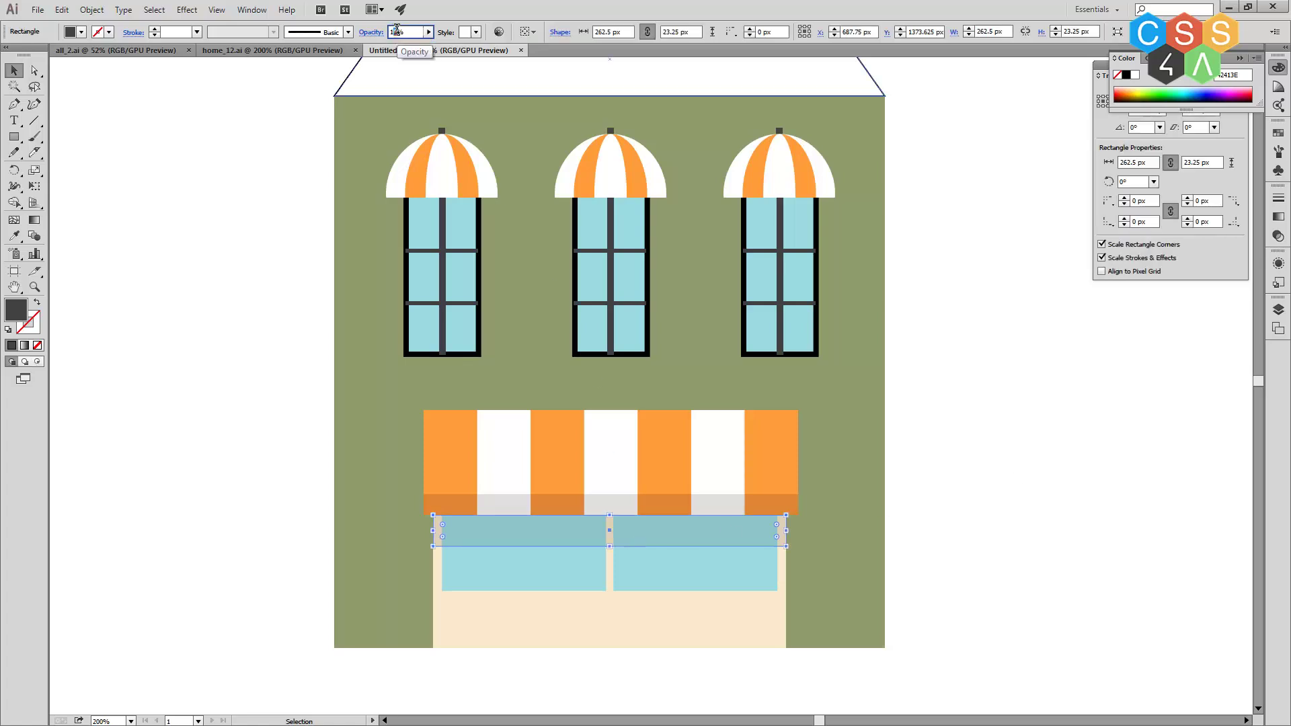
text(10)
key(Return)
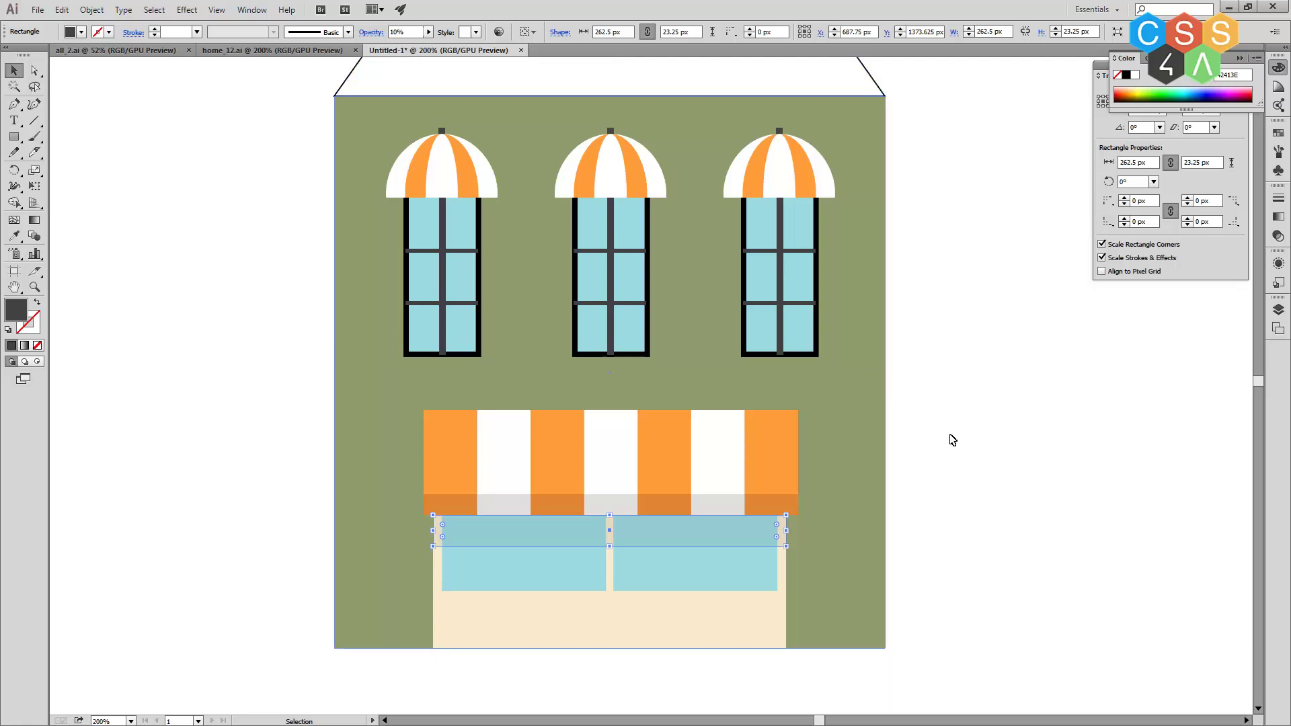
click(955, 440)
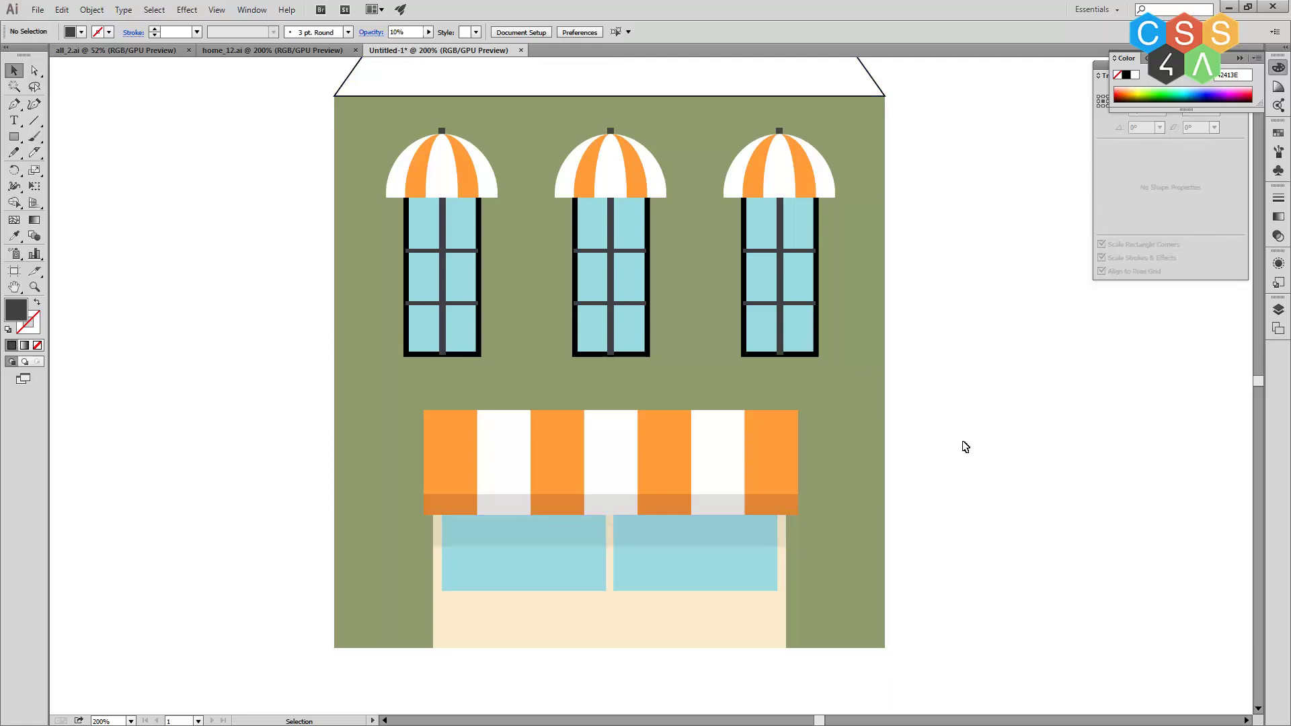
click(685, 540)
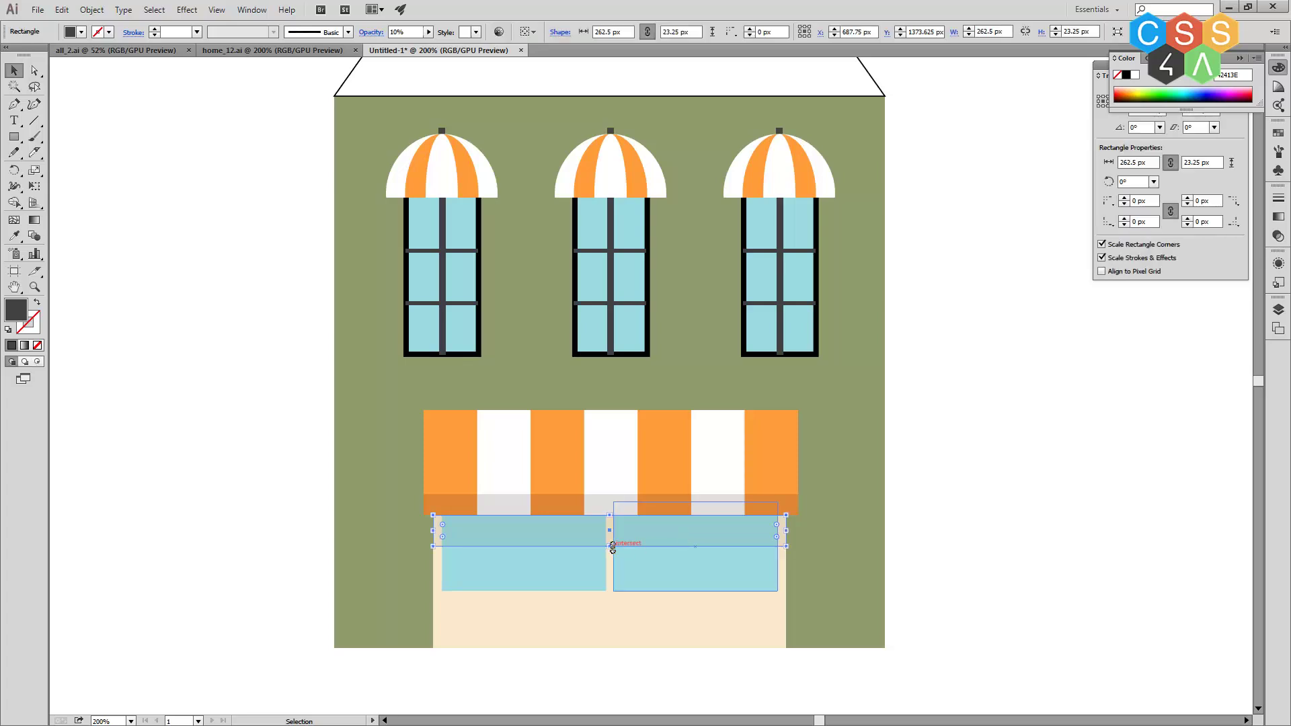
drag(610, 546, 609, 556)
Fill the roof with the reference green #507C33 and remove its outline
click(988, 566)
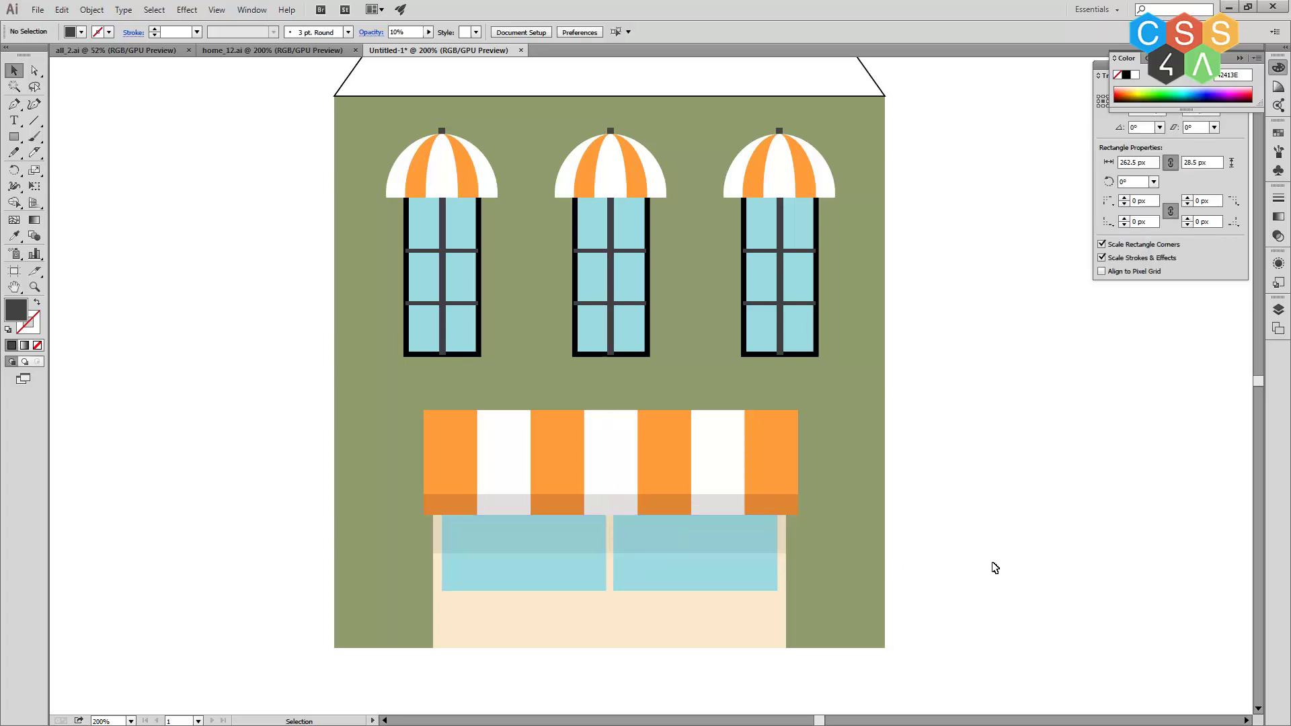
scroll(807, 438, up, 2)
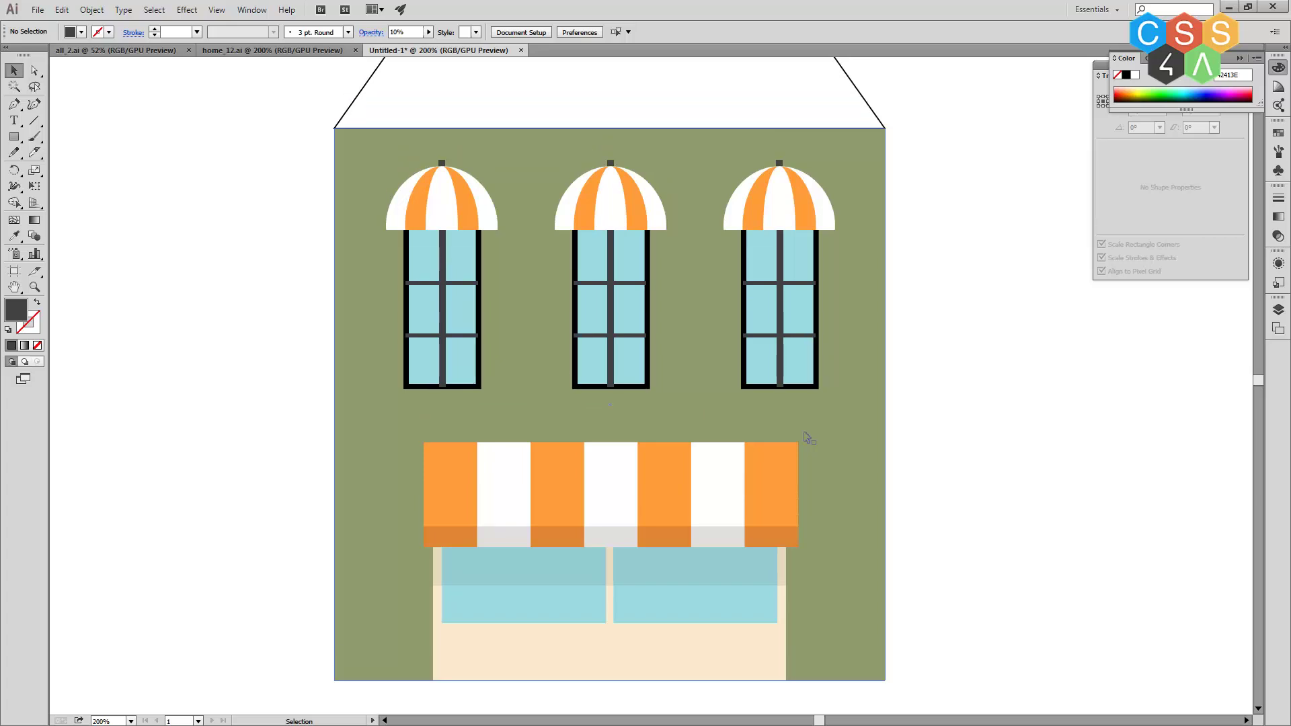
scroll(807, 439, down, 1)
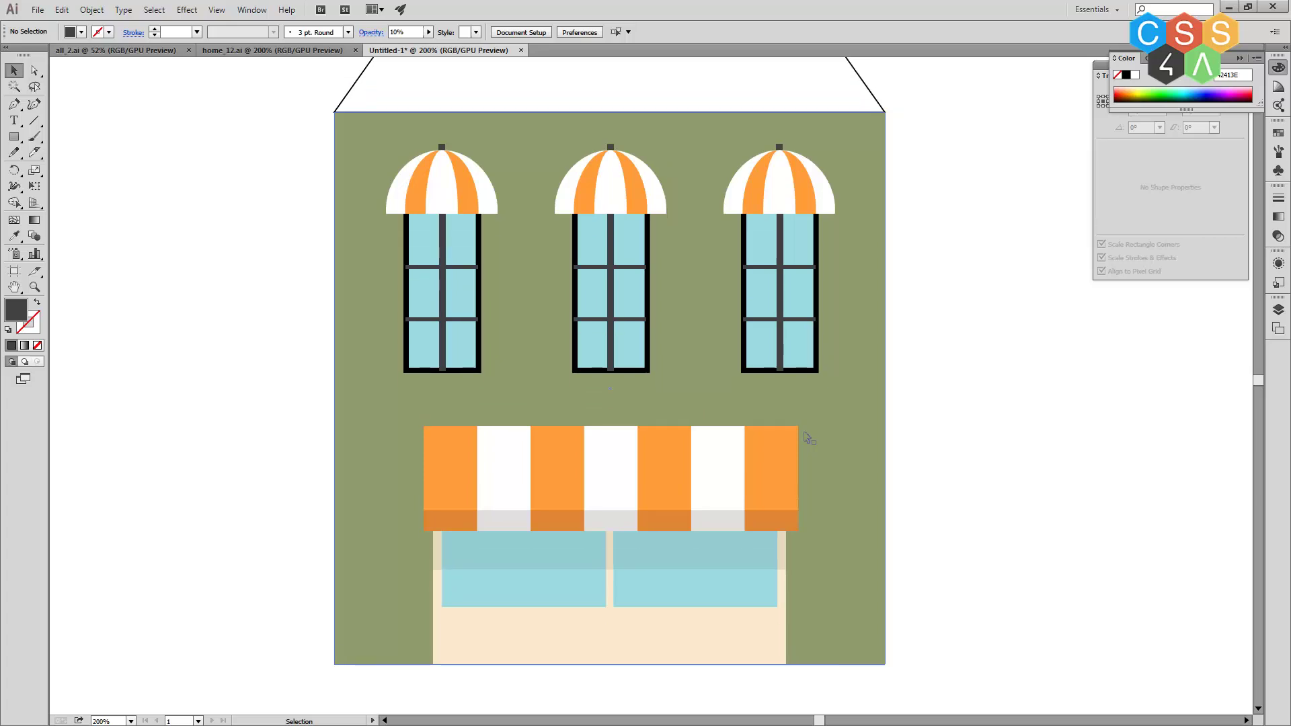
click(292, 52)
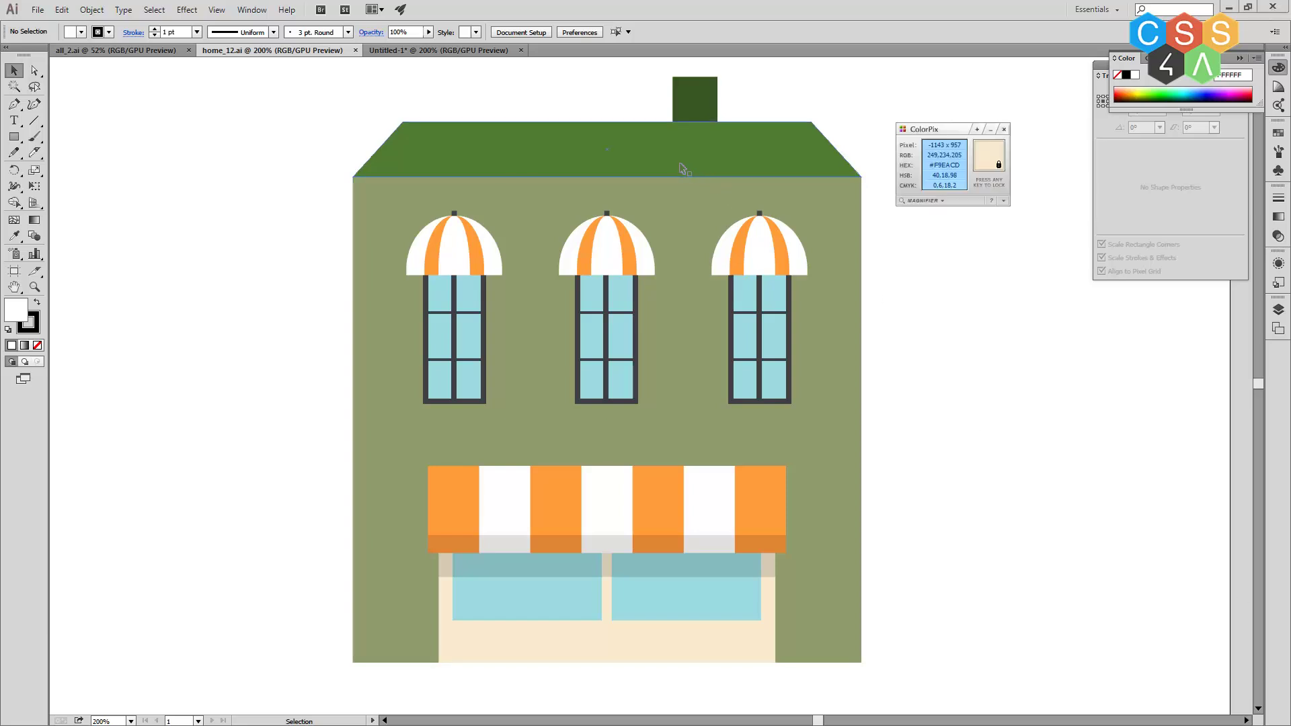
click(482, 50)
click(560, 88)
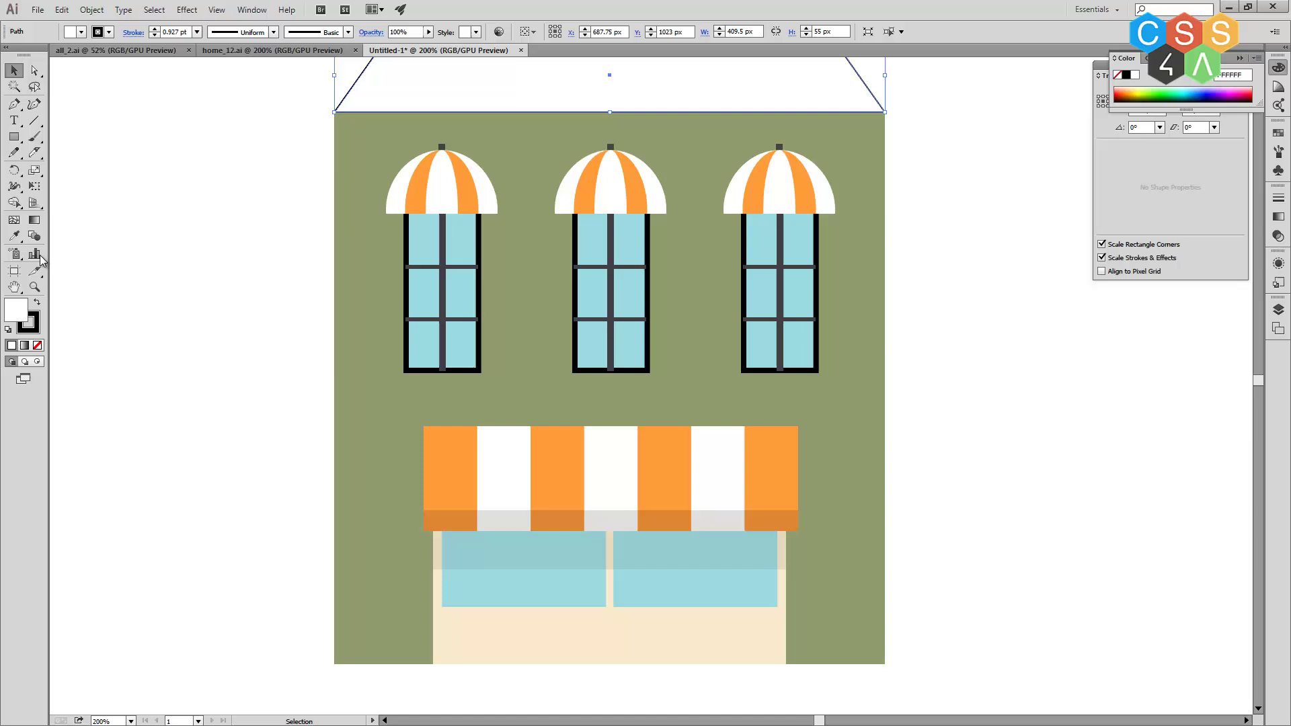
double_click(16, 309)
text(507C33)
click(787, 283)
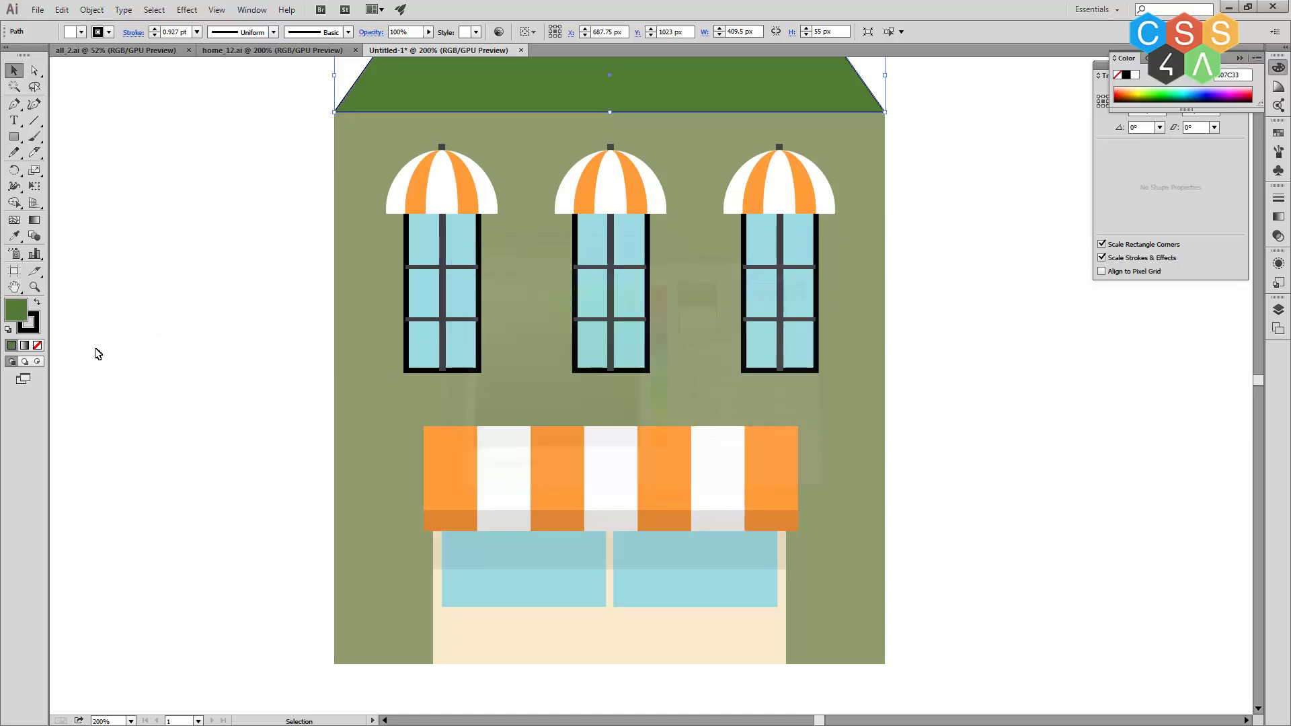
click(38, 345)
click(199, 432)
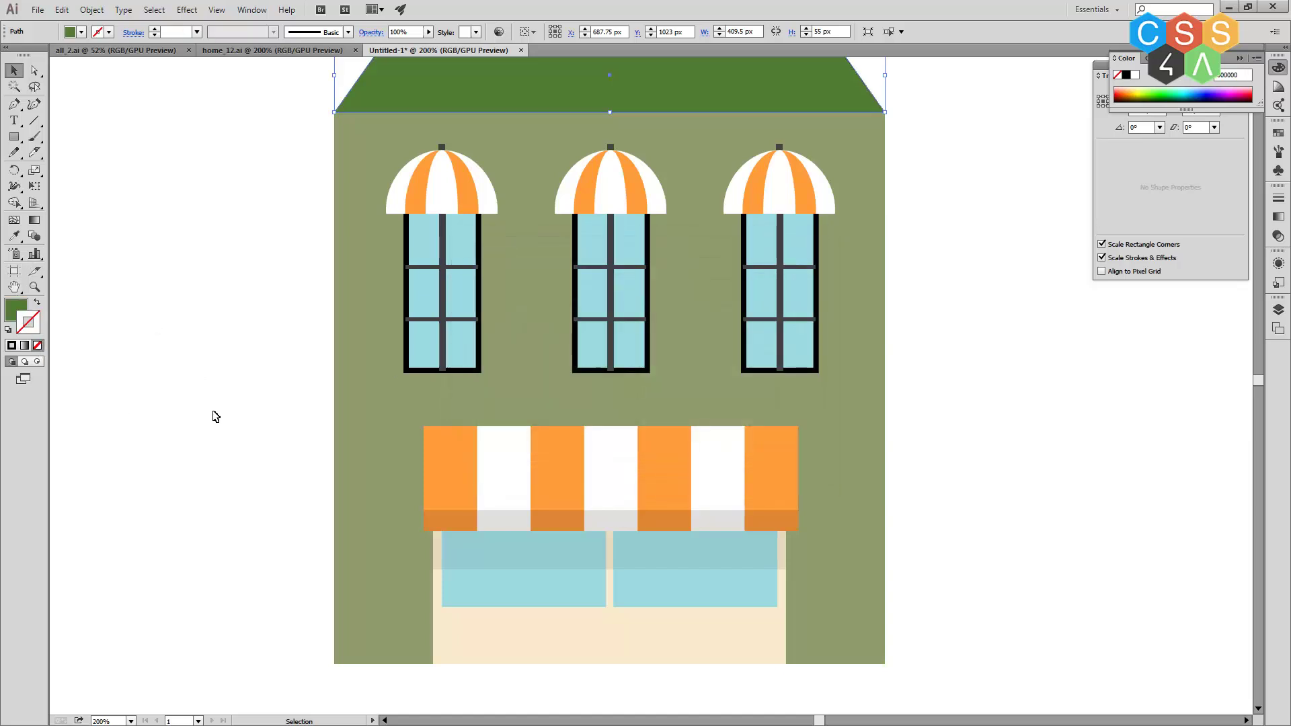
Fill the chimney with dark green #385624 sampled from home_12.ai, stroke None
click(305, 50)
key(ctrl+shift+a)
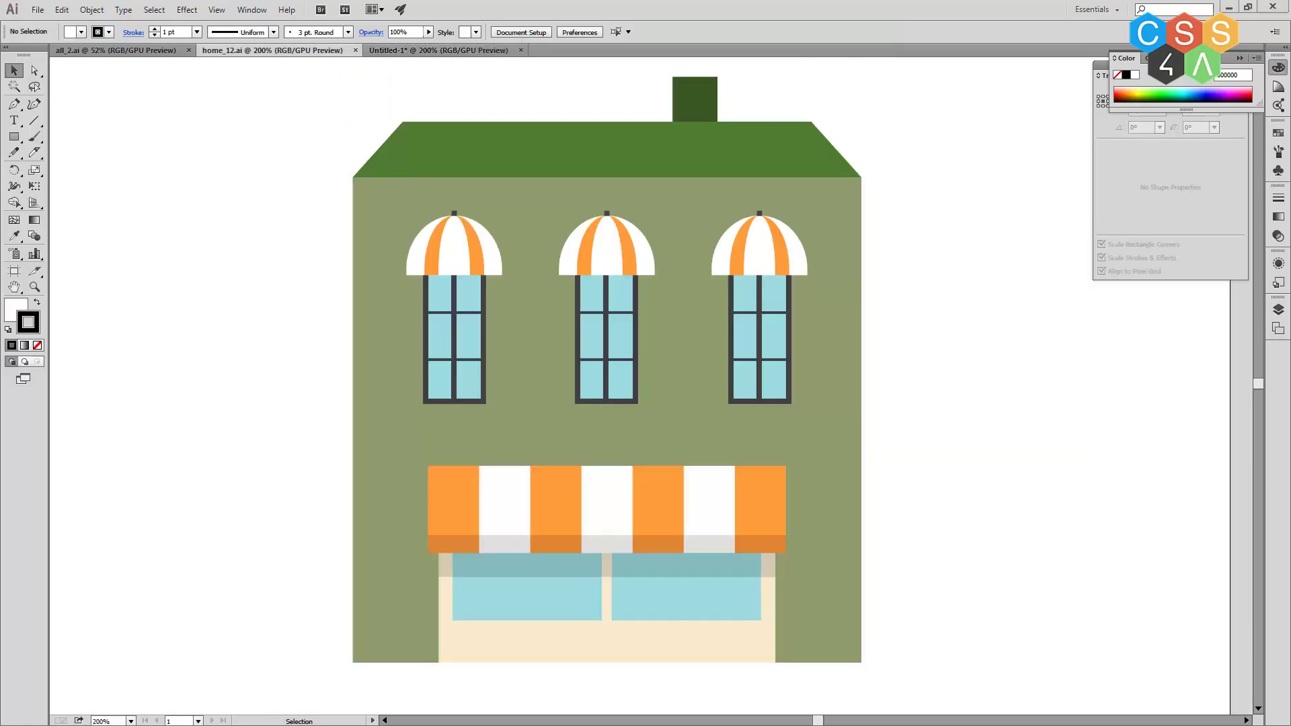
click(438, 50)
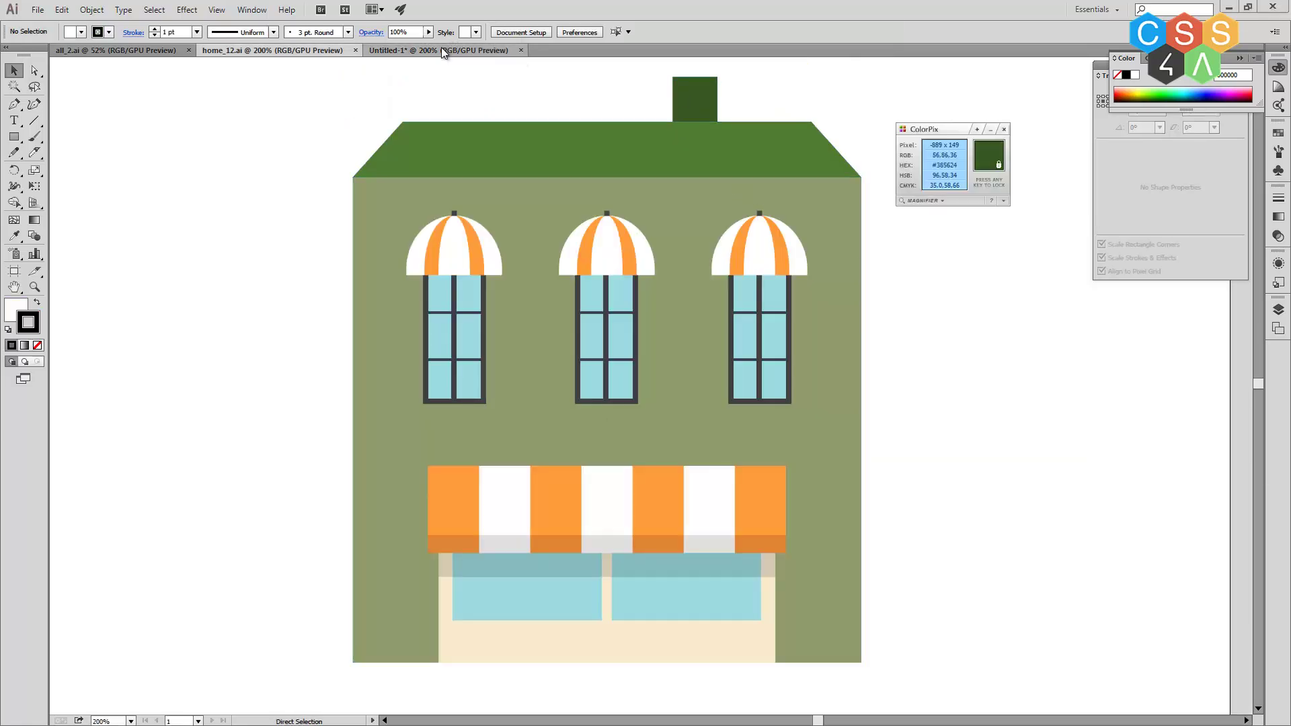
click(585, 87)
scroll(590, 142, up, 2)
click(679, 93)
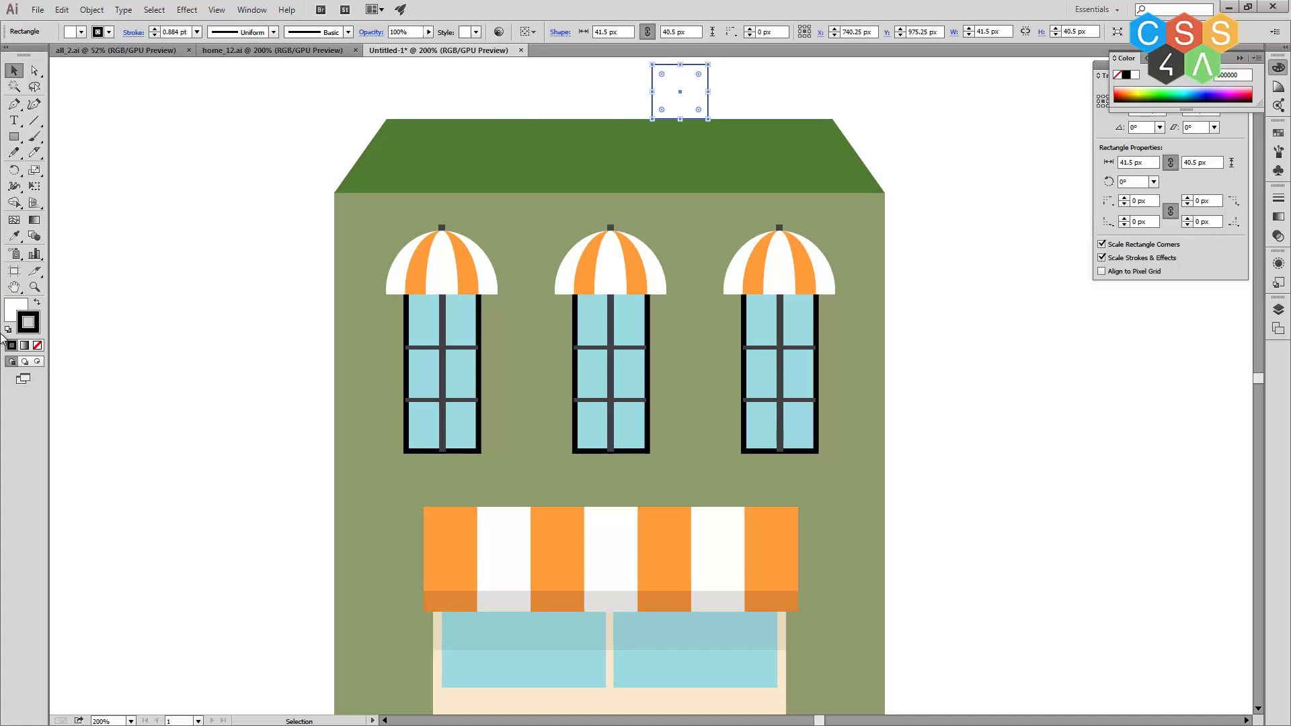
double_click(16, 311)
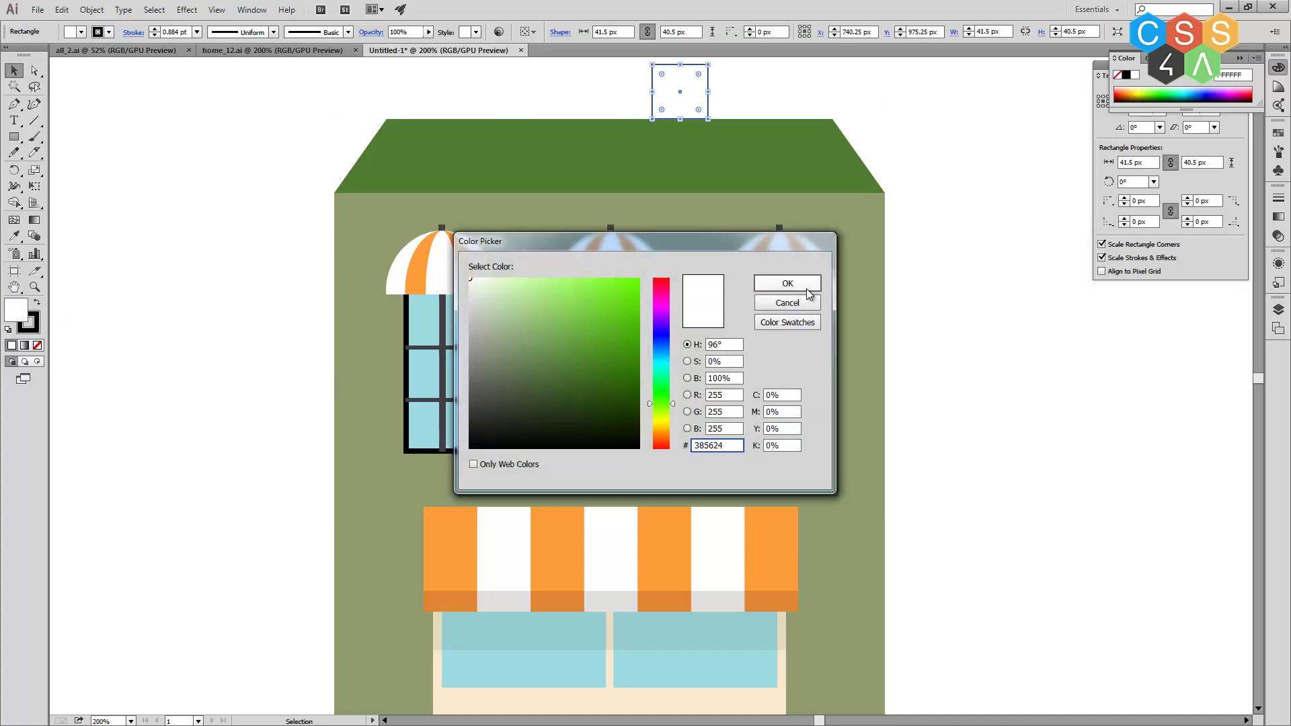
click(805, 289)
click(30, 325)
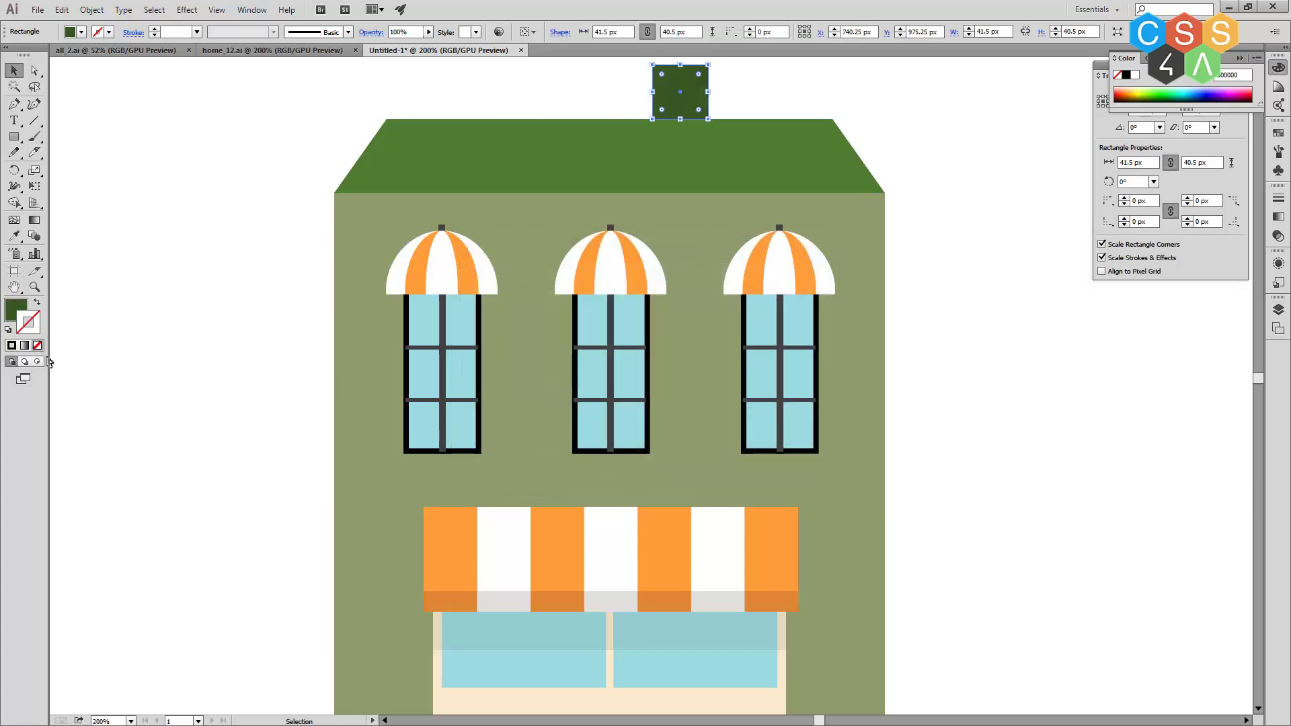
click(1001, 414)
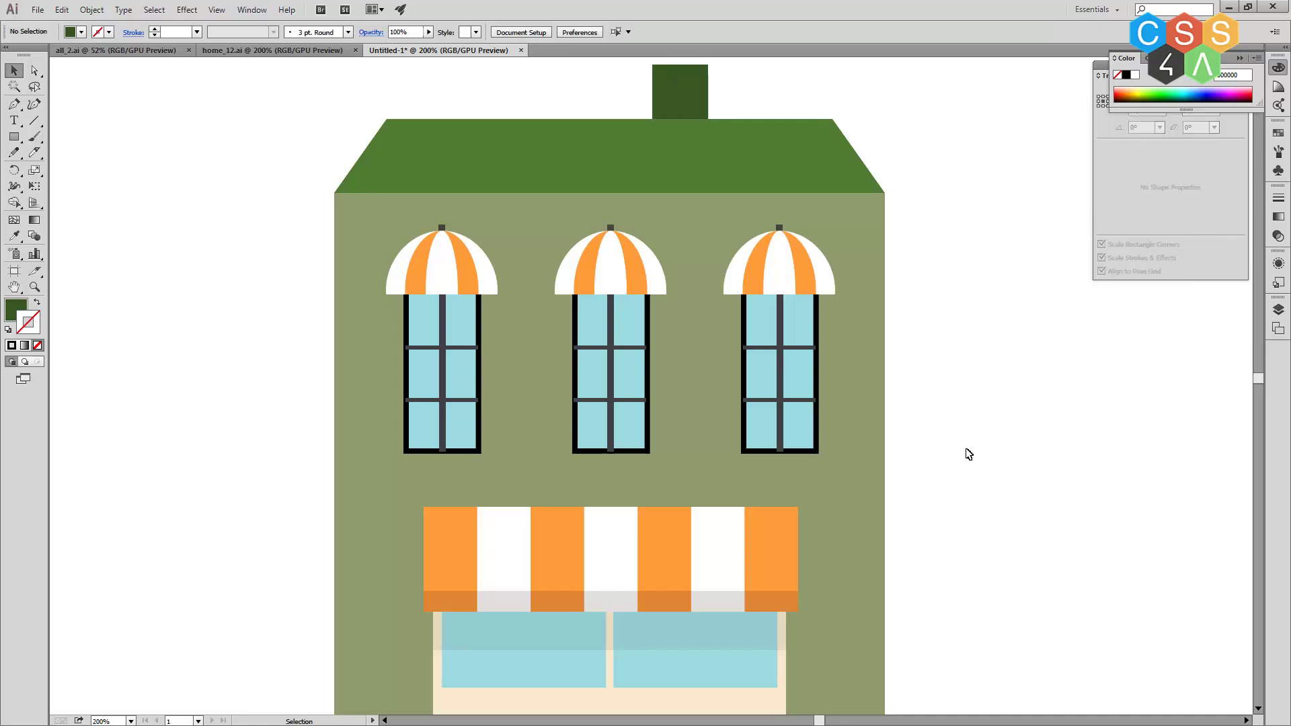
scroll(968, 454, down, 2)
scroll(968, 454, up, 1)
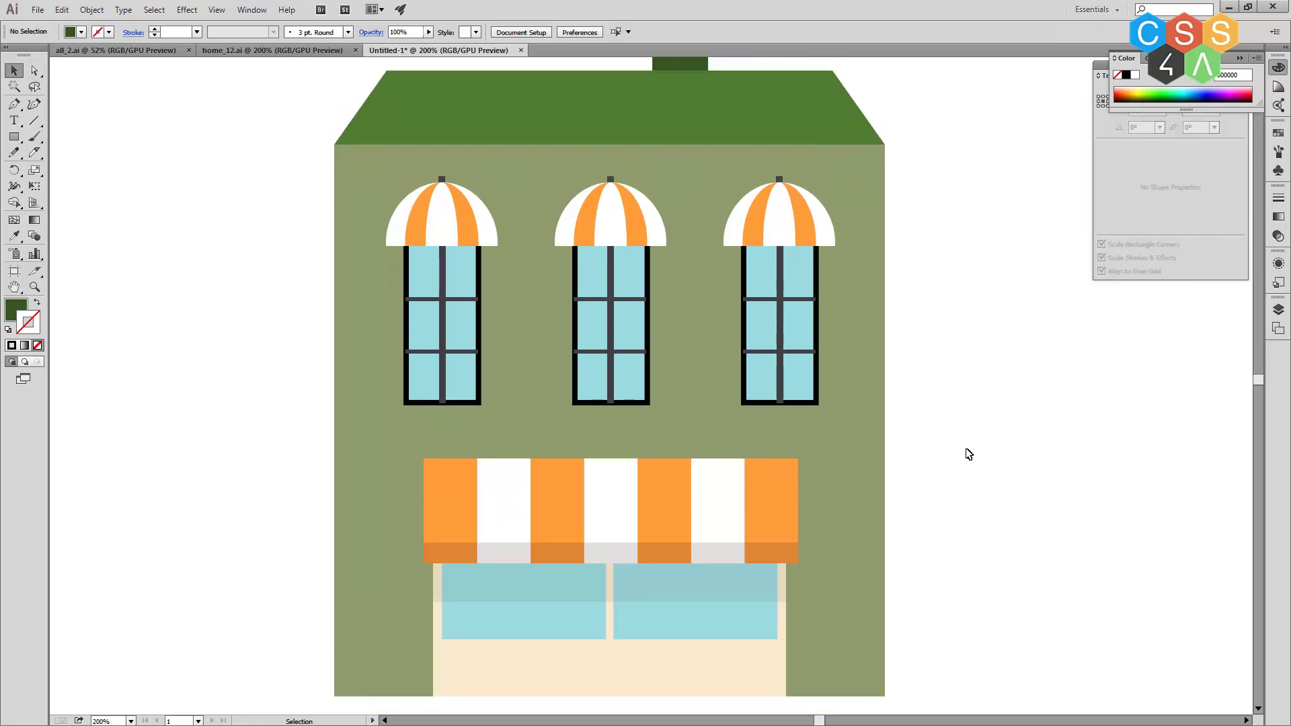
scroll(968, 454, up, 1)
scroll(968, 455, down, 1)
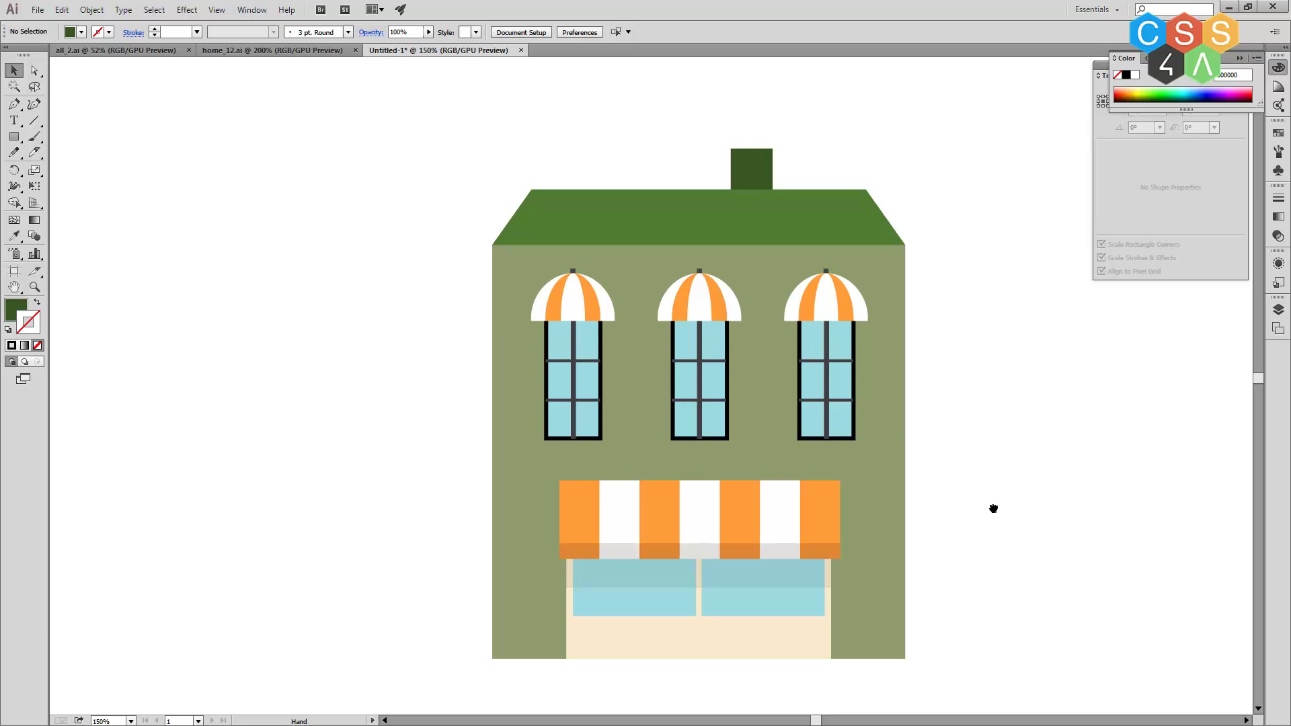
drag(993, 509, 904, 488)
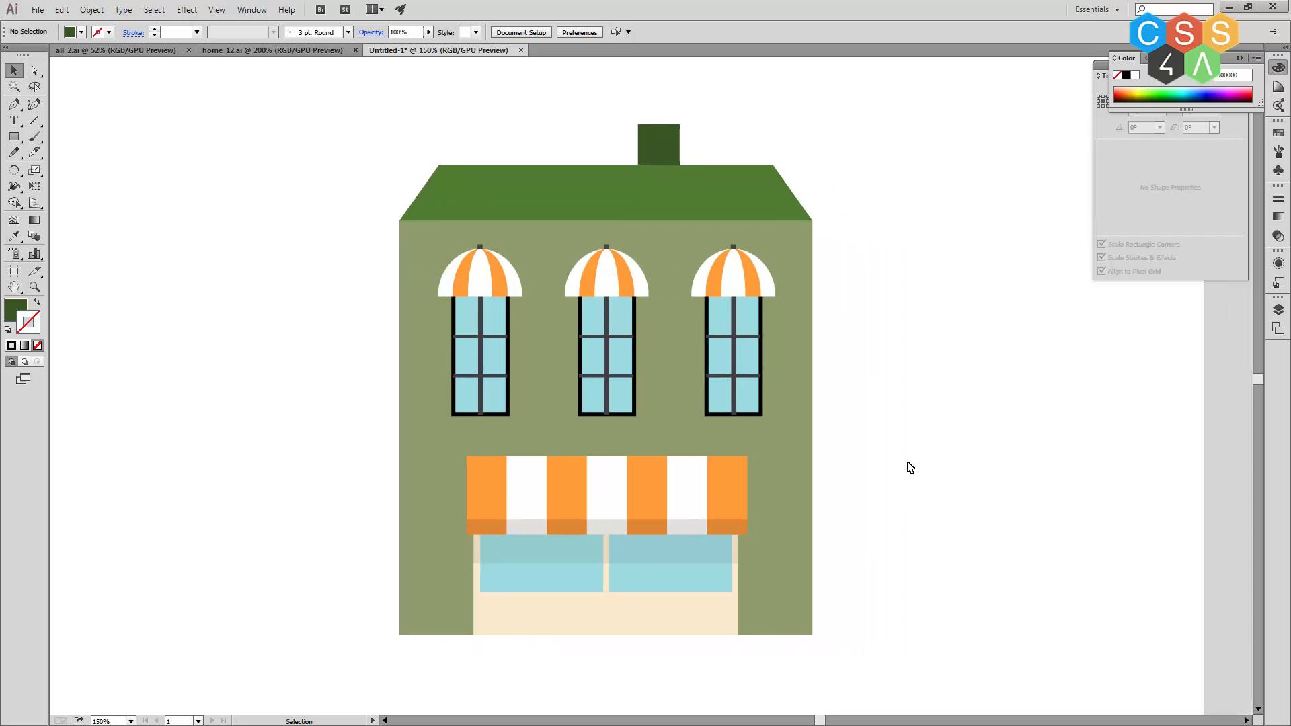
click(320, 51)
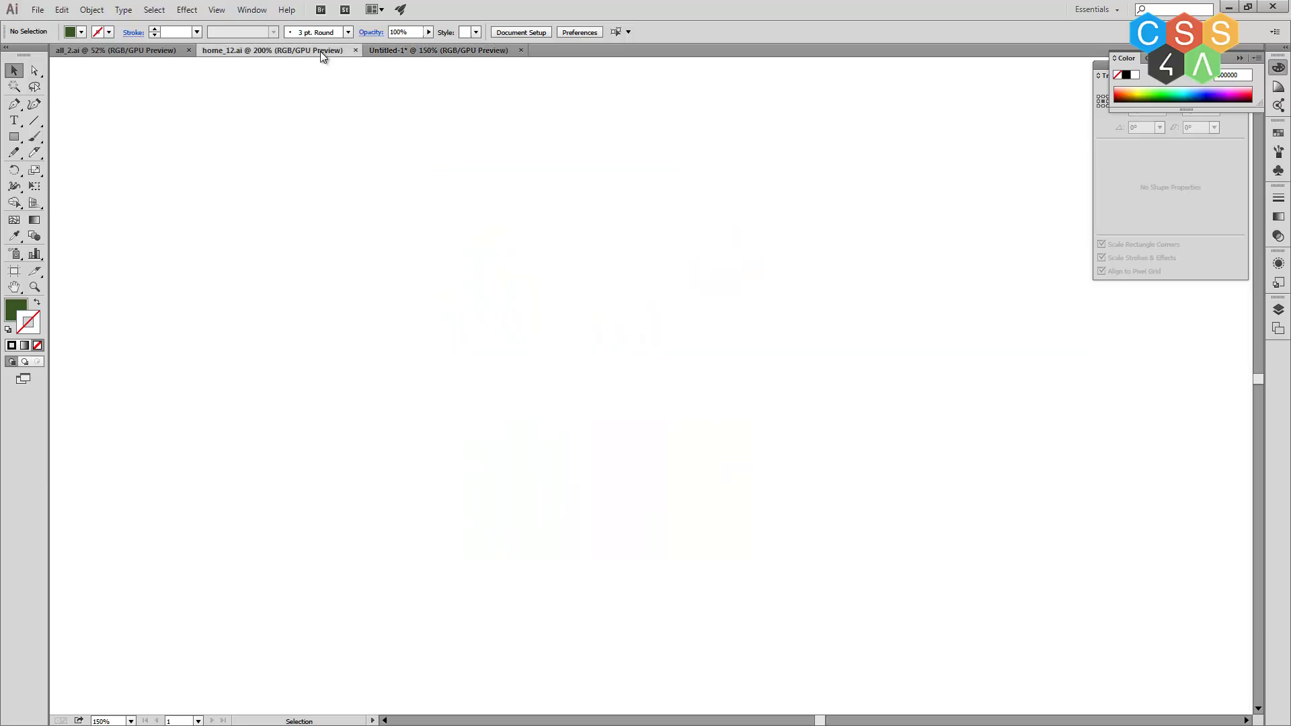
click(461, 51)
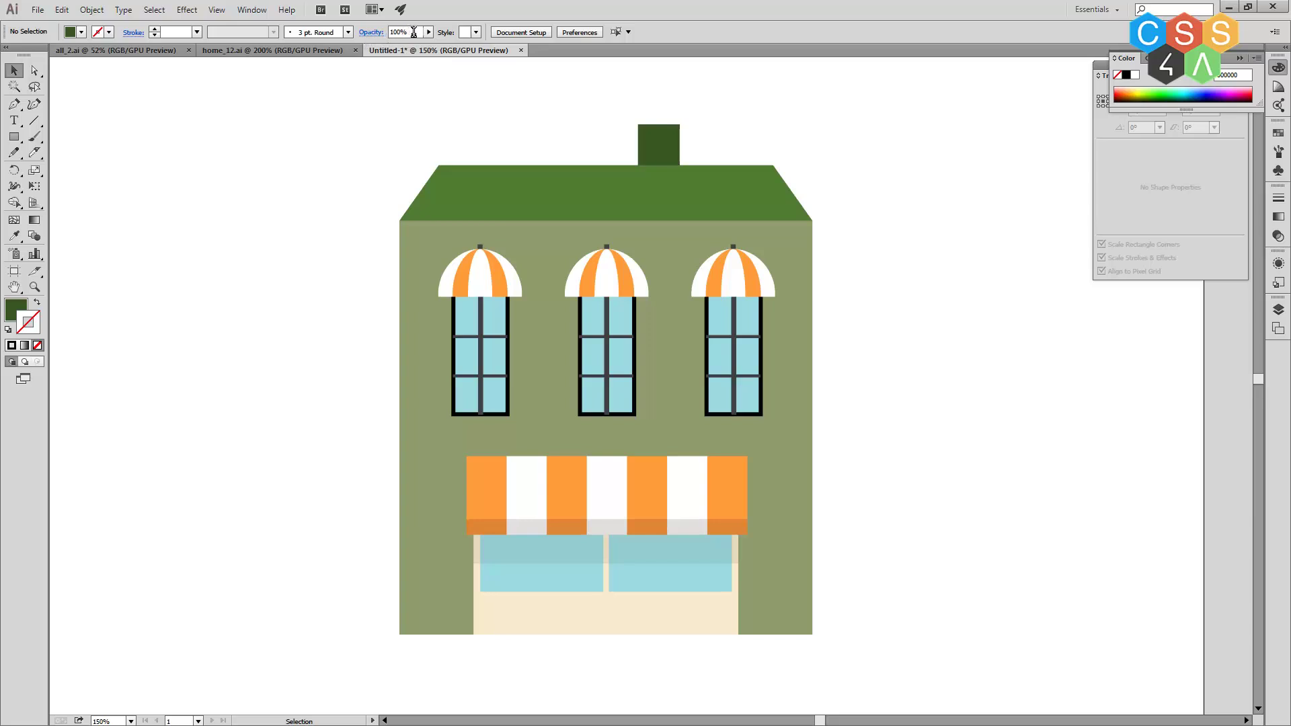
drag(413, 31, 391, 34)
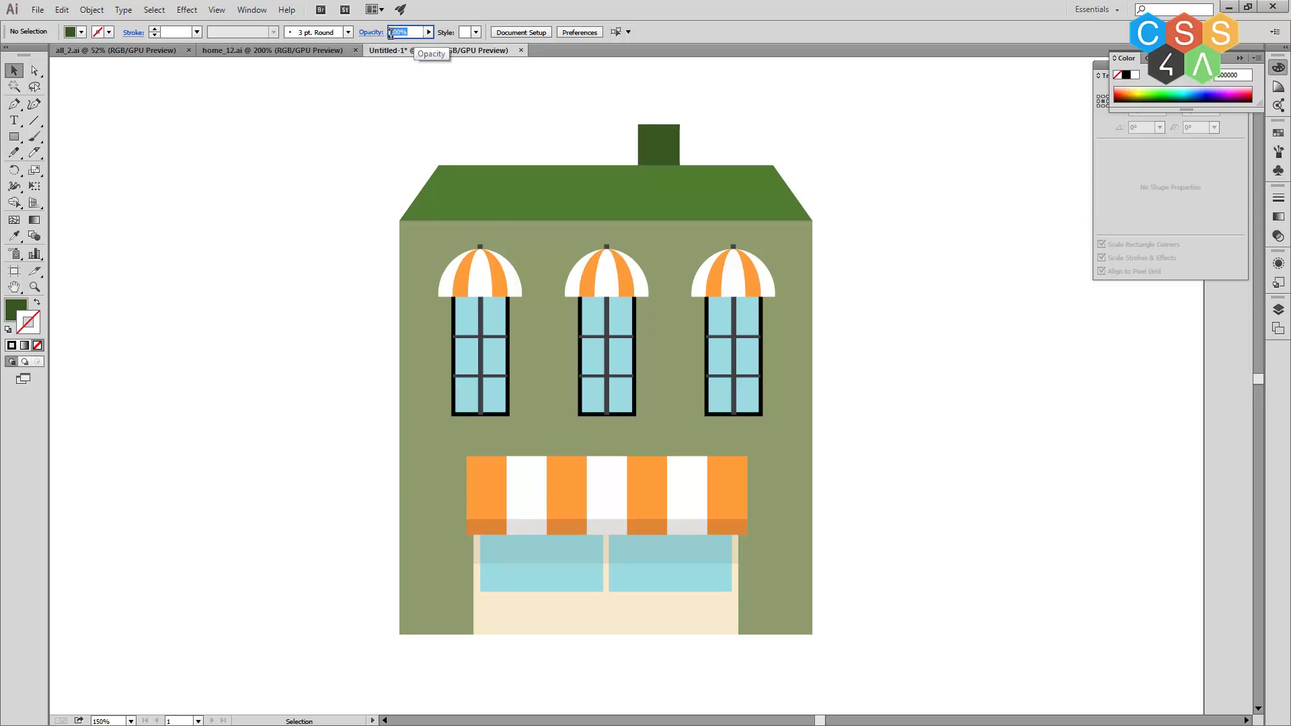
click(925, 296)
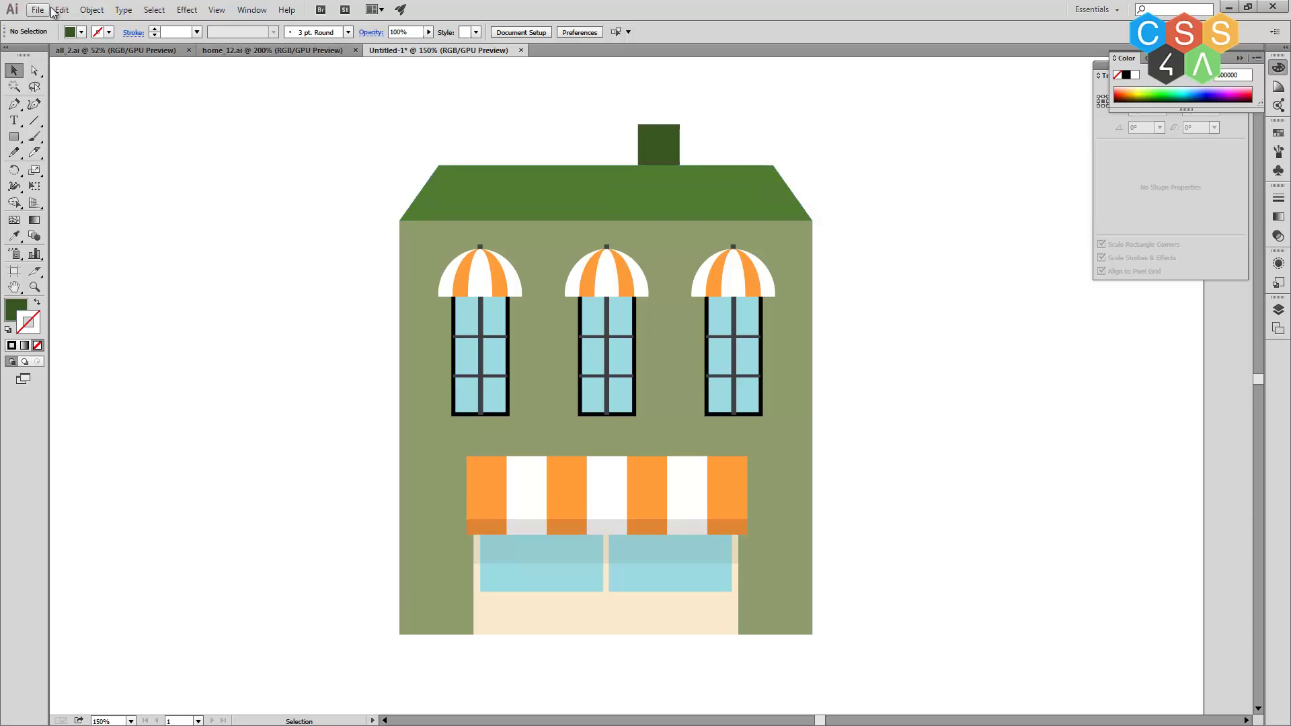
Dismiss the Object menu and bring up the all_2.ai city street scene
click(90, 14)
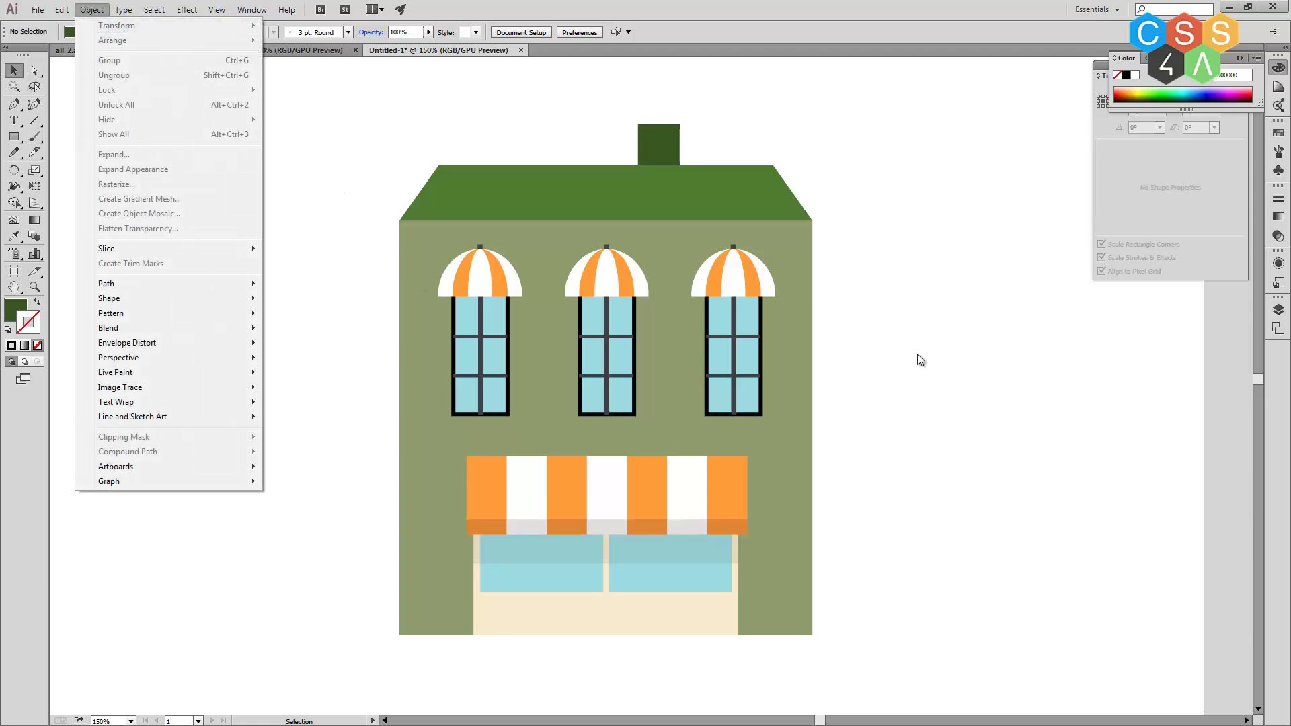
click(941, 351)
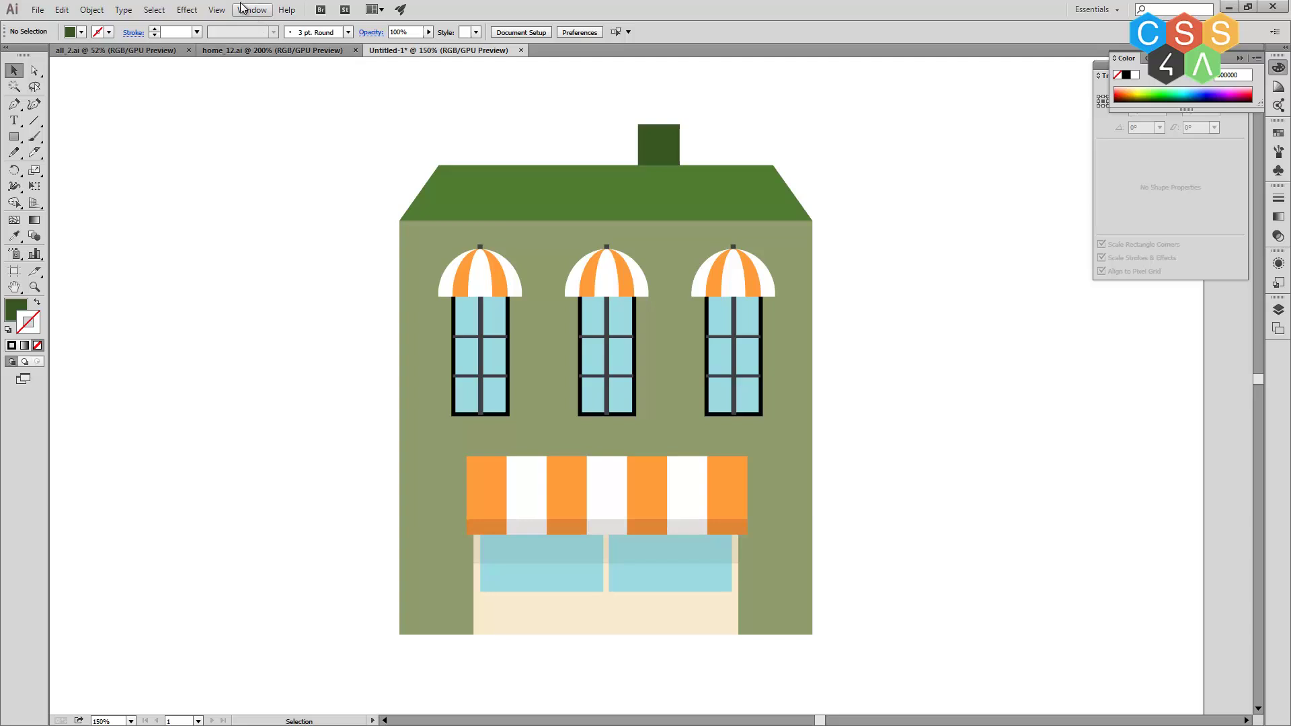
click(248, 54)
click(121, 49)
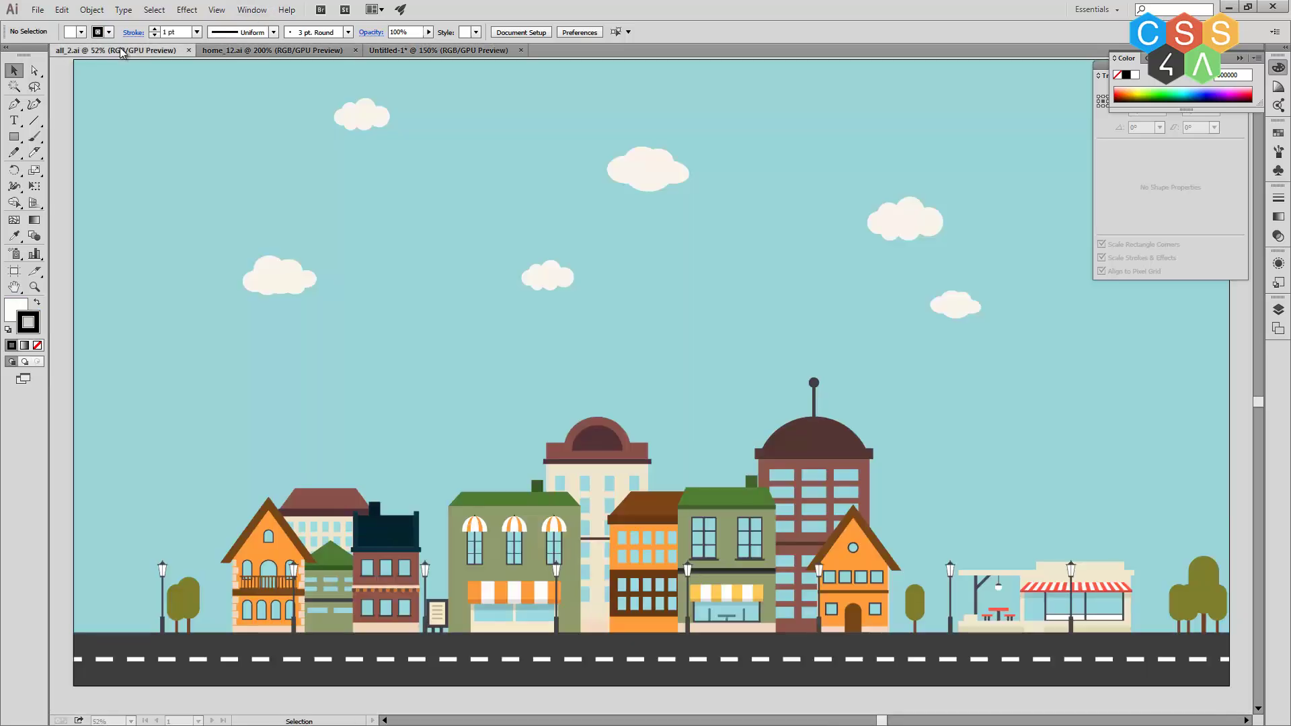